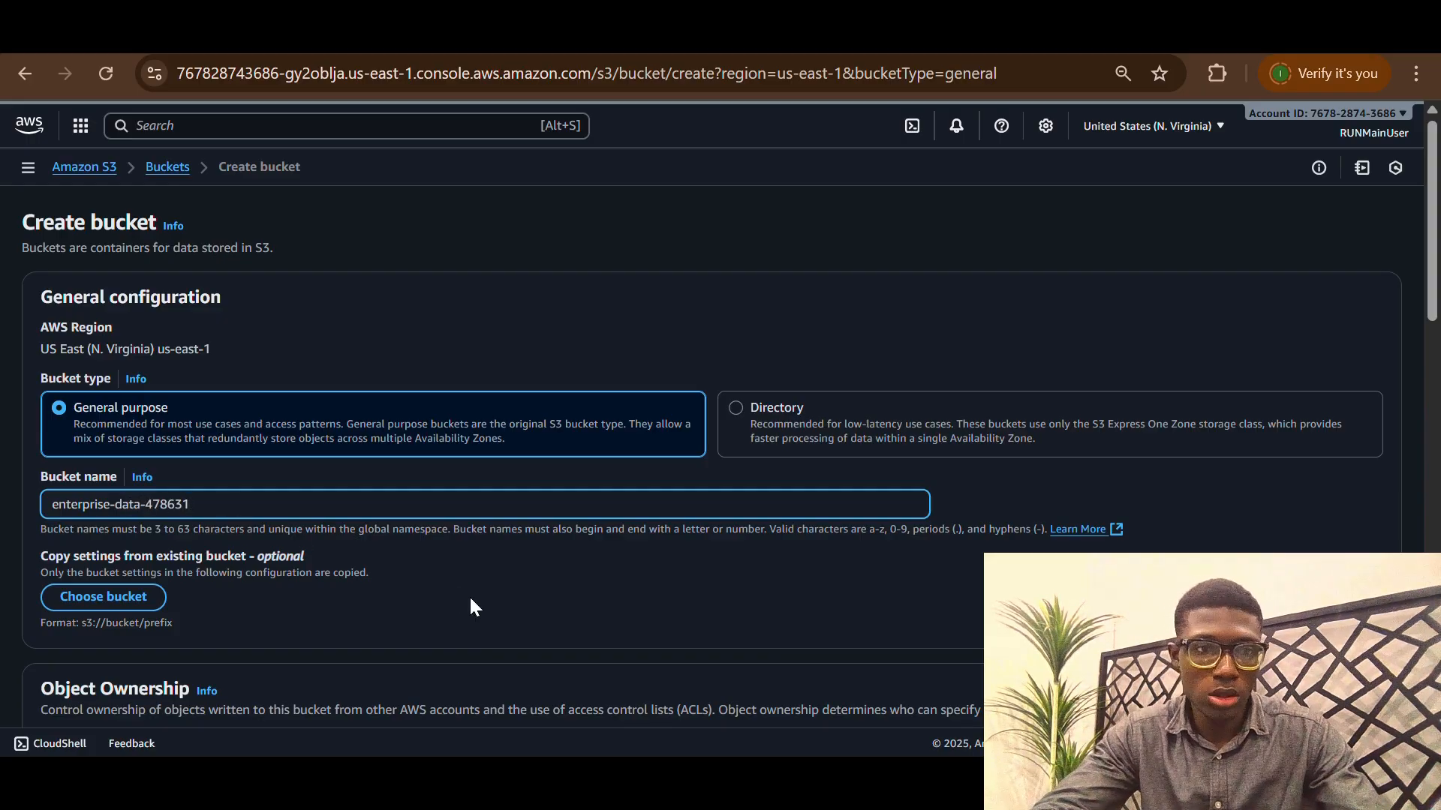
Create the general purpose bucket enterprise-data-478631 with the remaining settings as offered, and open its details
{"action": "scroll", "coordinate": [470, 597], "scroll_direction": "down", "scroll_amount": 20}
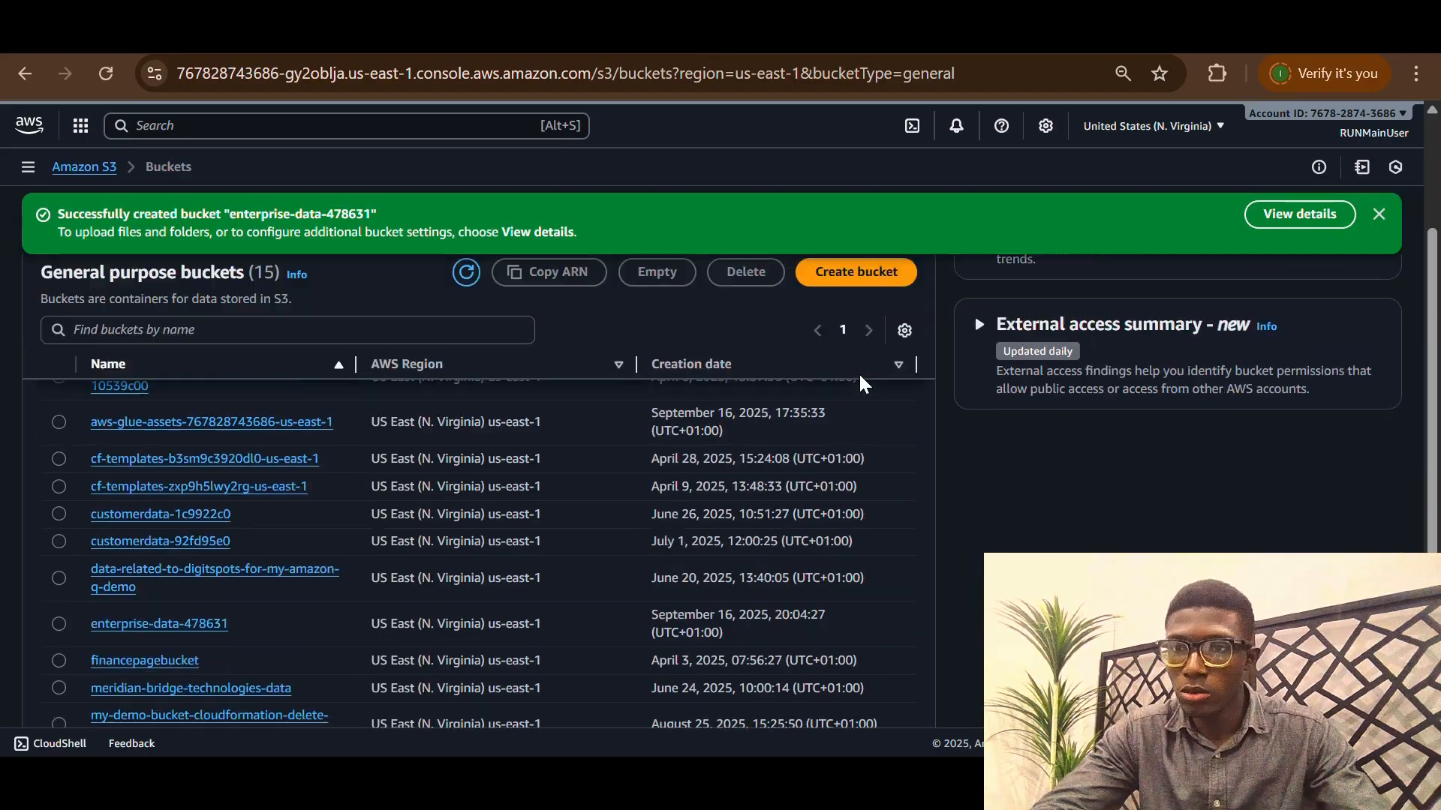
{"action": "left_click", "coordinate": [1264, 218]}
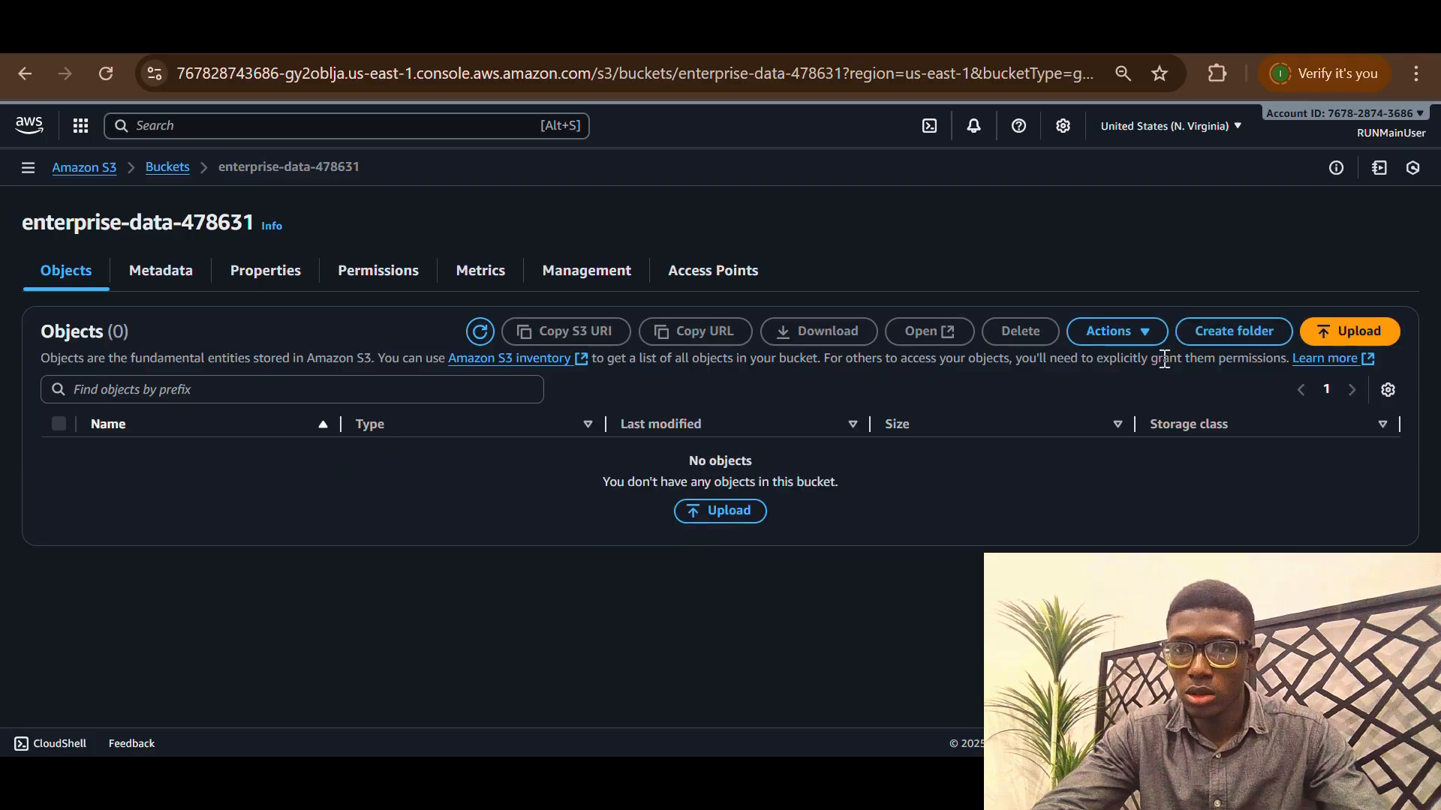
Create a folder named raw-data in the enterprise-data-478631 bucket without specifying an encryption key
{"action": "left_click", "coordinate": [1225, 331]}
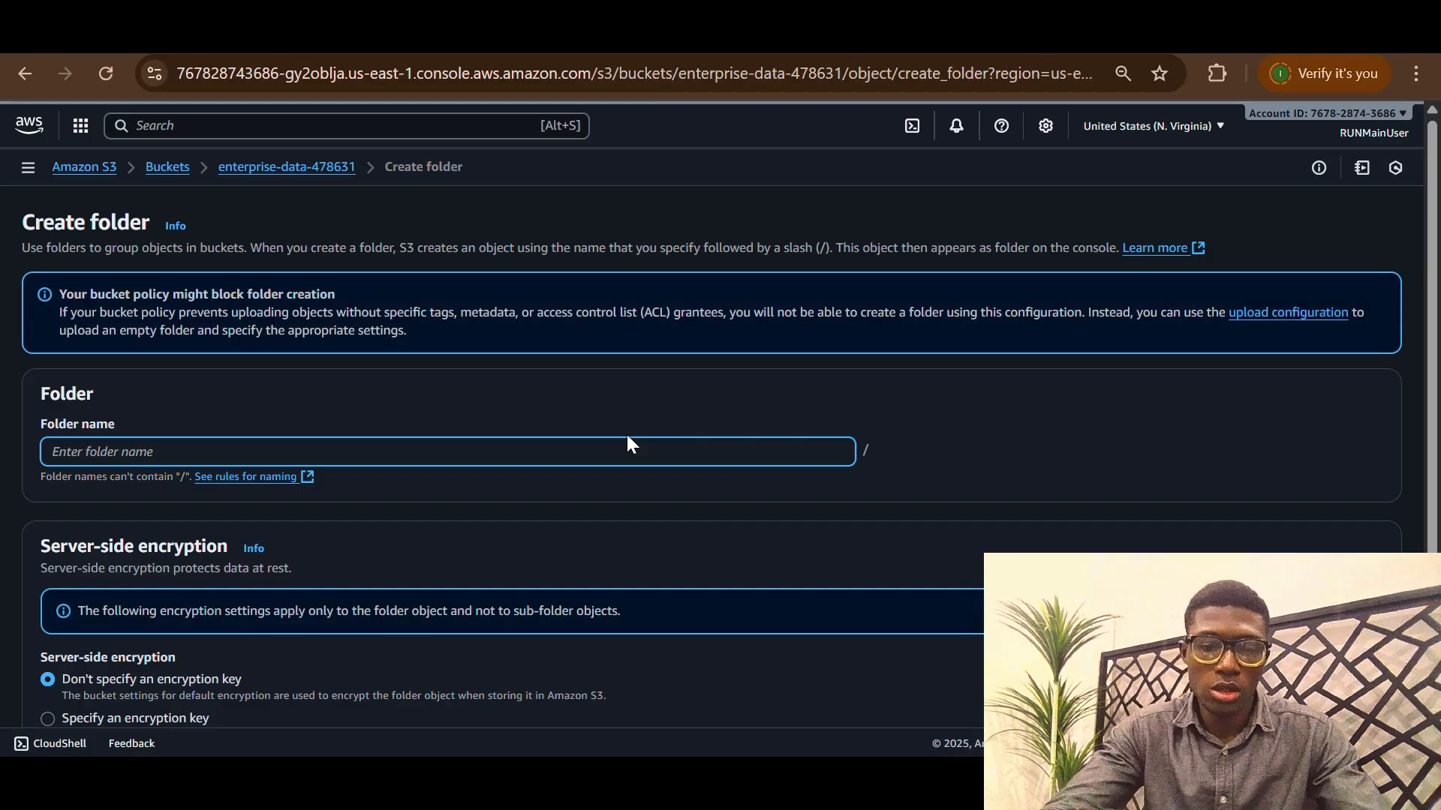
{"action": "type", "text": "raw"}
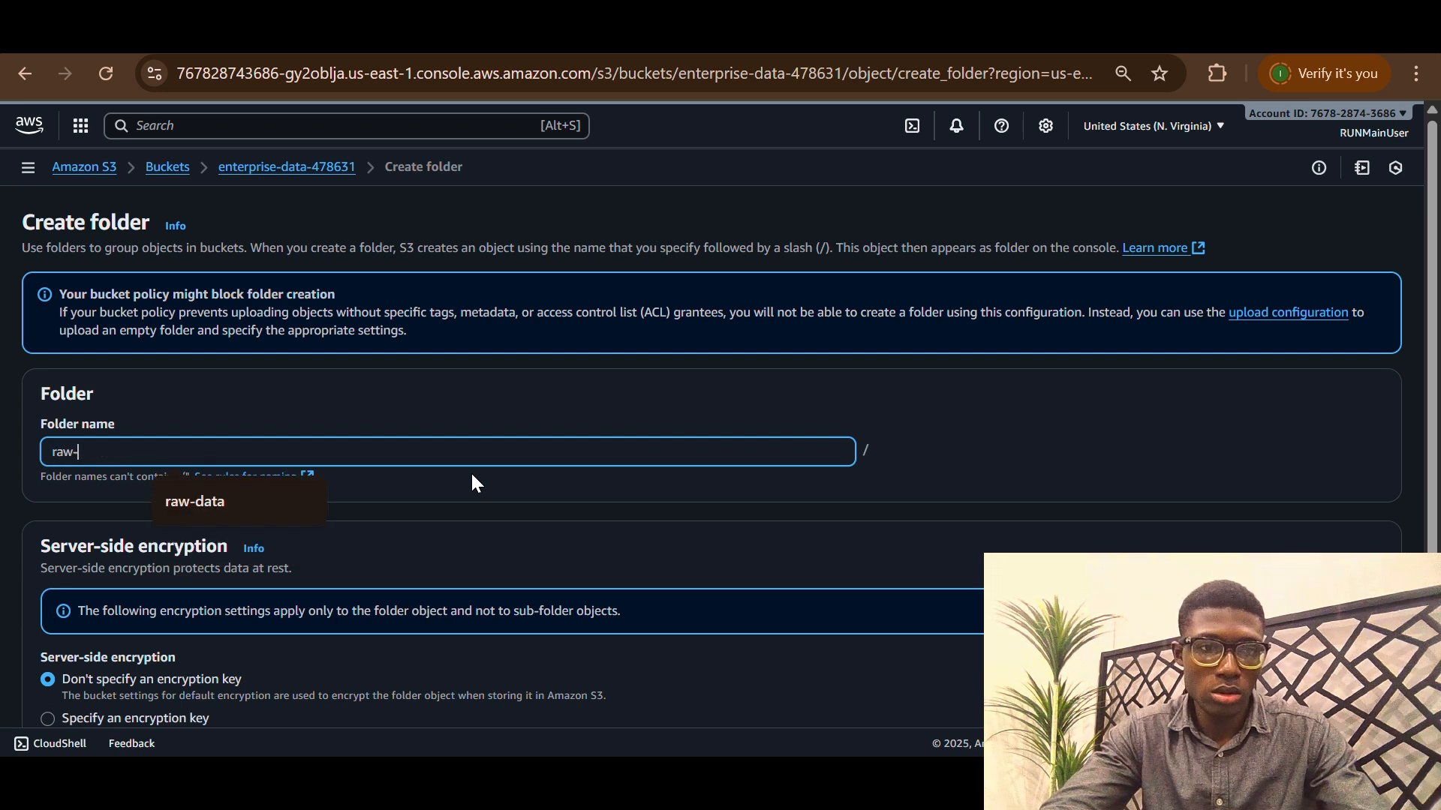
{"action": "type", "text": "-data"}
{"action": "left_click", "coordinate": [335, 543]}
{"action": "scroll", "coordinate": [420, 555], "scroll_direction": "down", "scroll_amount": 3}
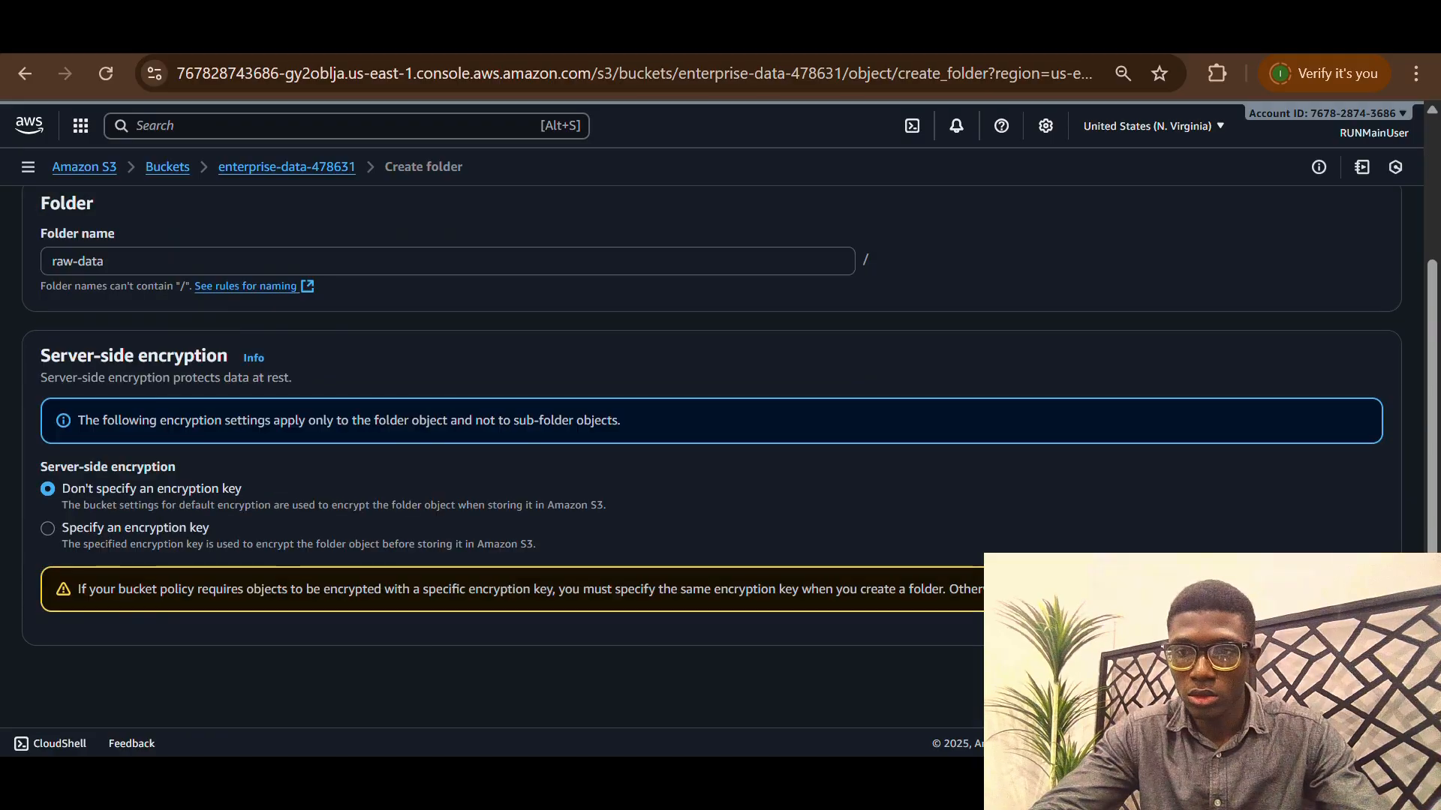
{"action": "left_click", "coordinate": [1343, 678]}
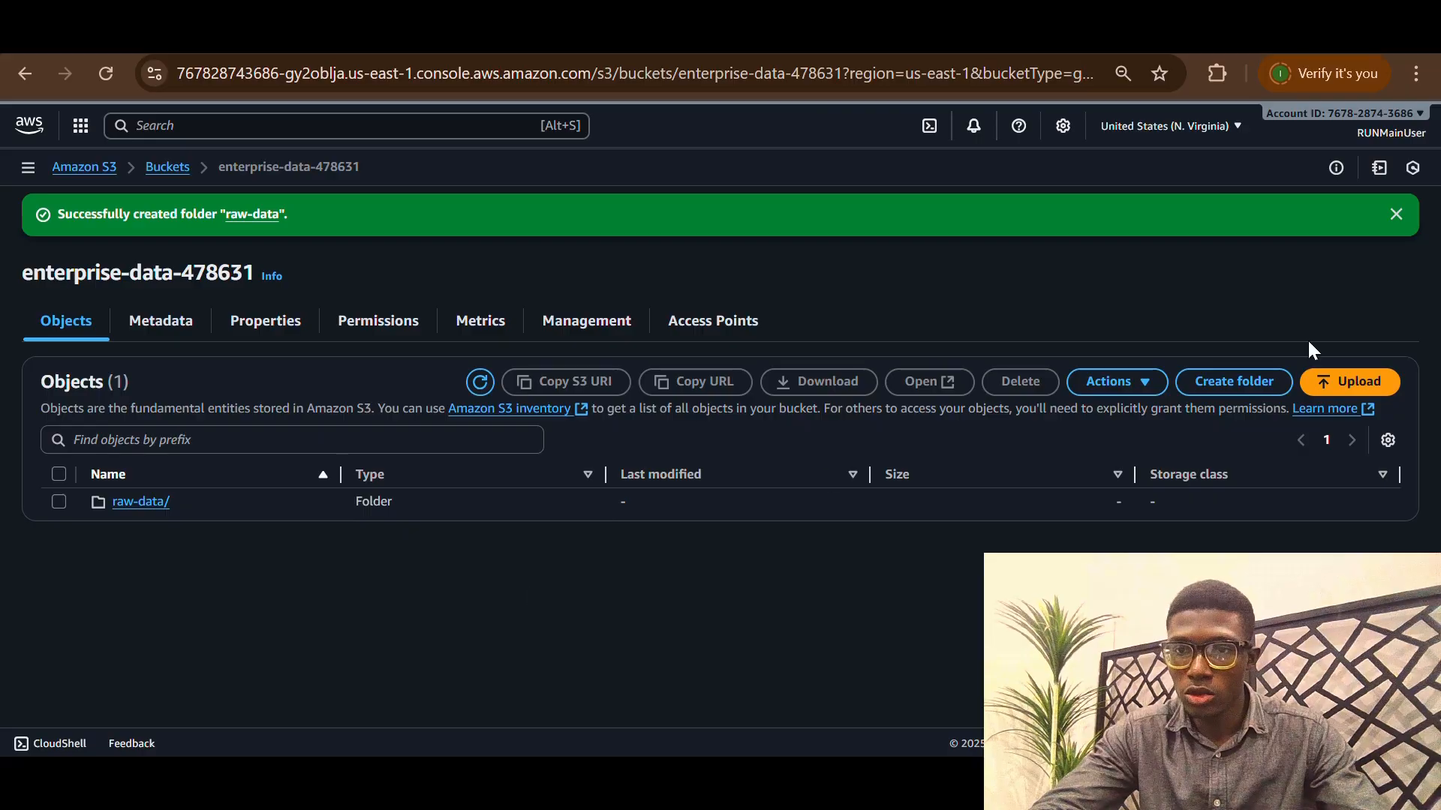
Create a second folder named output-information in the enterprise-data-478631 bucket
{"action": "left_click", "coordinate": [1233, 382]}
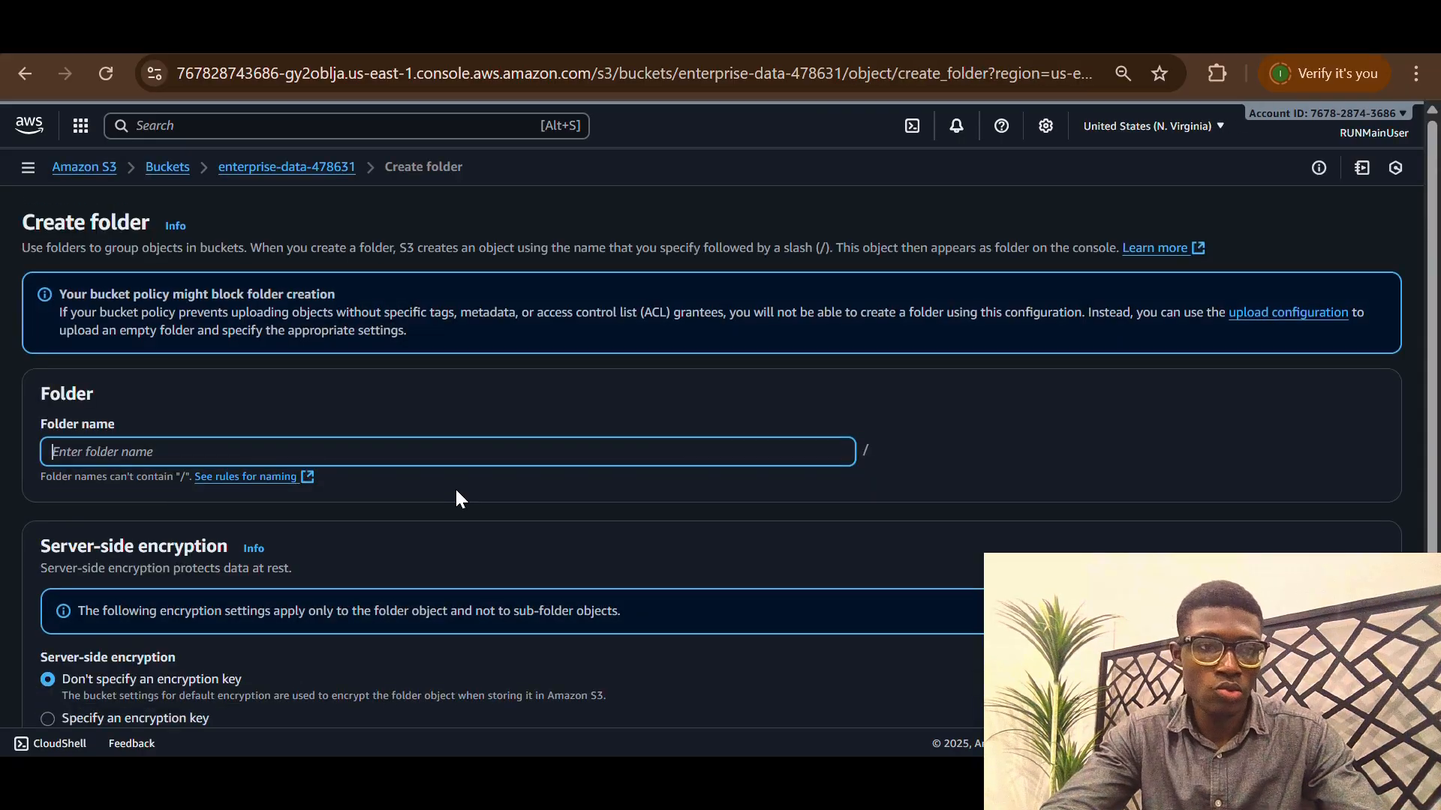
{"action": "type", "text": "output-info"}
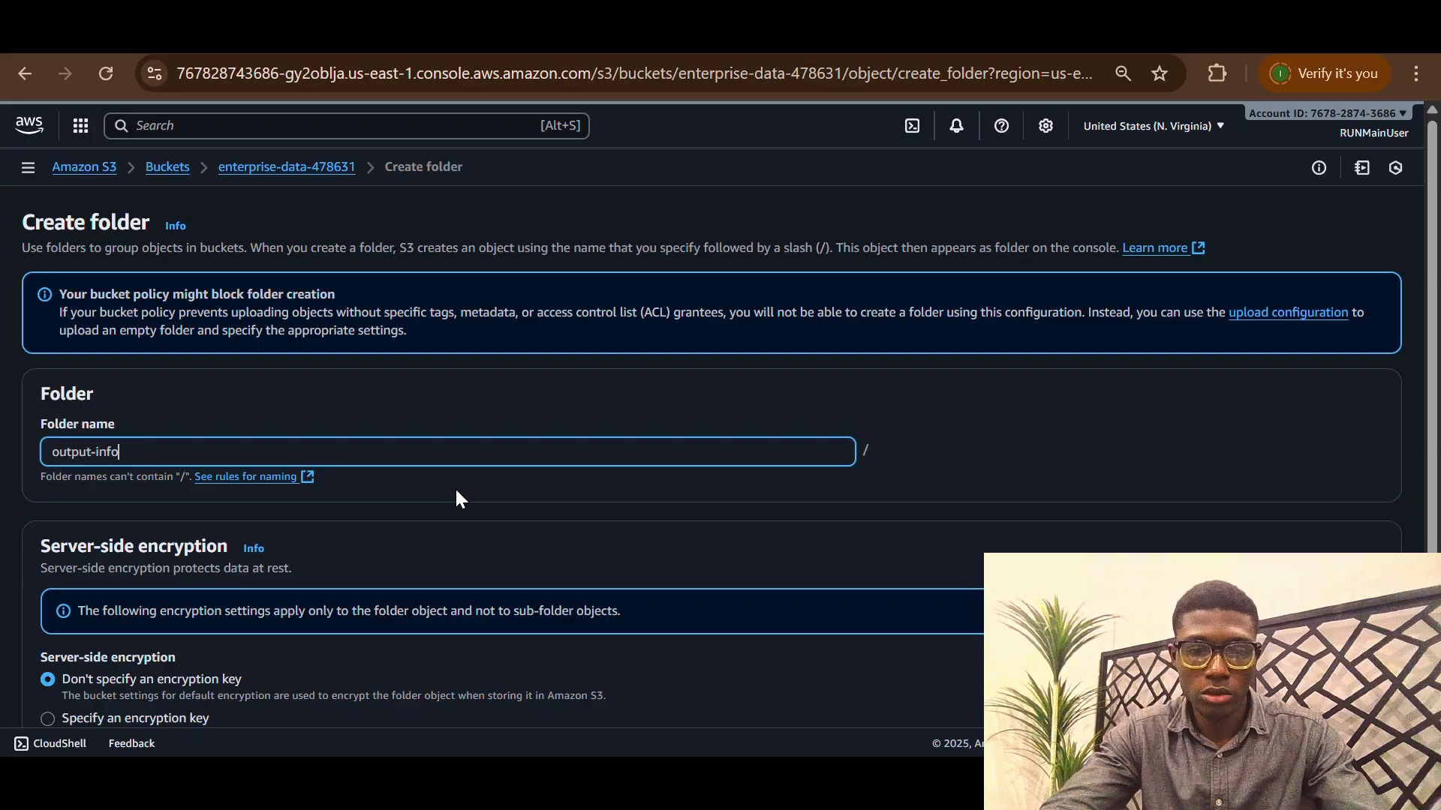
{"action": "type", "text": "rmation"}
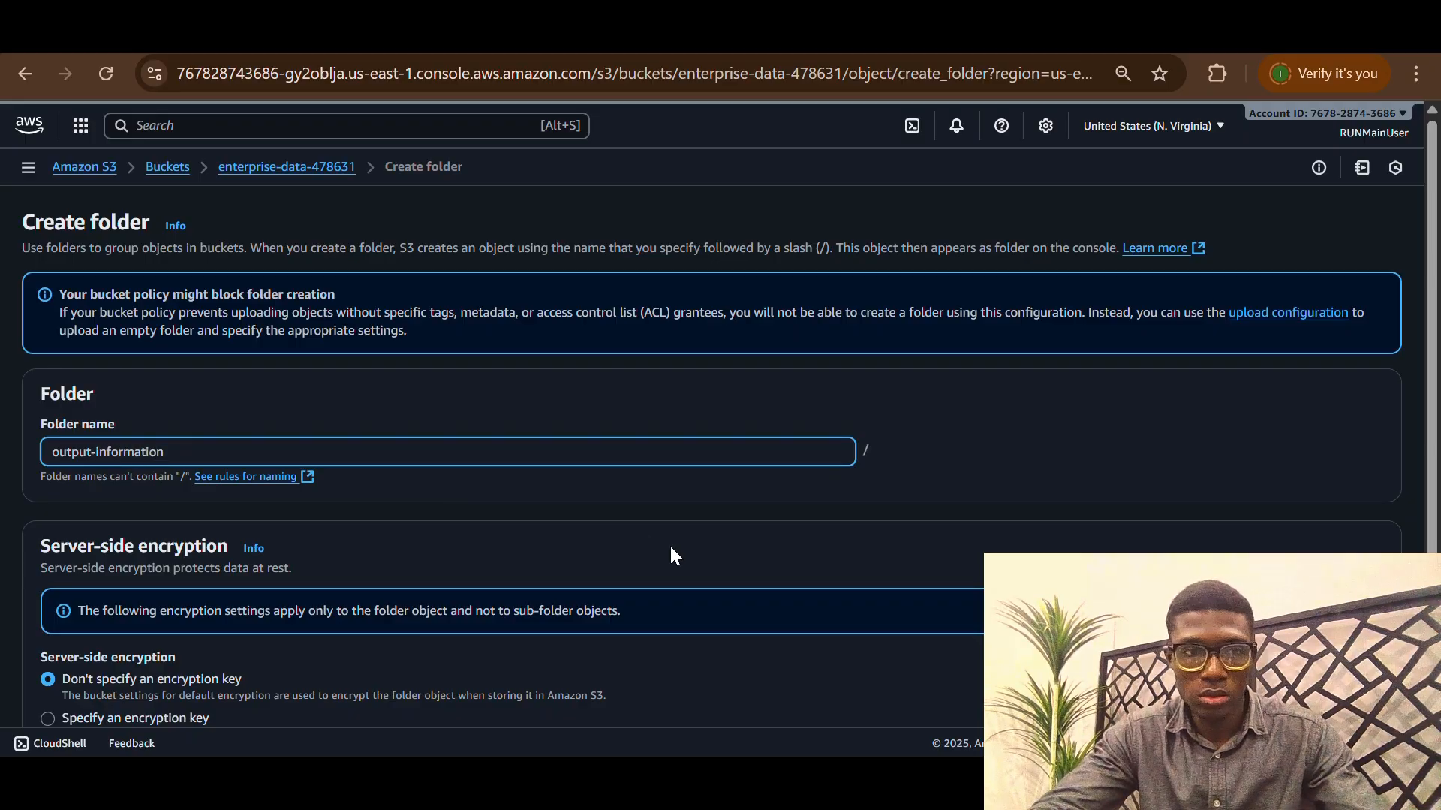
{"action": "scroll", "coordinate": [669, 543], "scroll_direction": "down", "scroll_amount": 3}
{"action": "left_click", "coordinate": [1347, 679]}
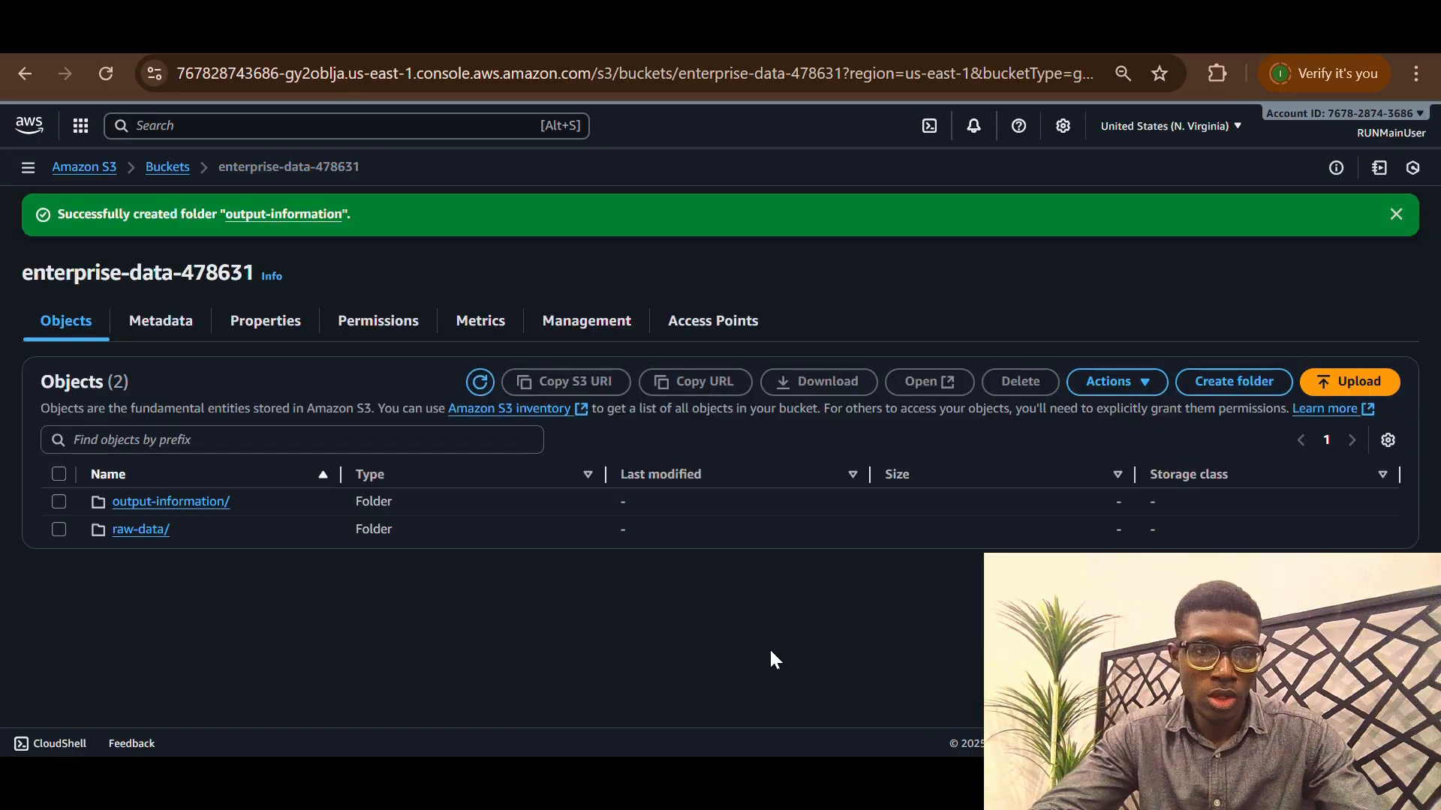
Open the raw-data folder and examine the columns and order records of the ECommerce Dataset in Excel
{"action": "left_click", "coordinate": [142, 532]}
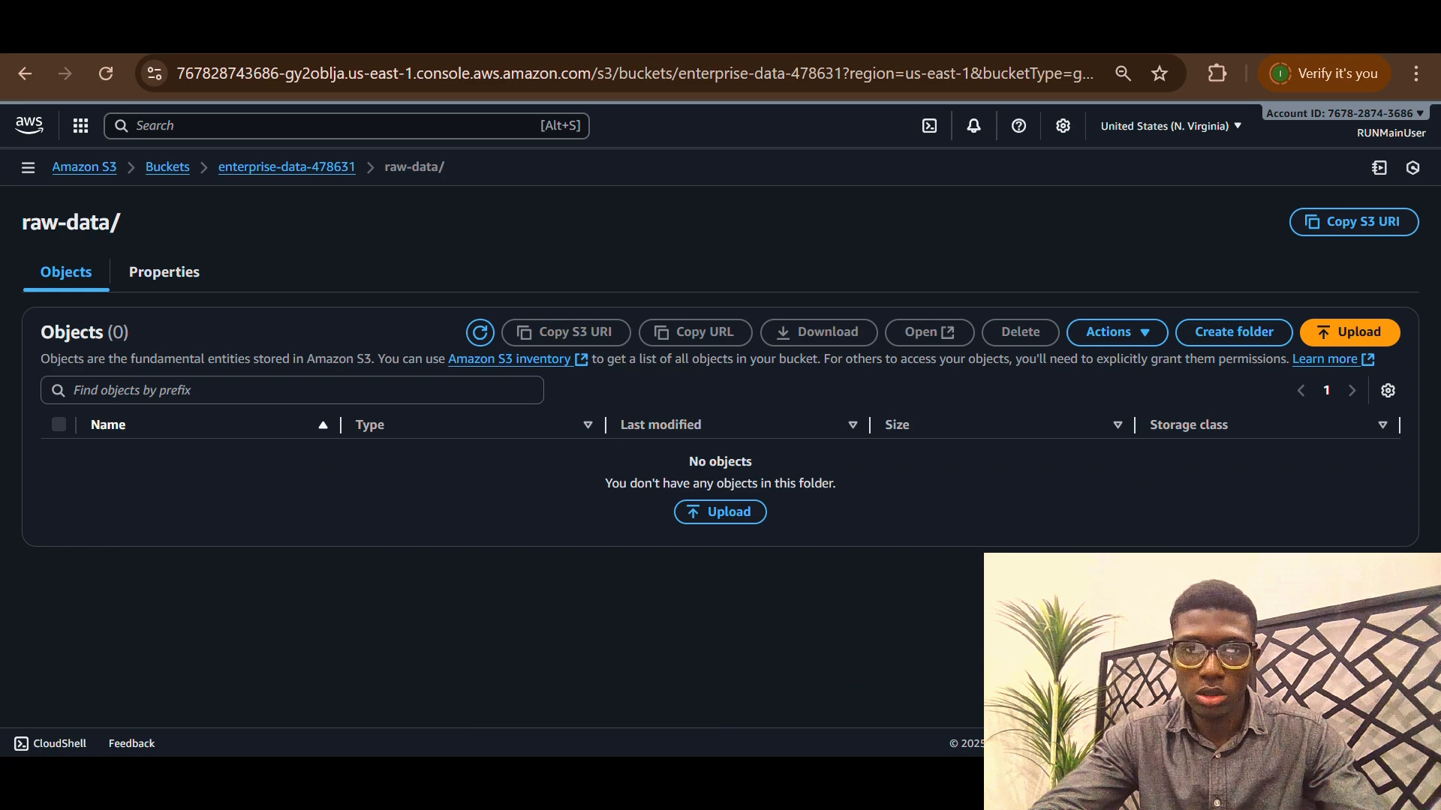
{"action": "left_click", "coordinate": [822, 784]}
{"action": "scroll", "coordinate": [546, 448], "scroll_direction": "left", "scroll_amount": 1}
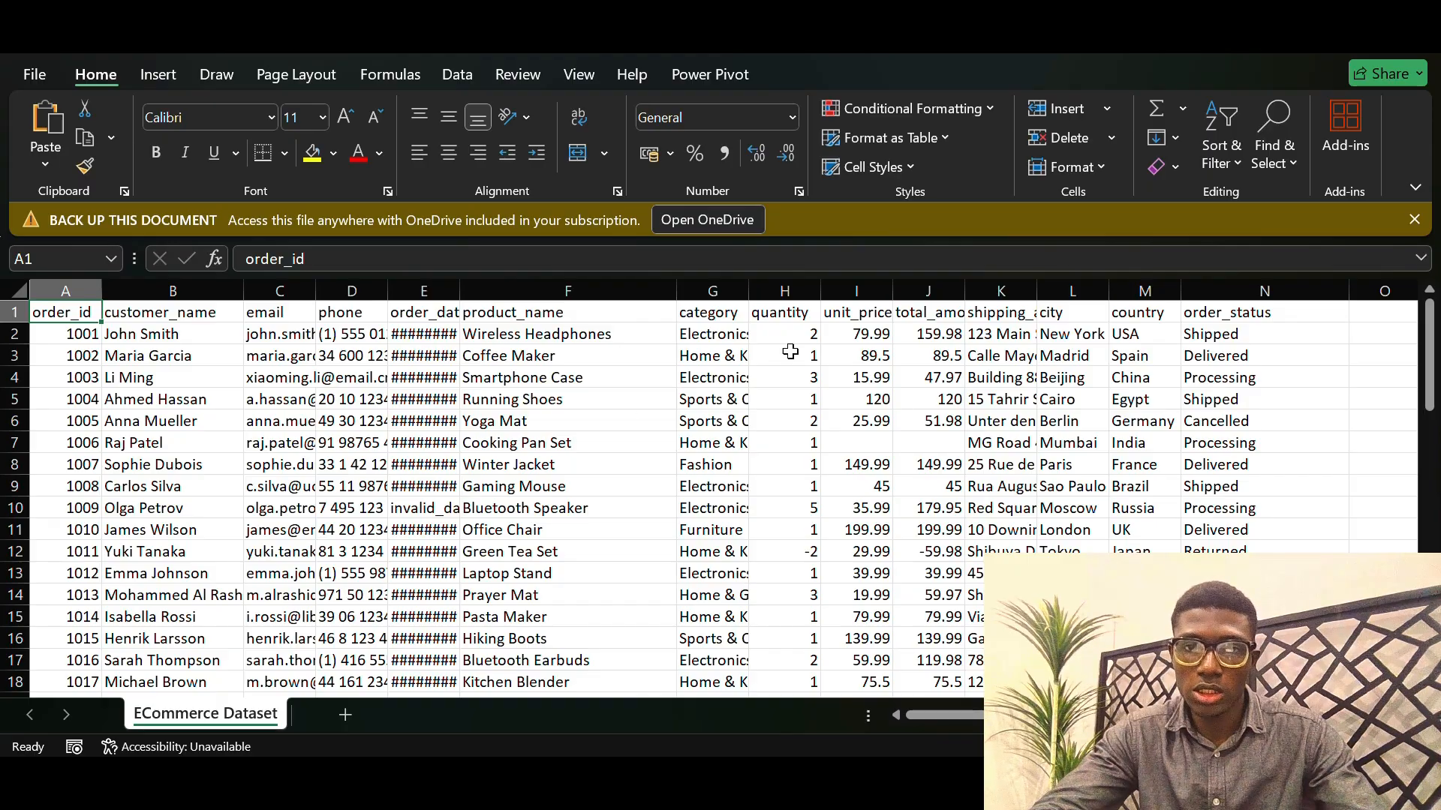
{"action": "double_click", "coordinate": [748, 291]}
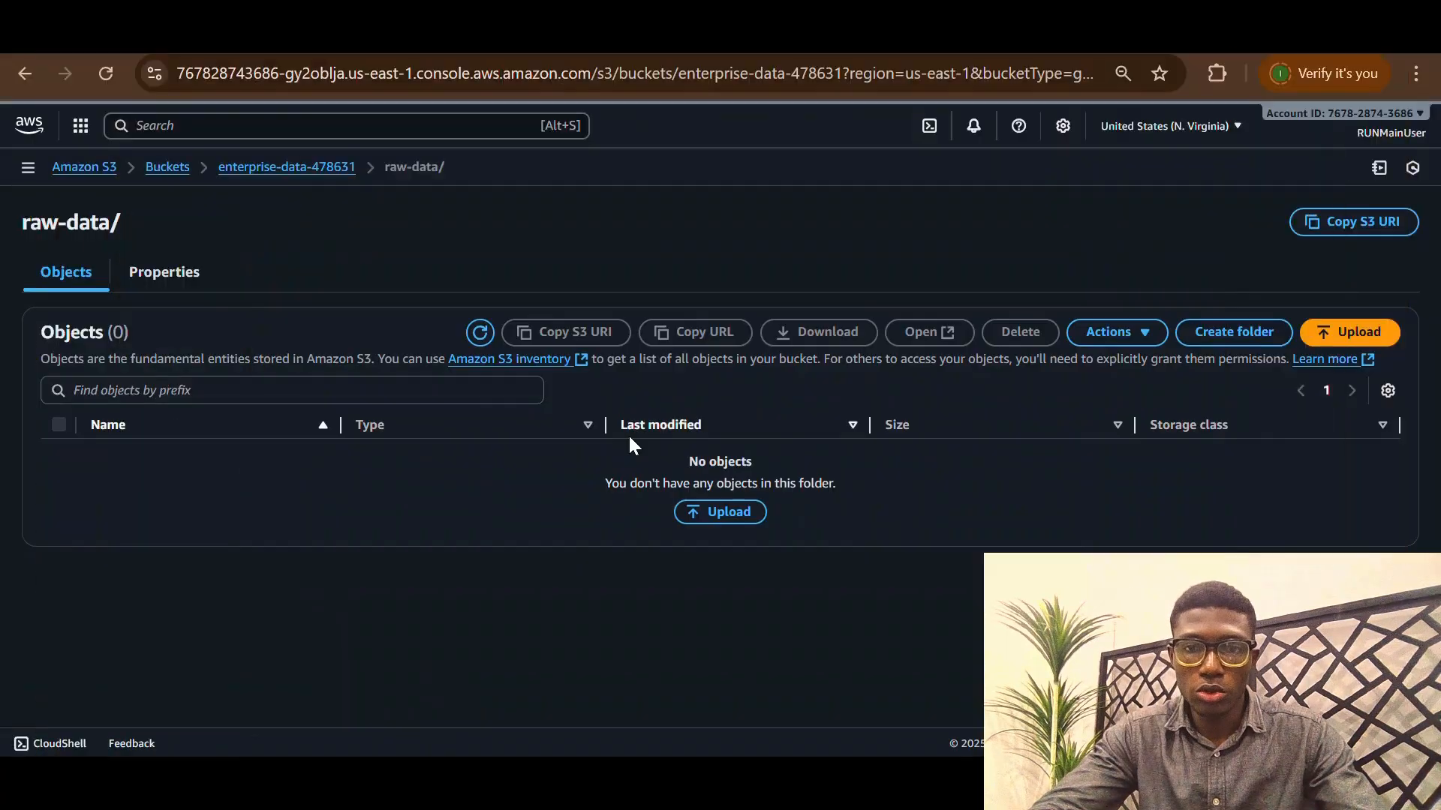
Upload ECommerce Dataset.csv from the local ETL folder into the bucket's raw-data folder and close the upload status
{"action": "left_click", "coordinate": [754, 515]}
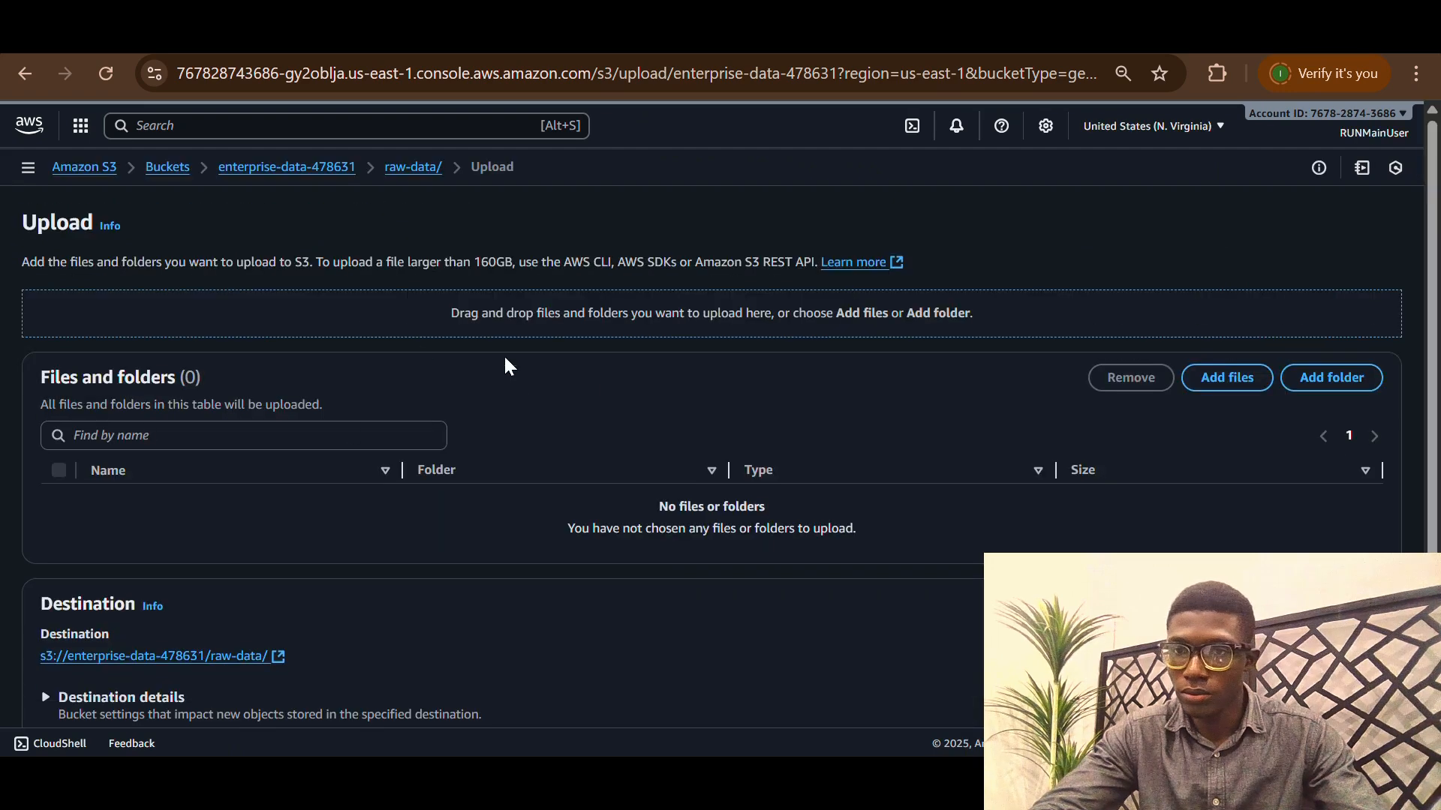
{"action": "left_click", "coordinate": [1232, 376]}
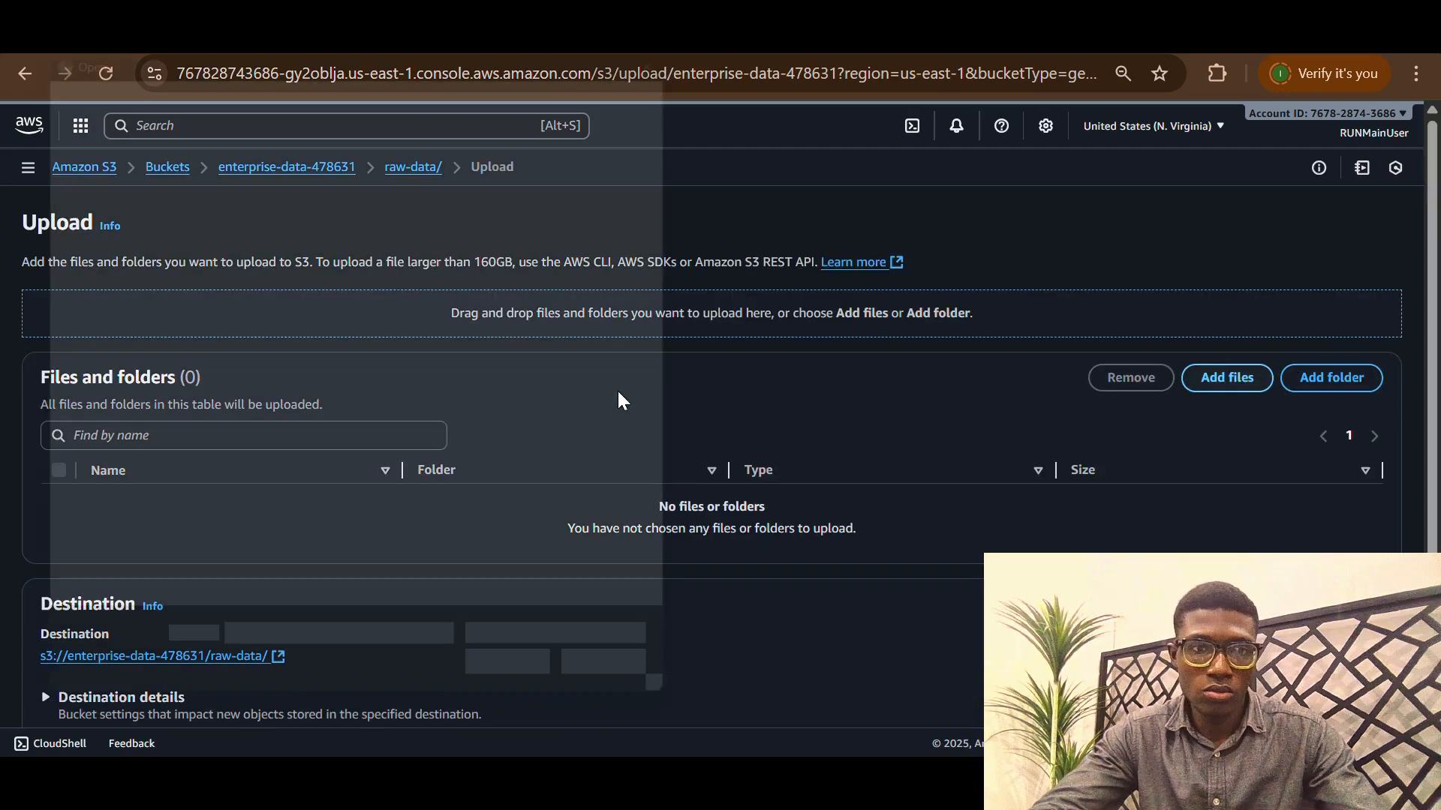
{"action": "left_click", "coordinate": [237, 236]}
{"action": "left_click", "coordinate": [557, 714]}
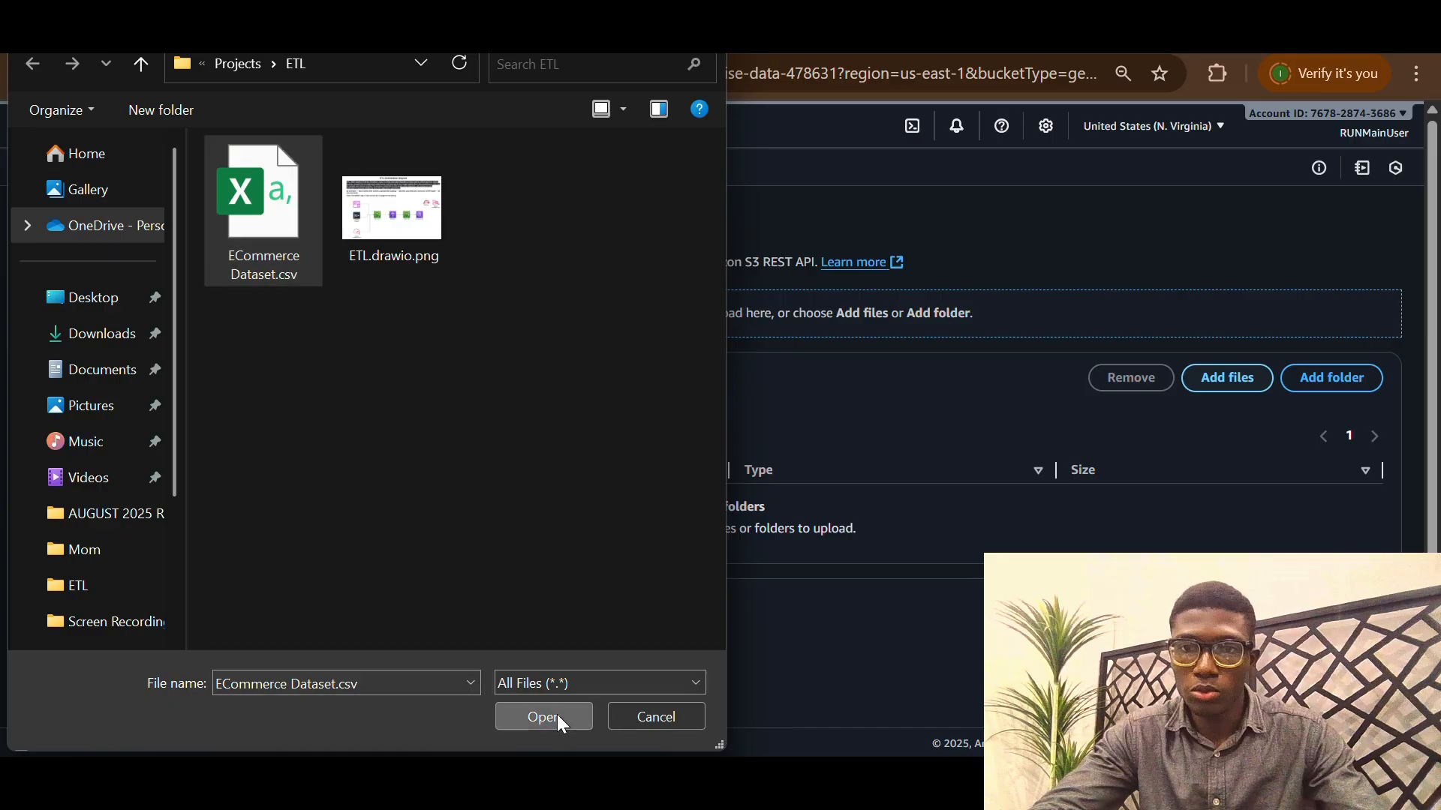
{"action": "scroll", "coordinate": [557, 714], "scroll_direction": "down", "scroll_amount": 2}
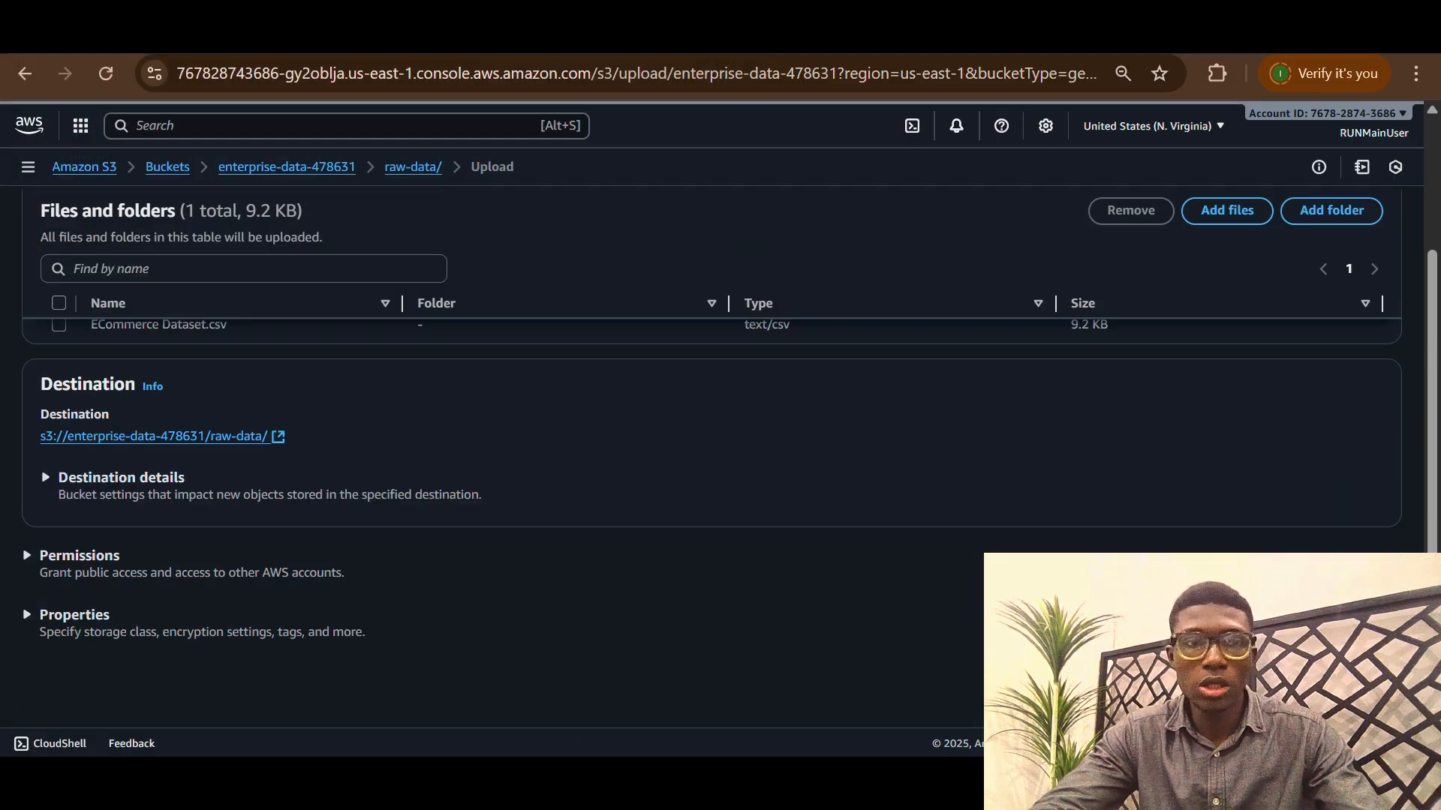
{"action": "left_click", "coordinate": [1363, 681]}
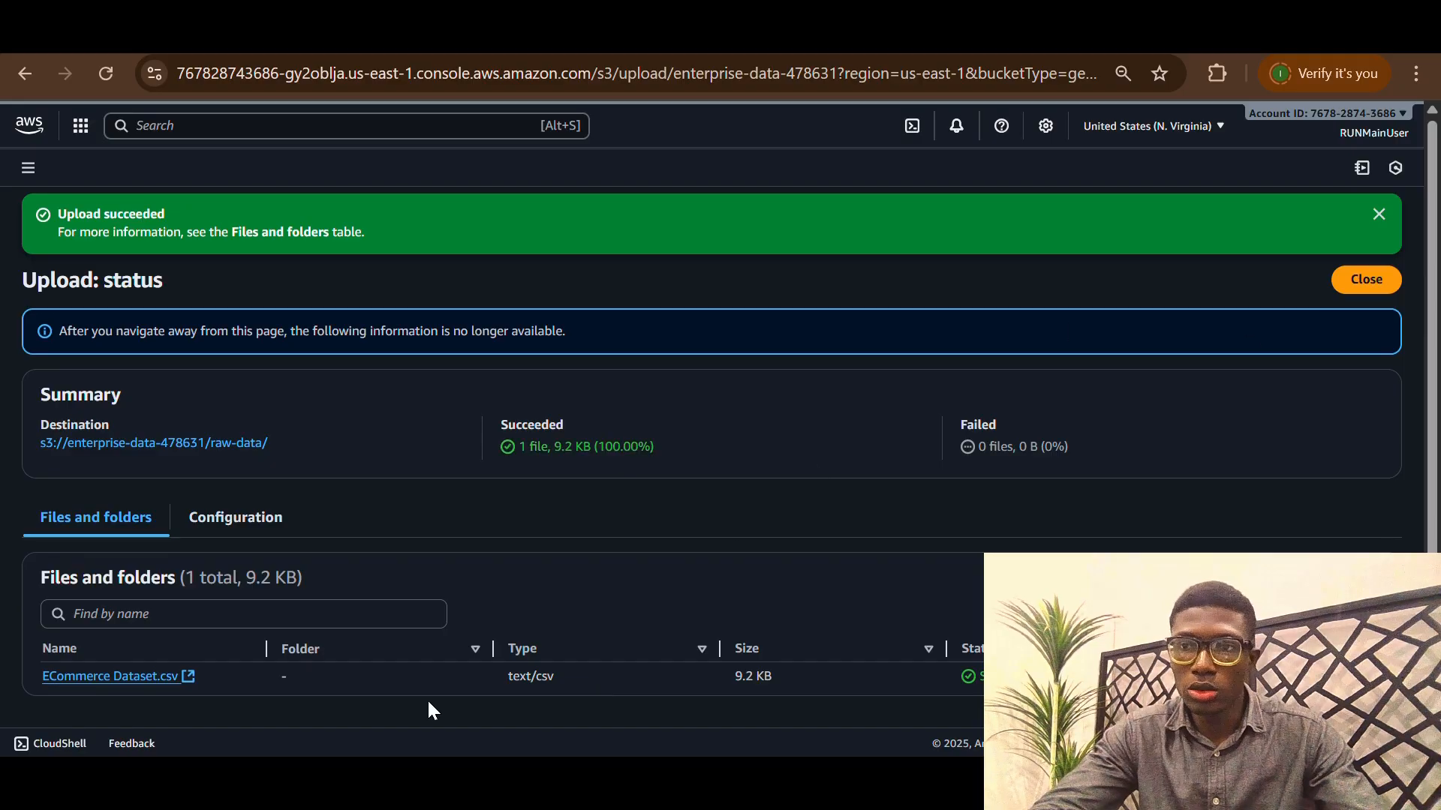
{"action": "left_click", "coordinate": [1374, 290]}
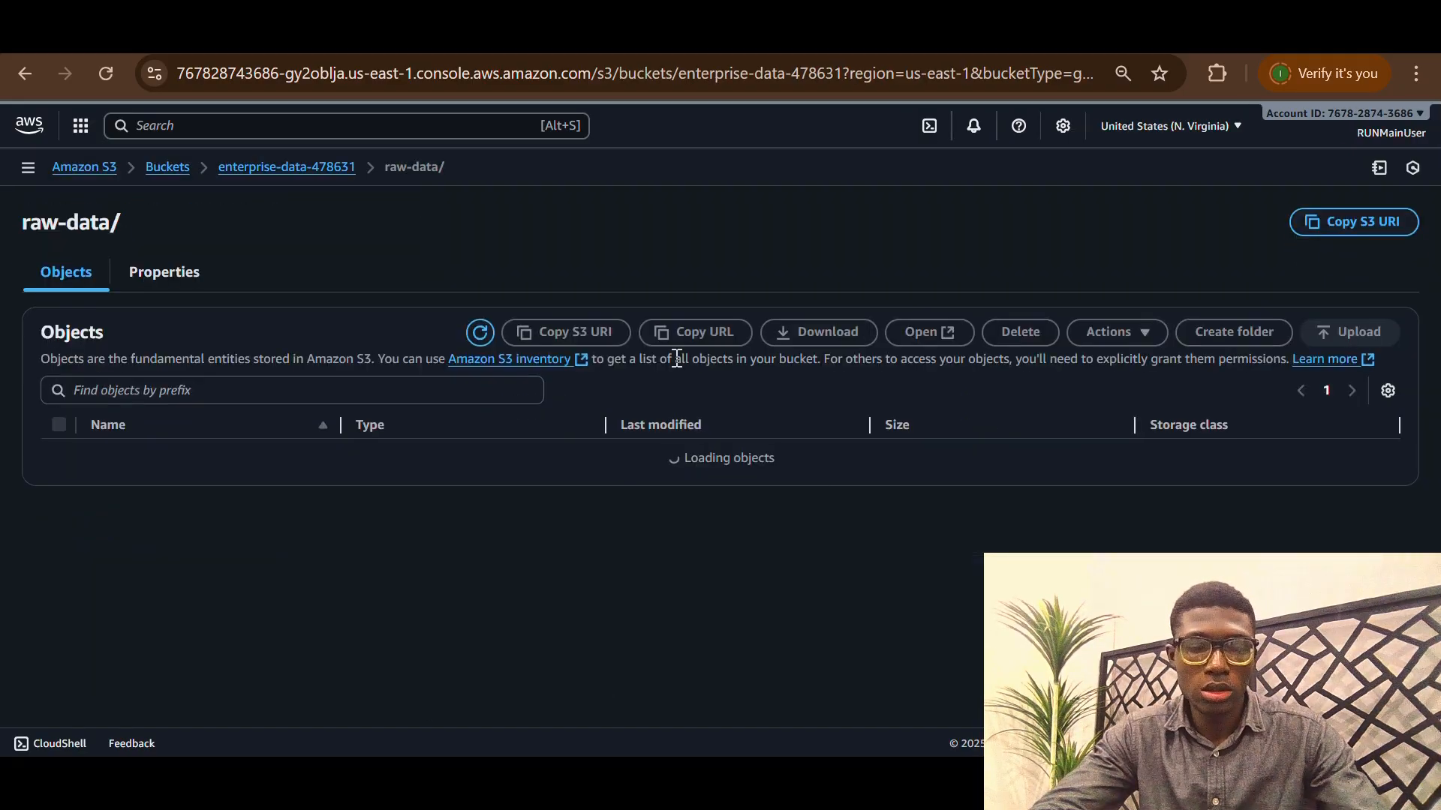
Switch to AWS Glue and create a new blank Visual ETL job
{"action": "key", "text": "ctrl+Tab"}
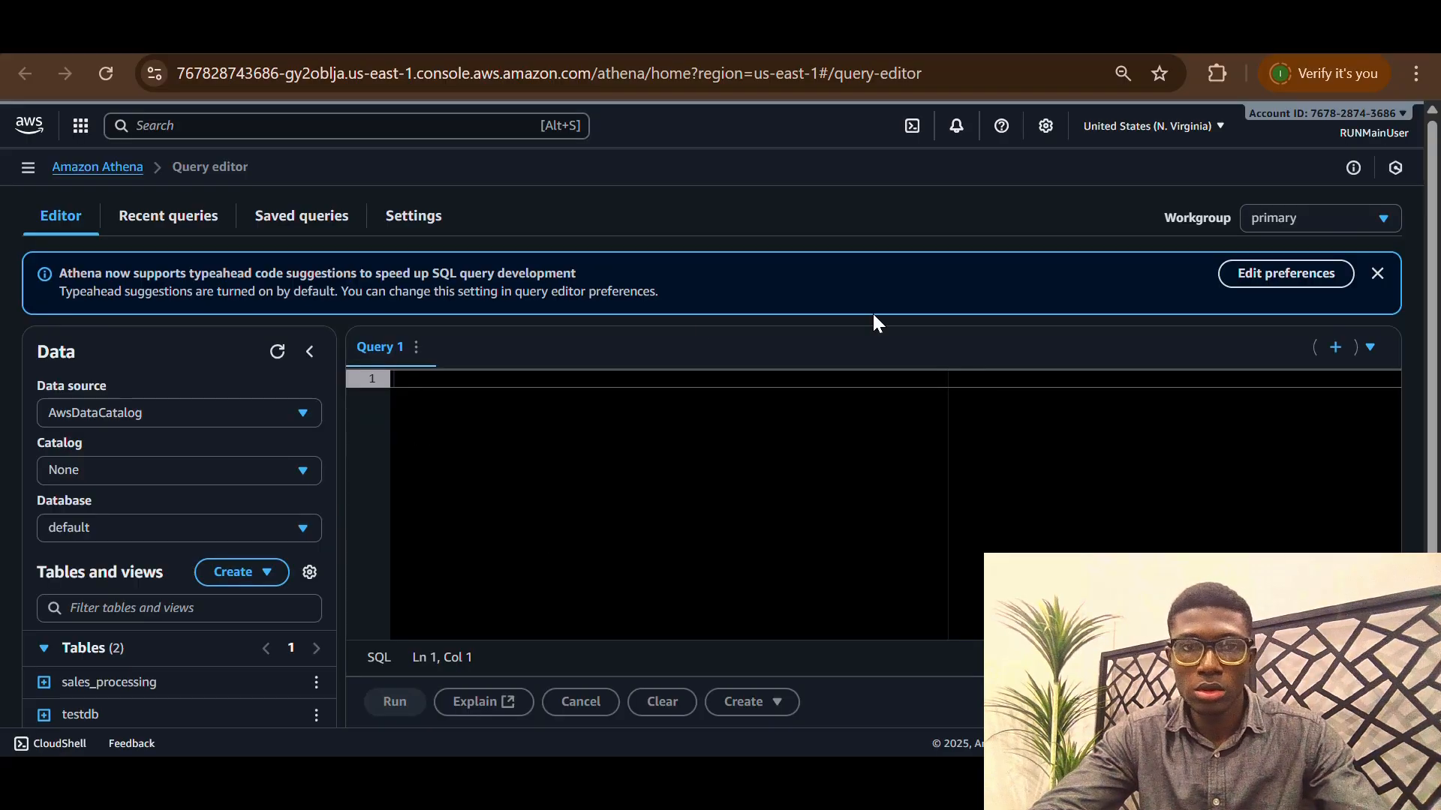
{"action": "key", "text": "ctrl+Tab"}
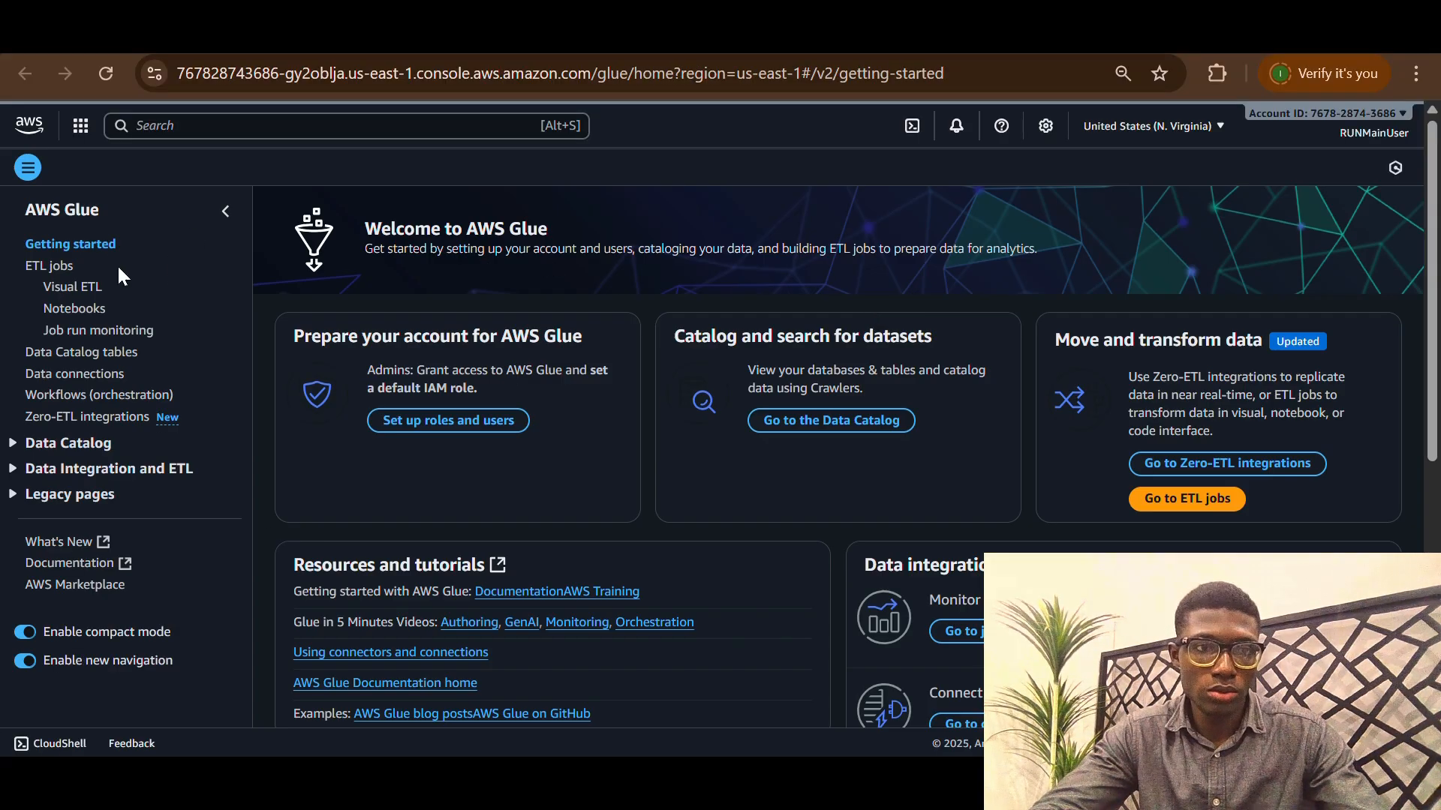
{"action": "left_click", "coordinate": [81, 290]}
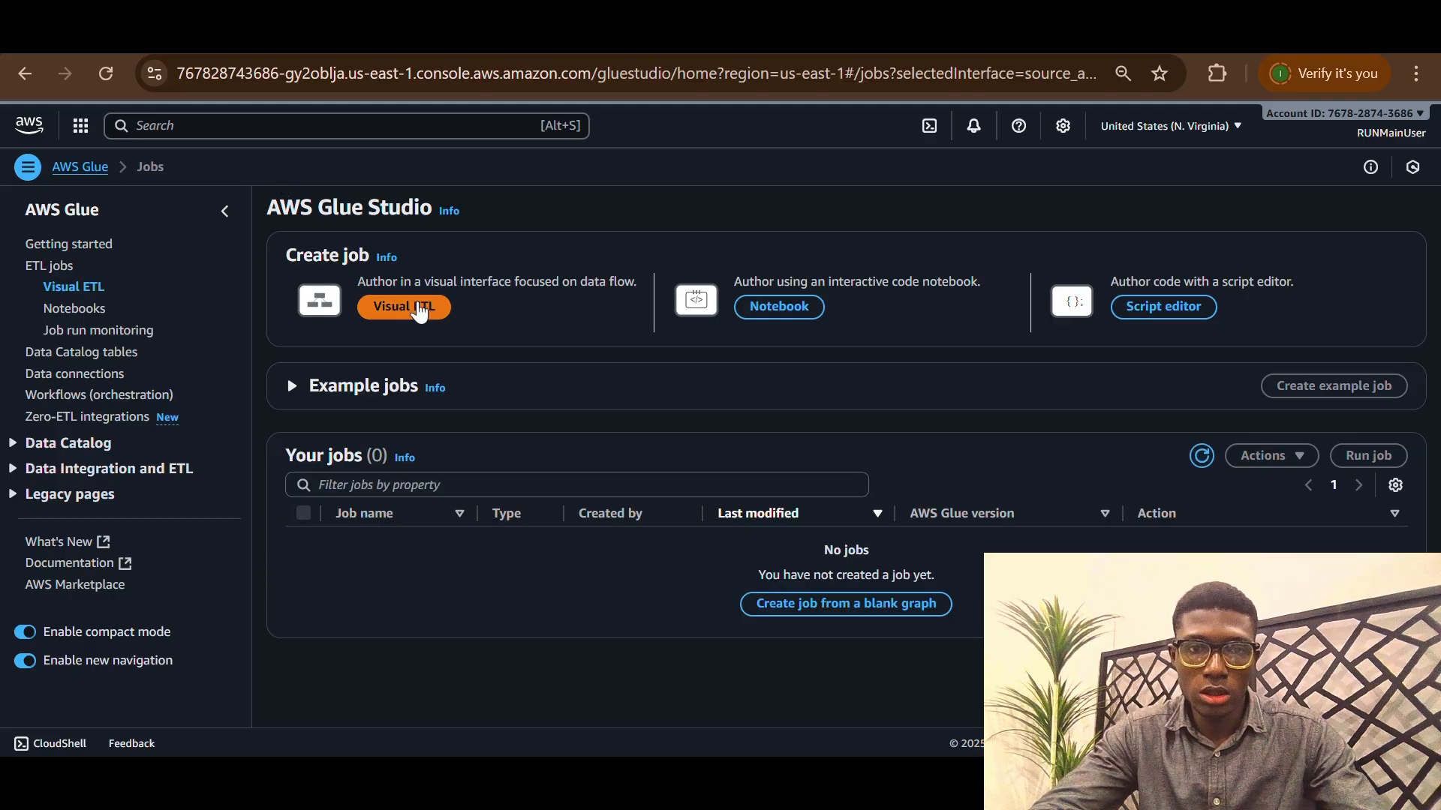
{"action": "left_click", "coordinate": [418, 306]}
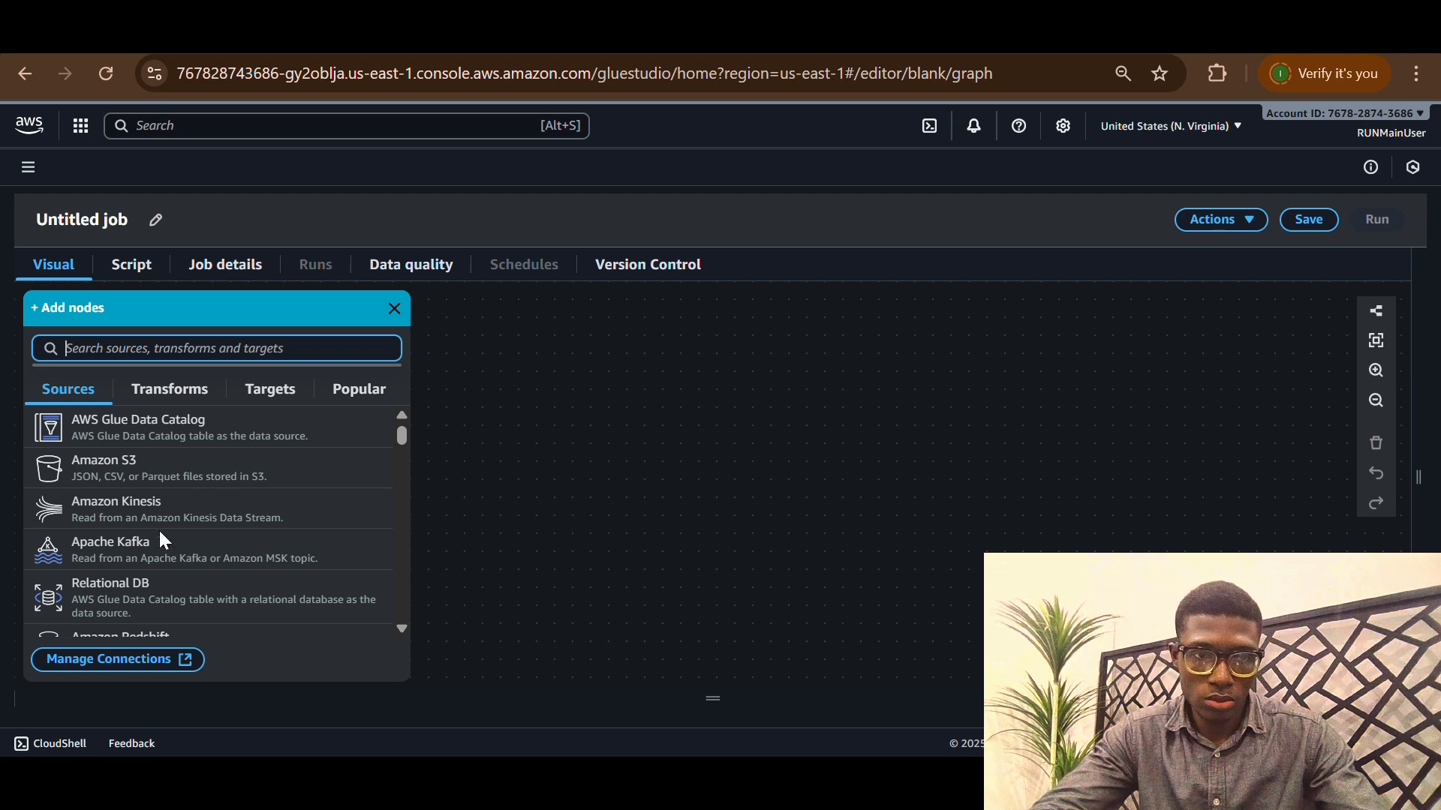
Rename the untitled job as ECommerce-Orders
{"action": "left_click", "coordinate": [101, 219]}
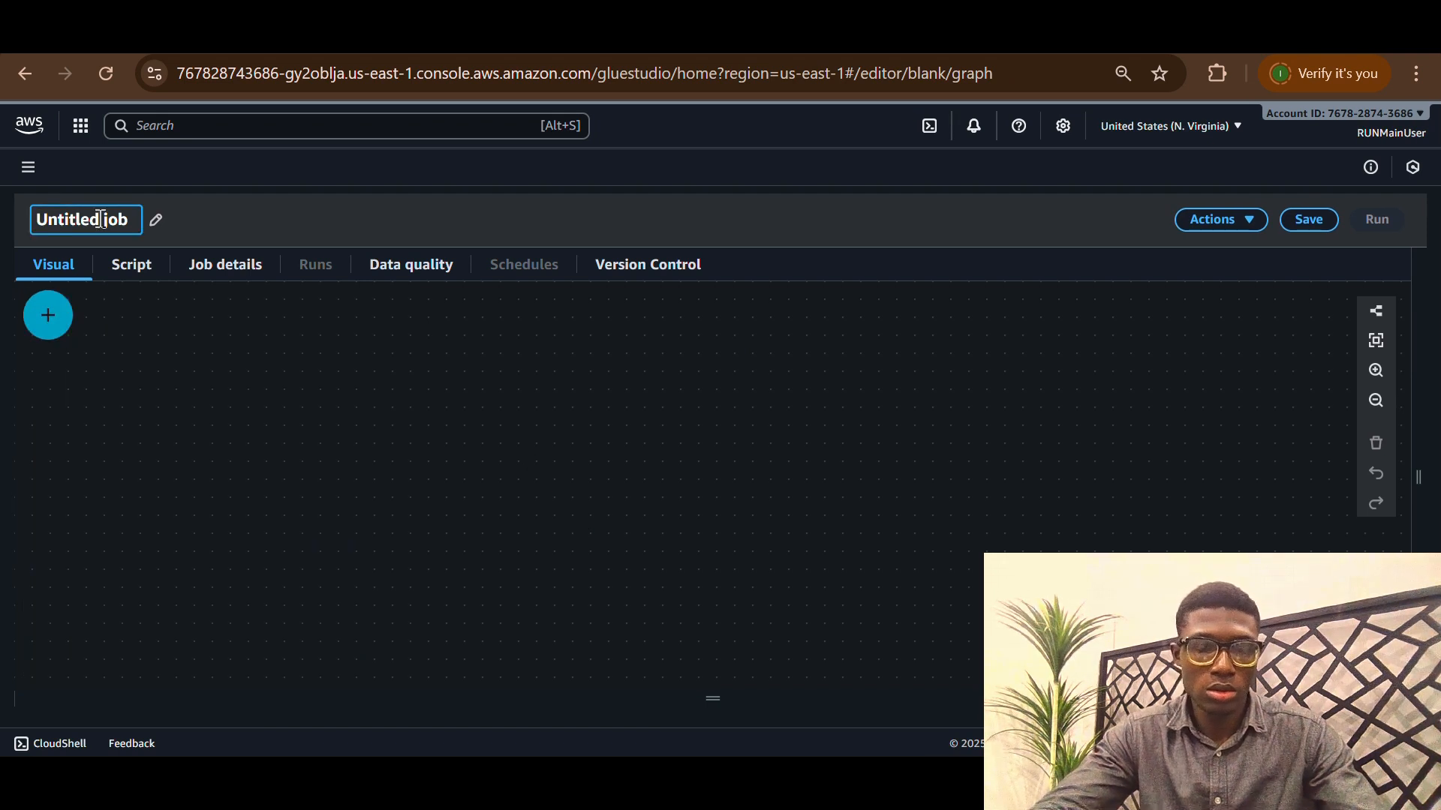
{"action": "type", "text": "EC"}
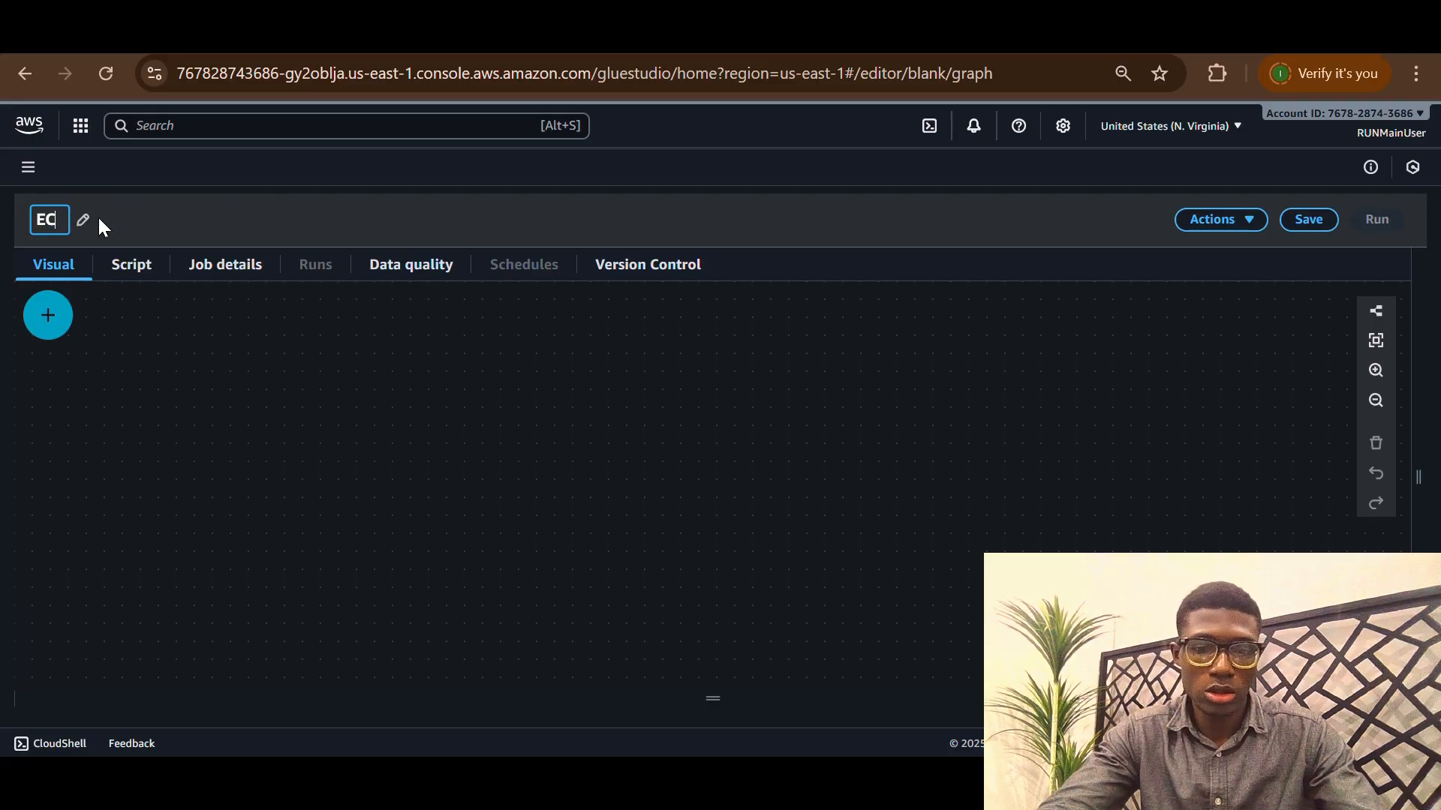
{"action": "type", "text": "ommer"}
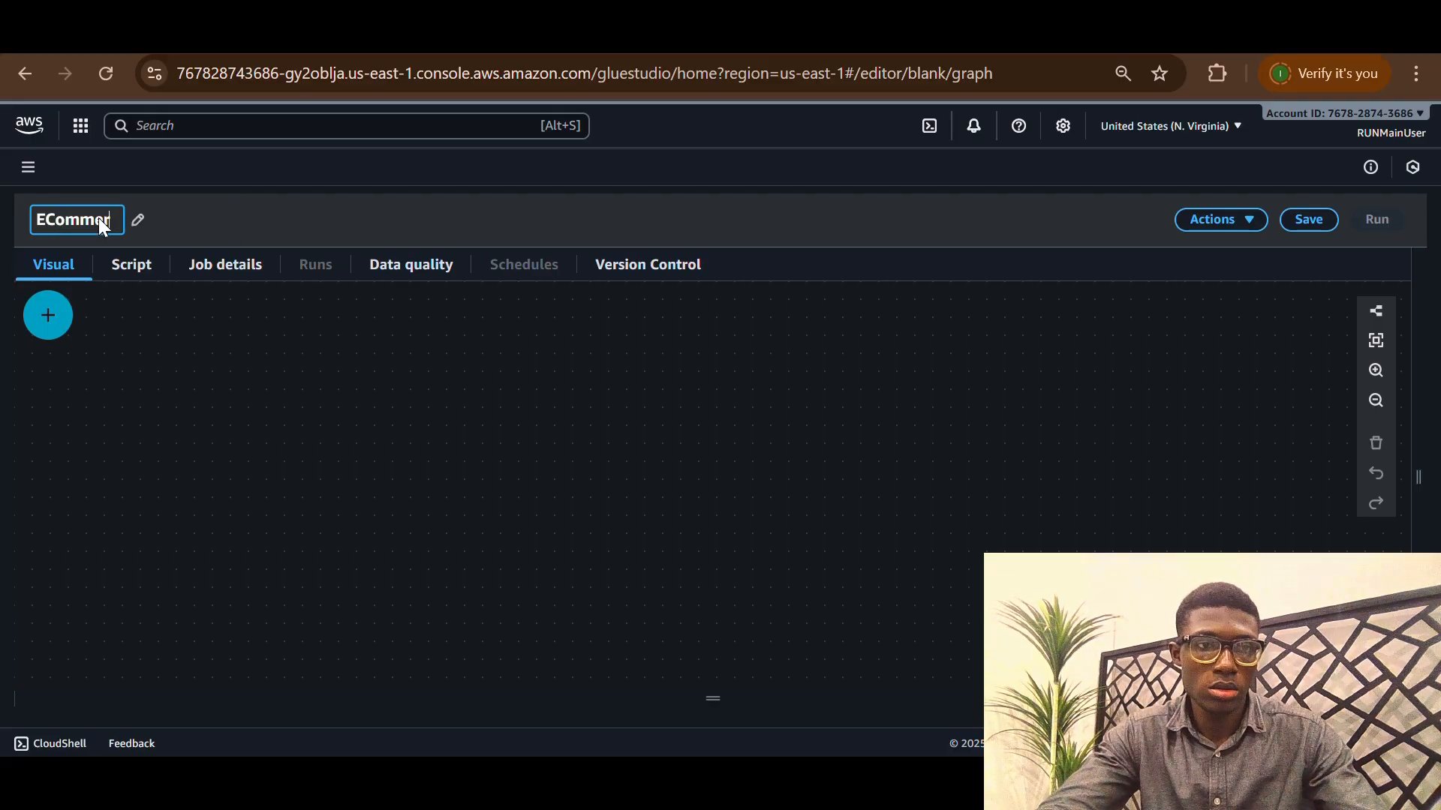
{"action": "type", "text": "ce"}
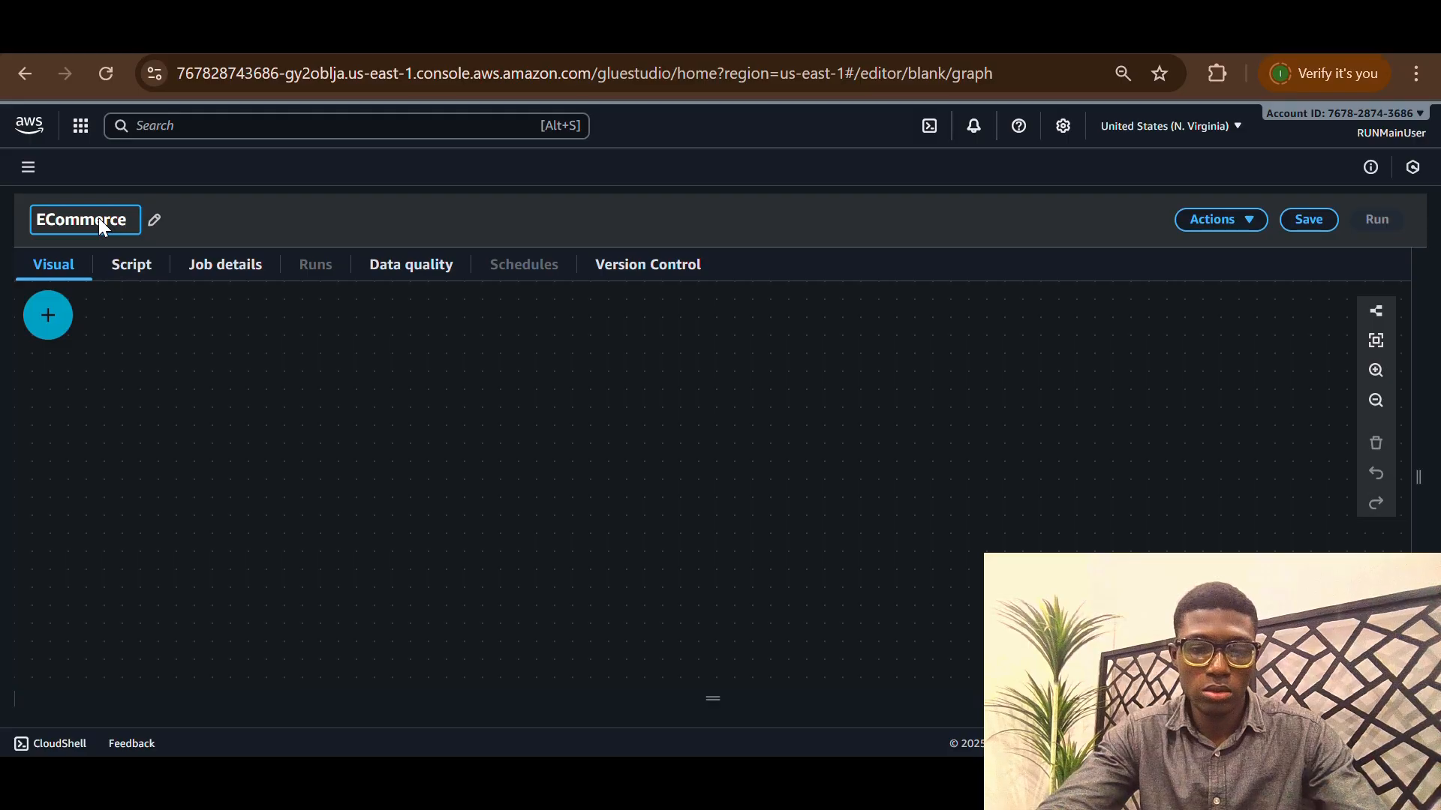
{"action": "type", "text": "Or"}
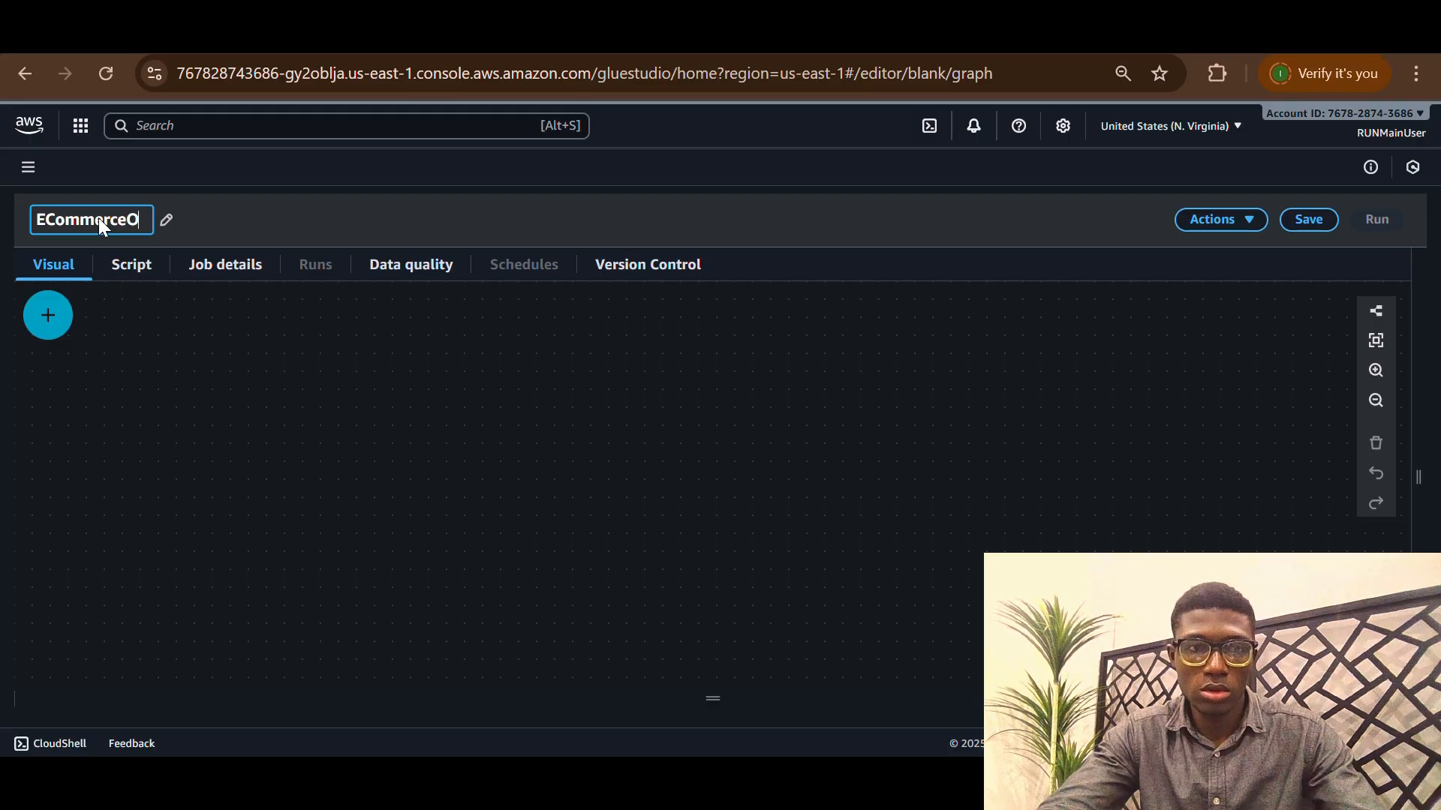
{"action": "key", "text": "BackSpace"}
{"action": "key", "text": "BackSpace"}
{"action": "type", "text": "-Orders"}
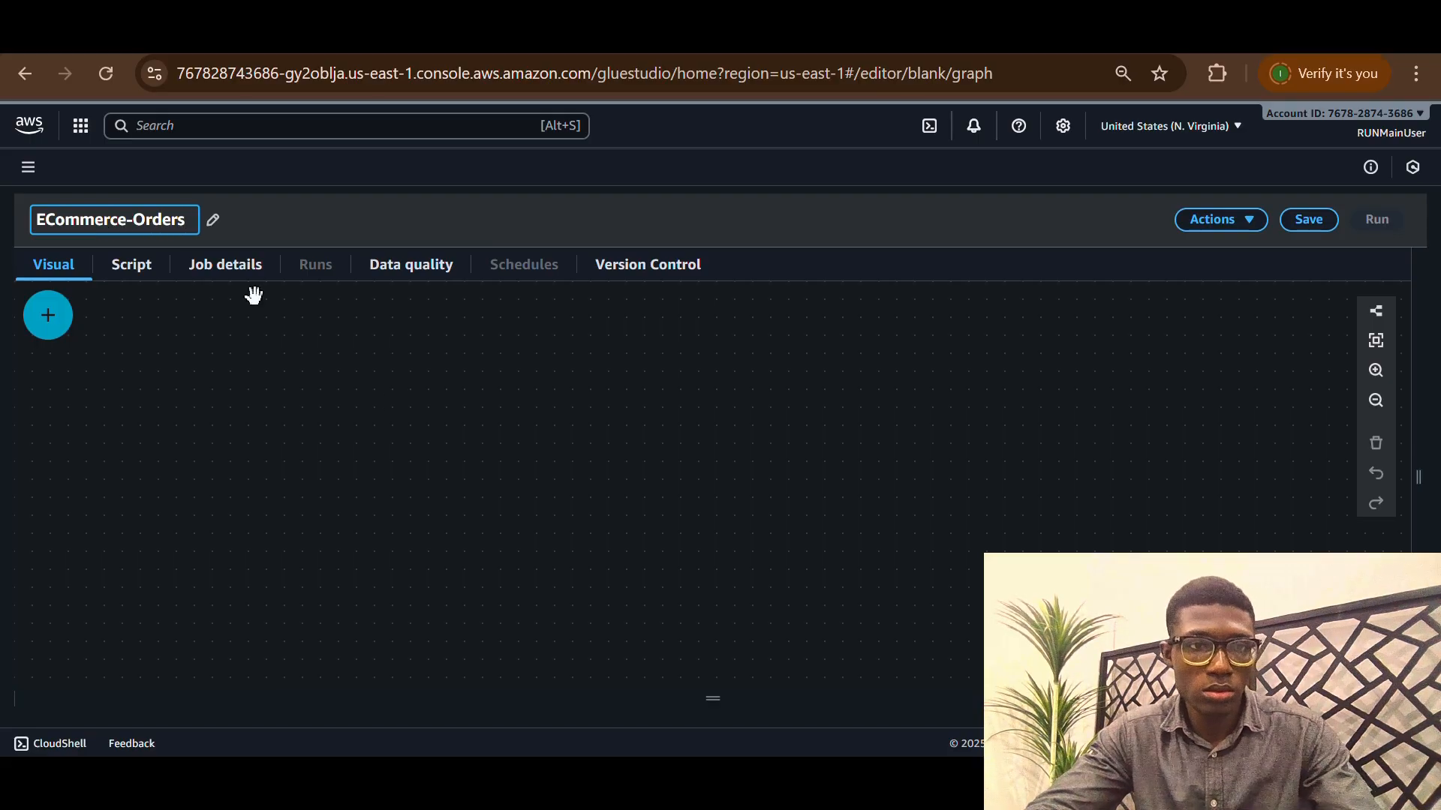
{"action": "left_click", "coordinate": [391, 405]}
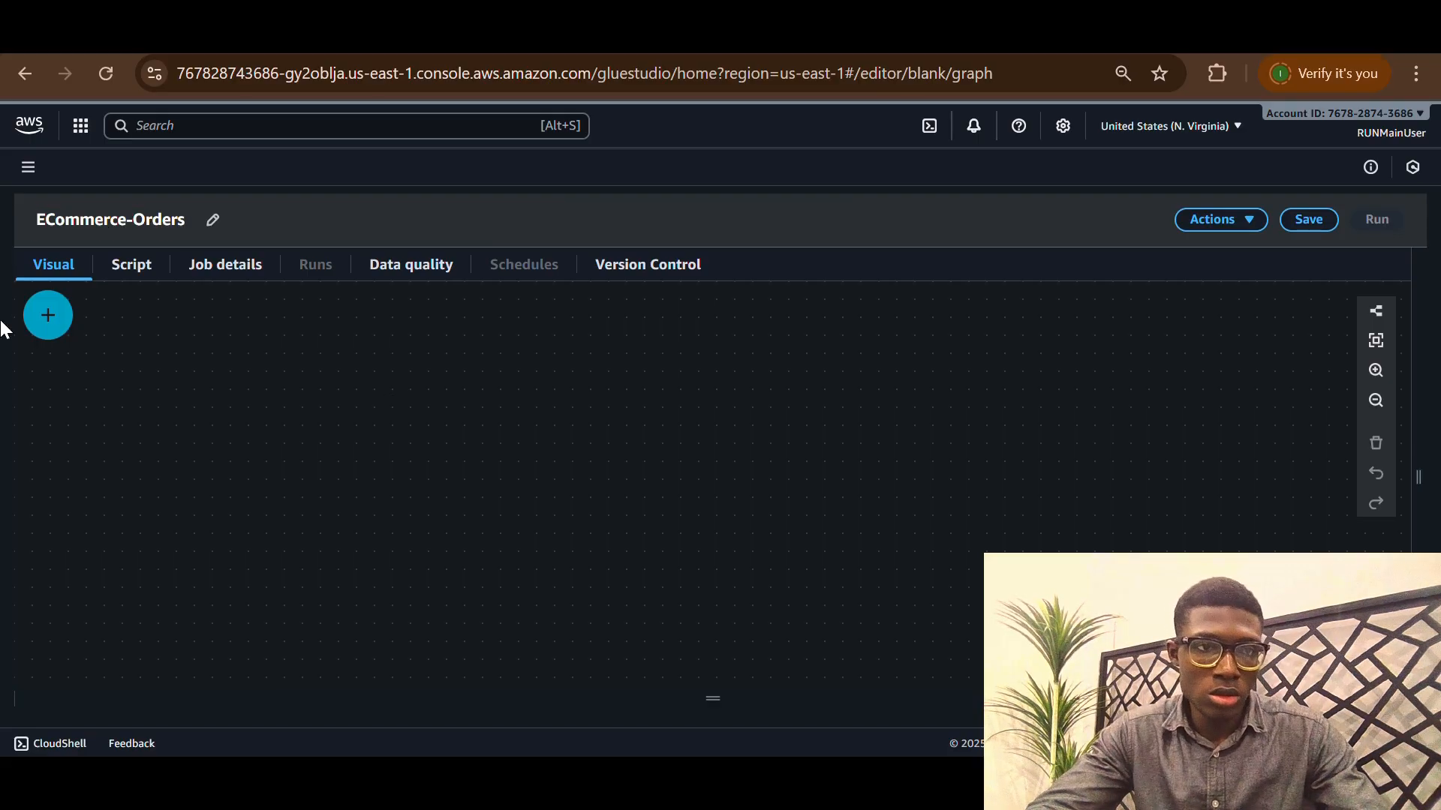
Show the AWS Glue navigation again and add an Amazon S3 source node to the ECommerce-Orders job
{"action": "left_click", "coordinate": [30, 168]}
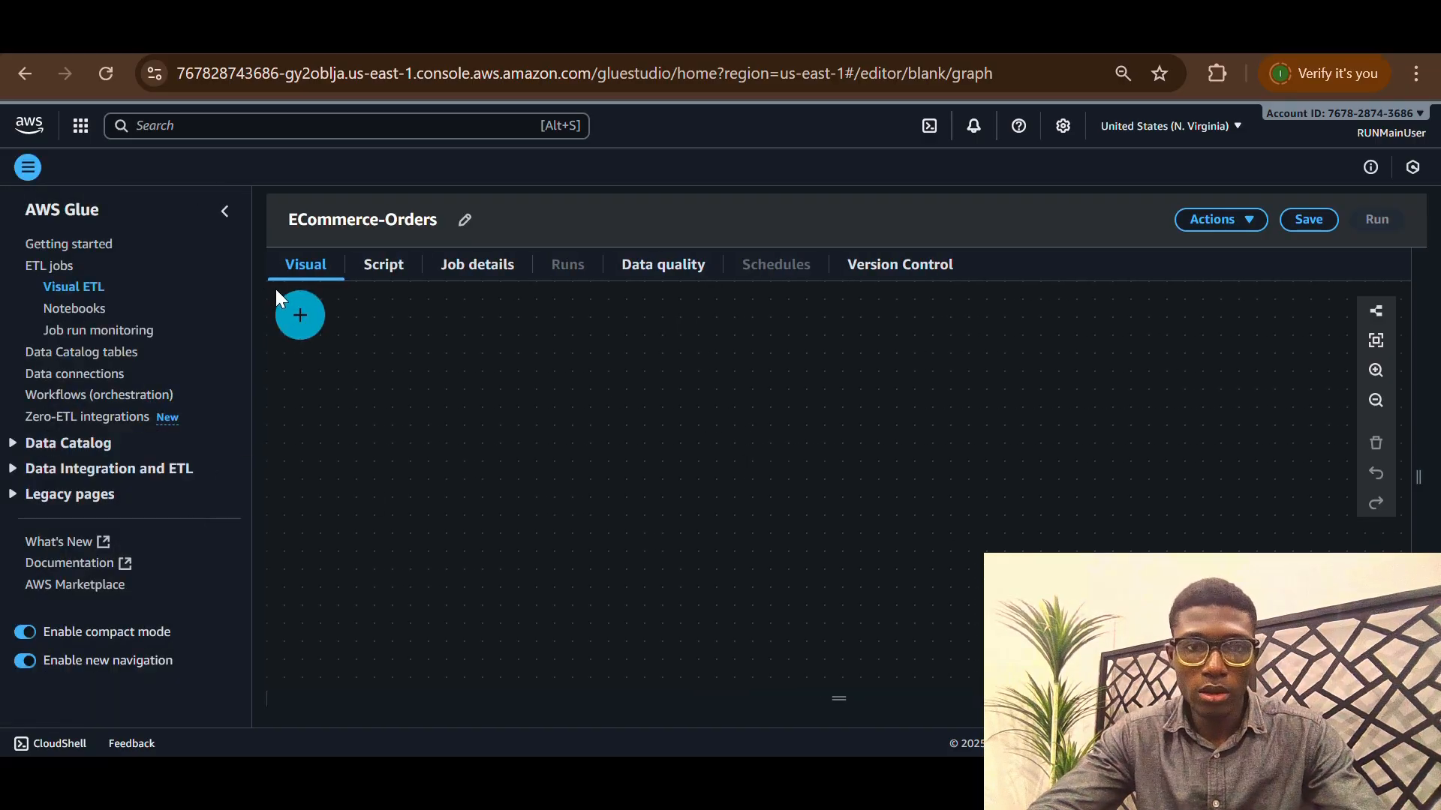
{"action": "left_click", "coordinate": [297, 331]}
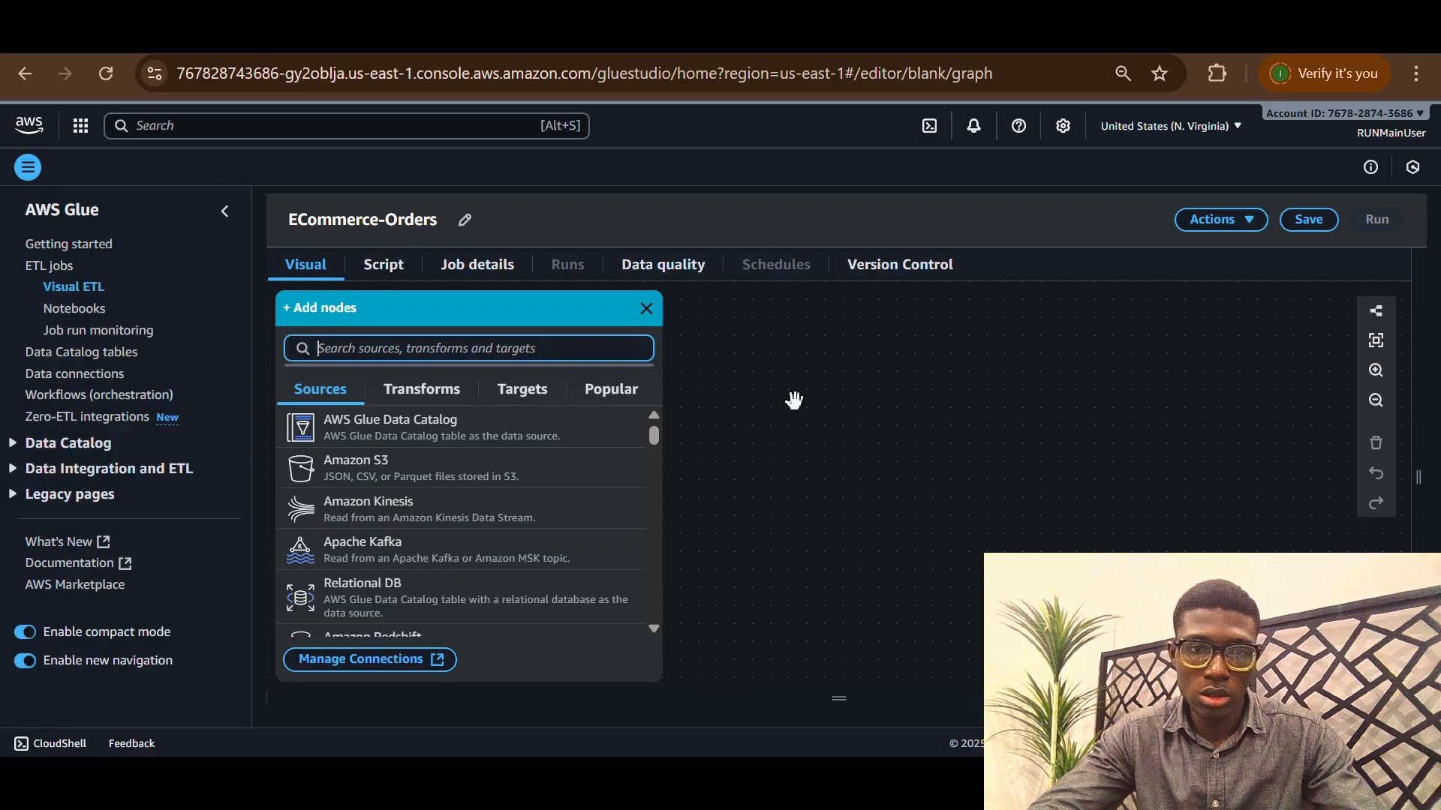
{"action": "left_click", "coordinate": [425, 478]}
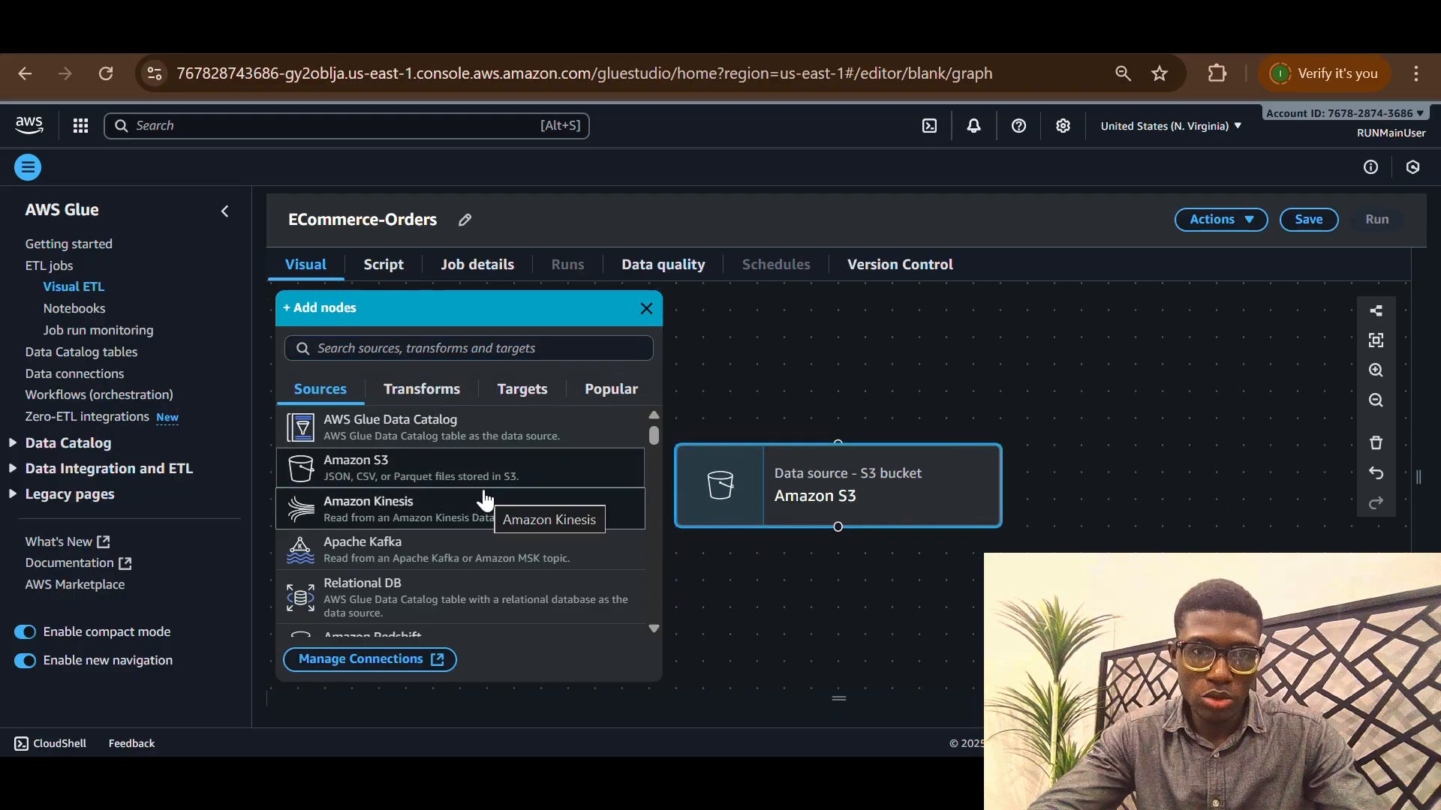
Look through the other source types available for the job, such as Apache Kafka, Relational DB and Amazon Redshift
{"action": "scroll", "coordinate": [441, 559], "scroll_direction": "down", "scroll_amount": 1}
{"action": "scroll", "coordinate": [441, 559], "scroll_direction": "down", "scroll_amount": 15}
{"action": "scroll", "coordinate": [442, 559], "scroll_direction": "down", "scroll_amount": 10}
{"action": "scroll", "coordinate": [441, 559], "scroll_direction": "up", "scroll_amount": 20}
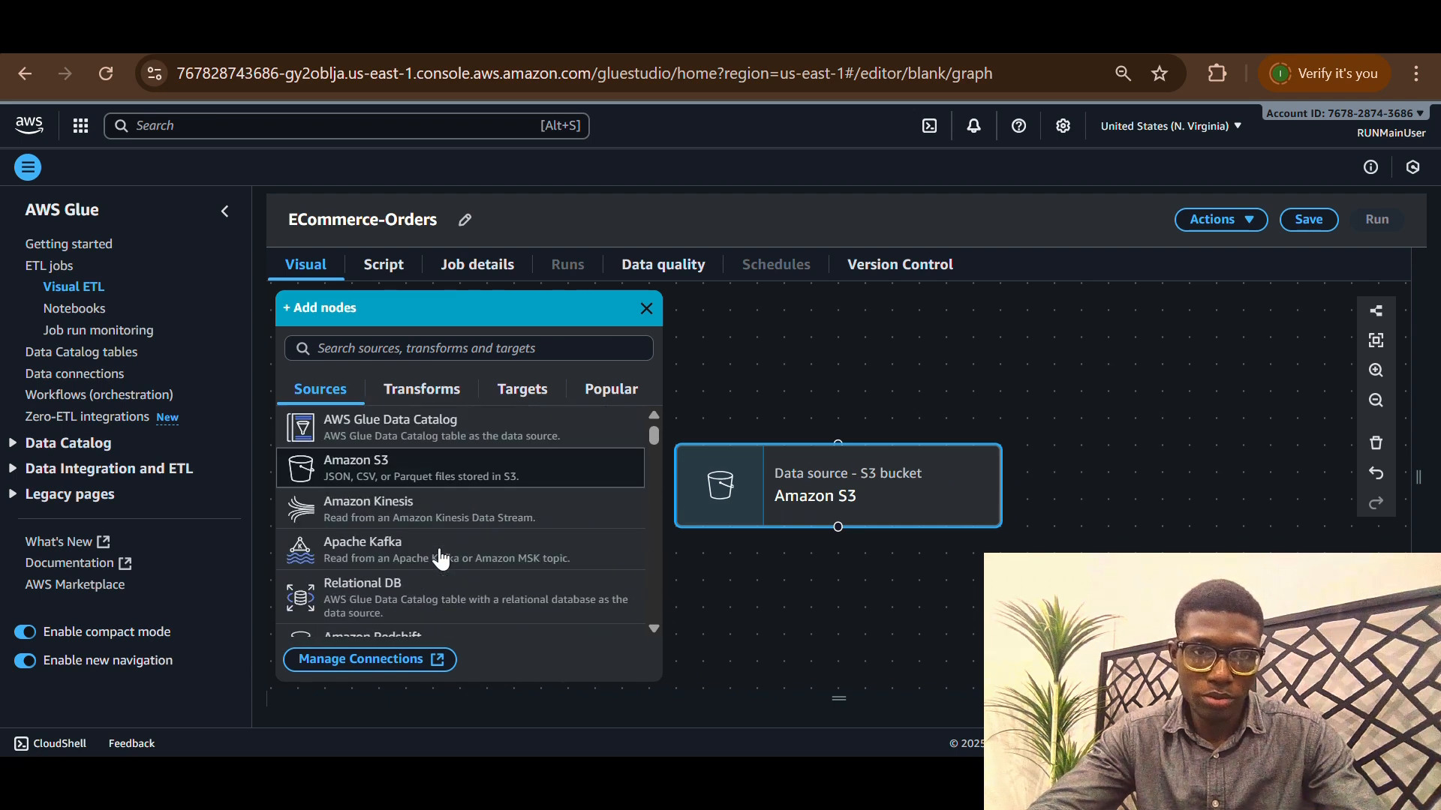
{"action": "scroll", "coordinate": [375, 518], "scroll_direction": "down", "scroll_amount": 3}
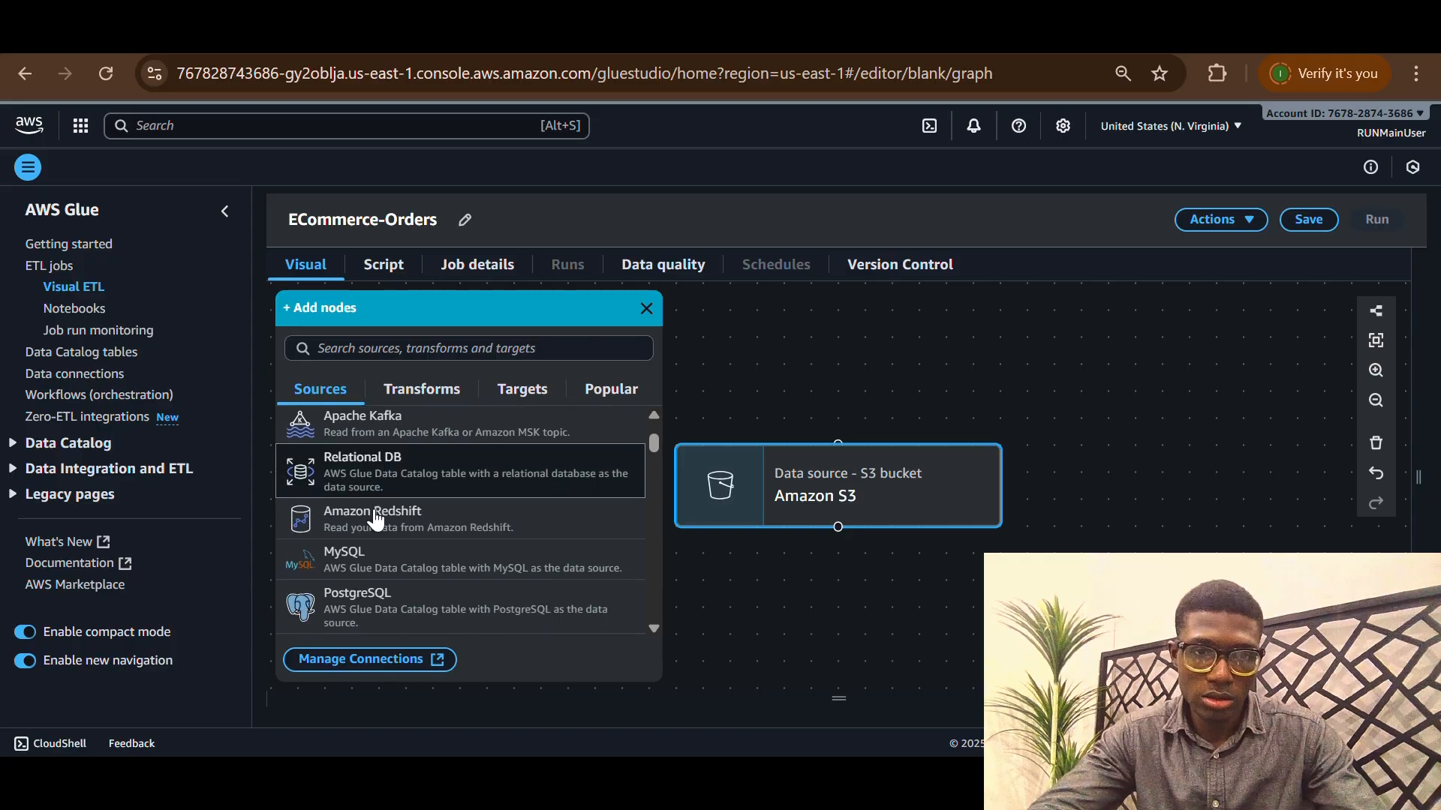
Browse the remaining source types for the job, from MySQL and PostgreSQL through Snowflake and Google BigQuery to Okta and Paypal
{"action": "scroll", "coordinate": [375, 518], "scroll_direction": "down", "scroll_amount": 3}
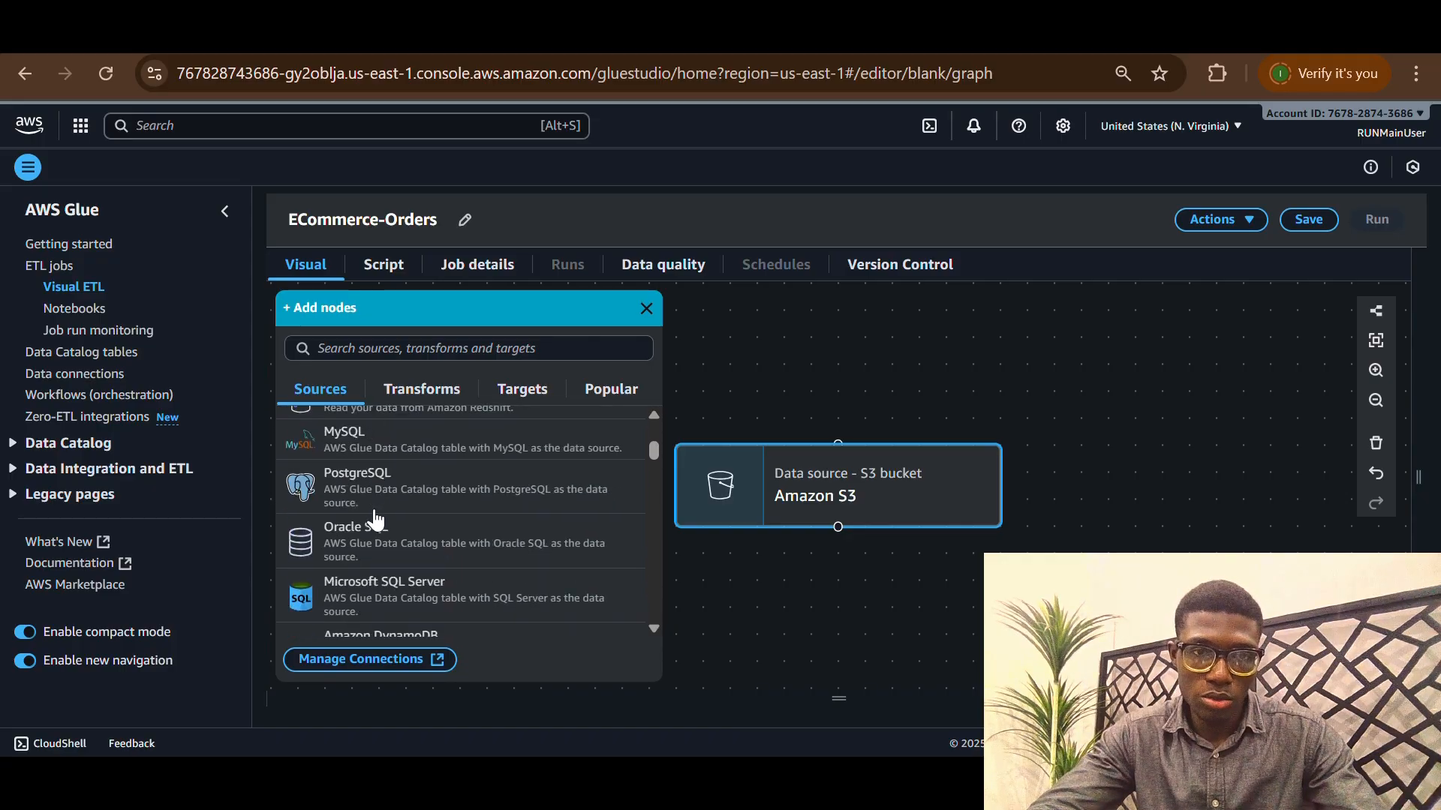
{"action": "scroll", "coordinate": [385, 488], "scroll_direction": "up", "scroll_amount": 1}
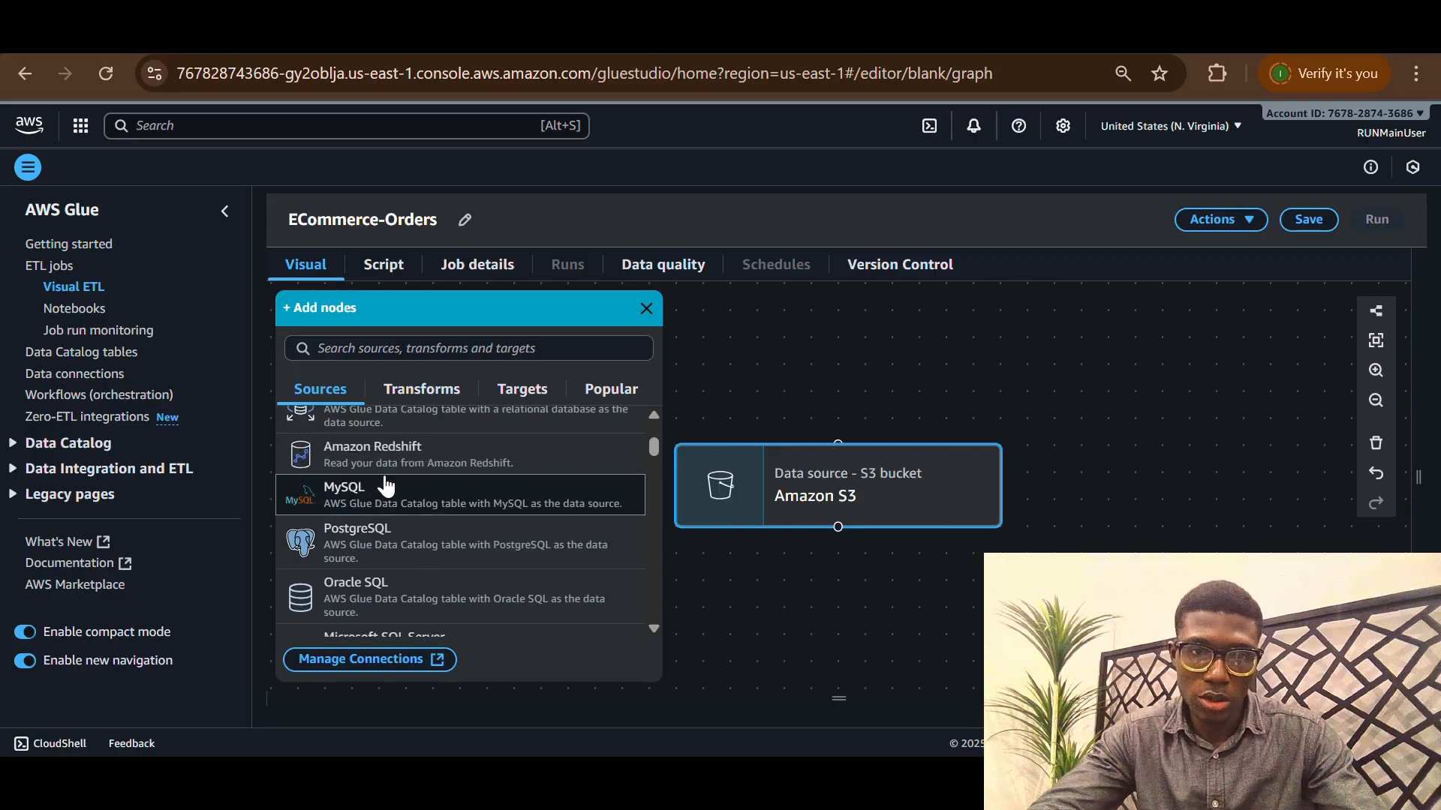
{"action": "scroll", "coordinate": [387, 486], "scroll_direction": "down", "scroll_amount": 5}
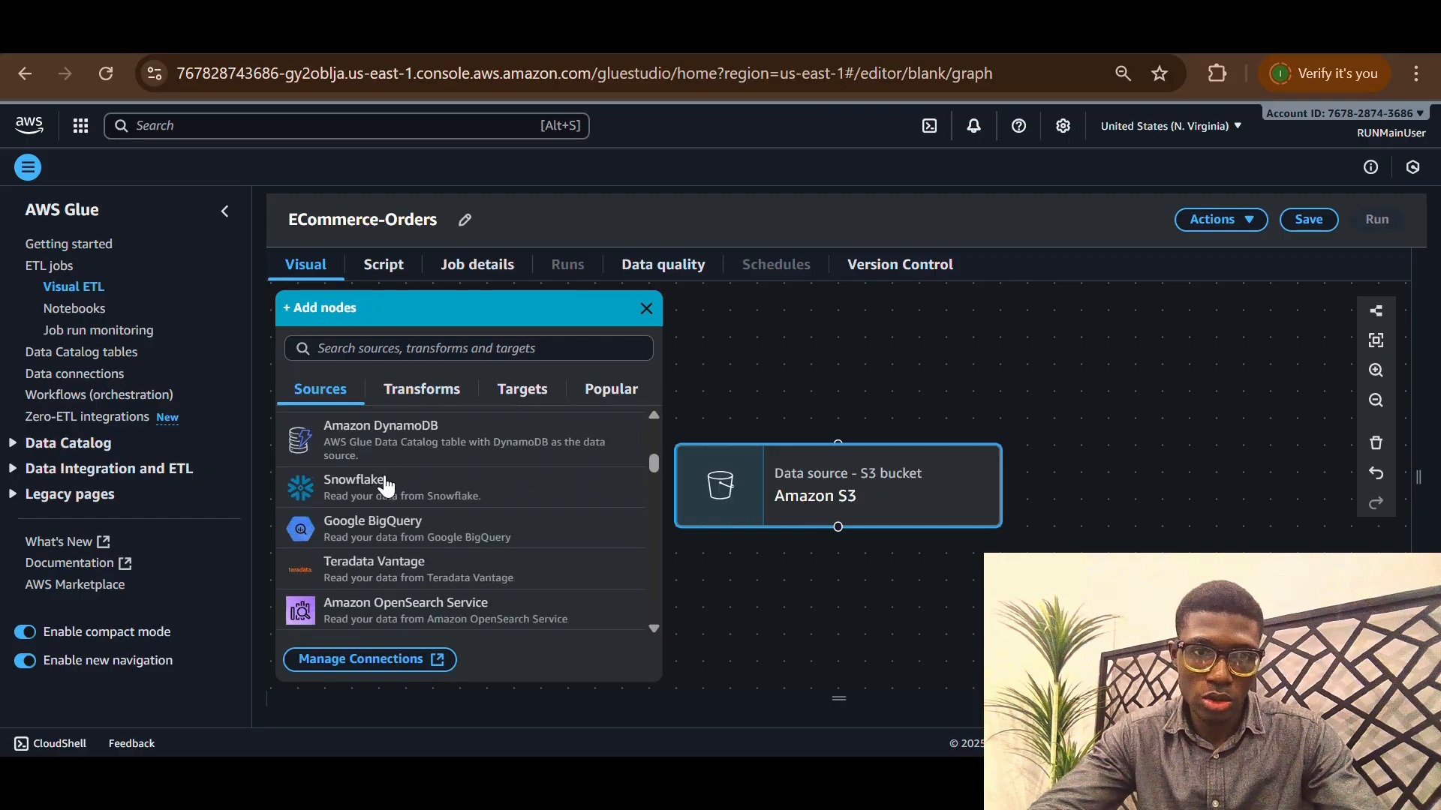
{"action": "scroll", "coordinate": [386, 486], "scroll_direction": "down", "scroll_amount": 15}
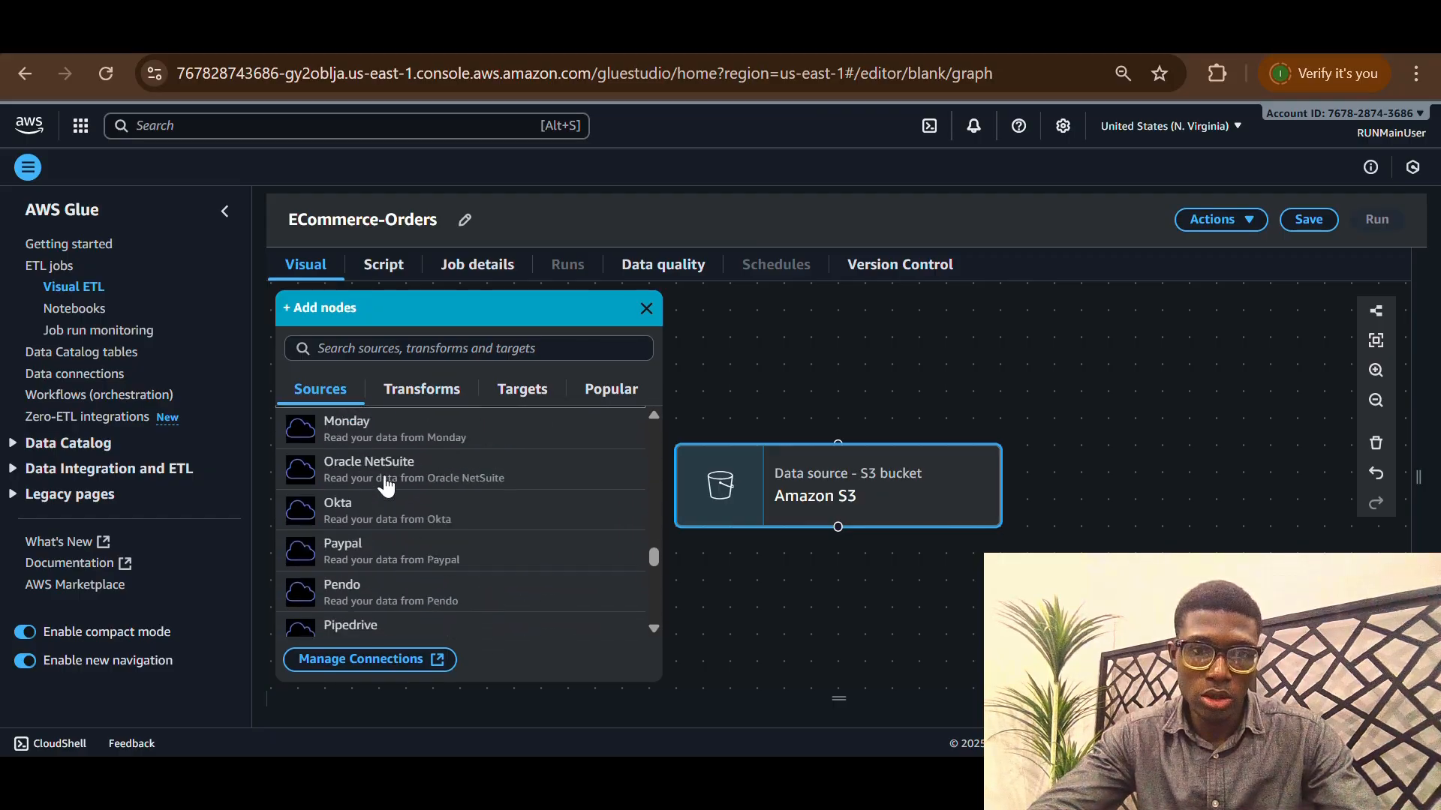
{"action": "scroll", "coordinate": [385, 486], "scroll_direction": "up", "scroll_amount": 20}
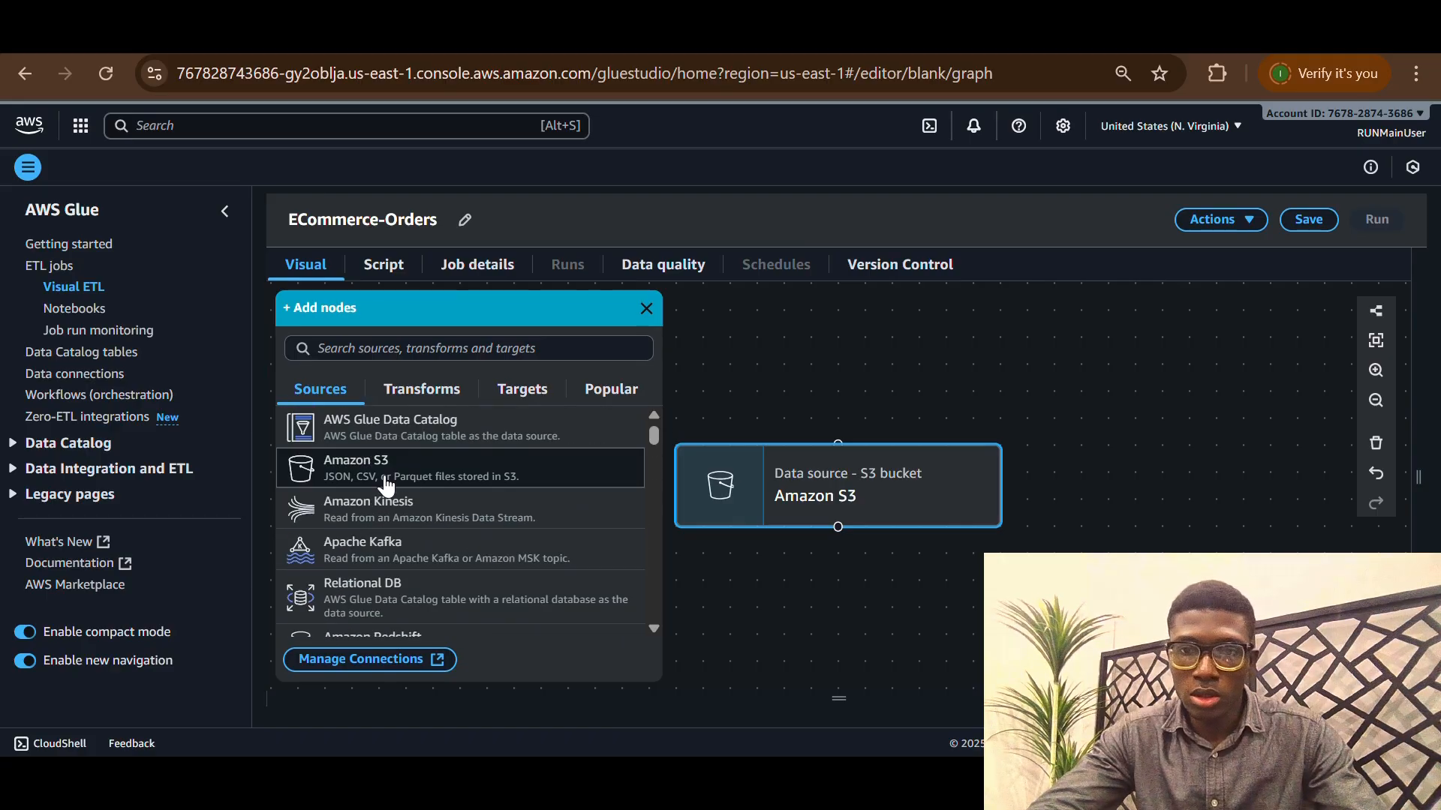
Set the Amazon S3 source node's location to ECommerce Dataset.csv in the raw-data folder of the enterprise-data-478631 bucket
{"action": "left_click", "coordinate": [836, 484]}
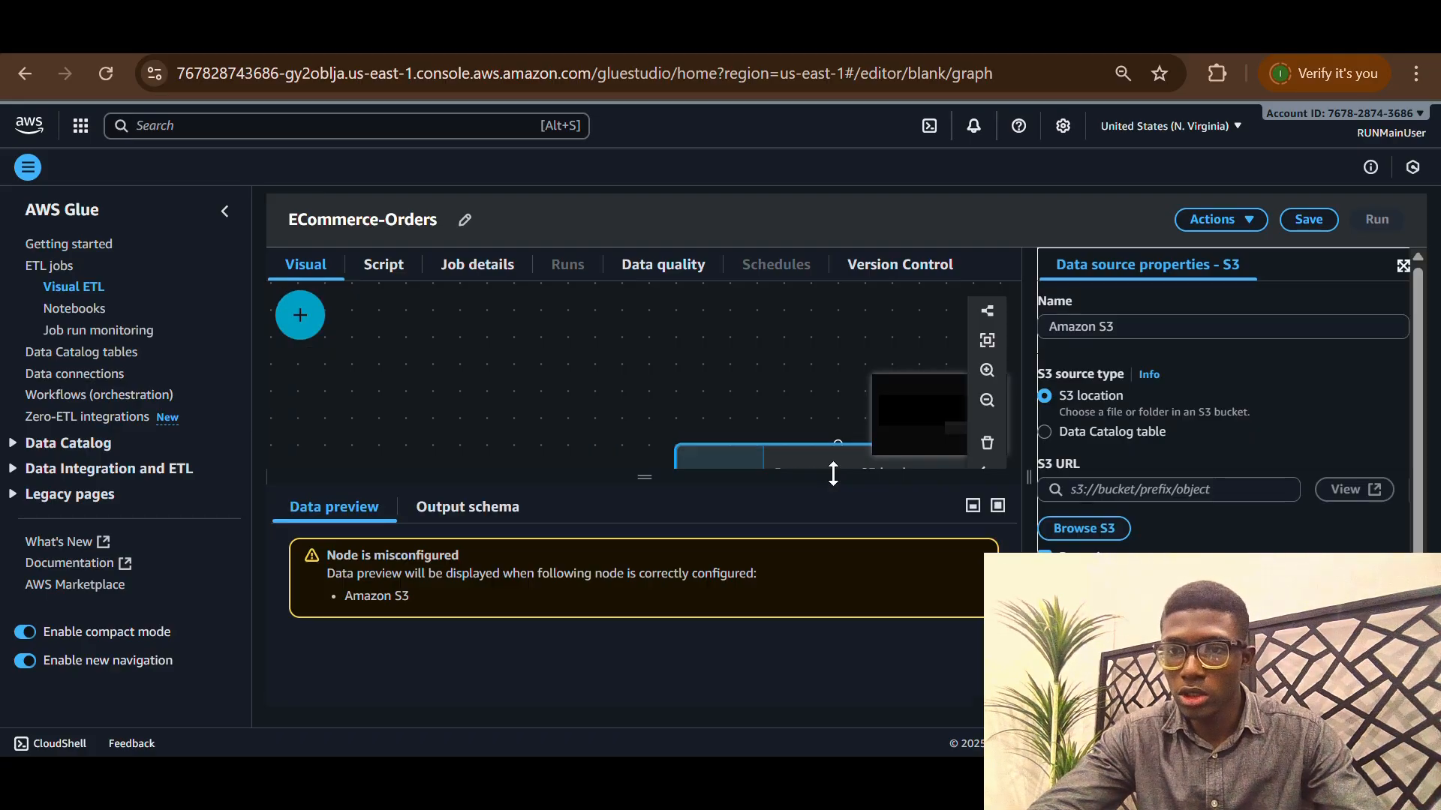
{"action": "scroll", "coordinate": [1216, 446], "scroll_direction": "down", "scroll_amount": 1}
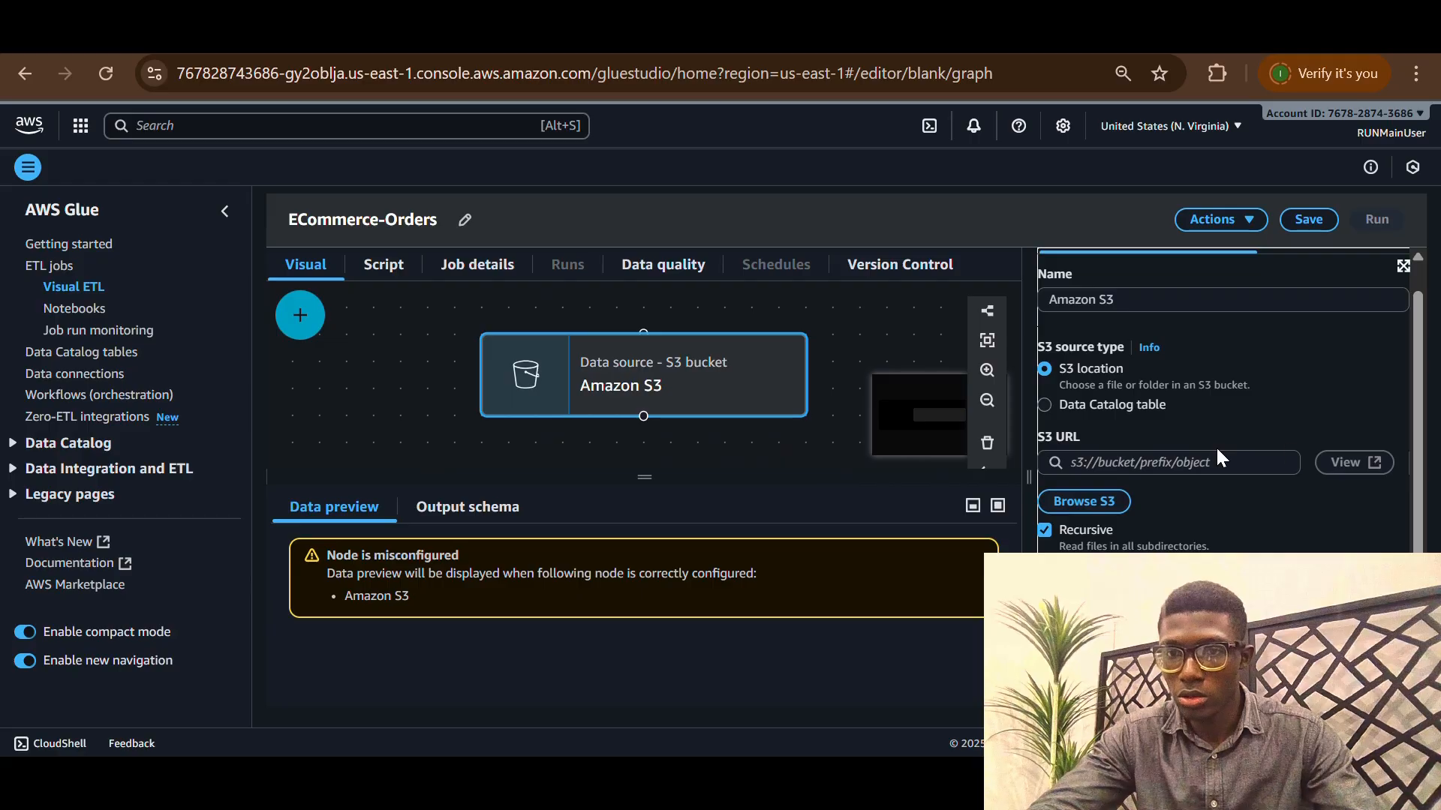
{"action": "left_click", "coordinate": [1103, 501]}
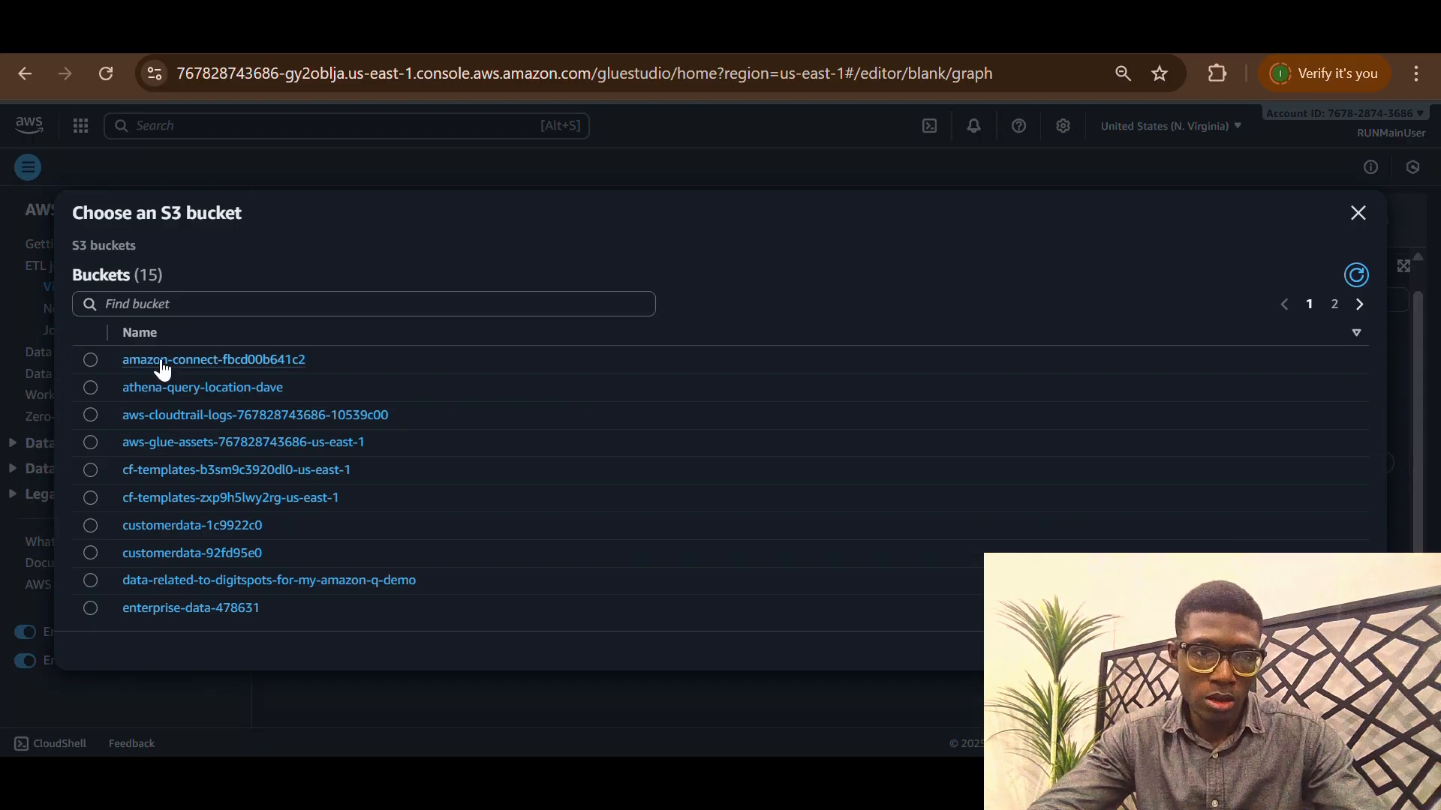
{"action": "left_click", "coordinate": [215, 610]}
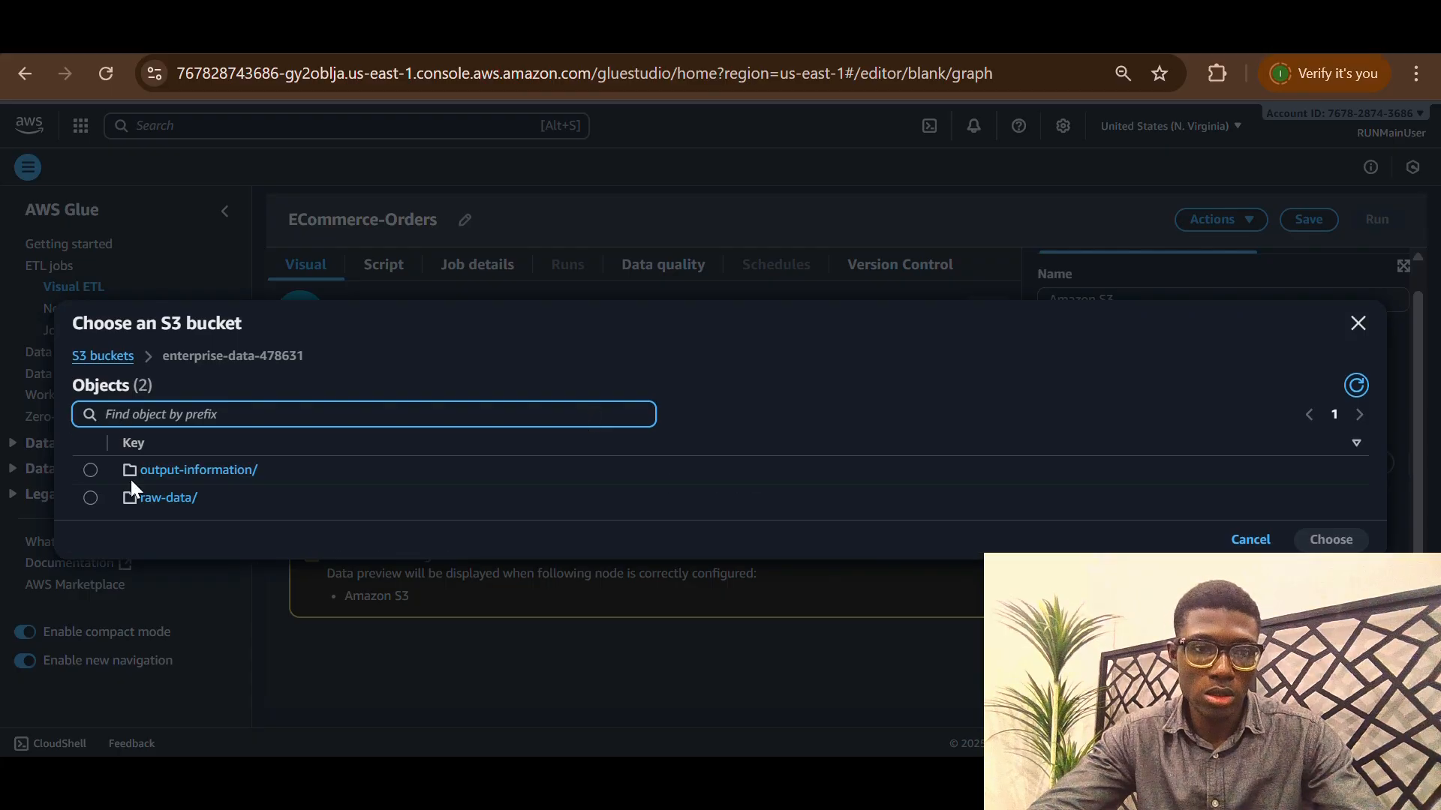
{"action": "left_click", "coordinate": [159, 497]}
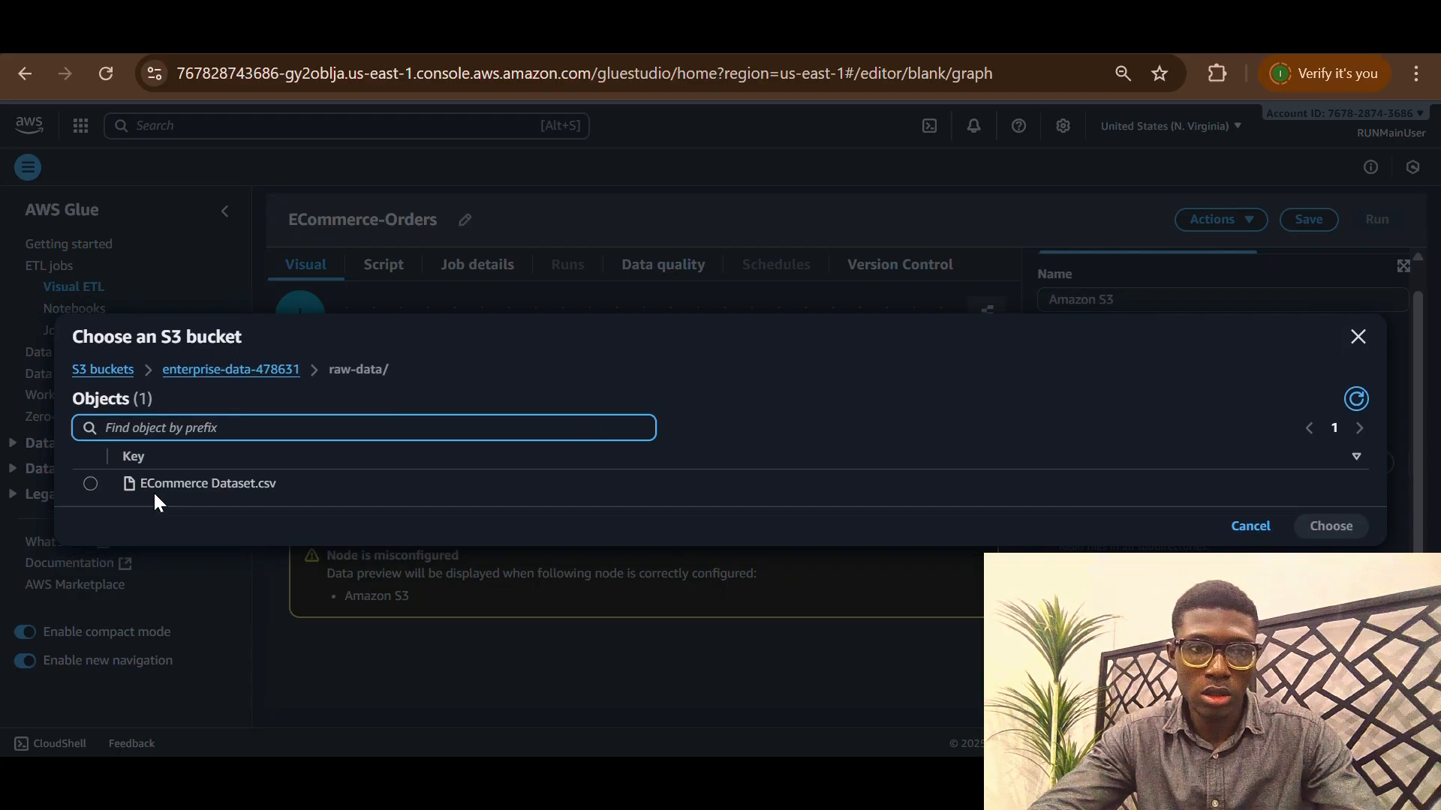
{"action": "left_click", "coordinate": [90, 484]}
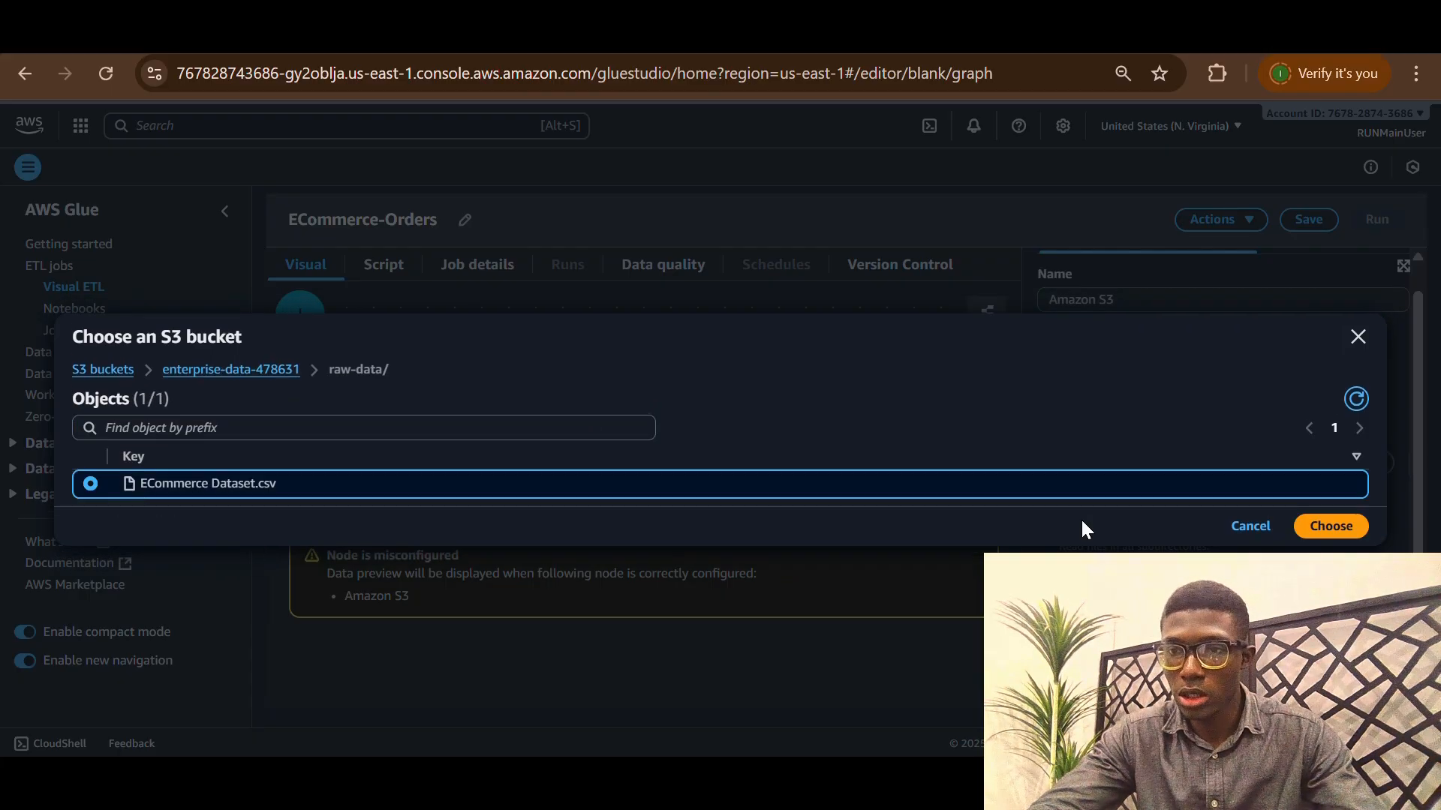
{"action": "left_click", "coordinate": [1347, 527]}
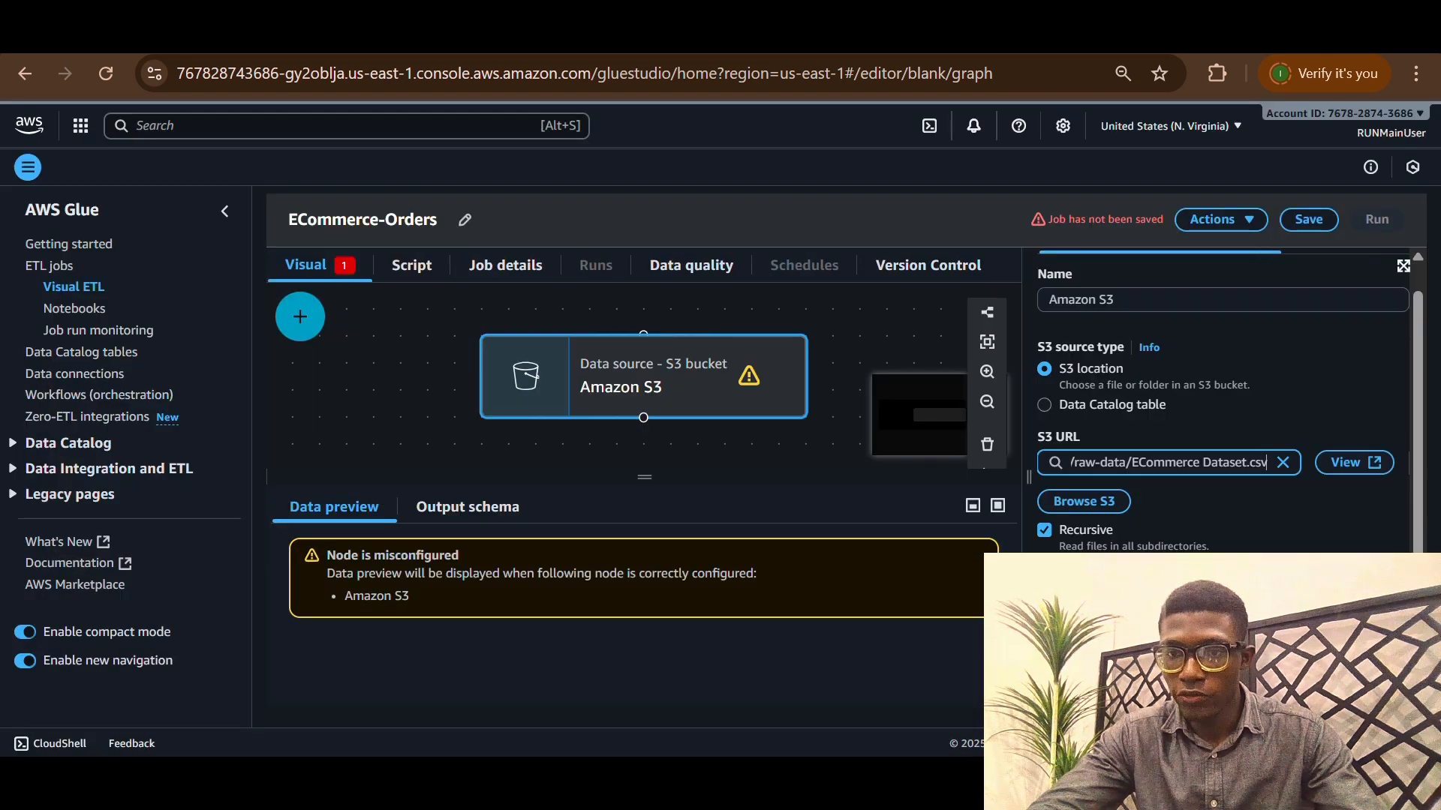
Set the S3 source's data format to CSV and check its delimiter and quote character settings
{"action": "left_click", "coordinate": [1100, 606]}
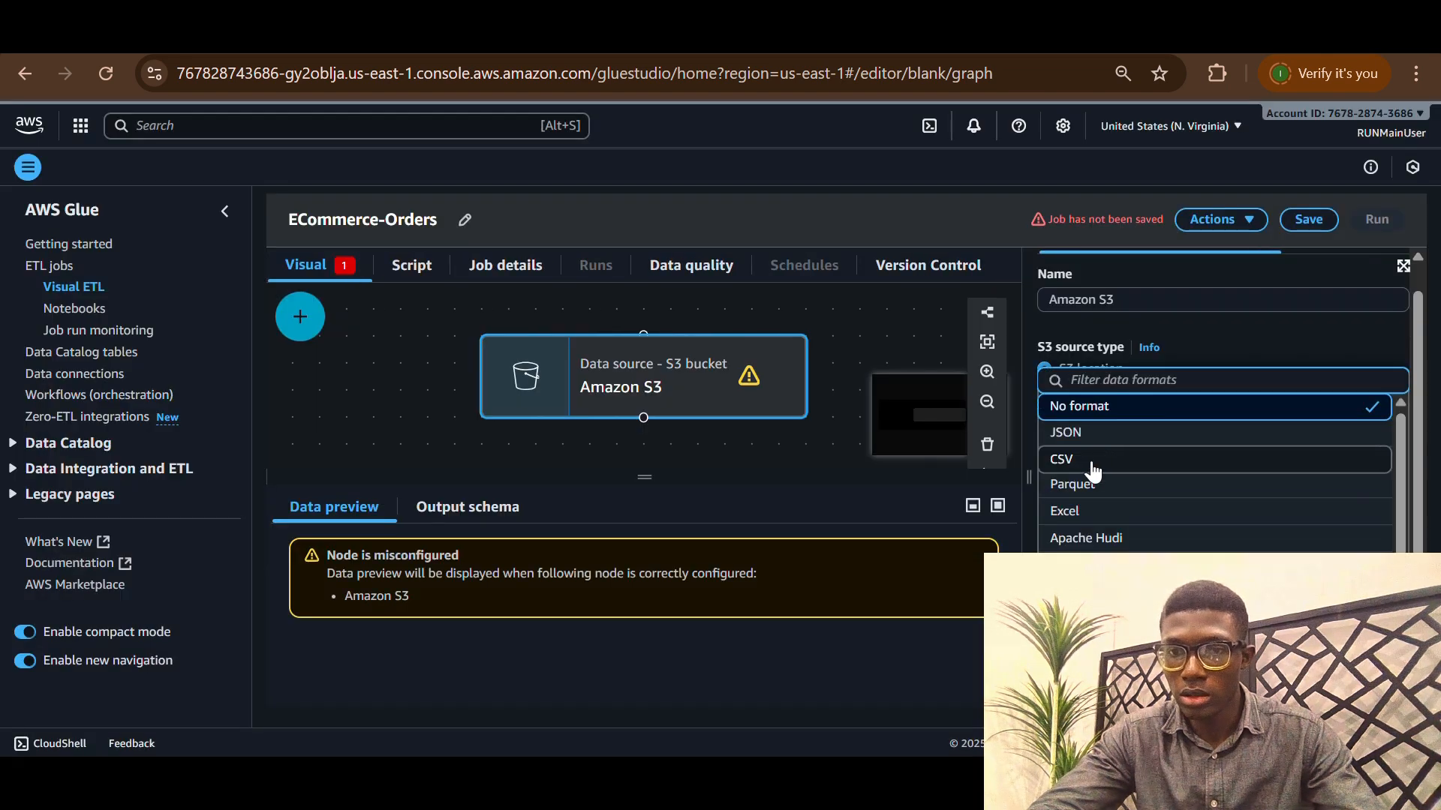
{"action": "left_click", "coordinate": [1092, 461]}
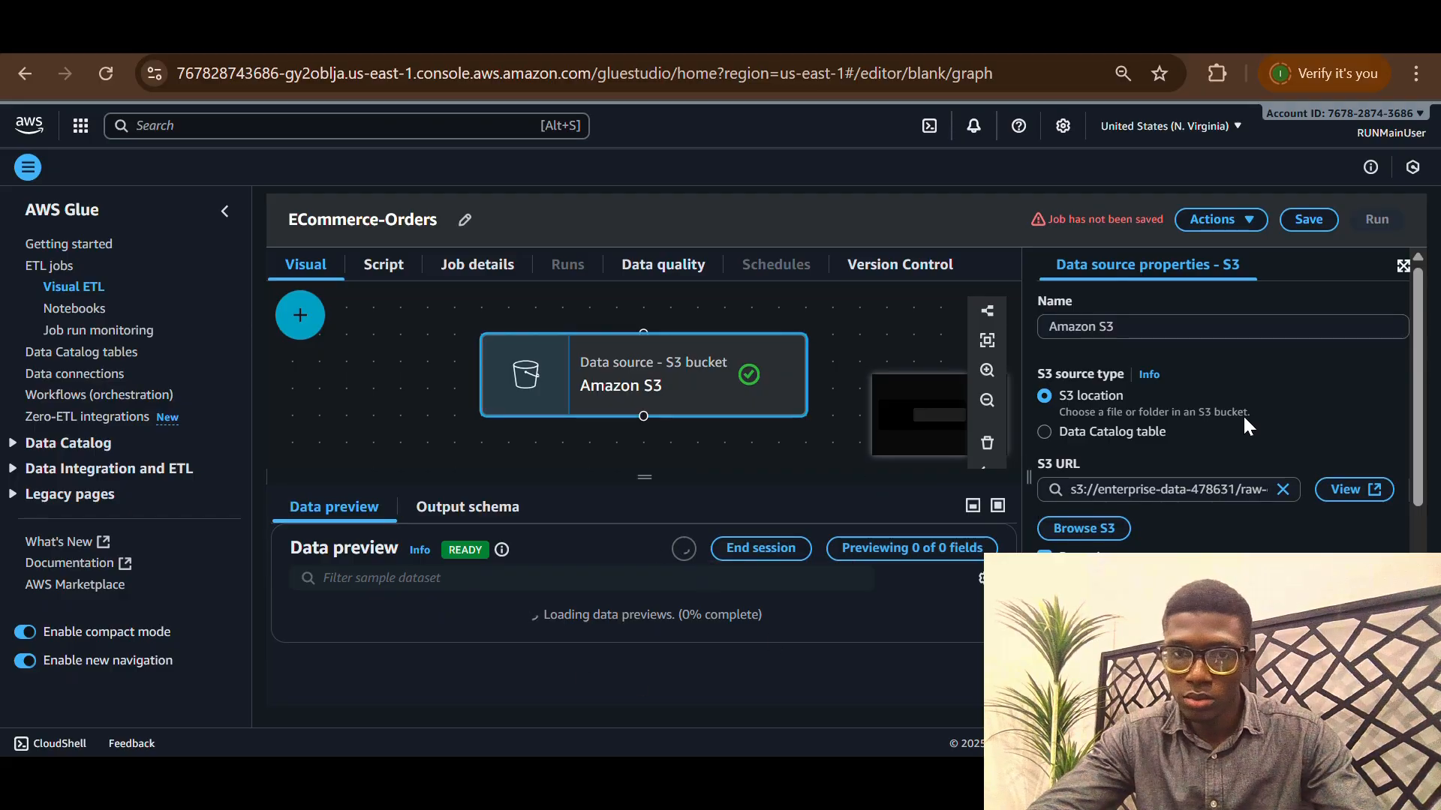
{"action": "scroll", "coordinate": [1242, 414], "scroll_direction": "down", "scroll_amount": 4}
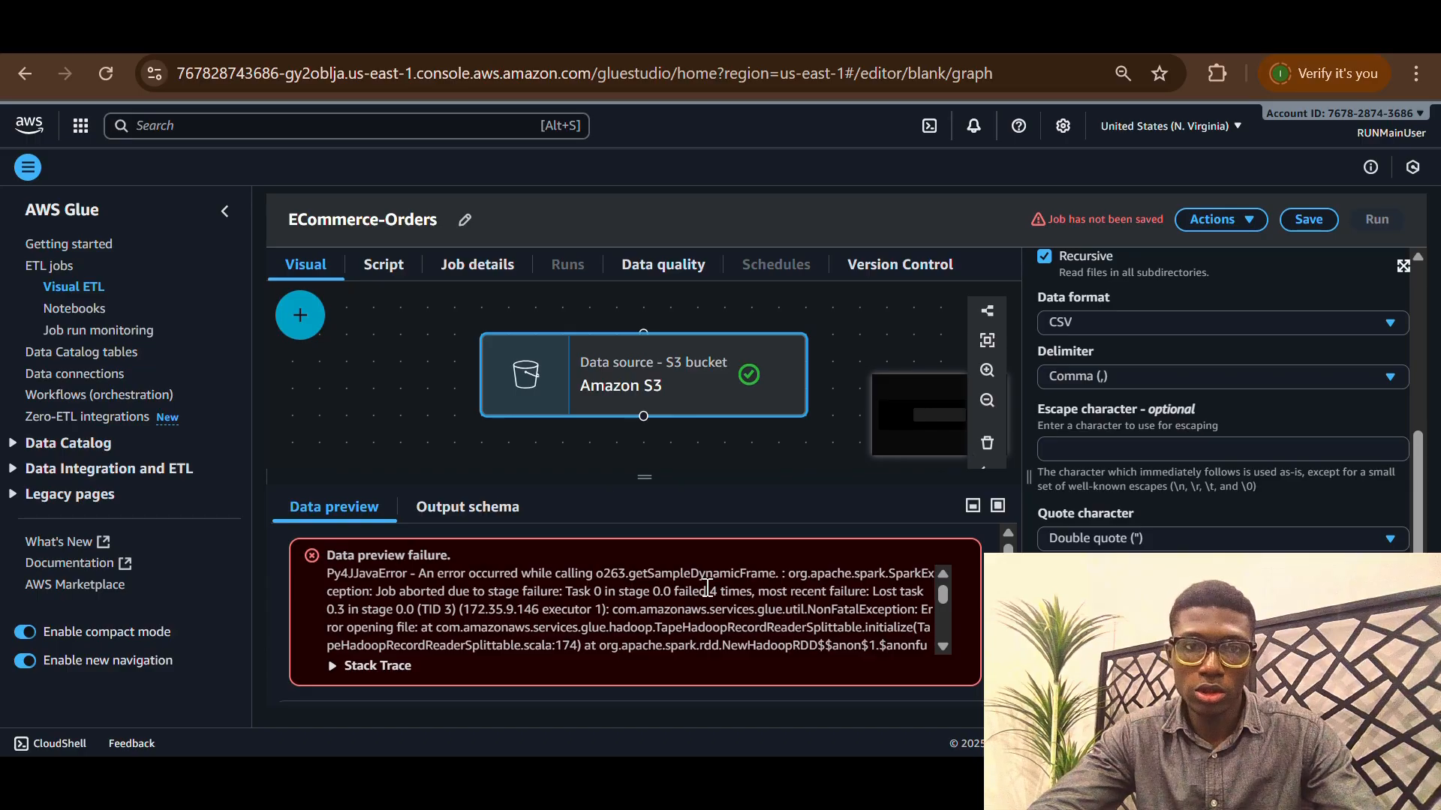
Set the IAM role in the ECommerce-Orders job details to Glue-to-S3-Access
{"action": "left_click", "coordinate": [492, 278]}
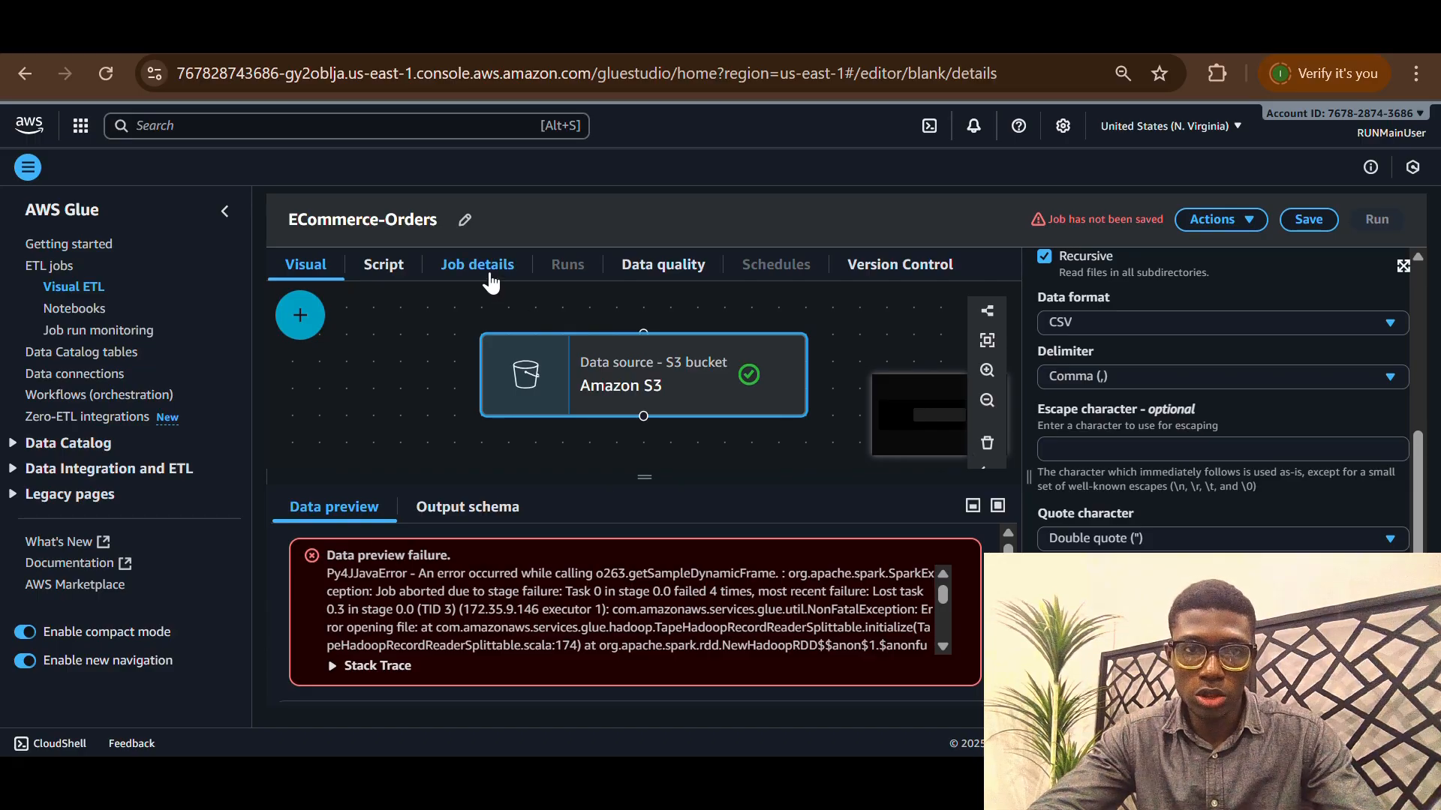
{"action": "scroll", "coordinate": [574, 455], "scroll_direction": "down", "scroll_amount": 2}
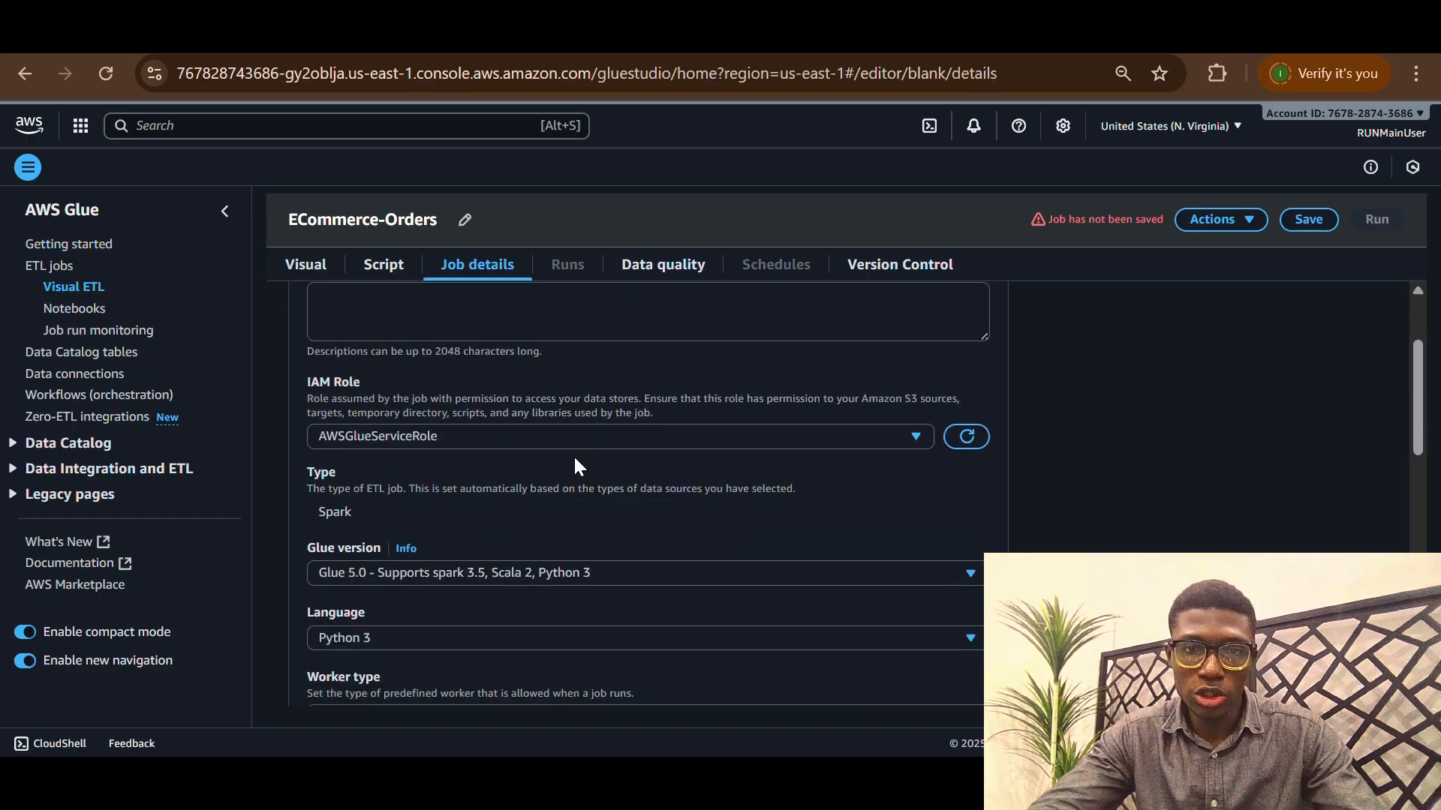
{"action": "left_click", "coordinate": [538, 435]}
{"action": "left_click", "coordinate": [440, 576]}
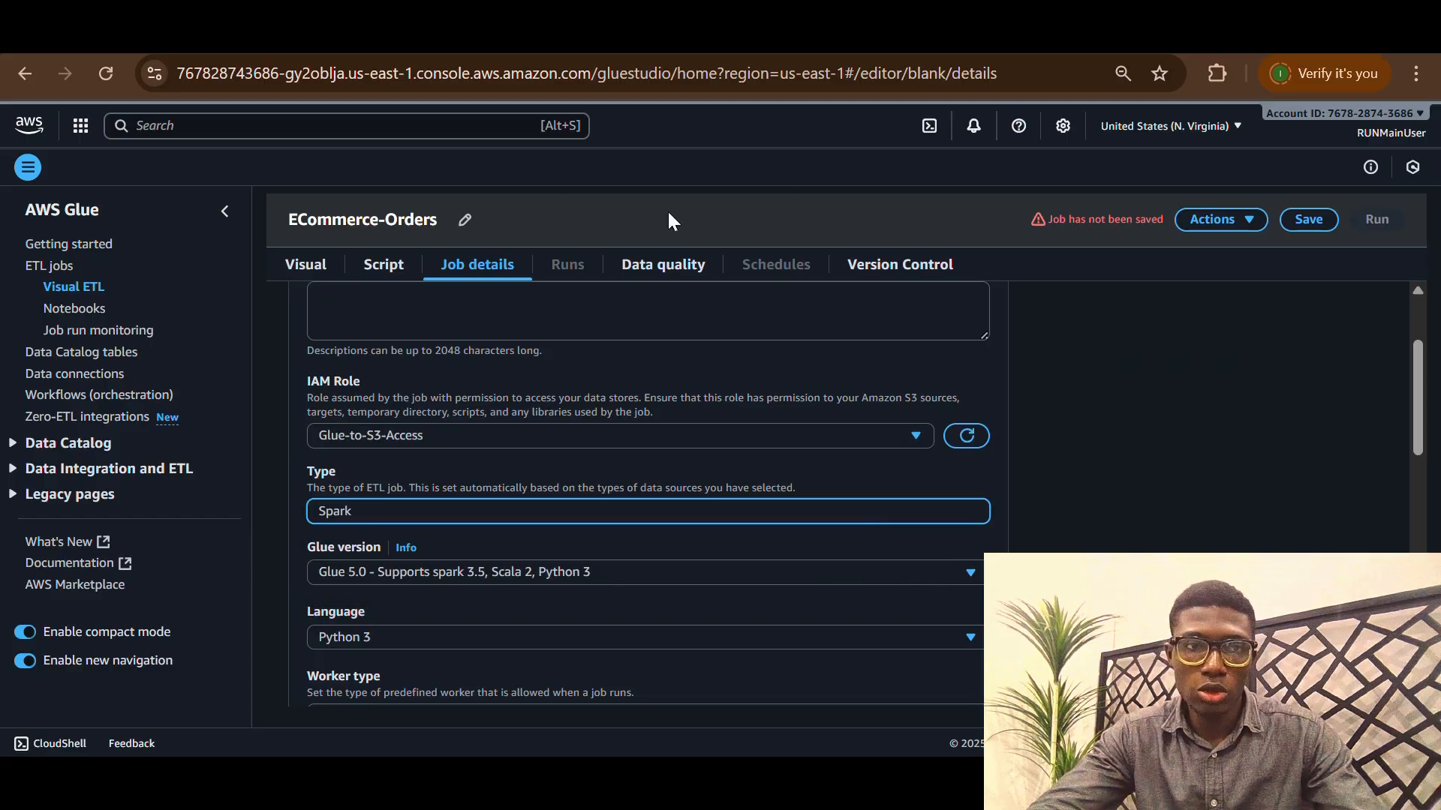
Search the AWS console for "iam" and open the IAM Roles page in a separate browser tab
{"action": "left_click", "coordinate": [448, 126]}
{"action": "type", "text": "iam"}
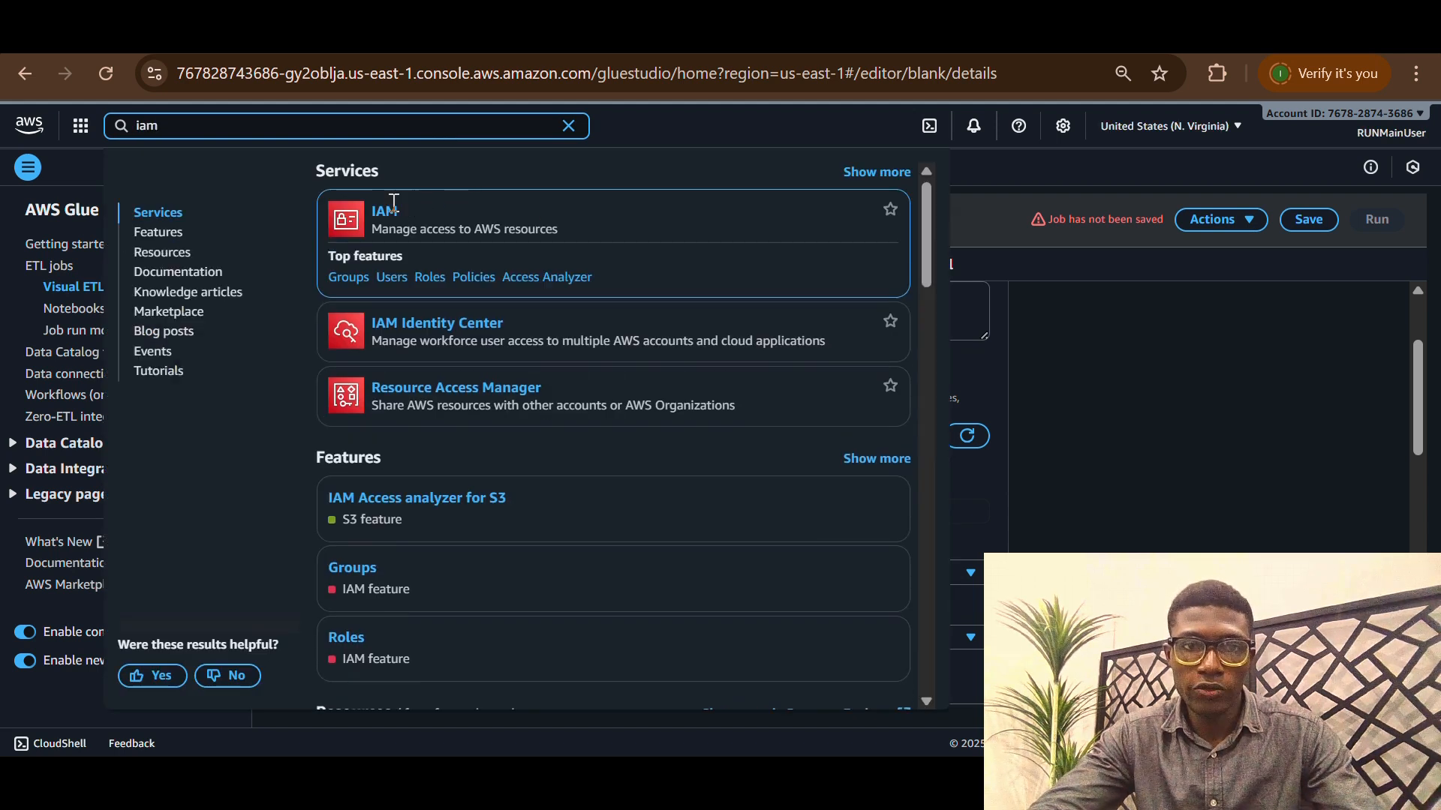
{"action": "right_click", "coordinate": [430, 277]}
{"action": "left_click", "coordinate": [491, 300]}
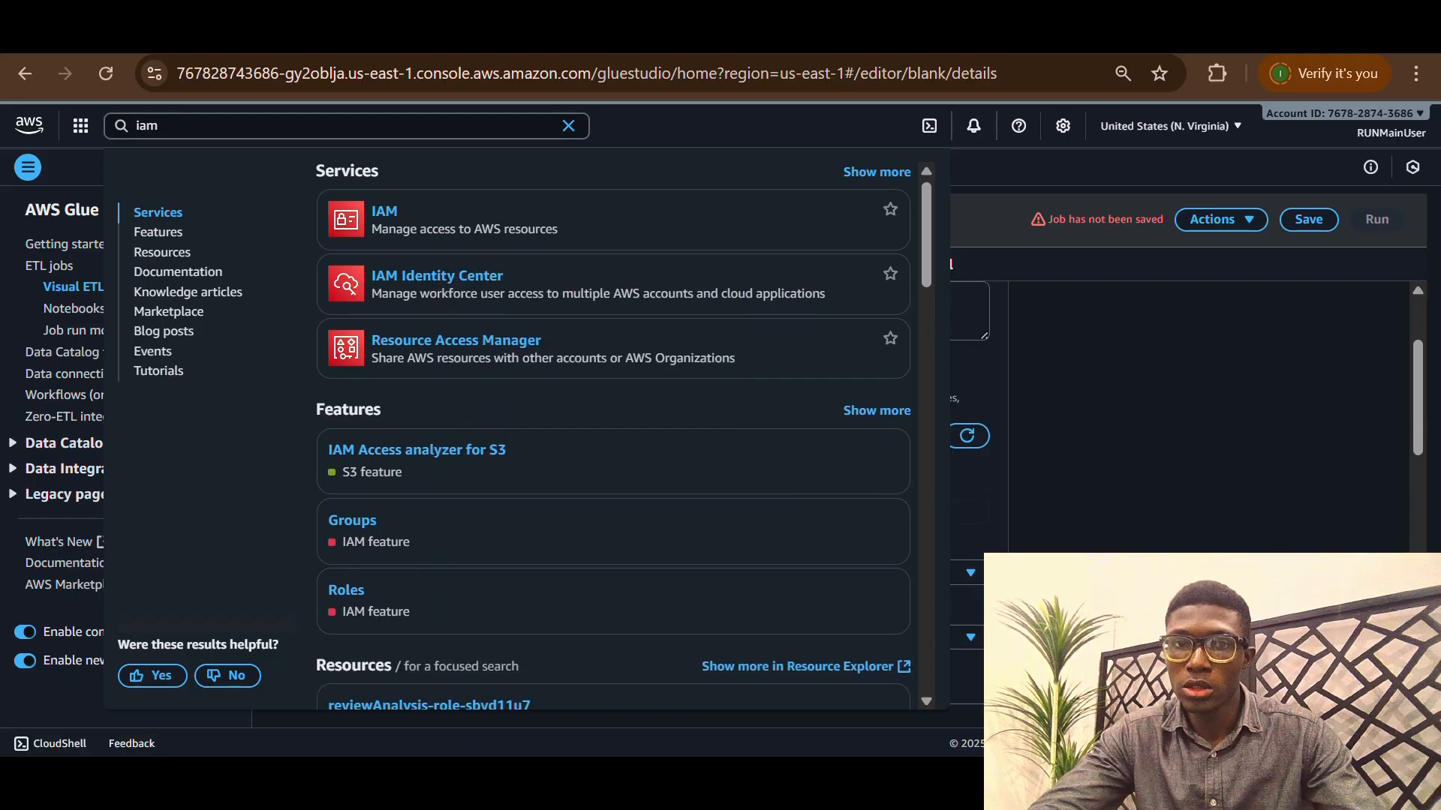
{"action": "left_click", "coordinate": [1116, 348]}
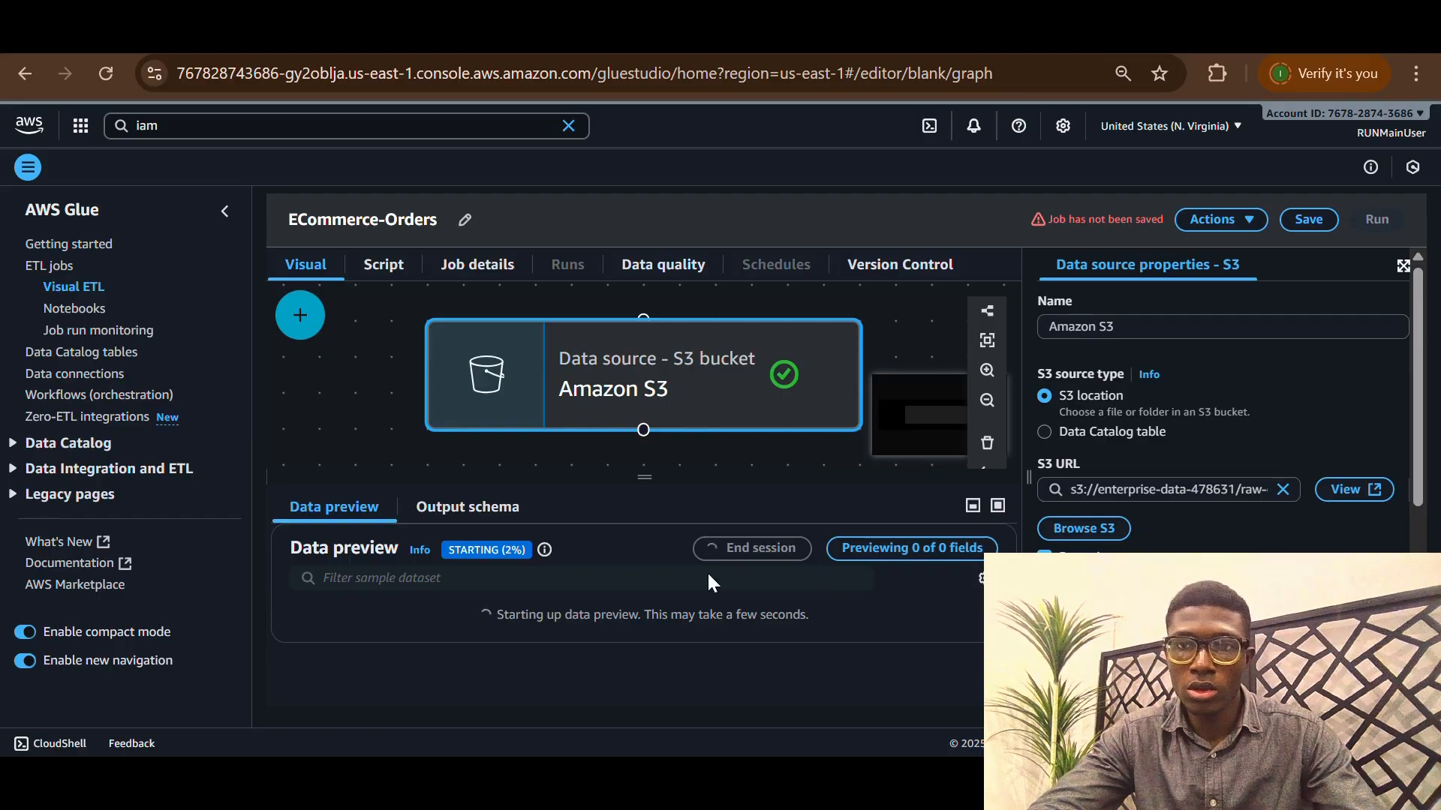
{"action": "left_click", "coordinate": [969, 34]}
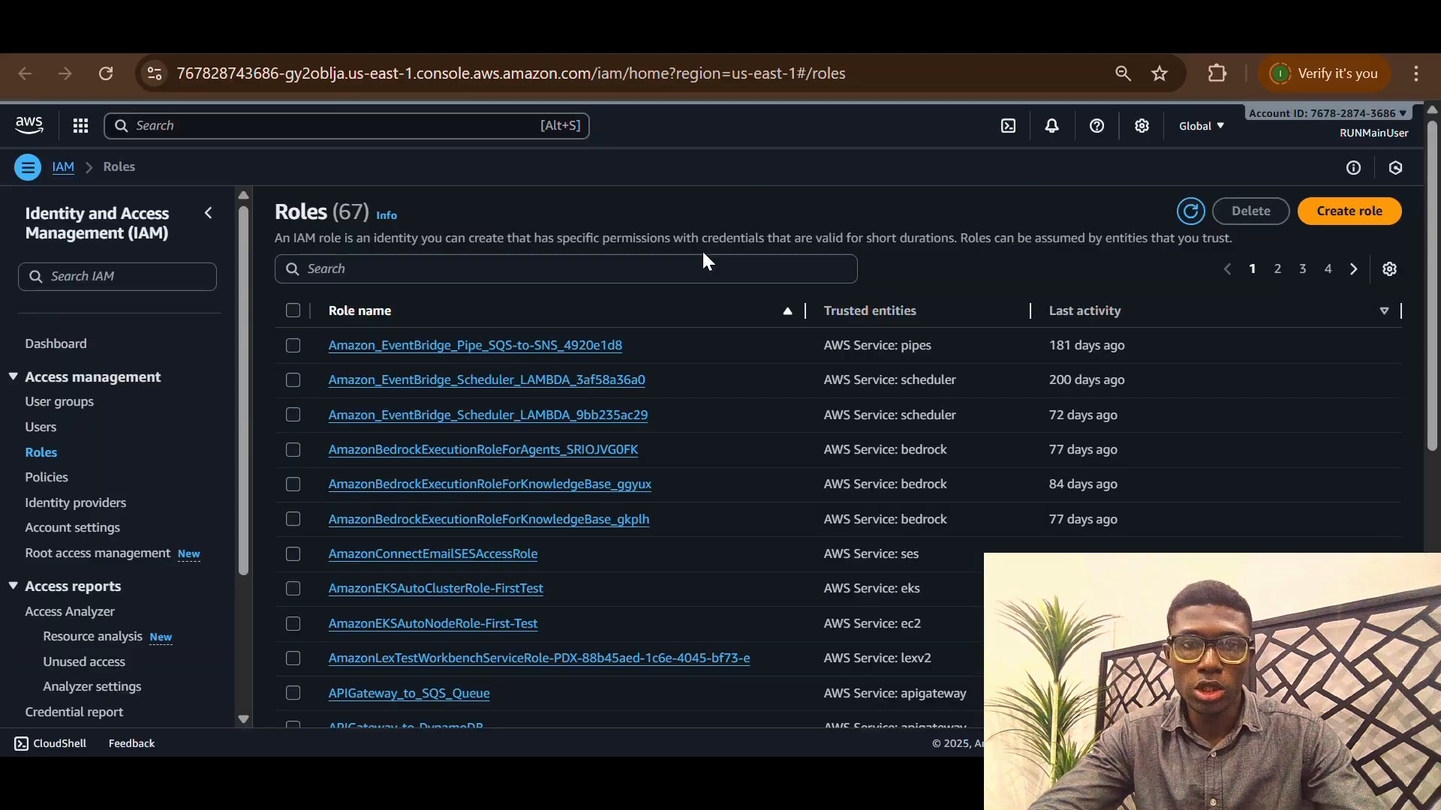
Filter the IAM roles by "glu" and open the Glue-to-S3-Access role
{"action": "left_click", "coordinate": [379, 279]}
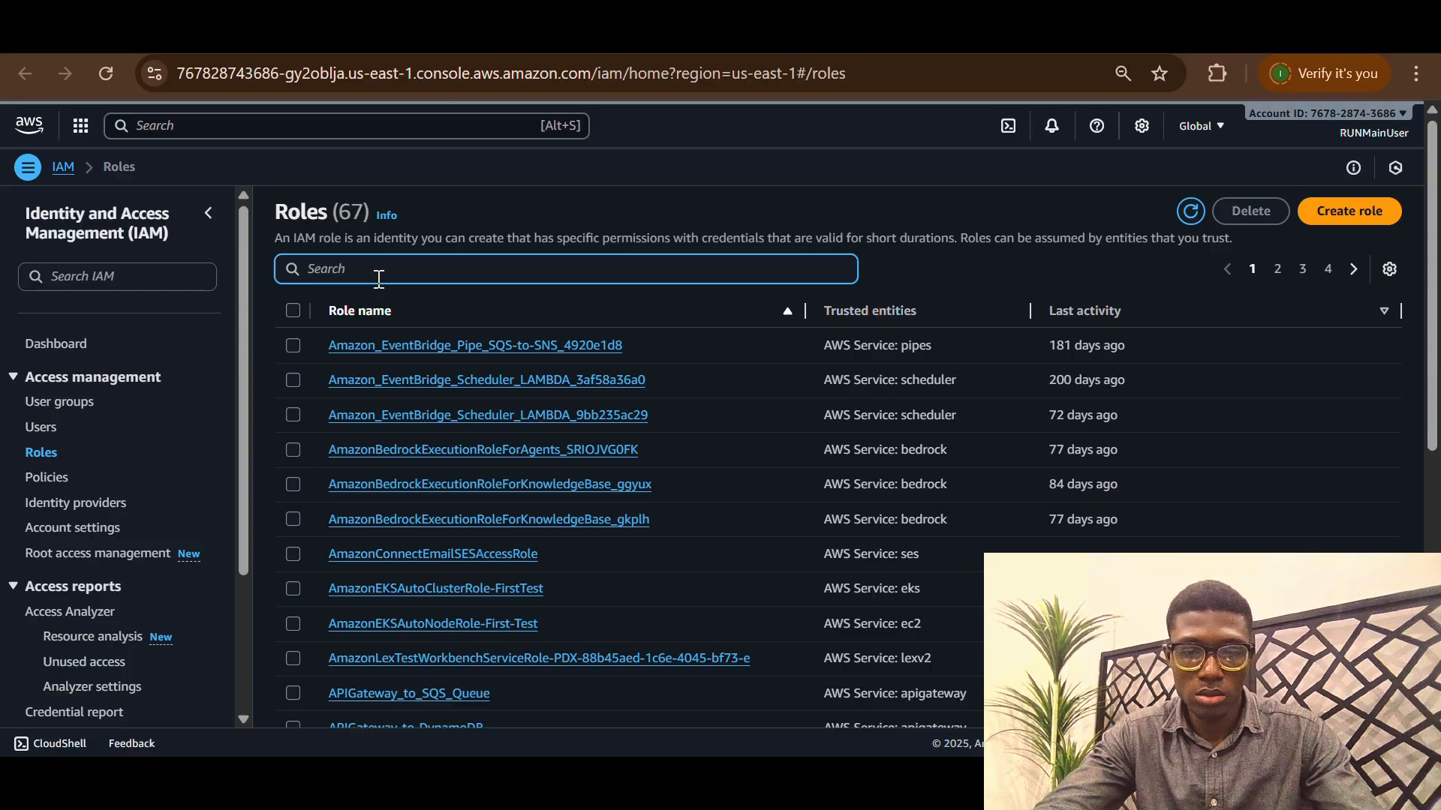
{"action": "type", "text": "glu"}
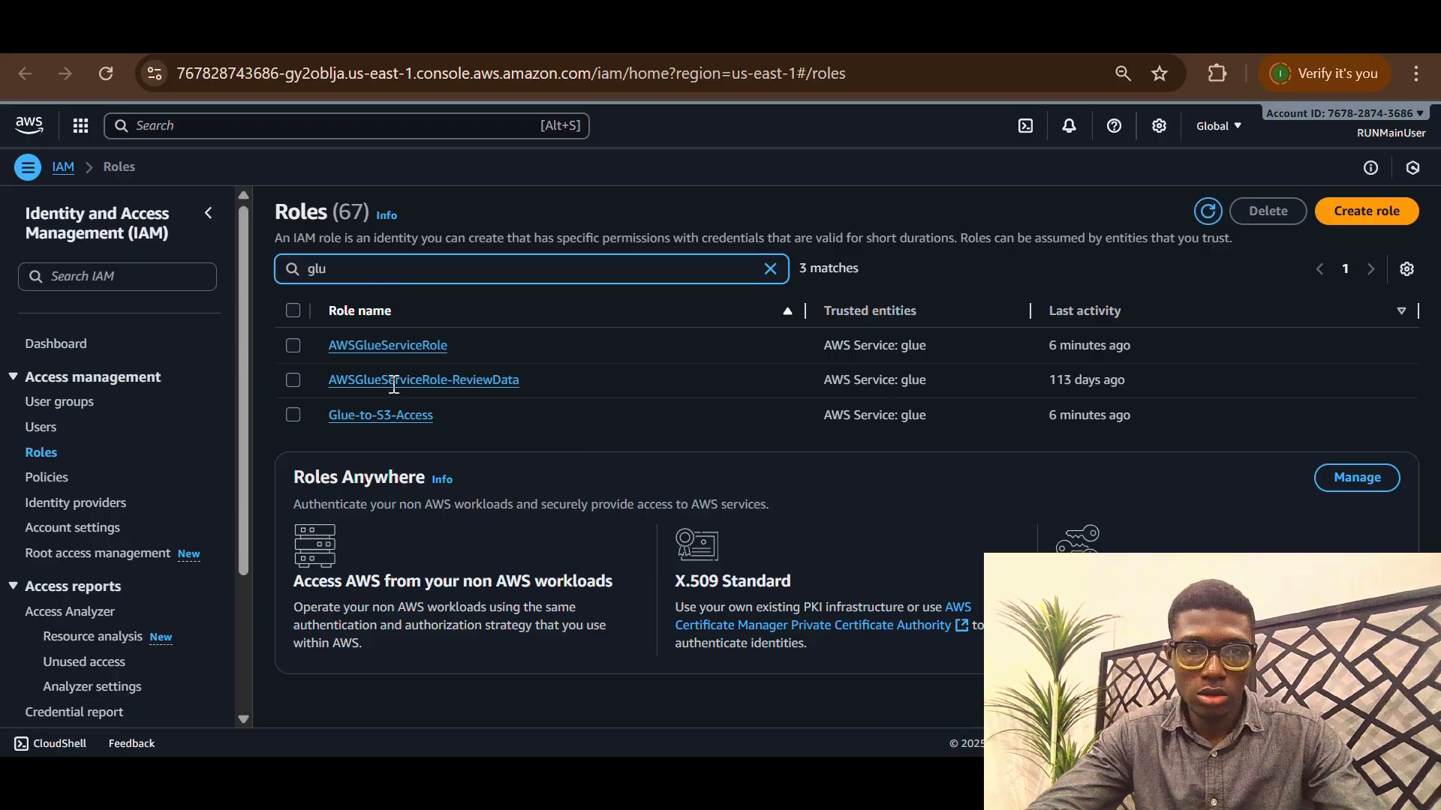
{"action": "left_click", "coordinate": [349, 417]}
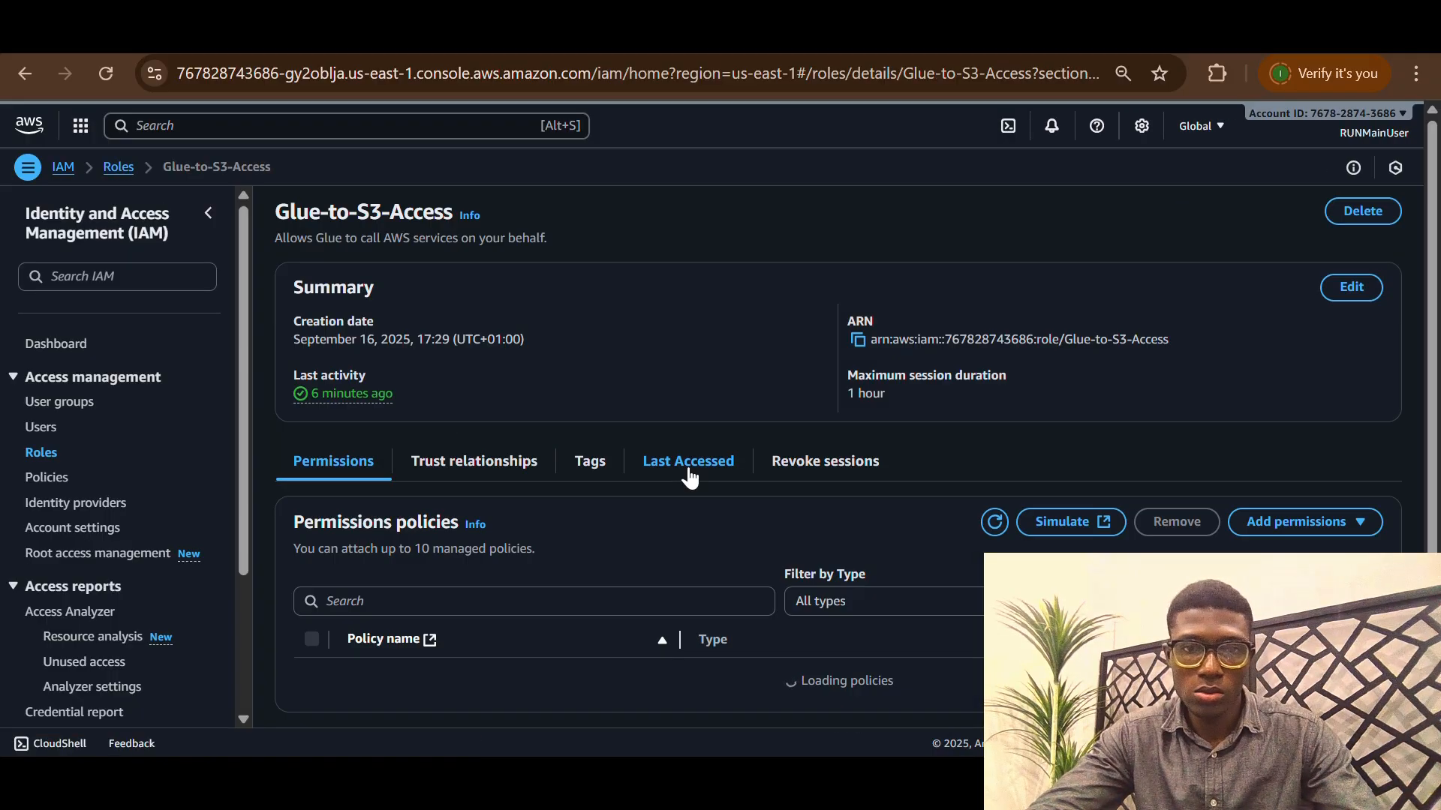
Examine the role's permissions policies, expanding the AmazonS3FullAccess JSON preview and collapsing it again
{"action": "scroll", "coordinate": [689, 475], "scroll_direction": "down", "scroll_amount": 2}
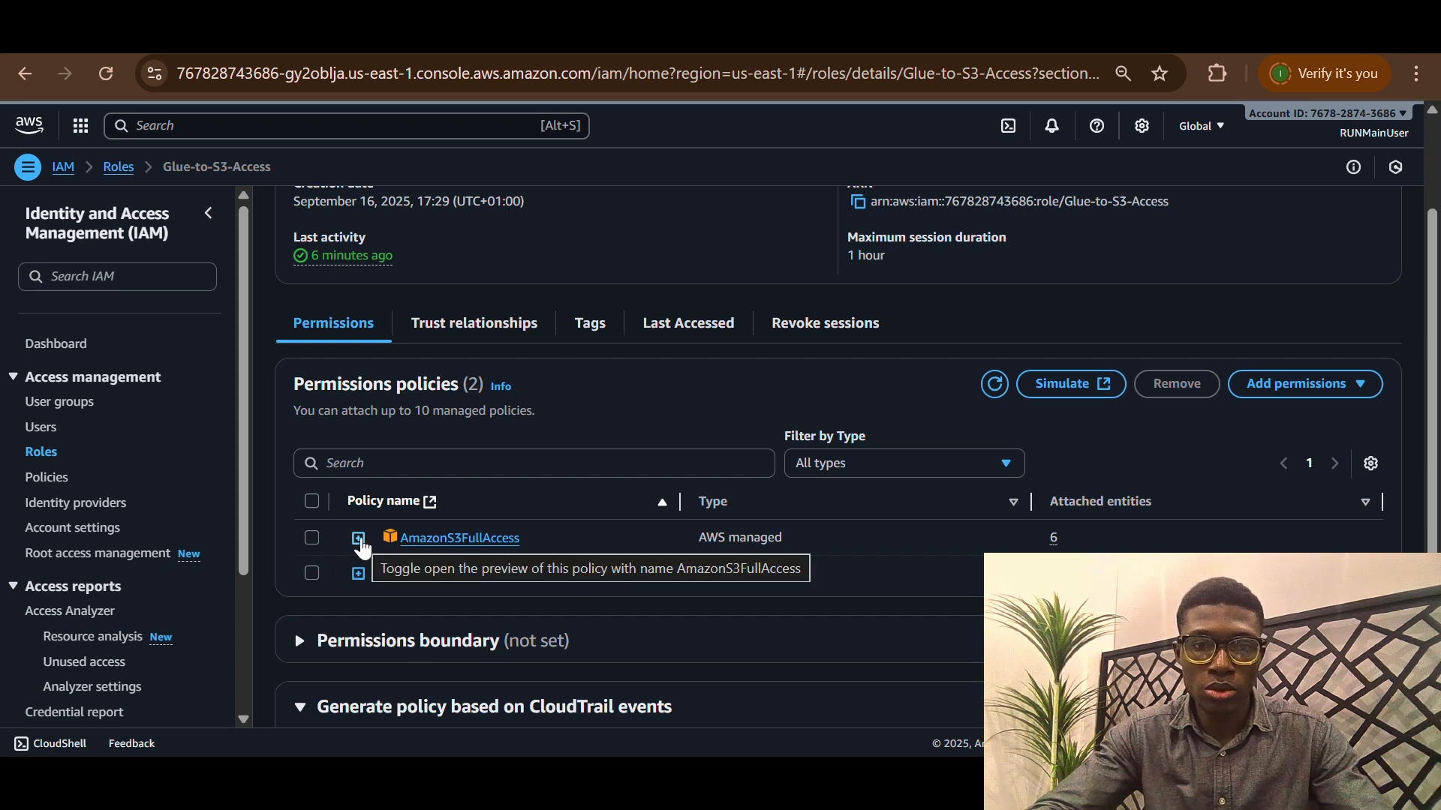
{"action": "left_click", "coordinate": [359, 539]}
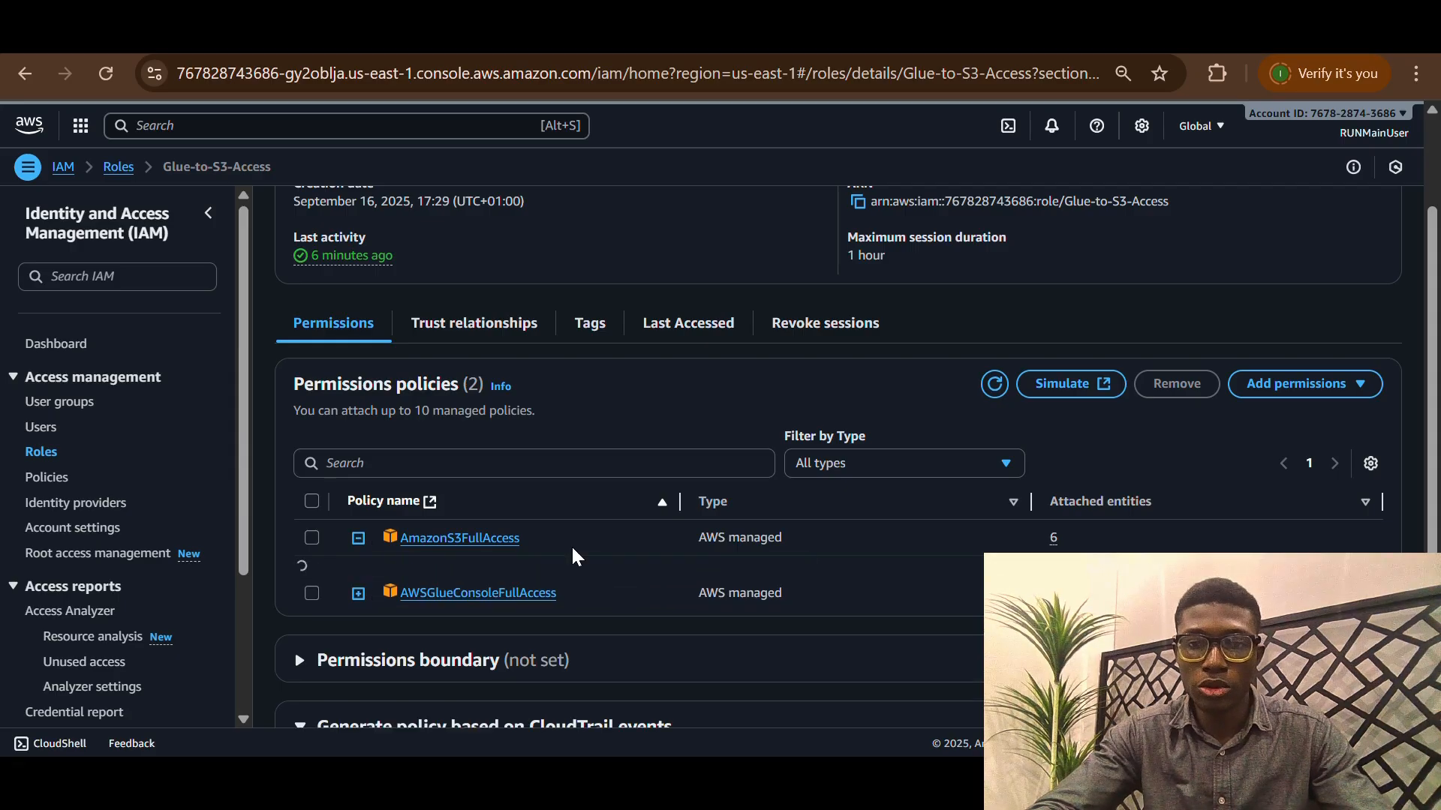
{"action": "scroll", "coordinate": [720, 561], "scroll_direction": "down", "scroll_amount": 4}
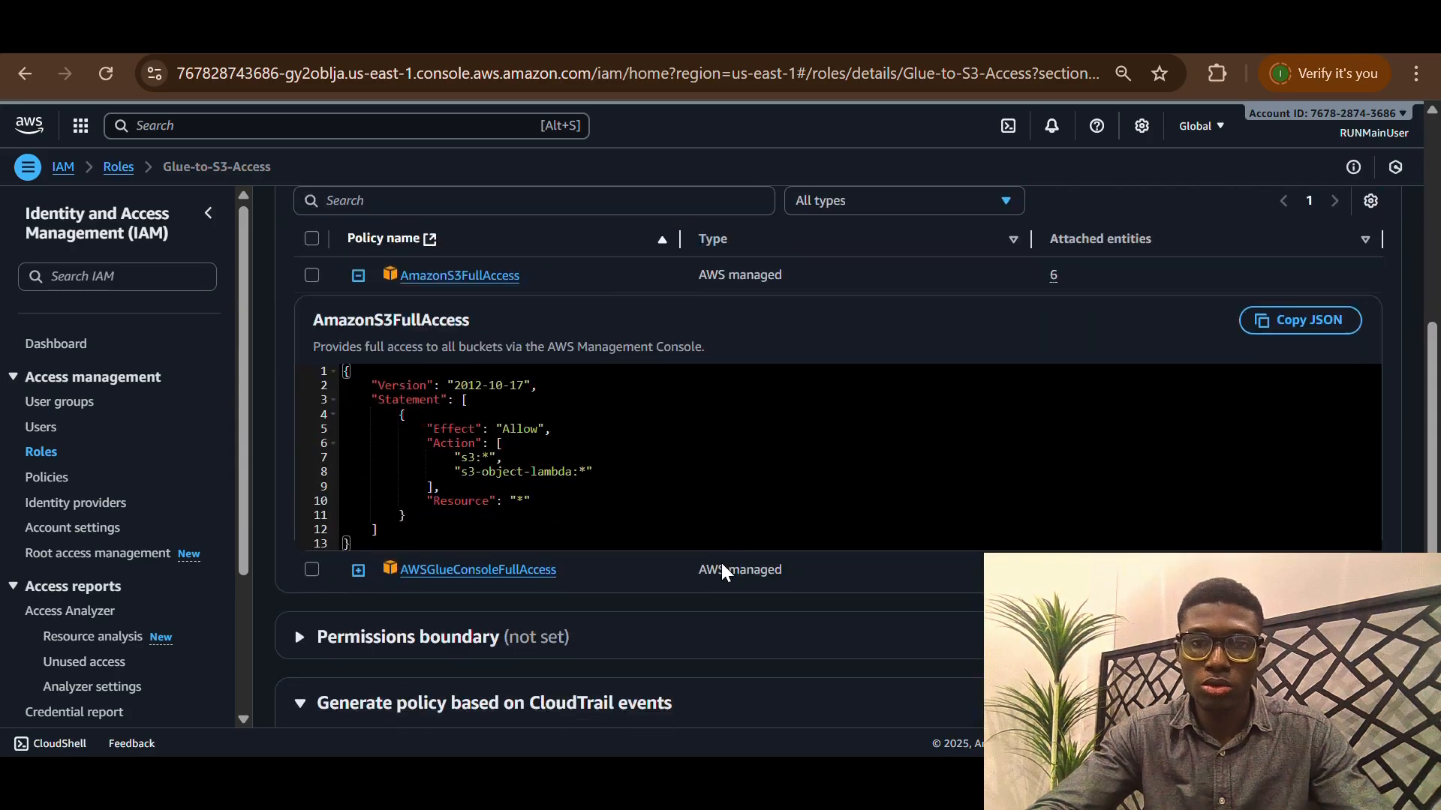
{"action": "scroll", "coordinate": [723, 563], "scroll_direction": "up", "scroll_amount": 3}
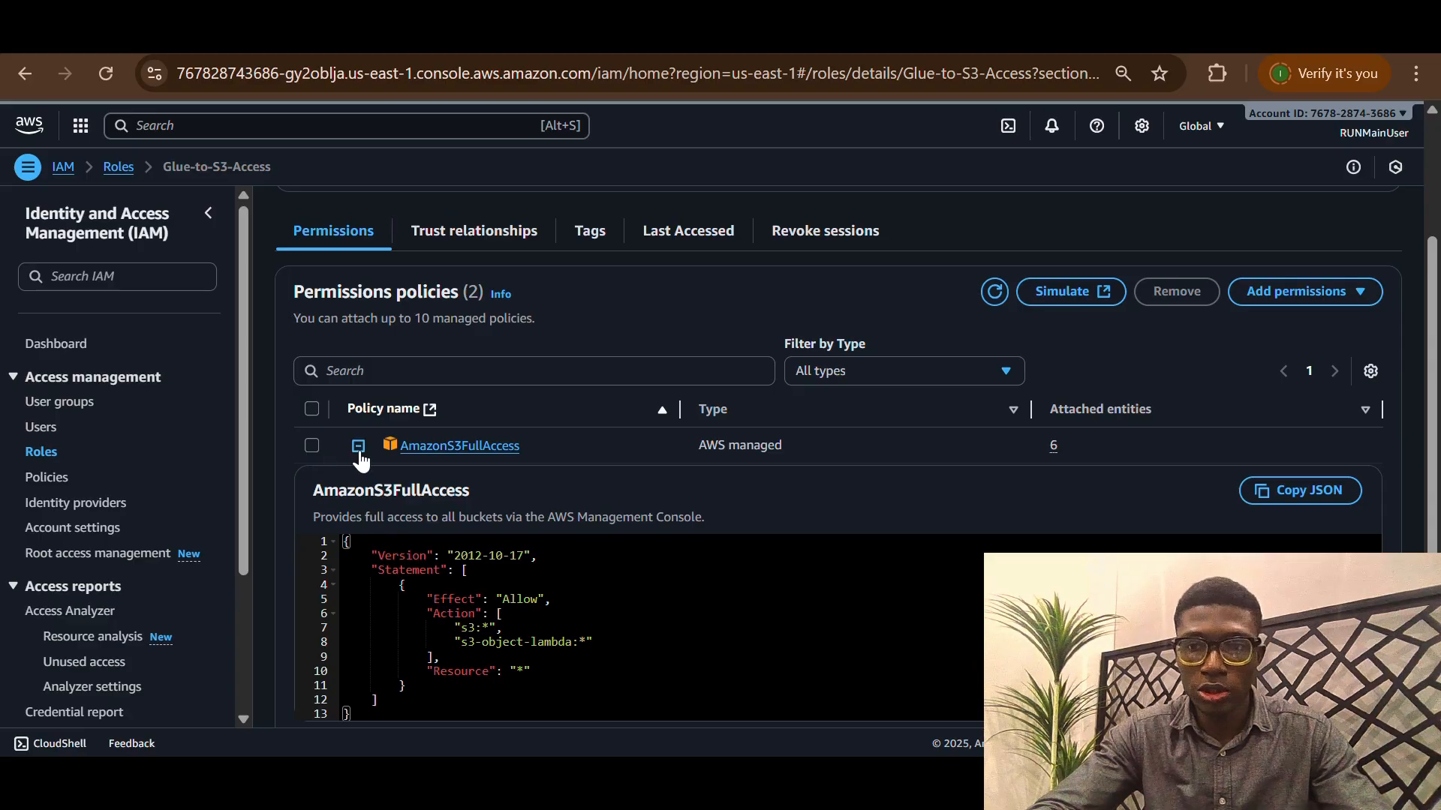
{"action": "left_click", "coordinate": [359, 448]}
{"action": "scroll", "coordinate": [578, 467], "scroll_direction": "up", "scroll_amount": 4}
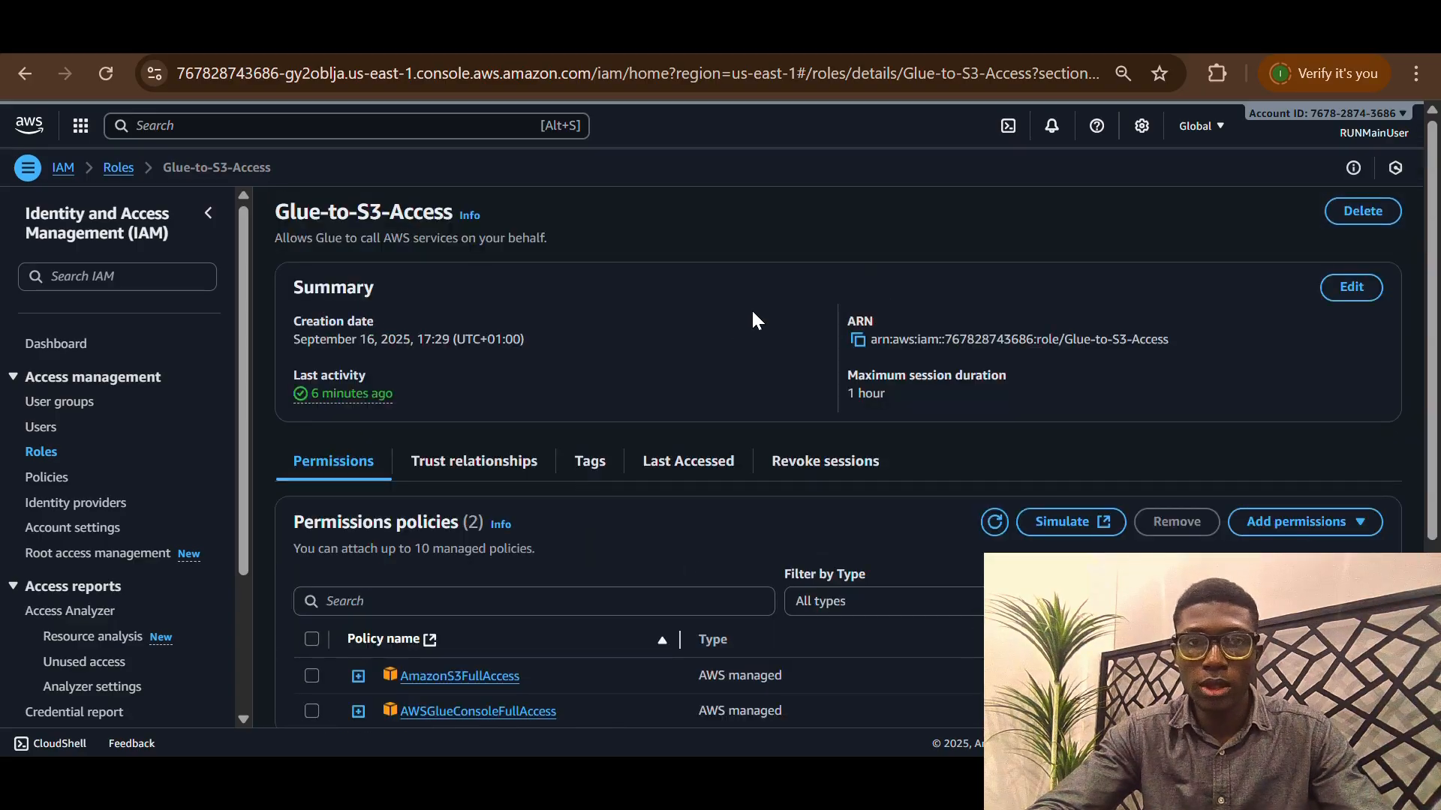
Return to the ECommerce-Orders job in AWS Glue and examine the S3 node's data preview rows and CSV settings
{"action": "key", "text": "ctrl+Tab"}
{"action": "key", "text": "ctrl+Tab"}
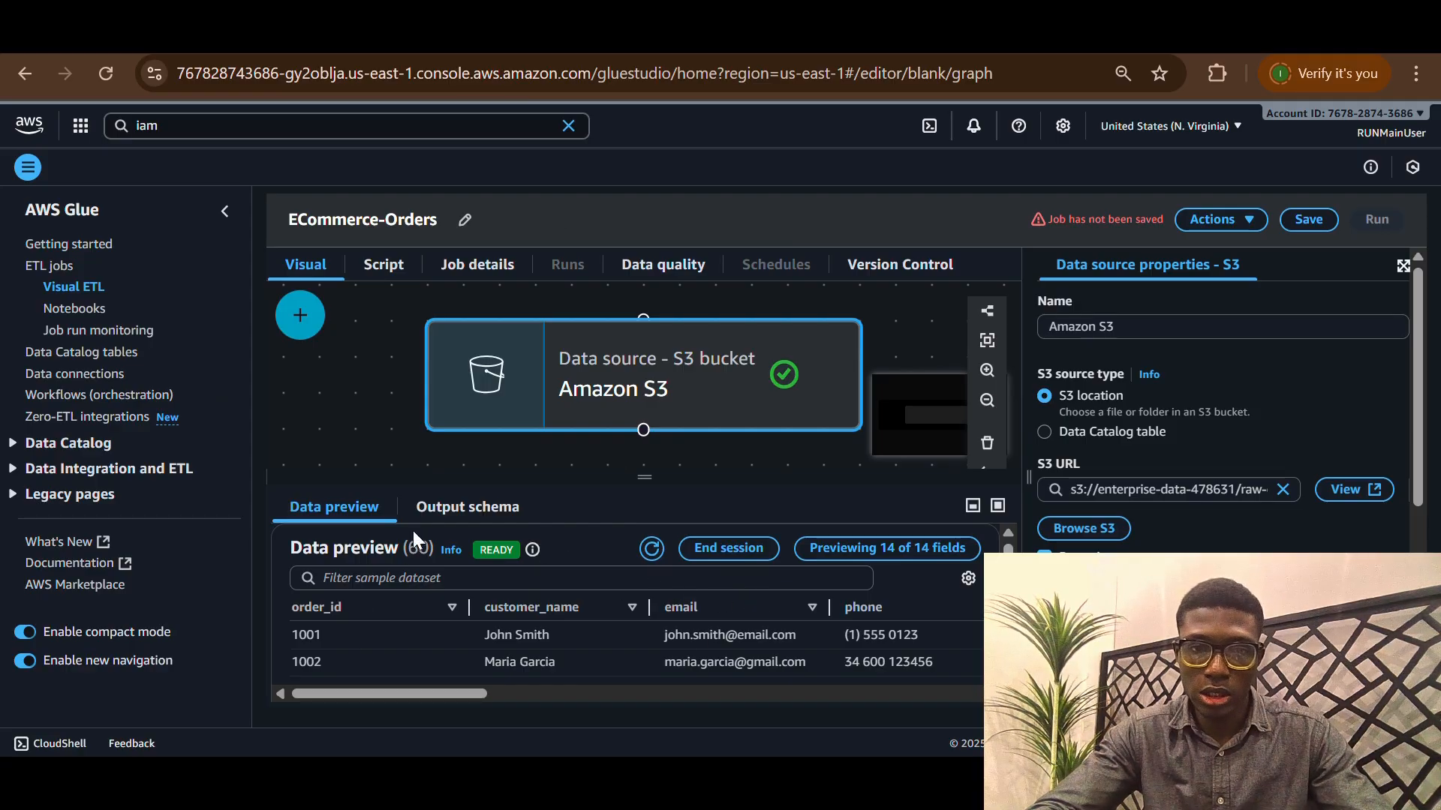
{"action": "scroll", "coordinate": [597, 651], "scroll_direction": "down", "scroll_amount": 5}
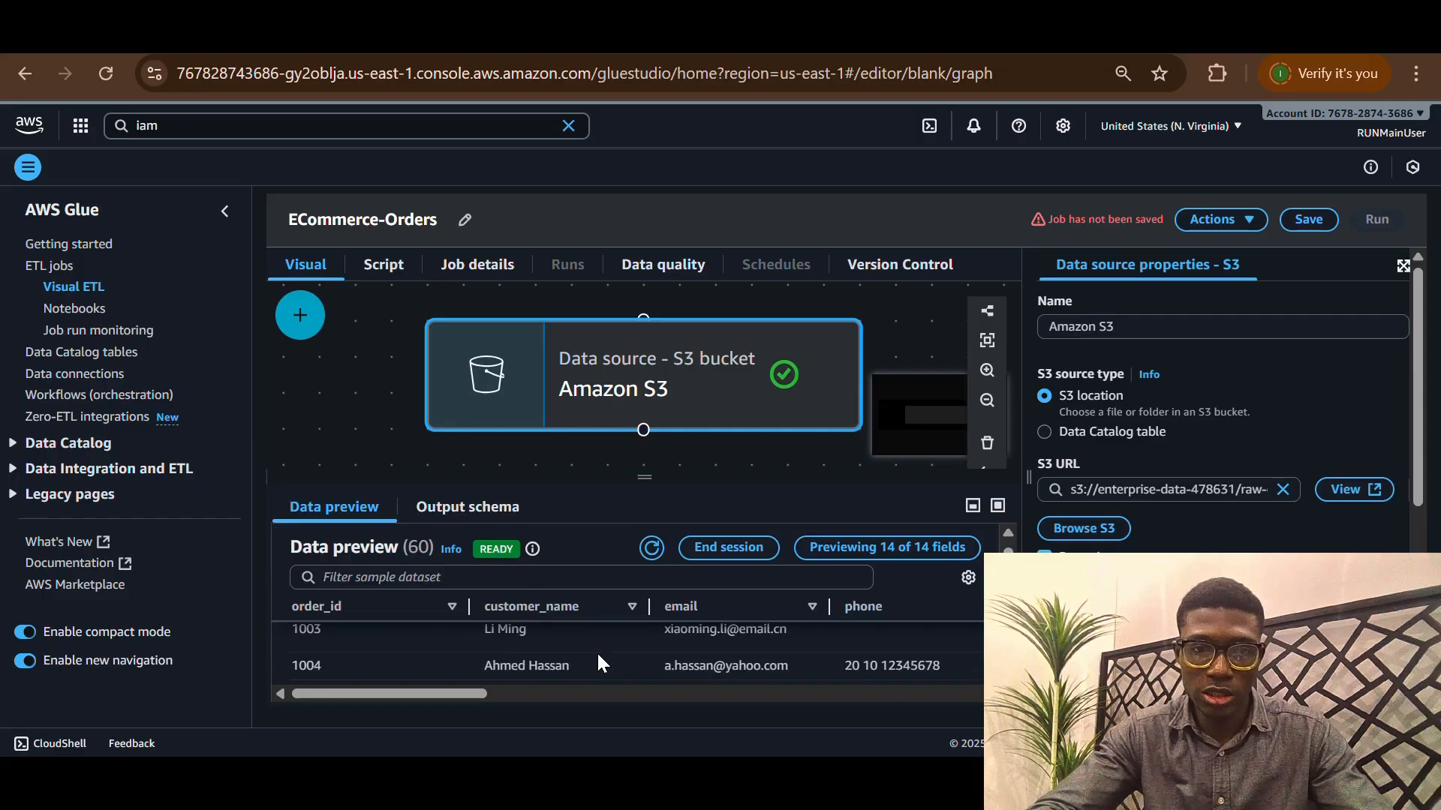
{"action": "left_click_drag", "start_coordinate": [435, 695], "coordinate": [730, 686]}
{"action": "left_click_drag", "start_coordinate": [433, 681], "coordinate": [429, 682]}
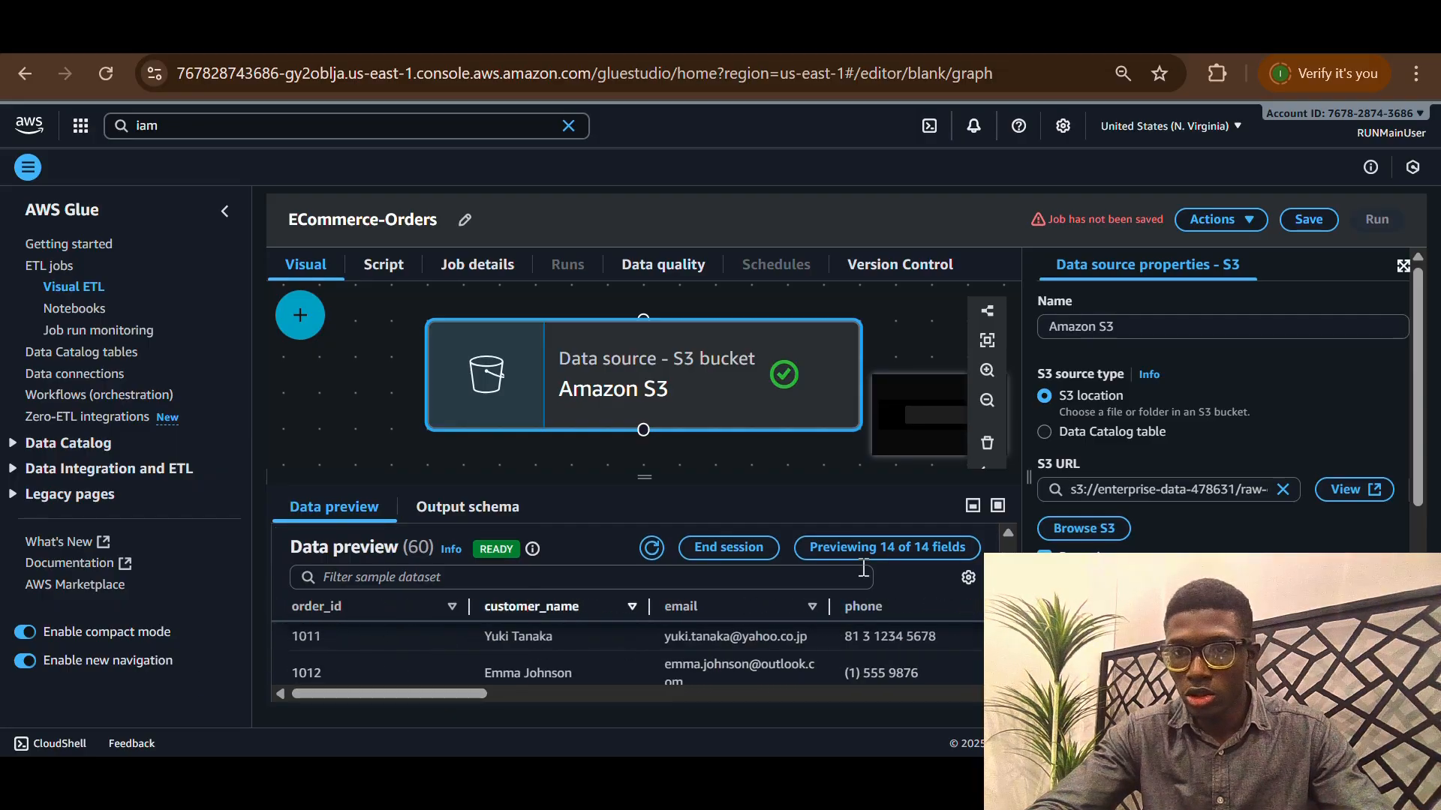
{"action": "scroll", "coordinate": [1172, 552], "scroll_direction": "down", "scroll_amount": 4}
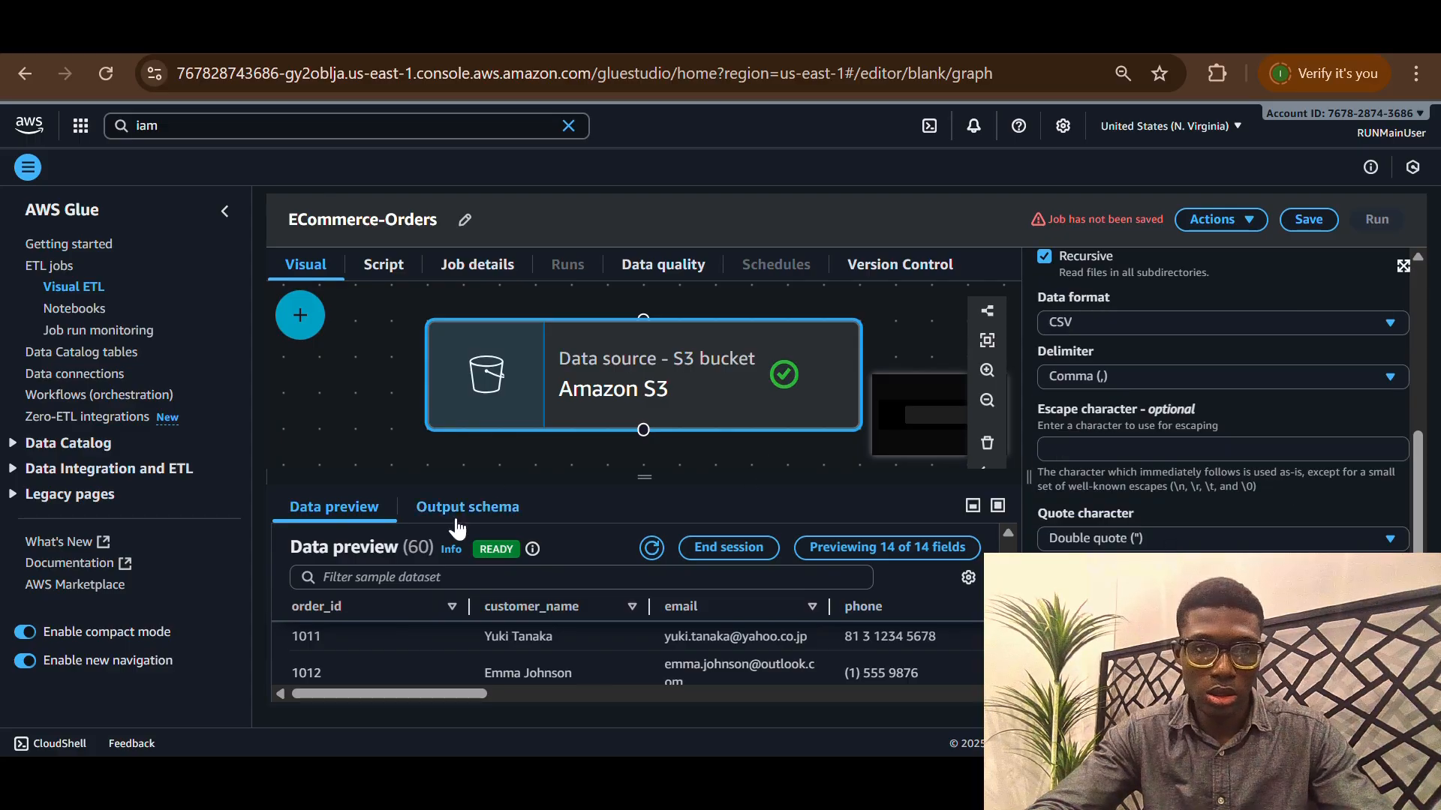
Add a Filter transform node beneath the Amazon S3 source node in the job graph
{"action": "left_click", "coordinate": [299, 314]}
{"action": "scroll", "coordinate": [398, 499], "scroll_direction": "down", "scroll_amount": 2}
{"action": "scroll", "coordinate": [450, 495], "scroll_direction": "up", "scroll_amount": 2}
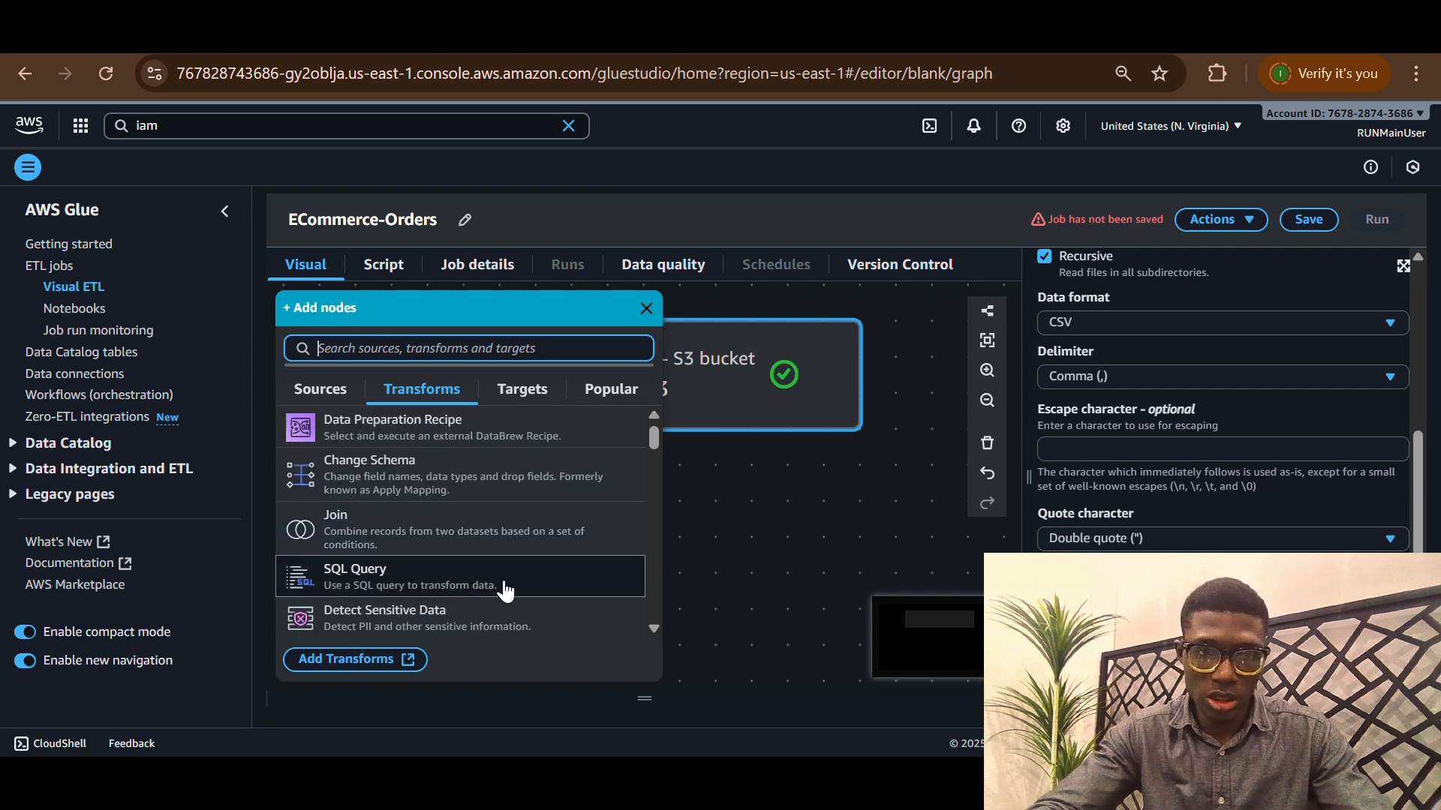
{"action": "scroll", "coordinate": [474, 545], "scroll_direction": "down", "scroll_amount": 5}
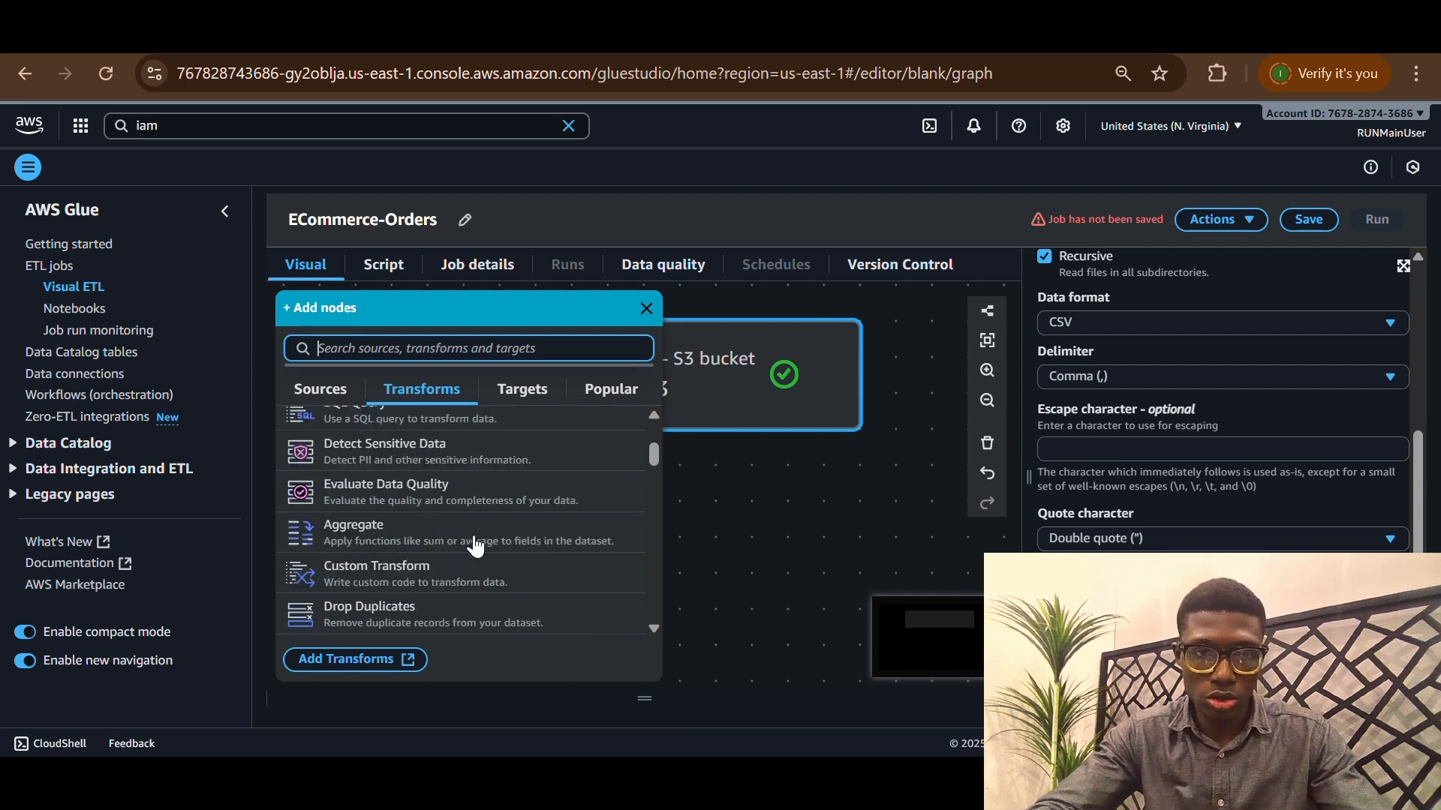
{"action": "scroll", "coordinate": [450, 537], "scroll_direction": "up", "scroll_amount": 1}
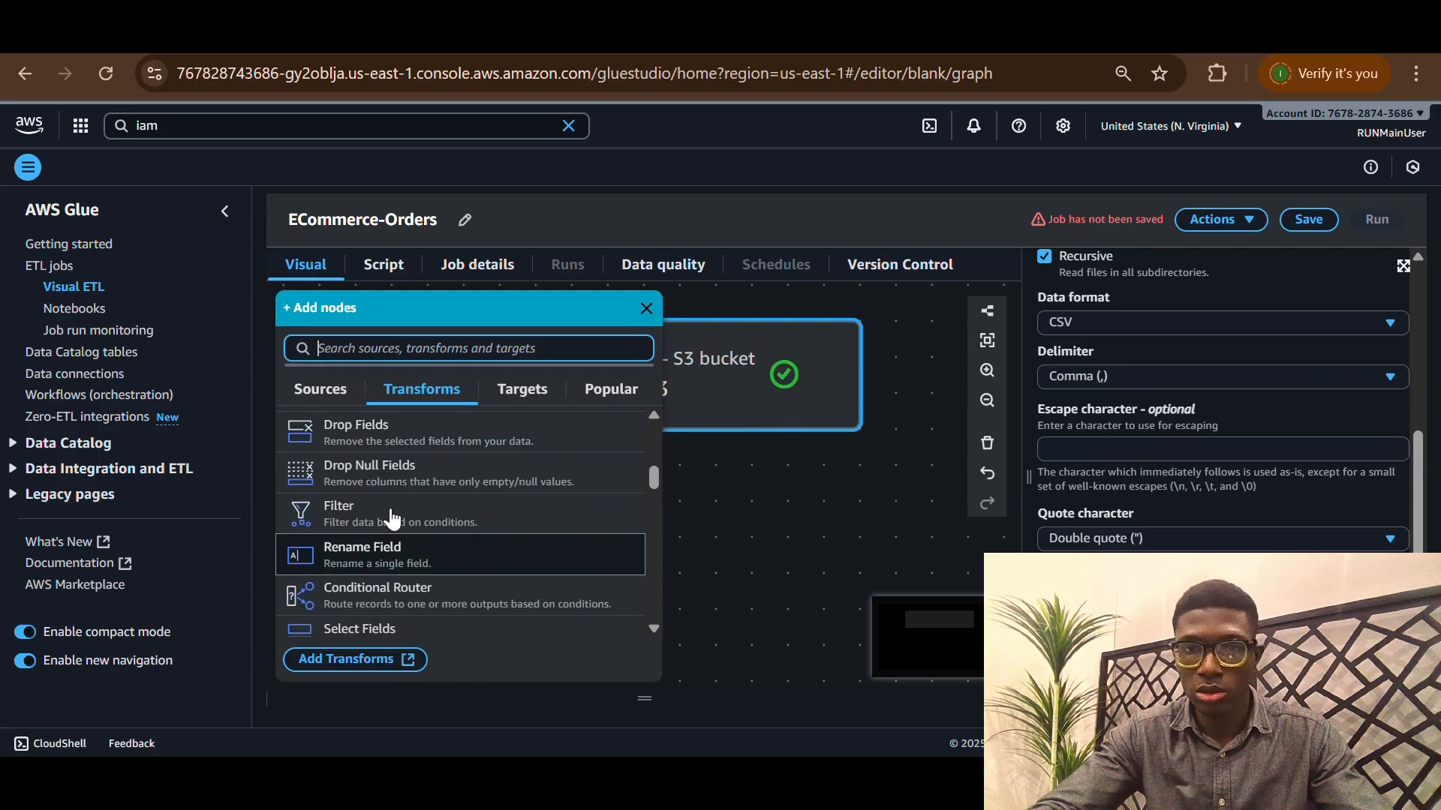
{"action": "left_click", "coordinate": [339, 514]}
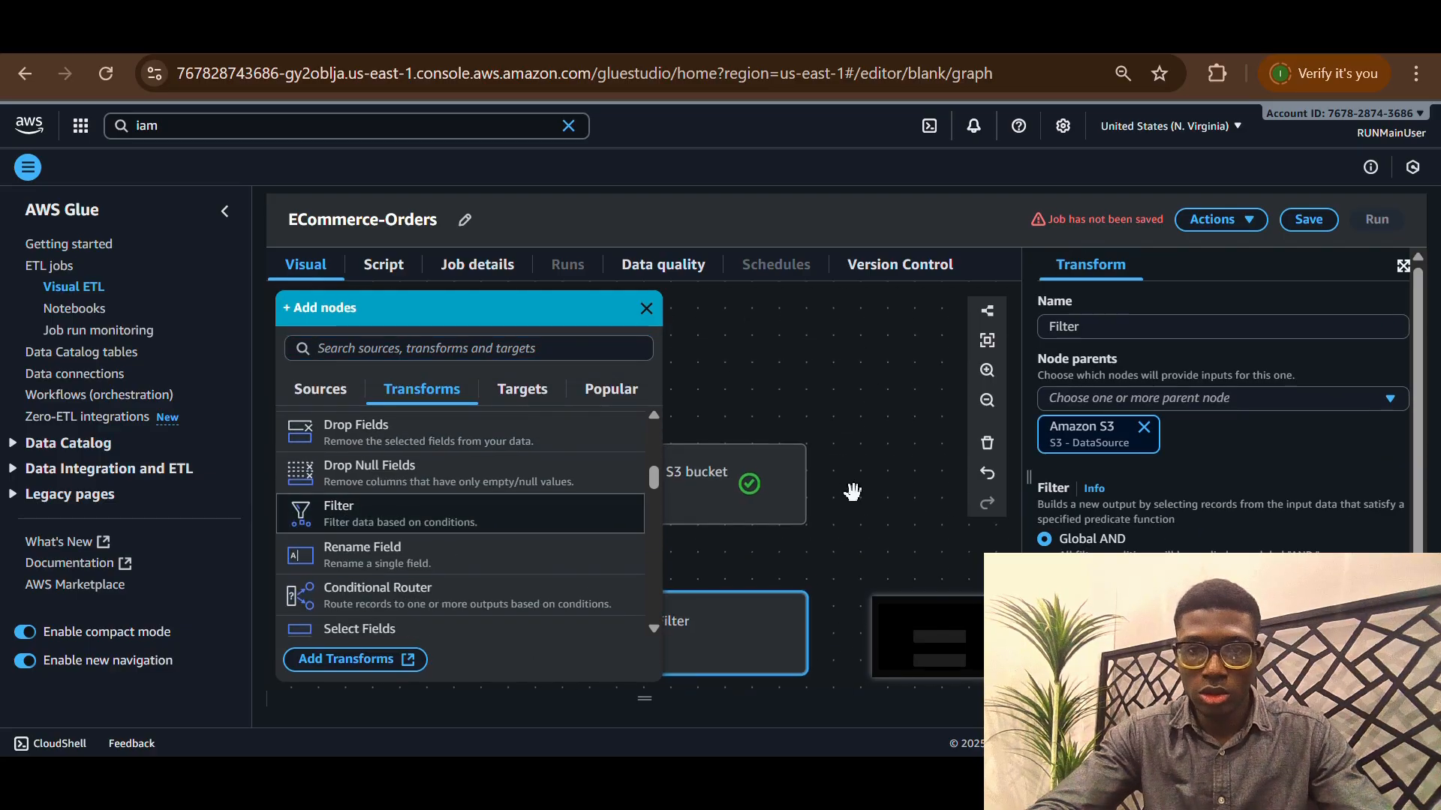
{"action": "left_click", "coordinate": [808, 481]}
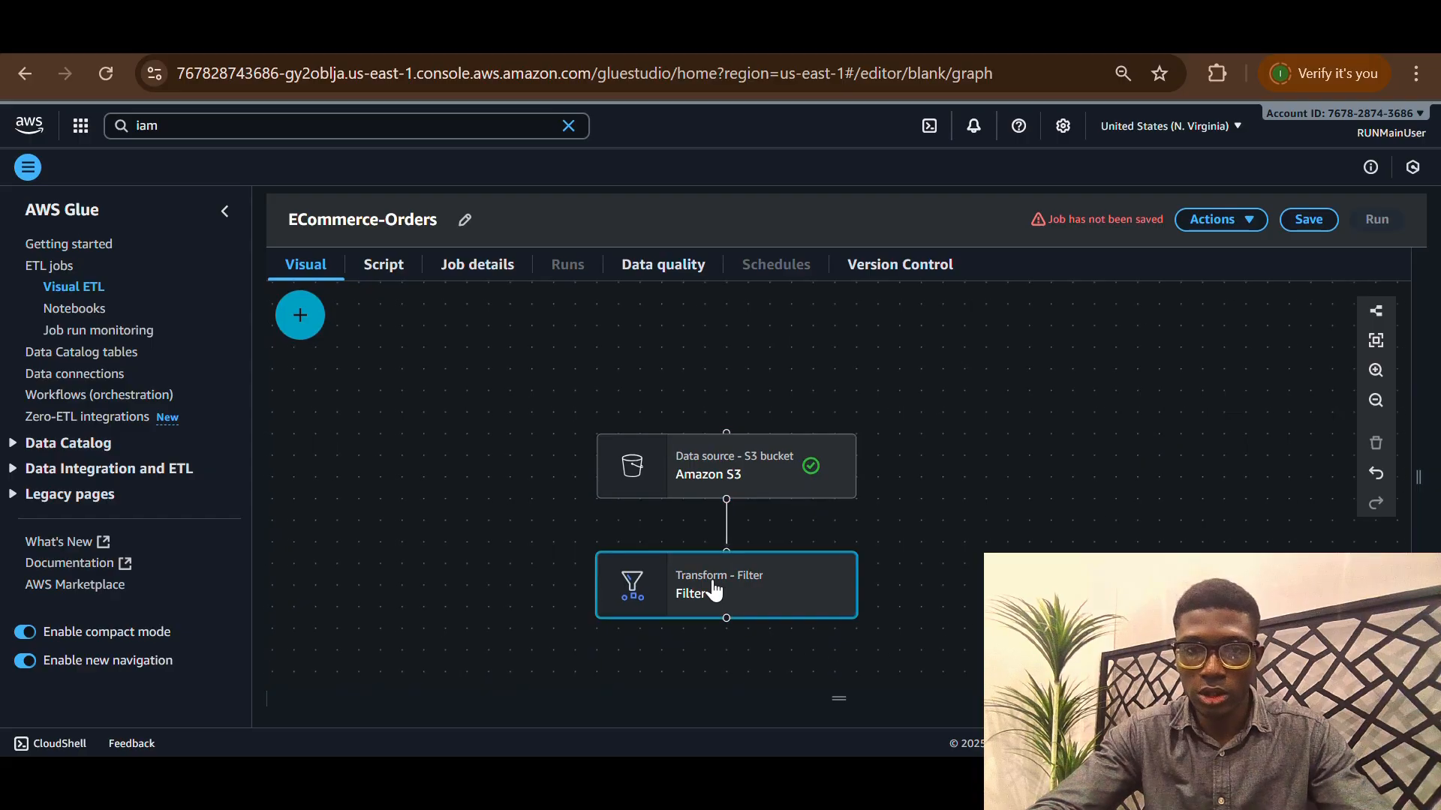
Open the Filter node's settings and choose order_status as the key of the filter condition
{"action": "left_click", "coordinate": [713, 591]}
{"action": "scroll", "coordinate": [1209, 445], "scroll_direction": "down", "scroll_amount": 1}
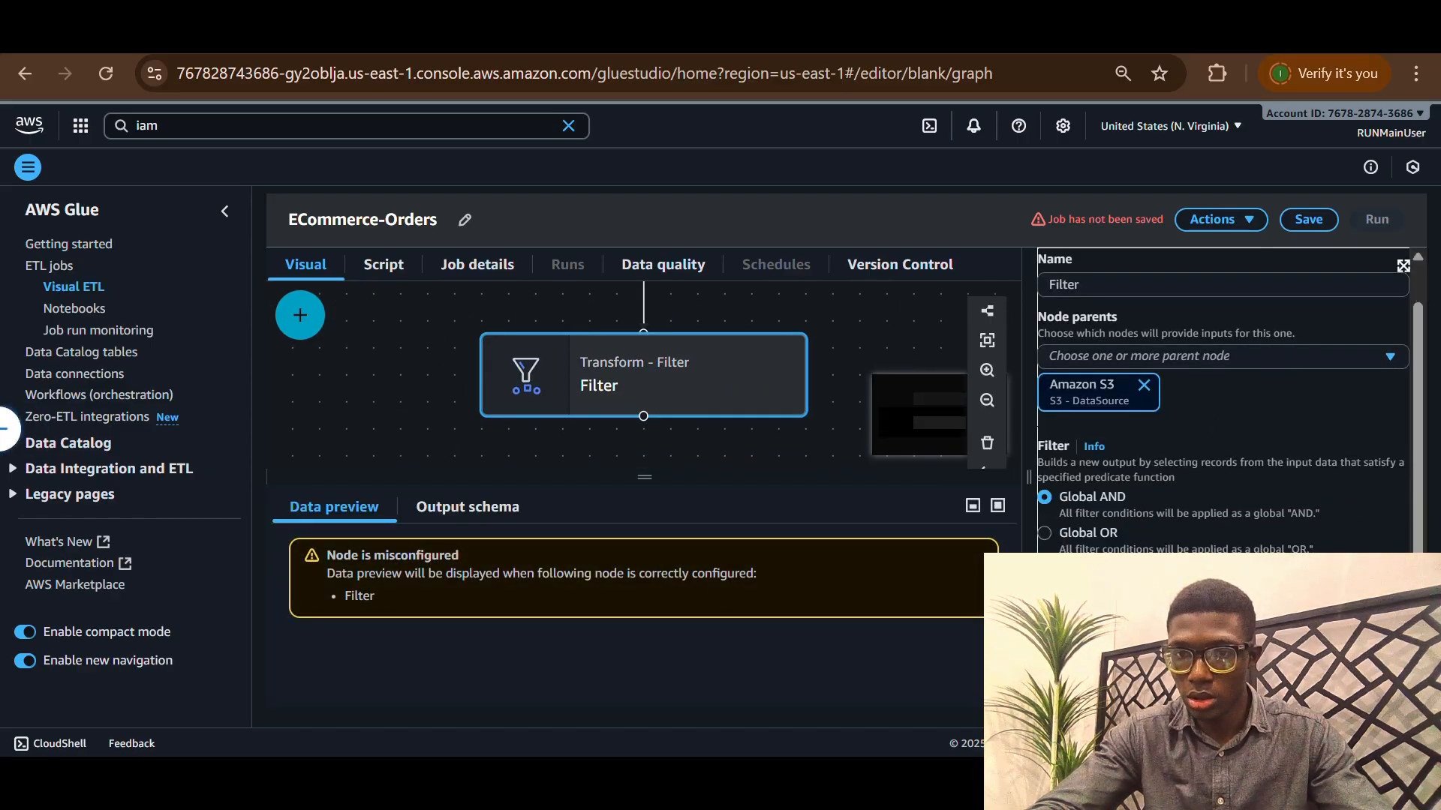
{"action": "scroll", "coordinate": [1073, 527], "scroll_direction": "down", "scroll_amount": 3}
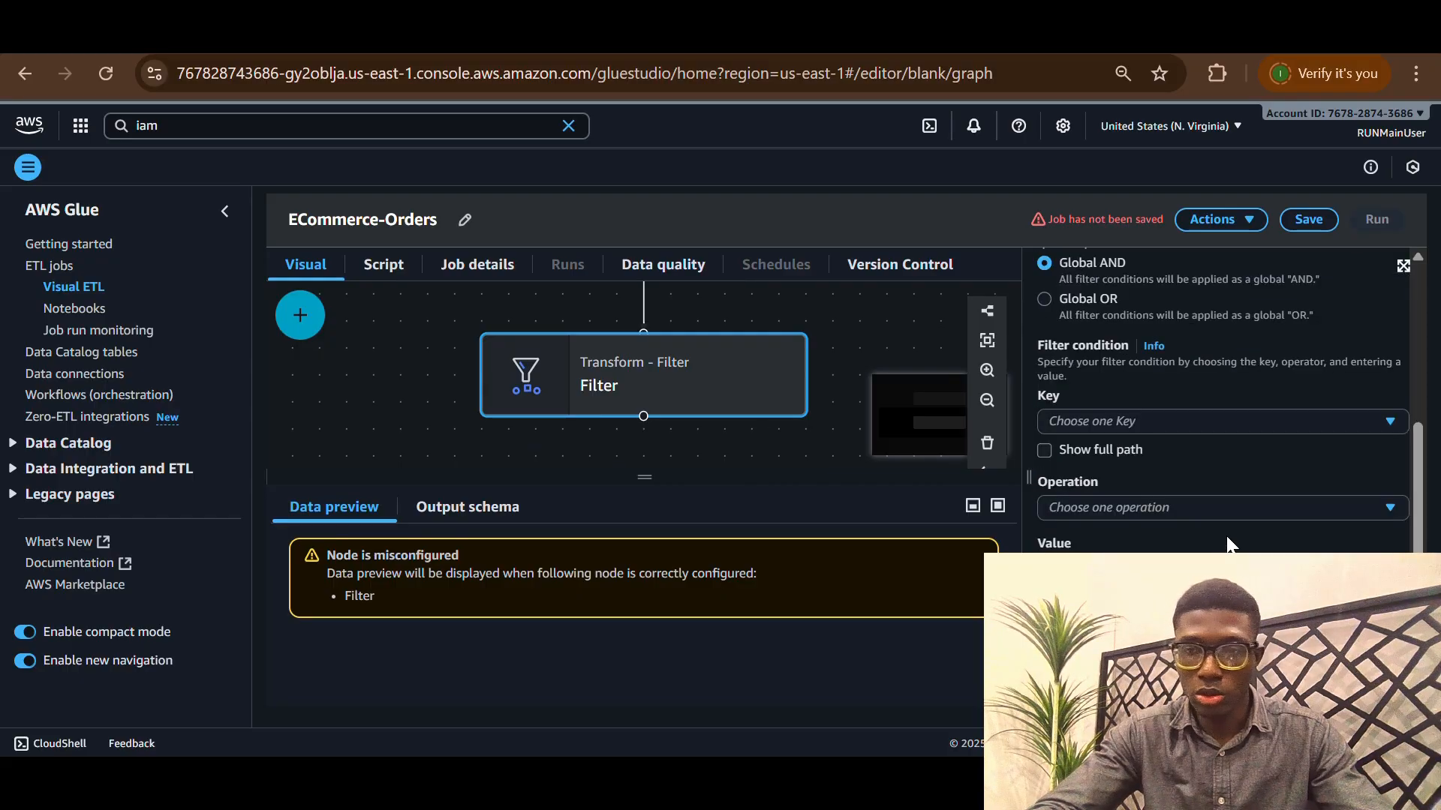
{"action": "left_click", "coordinate": [1213, 420]}
{"action": "scroll", "coordinate": [1210, 526], "scroll_direction": "down", "scroll_amount": 3}
{"action": "scroll", "coordinate": [1210, 537], "scroll_direction": "up", "scroll_amount": 3}
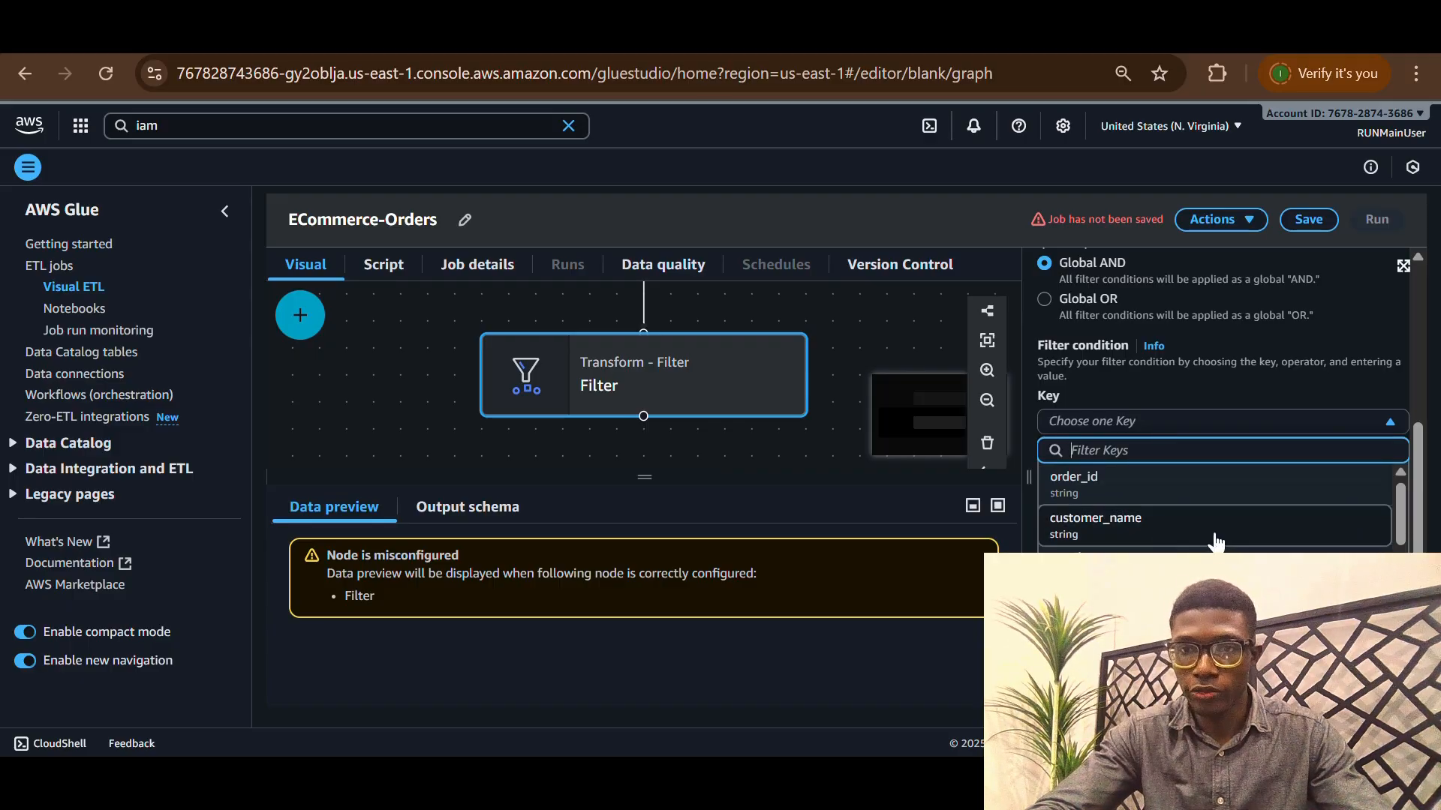
{"action": "scroll", "coordinate": [1141, 526], "scroll_direction": "down", "scroll_amount": 5}
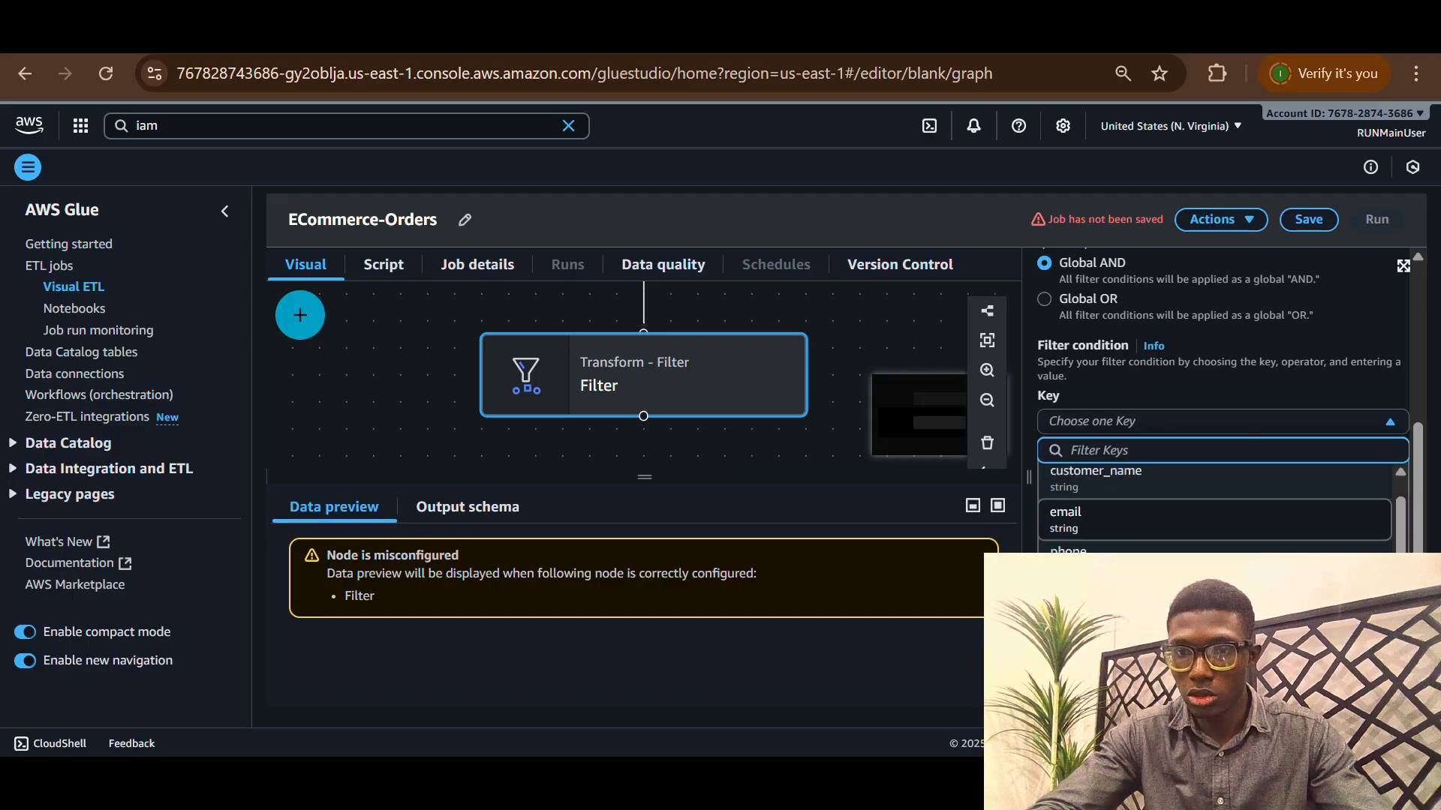
{"action": "scroll", "coordinate": [1216, 510], "scroll_direction": "down", "scroll_amount": 3}
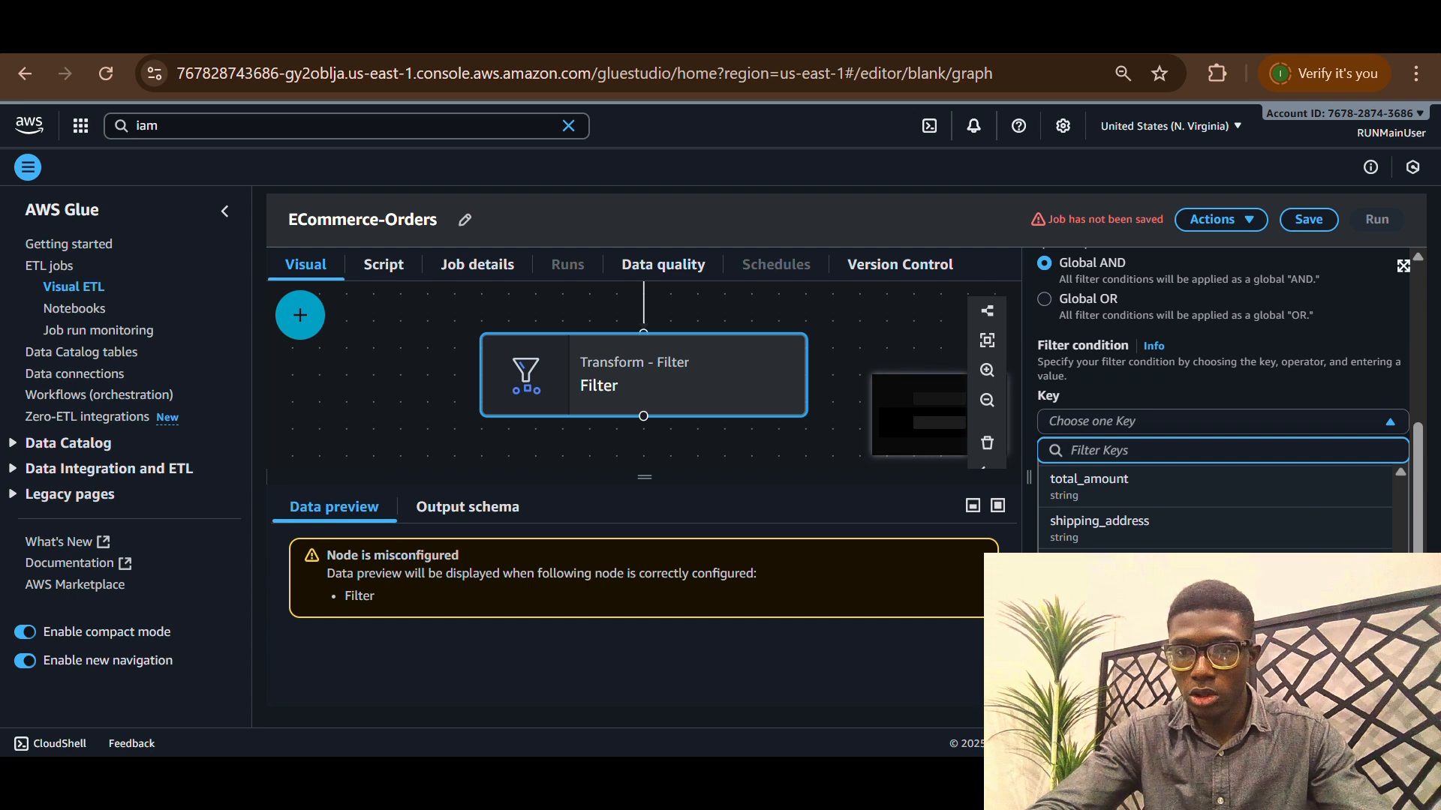
{"action": "left_click", "coordinate": [1088, 571]}
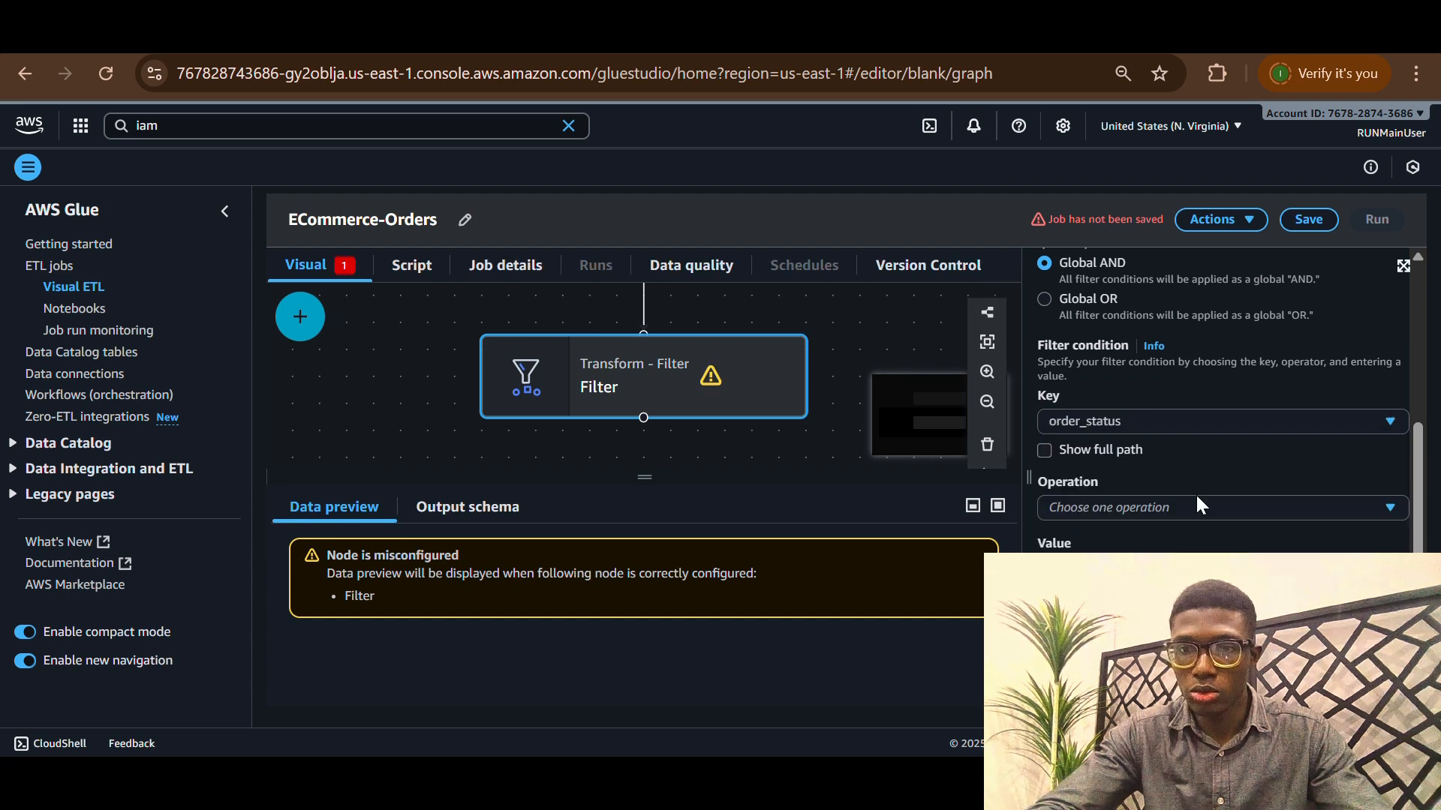
Set the filter condition's operation to matches with the value Processing, and look at the filtered data preview
{"action": "left_click", "coordinate": [1171, 503]}
{"action": "left_click", "coordinate": [1126, 571]}
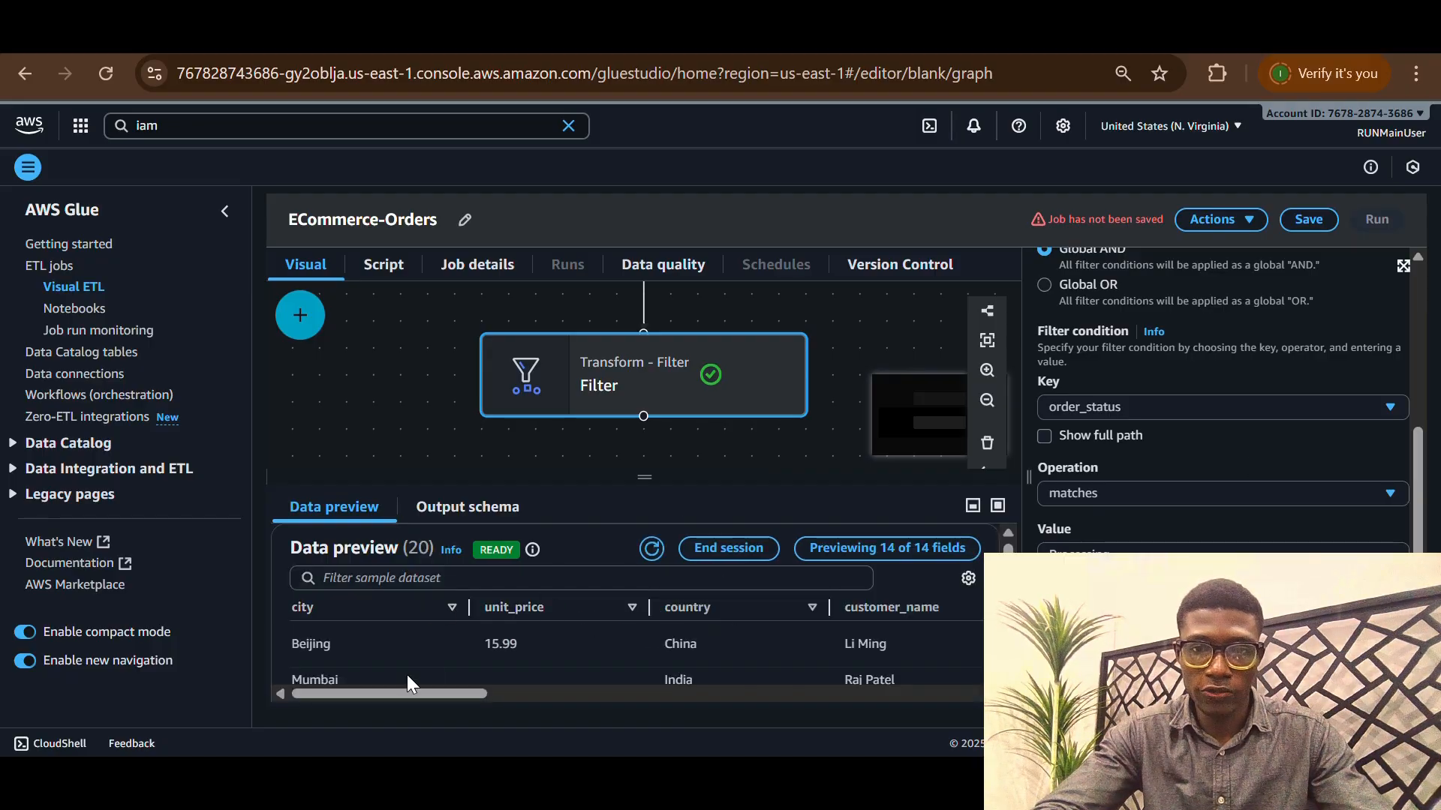
{"action": "left_click_drag", "start_coordinate": [404, 691], "coordinate": [300, 668]}
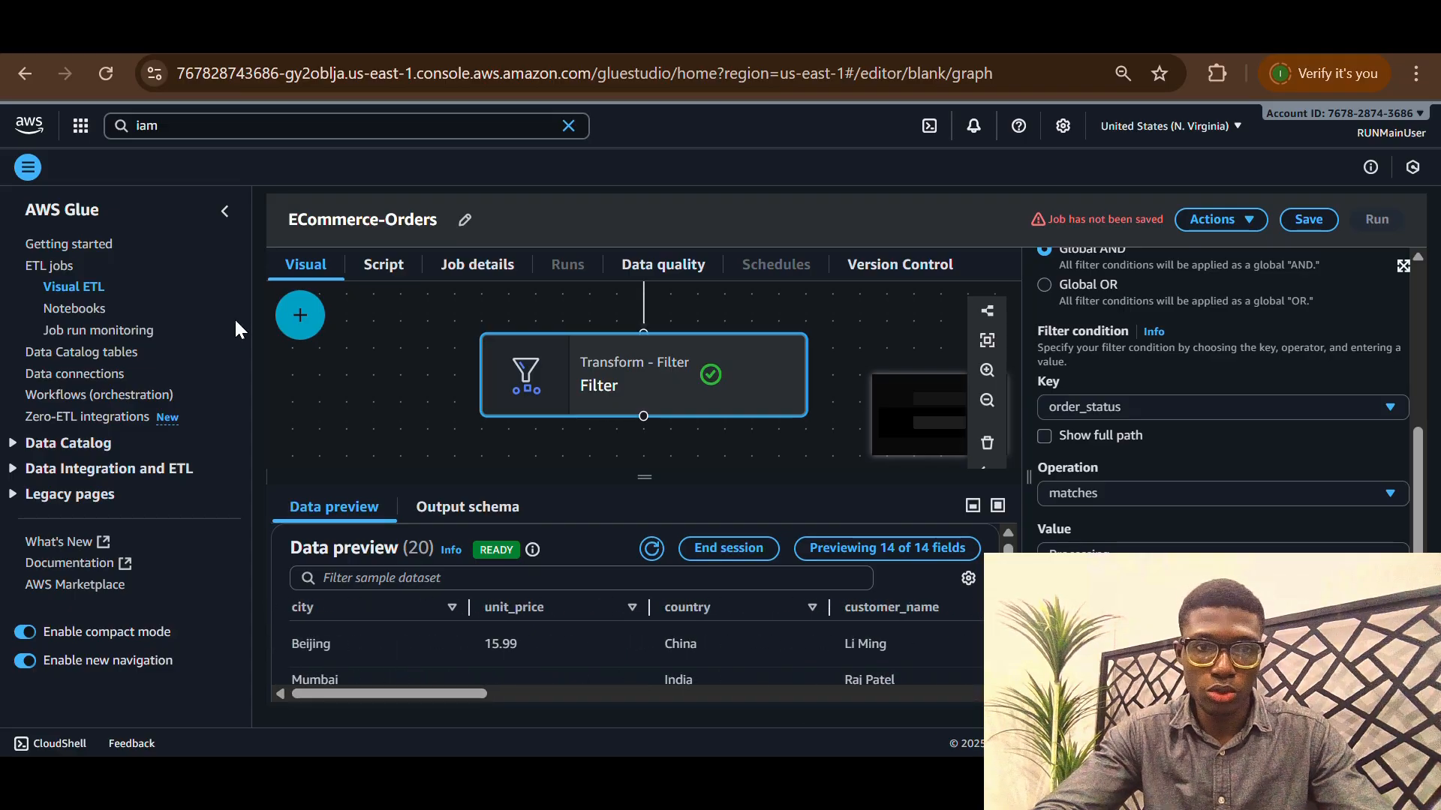
Add an Amazon S3 target node after the Filter node and dismiss the node list
{"action": "left_click", "coordinate": [299, 313]}
{"action": "left_click", "coordinate": [525, 394]}
{"action": "scroll", "coordinate": [335, 616], "scroll_direction": "down", "scroll_amount": 5}
{"action": "scroll", "coordinate": [335, 623], "scroll_direction": "up", "scroll_amount": 5}
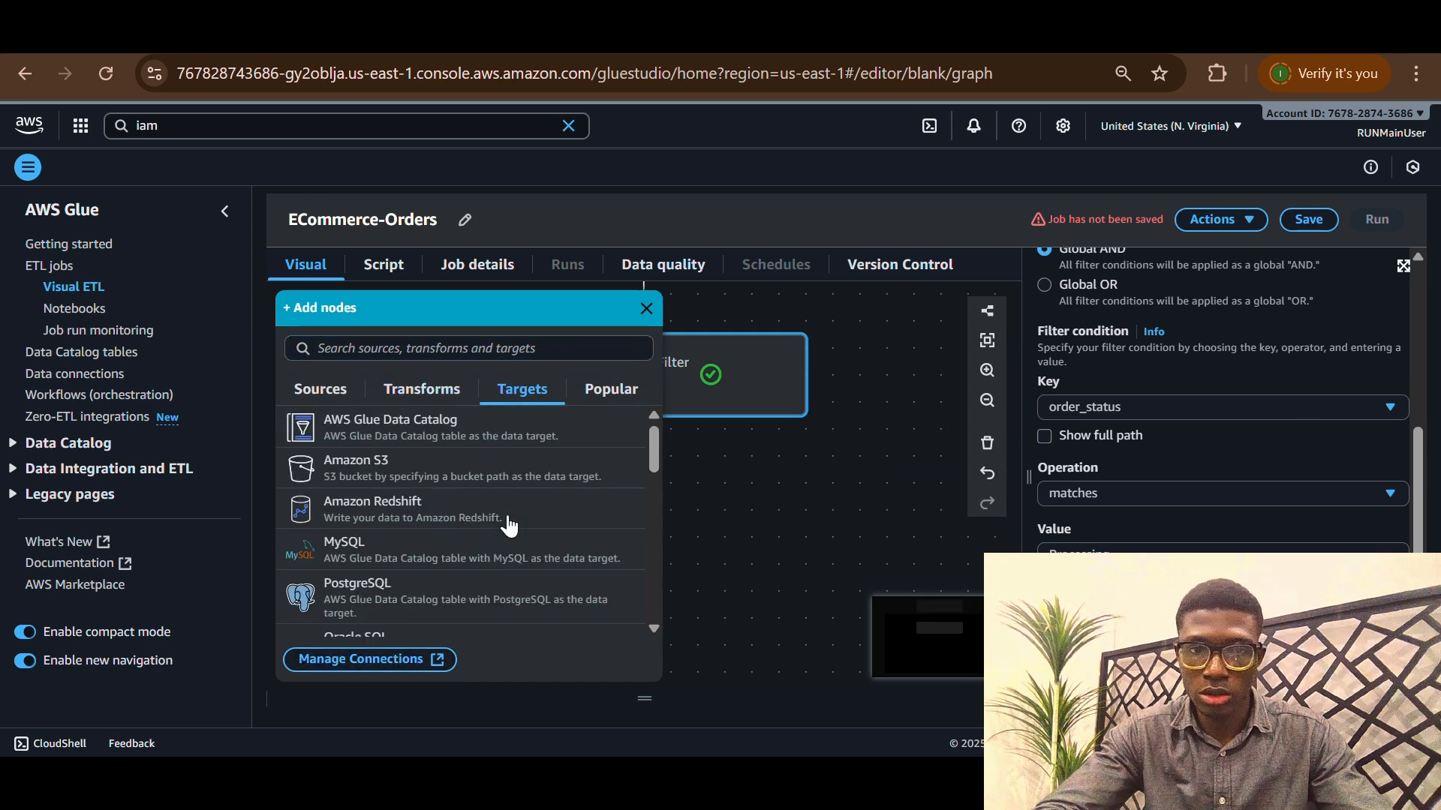
{"action": "left_click", "coordinate": [375, 481]}
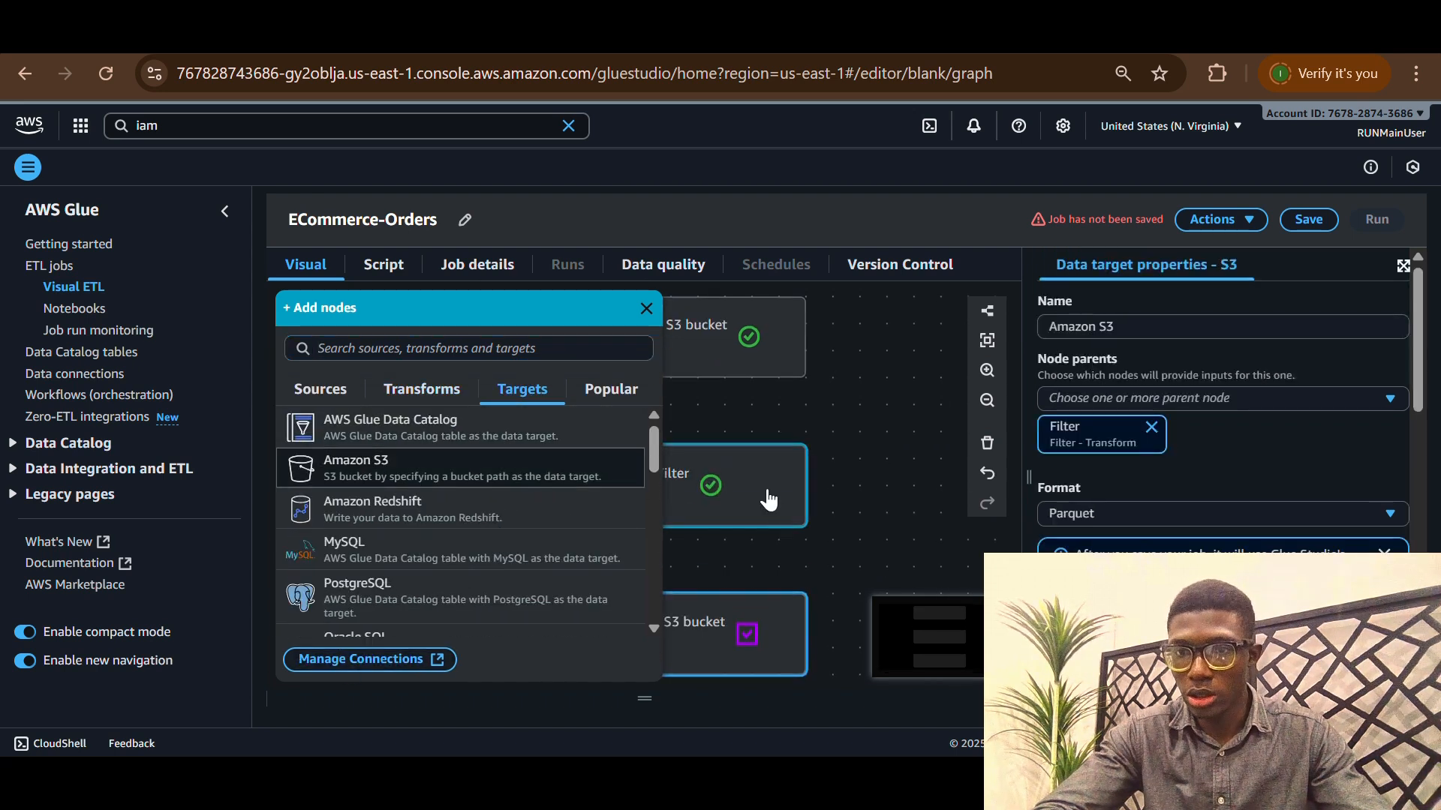
{"action": "left_click", "coordinate": [646, 308]}
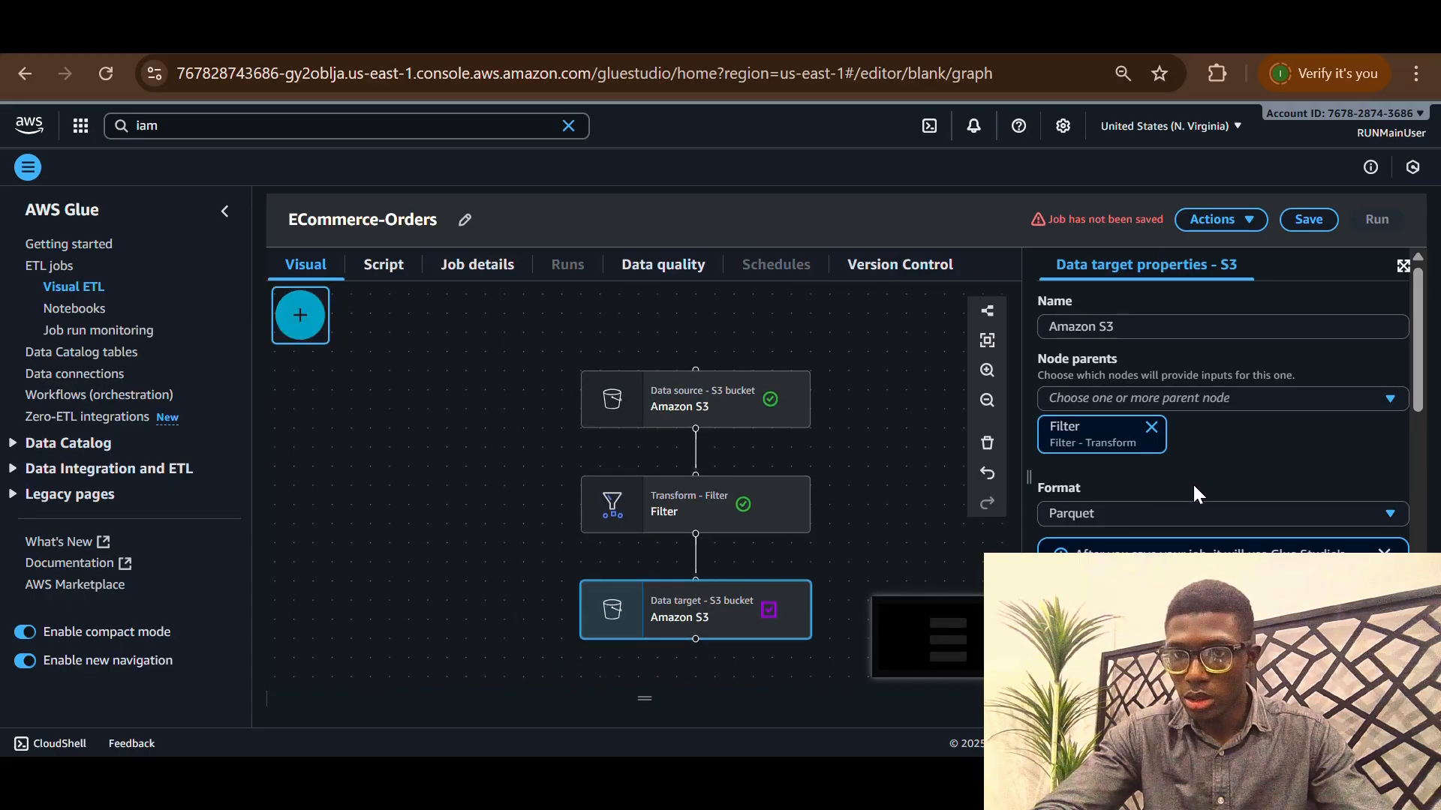
Set the S3 target location to the output-information/ folder of the enterprise-data-478631 bucket
{"action": "scroll", "coordinate": [1192, 483], "scroll_direction": "down", "scroll_amount": 3}
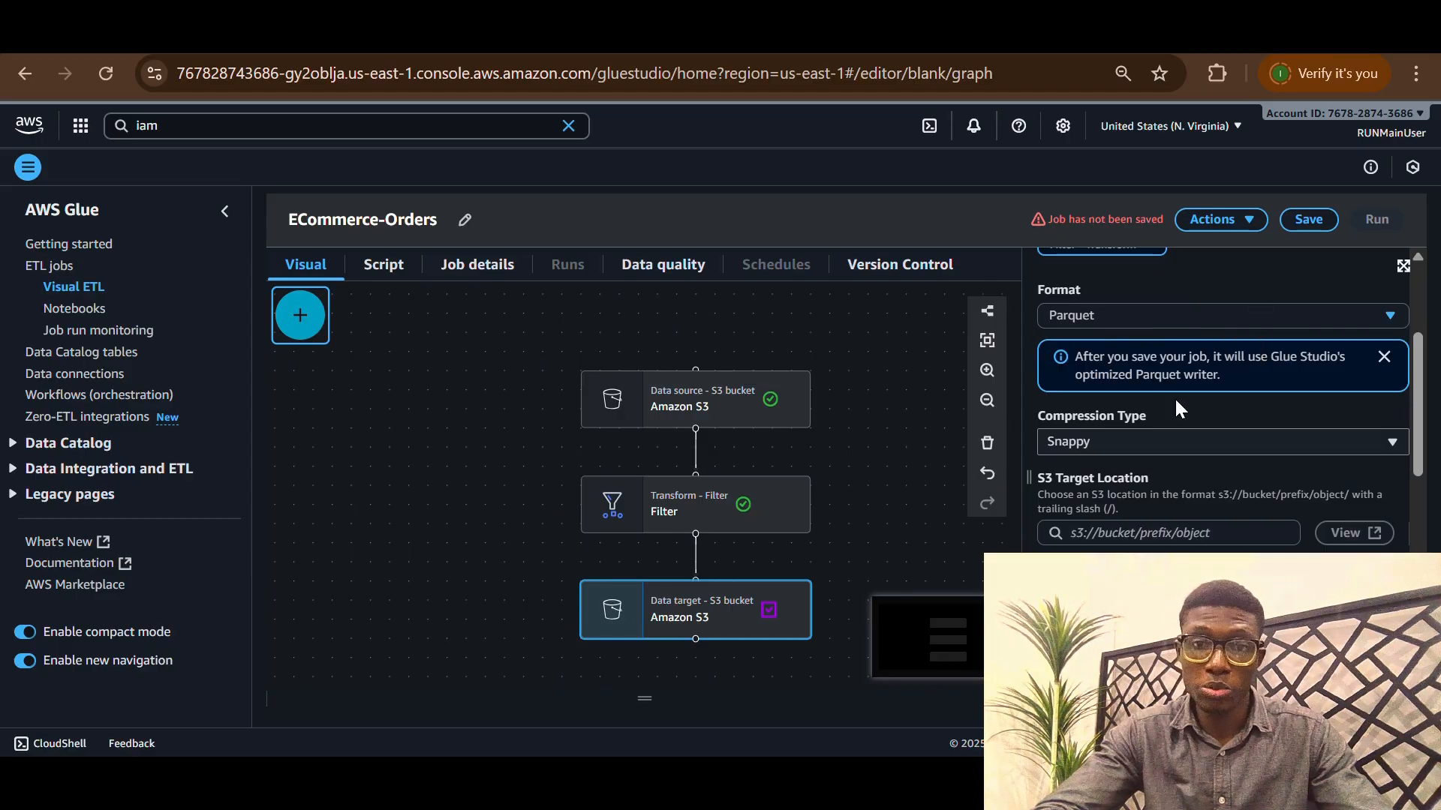
{"action": "left_click", "coordinate": [1280, 284]}
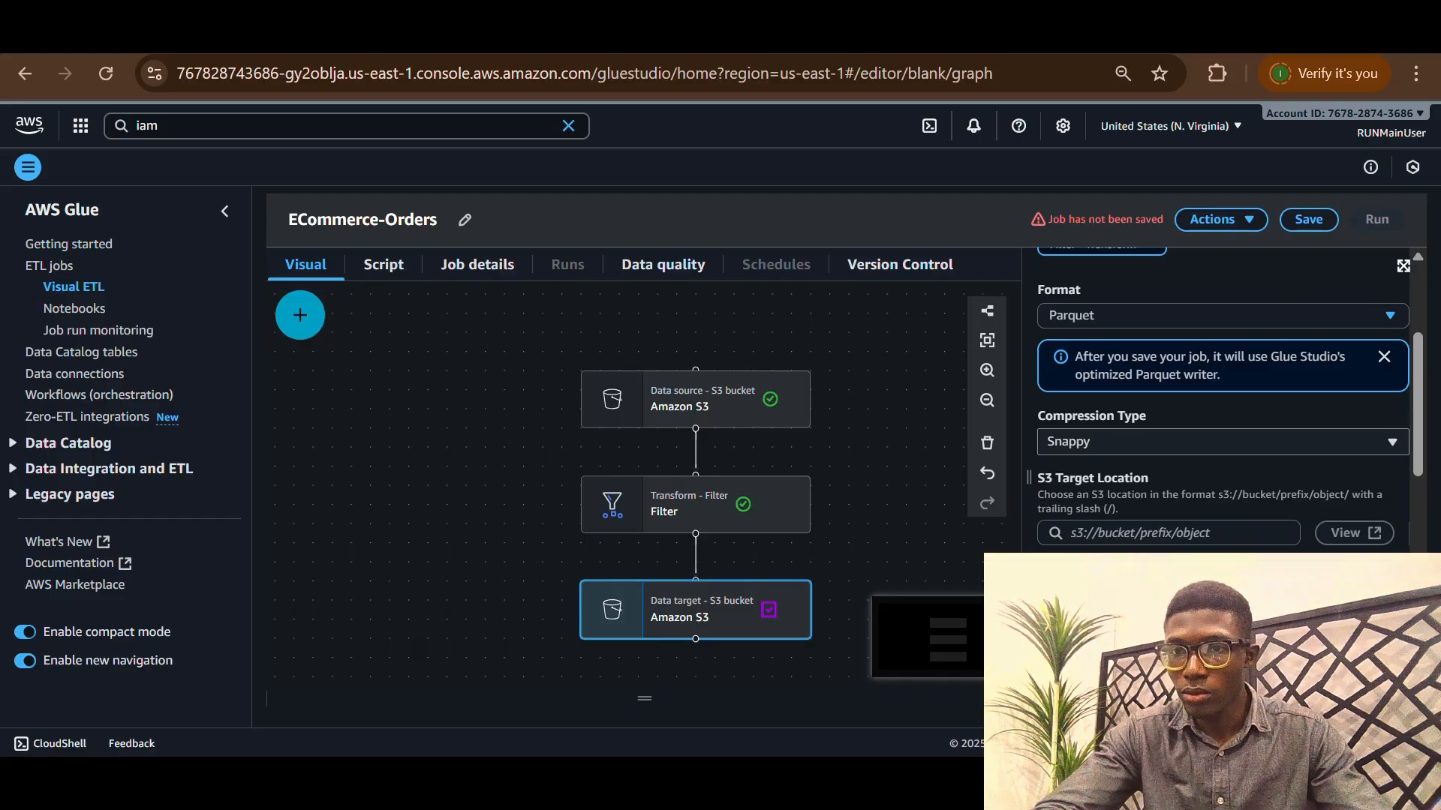
{"action": "scroll", "coordinate": [1215, 473], "scroll_direction": "down", "scroll_amount": 1}
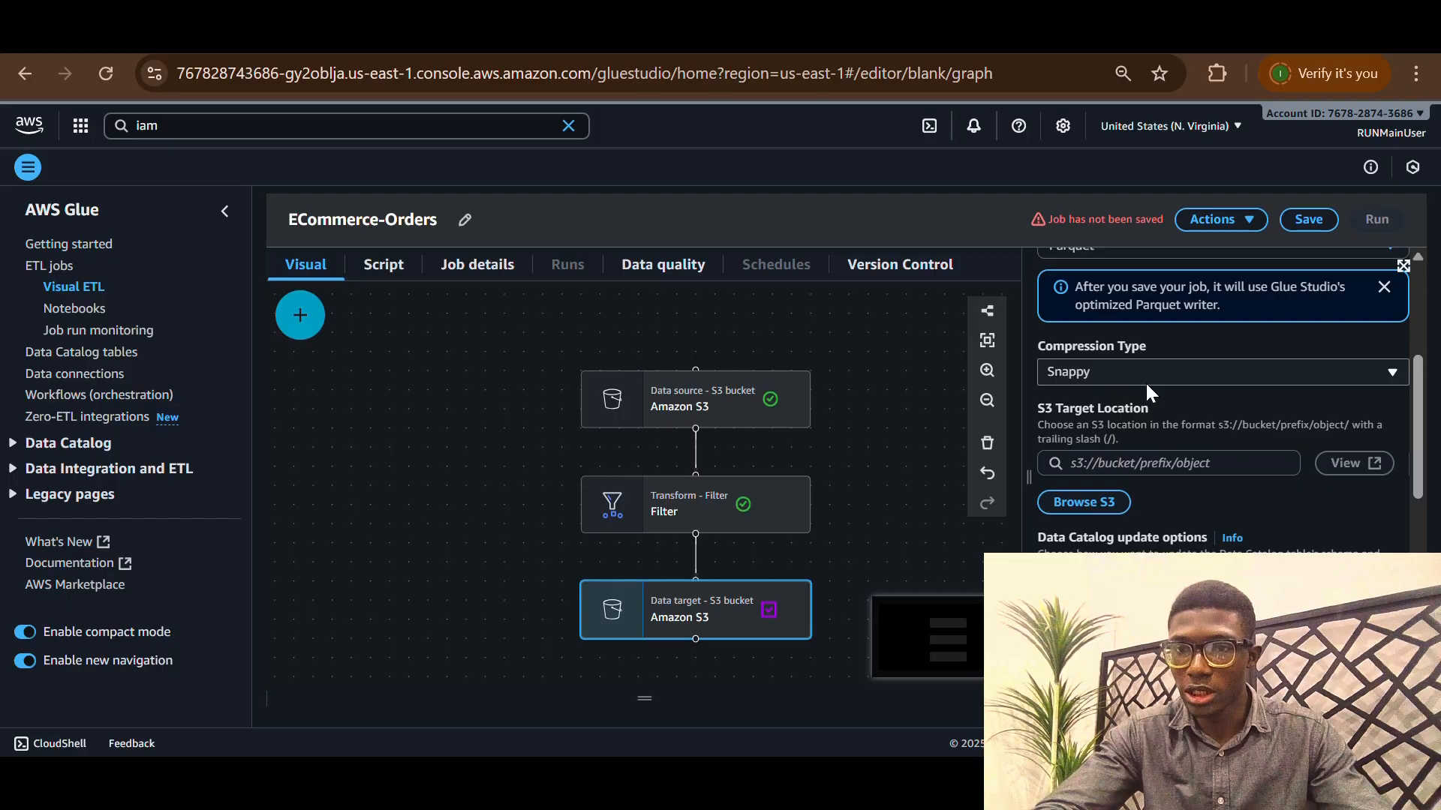
{"action": "scroll", "coordinate": [1182, 529], "scroll_direction": "down", "scroll_amount": 2}
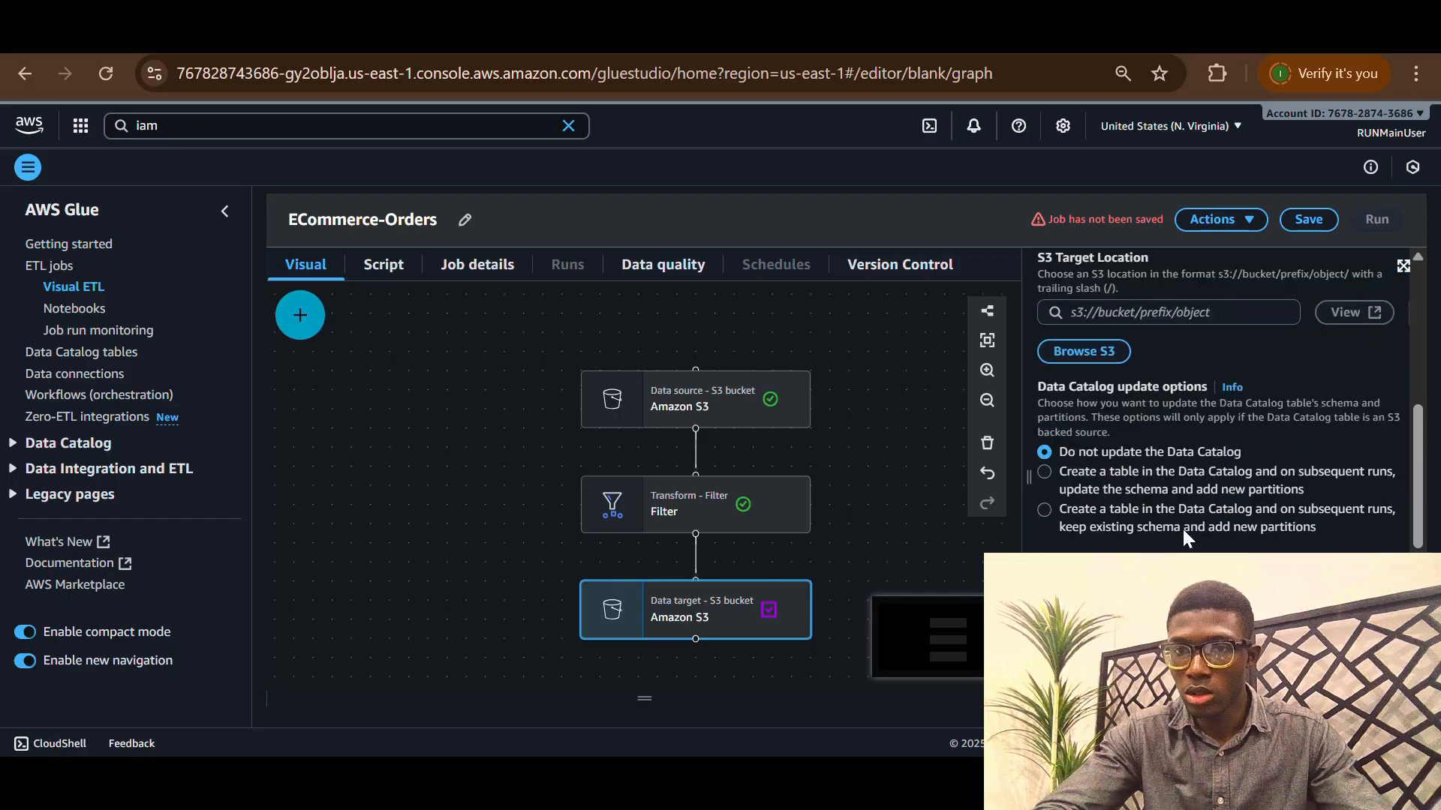
{"action": "left_click", "coordinate": [1088, 353]}
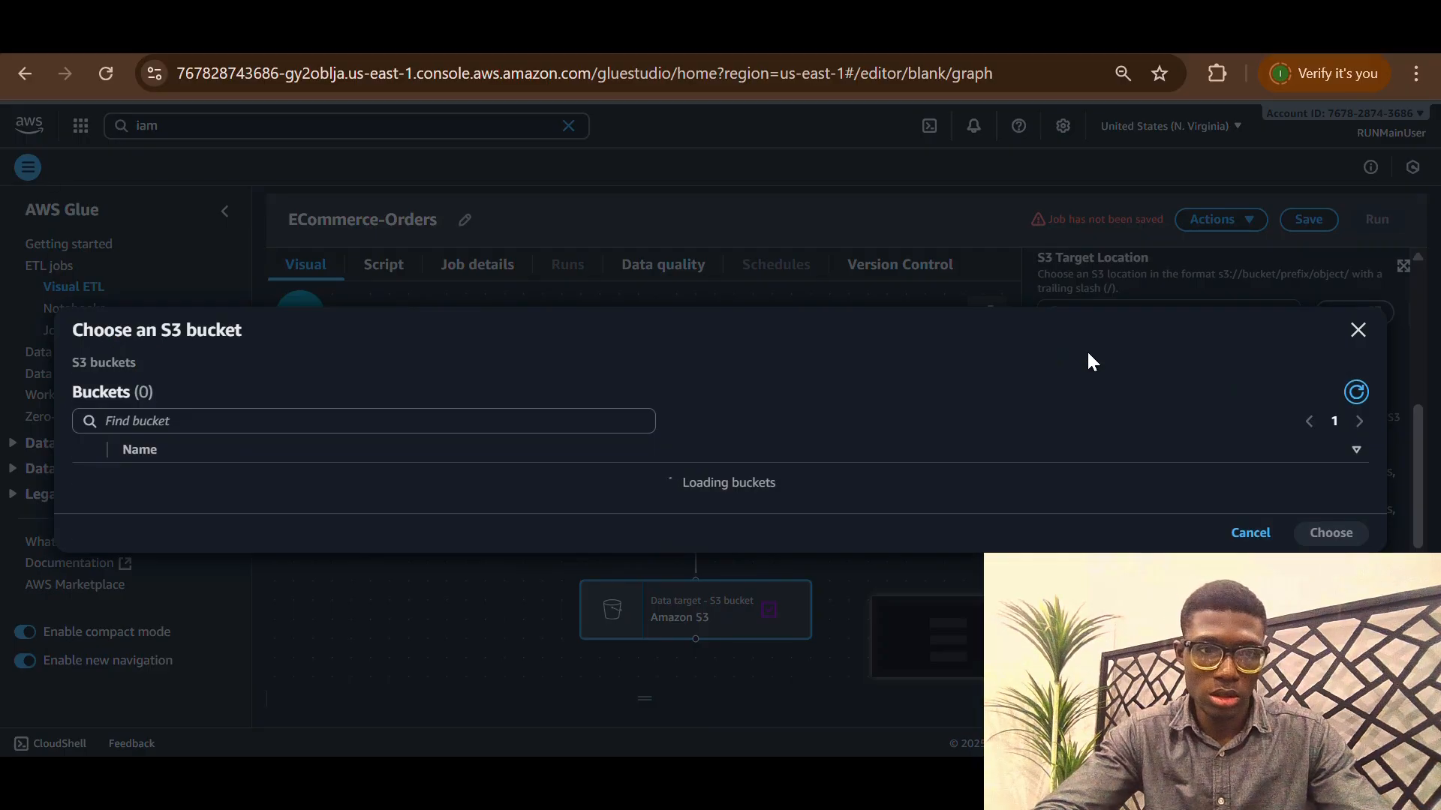
{"action": "left_click", "coordinate": [161, 606]}
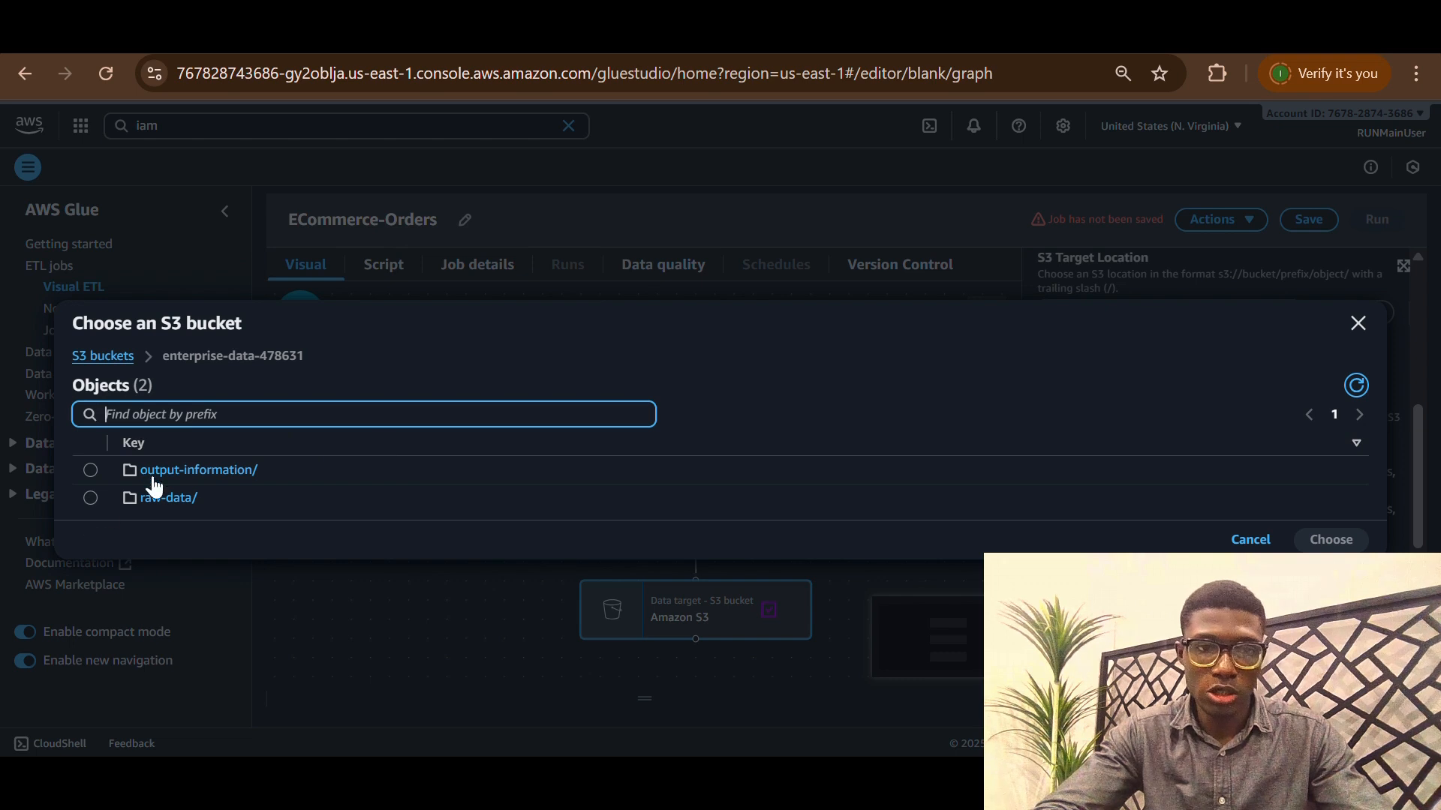
{"action": "left_click", "coordinate": [178, 471]}
{"action": "left_click", "coordinate": [285, 363]}
{"action": "left_click", "coordinate": [89, 469]}
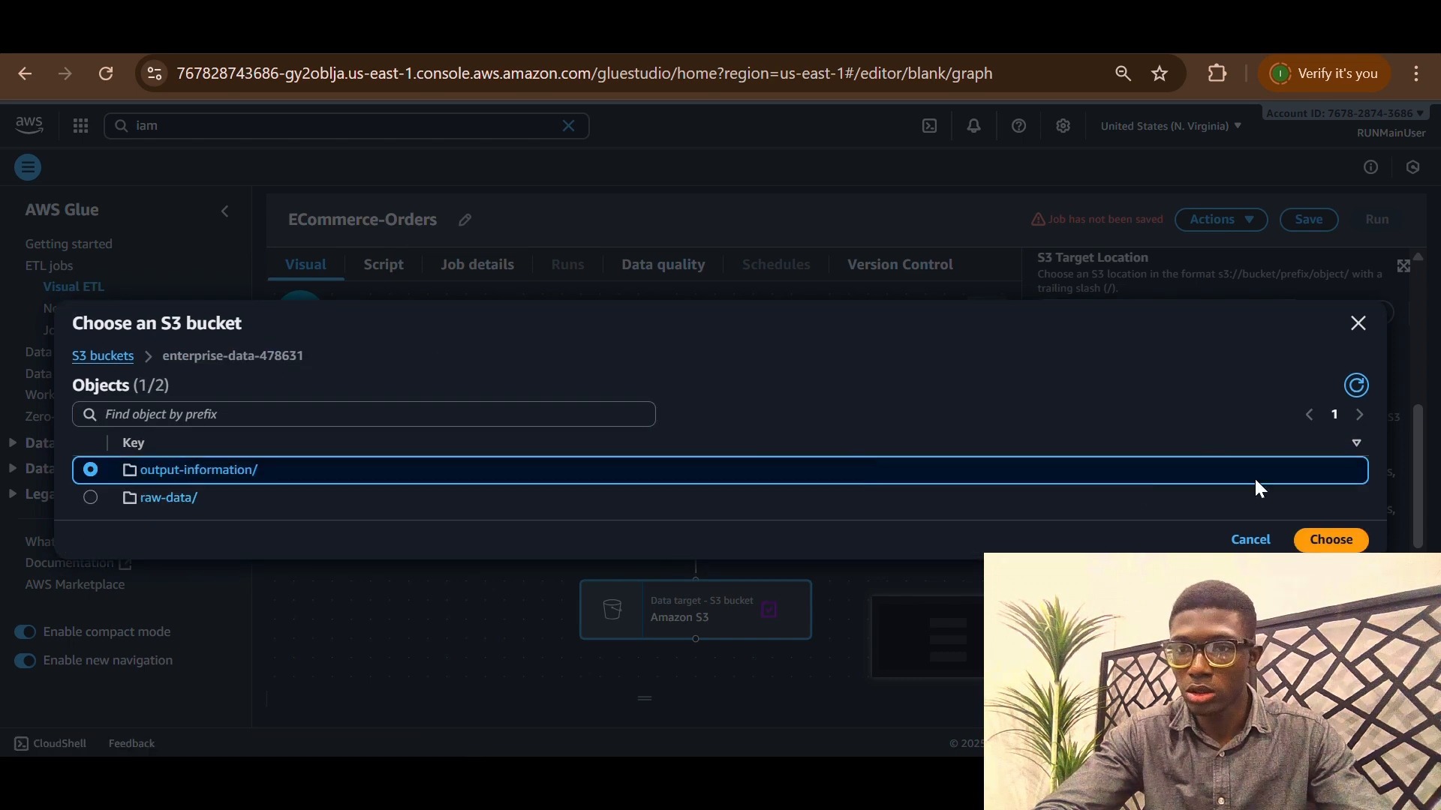
{"action": "left_click", "coordinate": [1330, 540]}
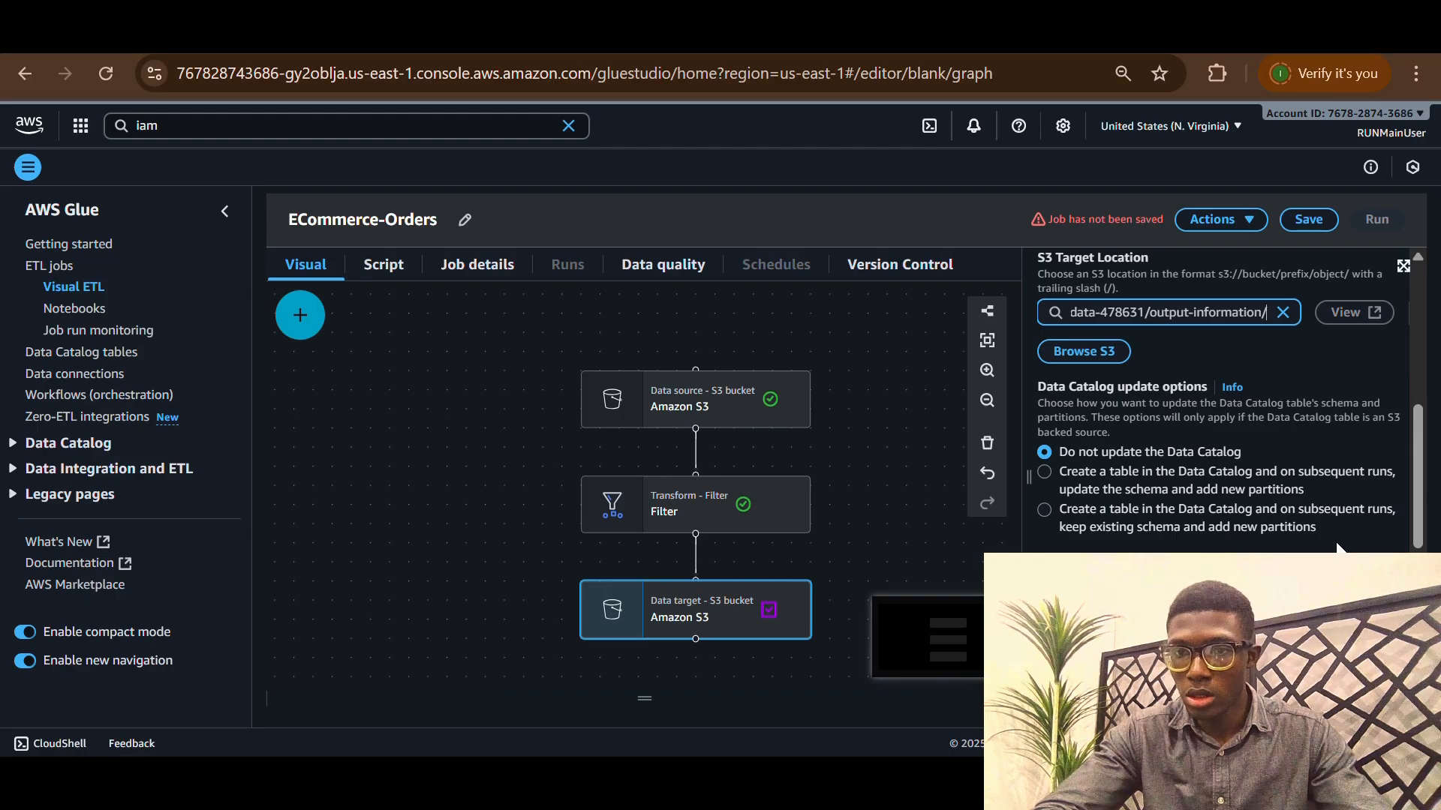
Set the S3 target to create a Data Catalog table and, on subsequent runs, update the schema and add new partitions
{"action": "scroll", "coordinate": [1336, 526], "scroll_direction": "down", "scroll_amount": 5}
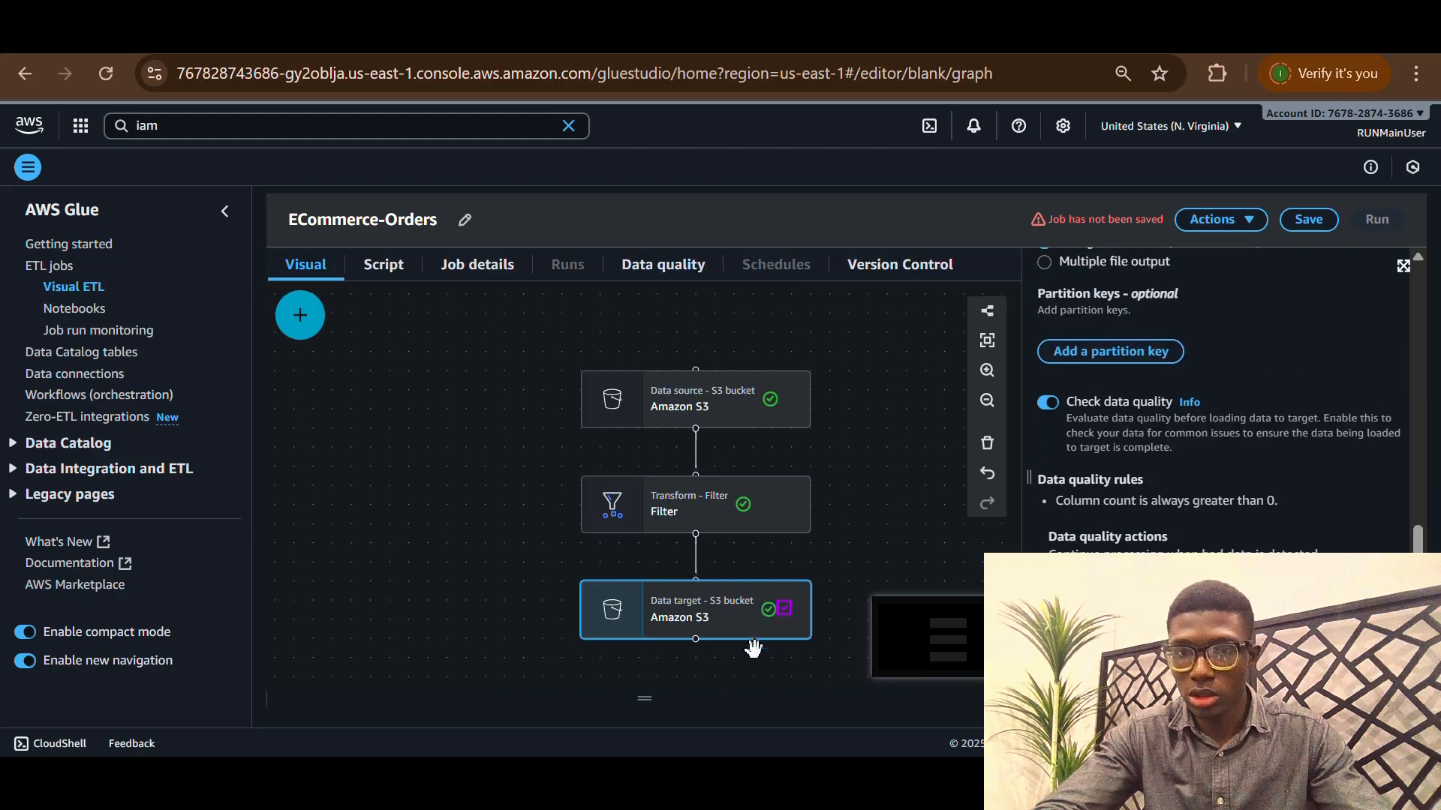
{"action": "scroll", "coordinate": [1238, 507], "scroll_direction": "up", "scroll_amount": 5}
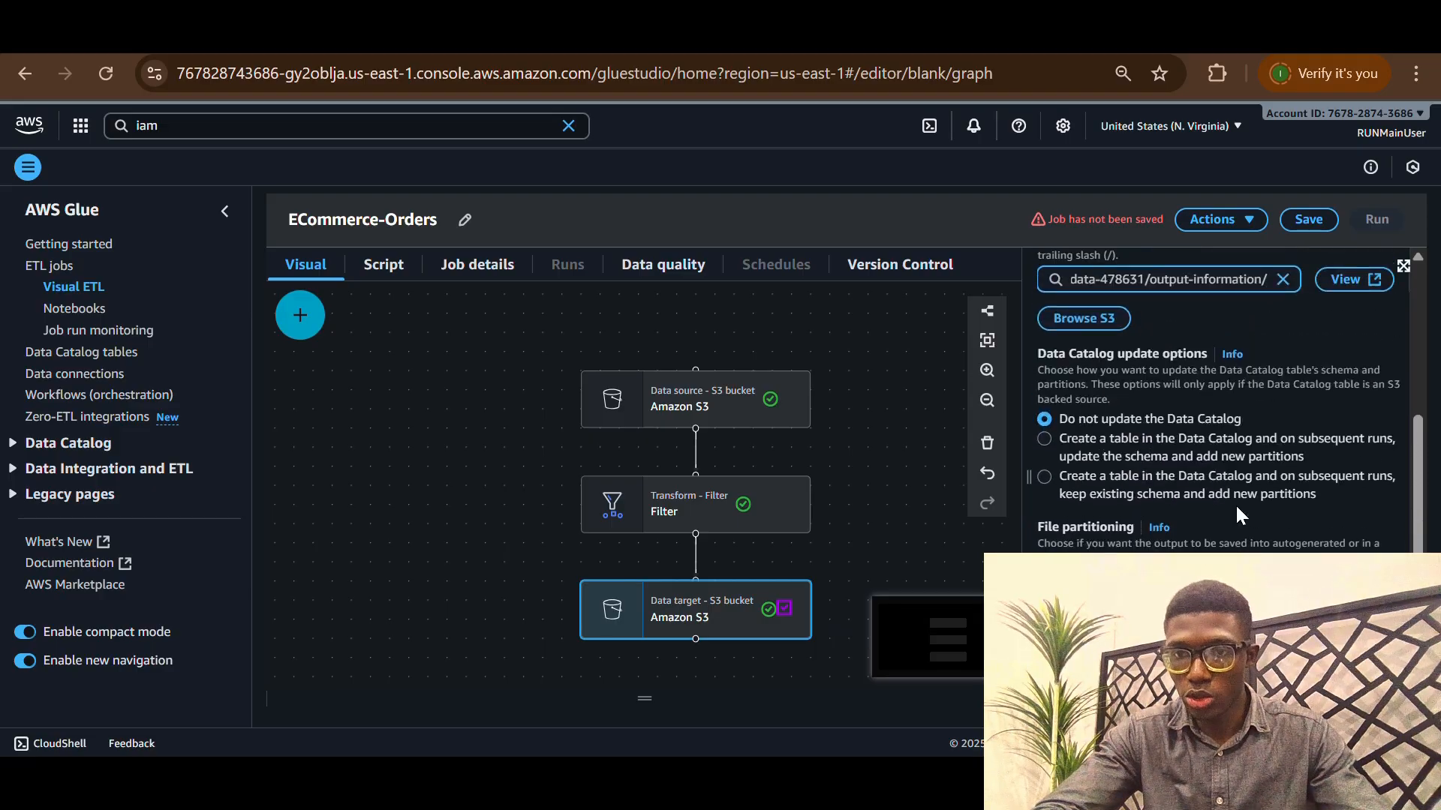
{"action": "left_click", "coordinate": [1045, 440]}
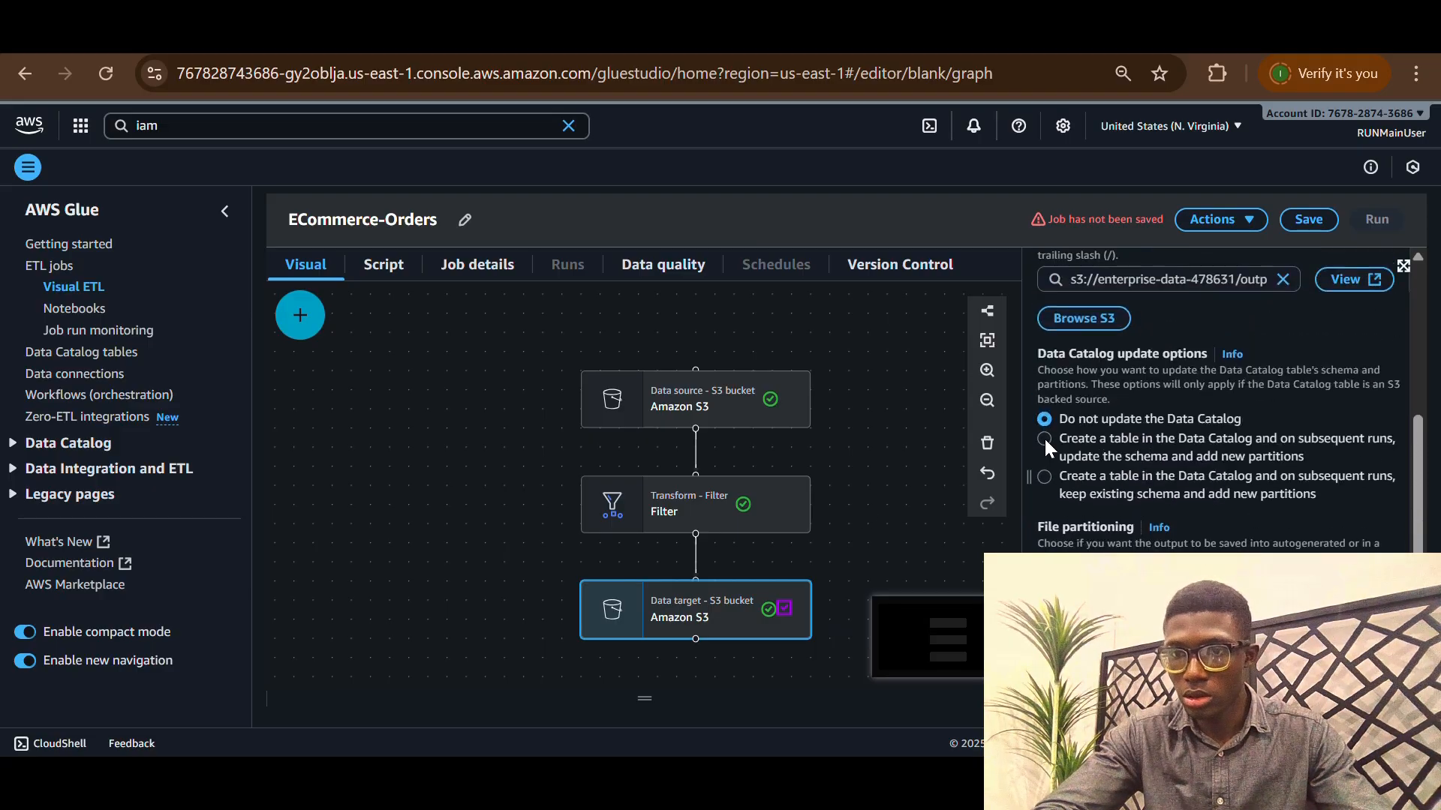
Choose cloudwithdave as the Data Catalog database for the S3 target
{"action": "scroll", "coordinate": [1245, 520], "scroll_direction": "down", "scroll_amount": 1}
{"action": "scroll", "coordinate": [1244, 520], "scroll_direction": "down", "scroll_amount": 3}
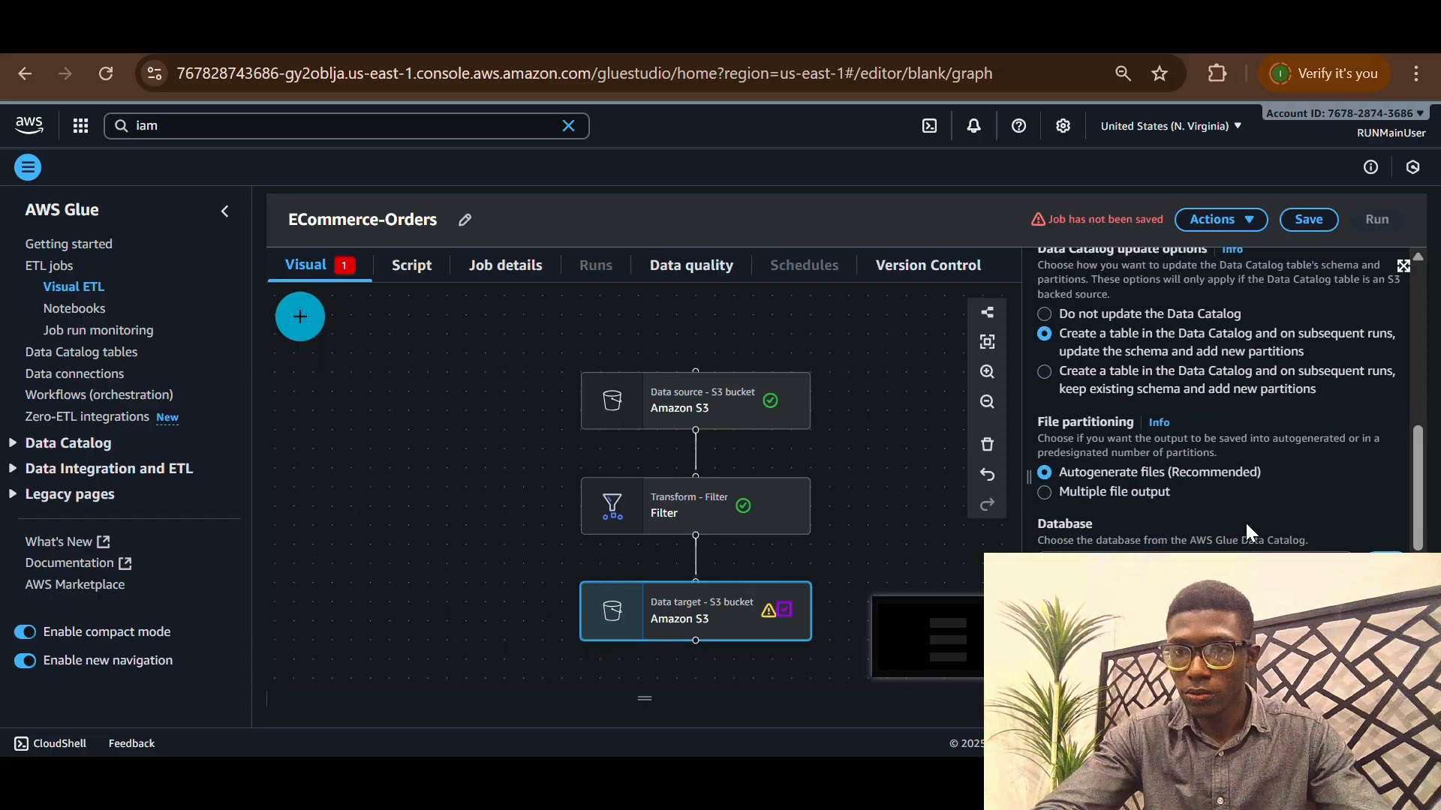
{"action": "left_click", "coordinate": [1243, 440]}
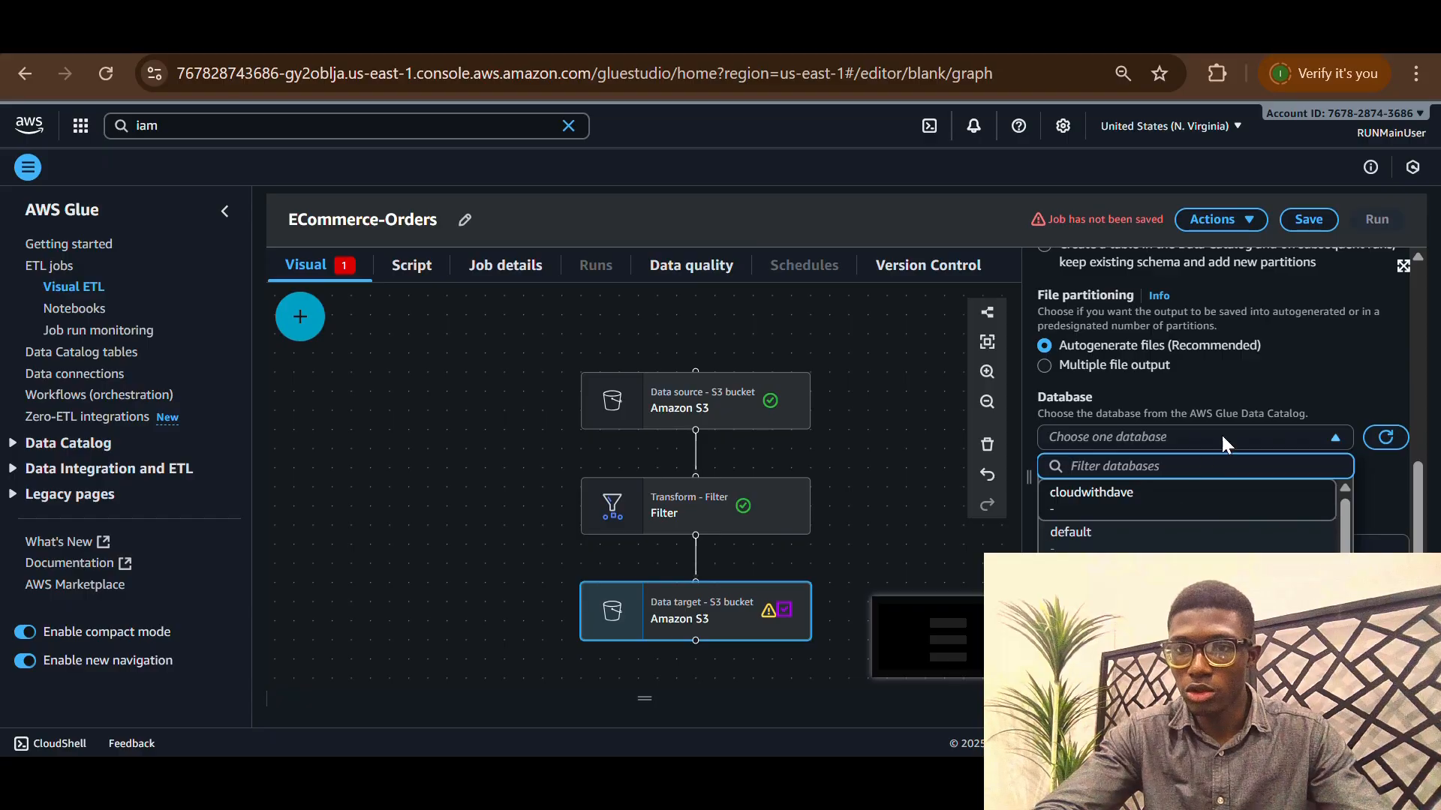
{"action": "left_click", "coordinate": [1169, 503]}
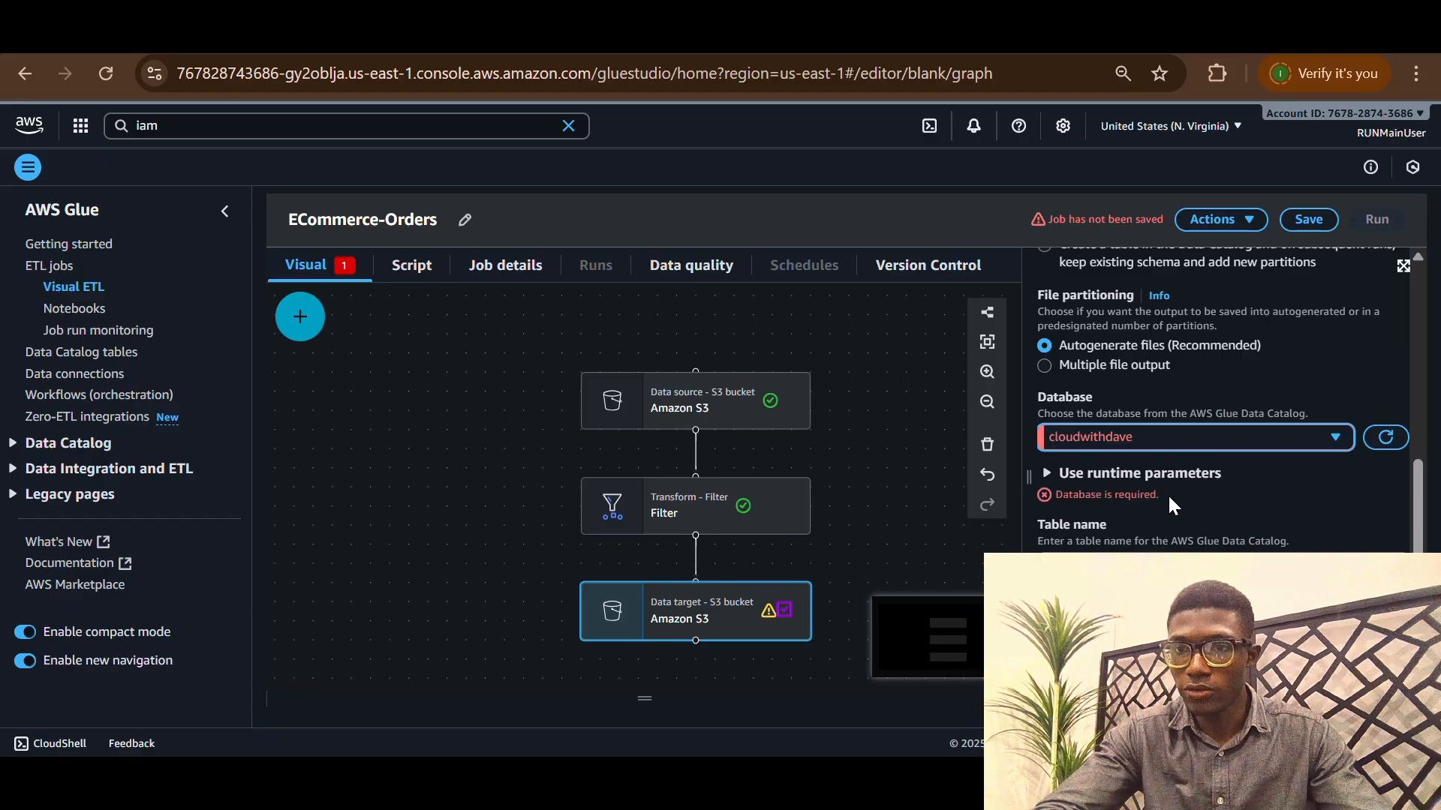
Name the Data Catalog table of the S3 target ECommerceProcessing
{"action": "scroll", "coordinate": [1304, 492], "scroll_direction": "down", "scroll_amount": 3}
{"action": "left_click", "coordinate": [1129, 352]}
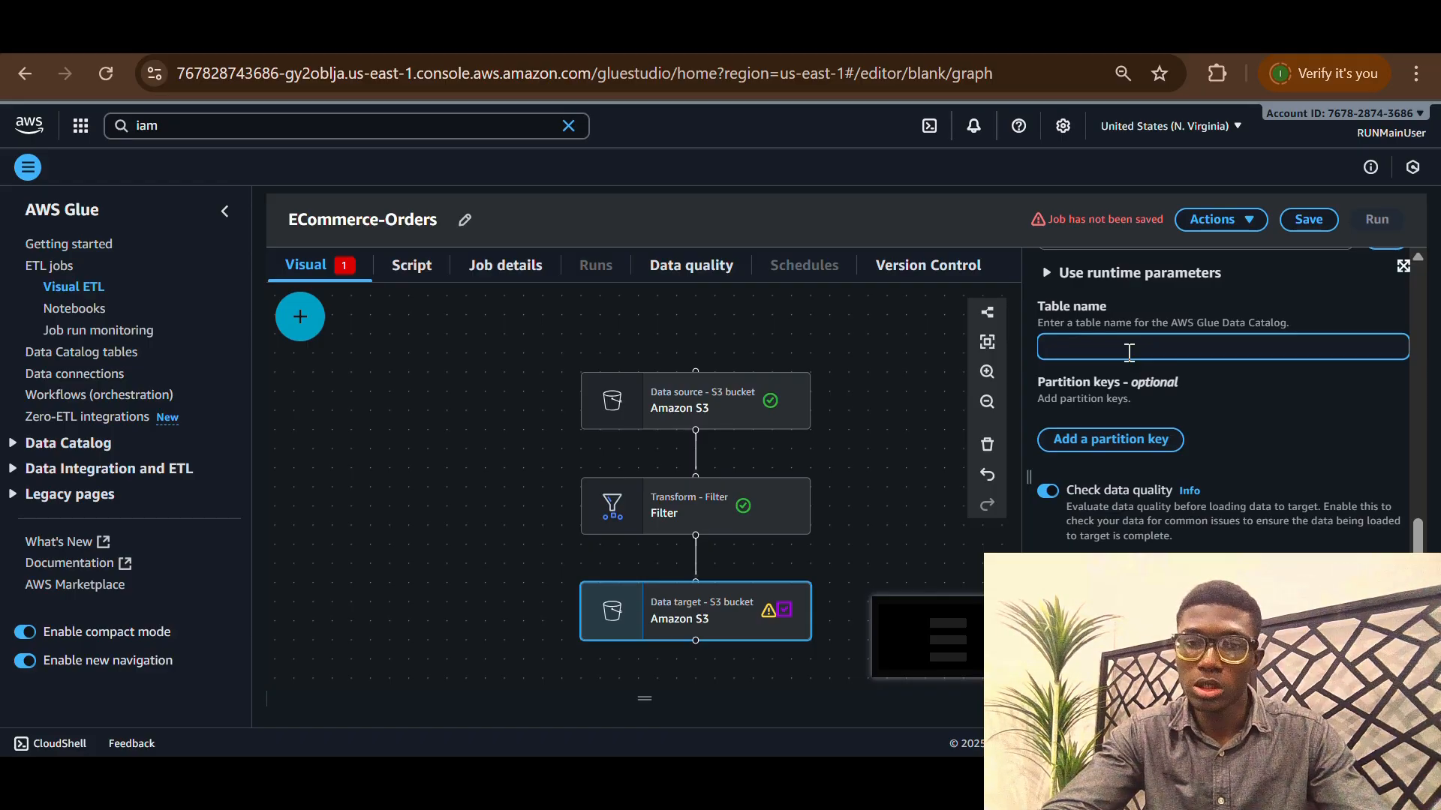
{"action": "type", "text": "Proc"}
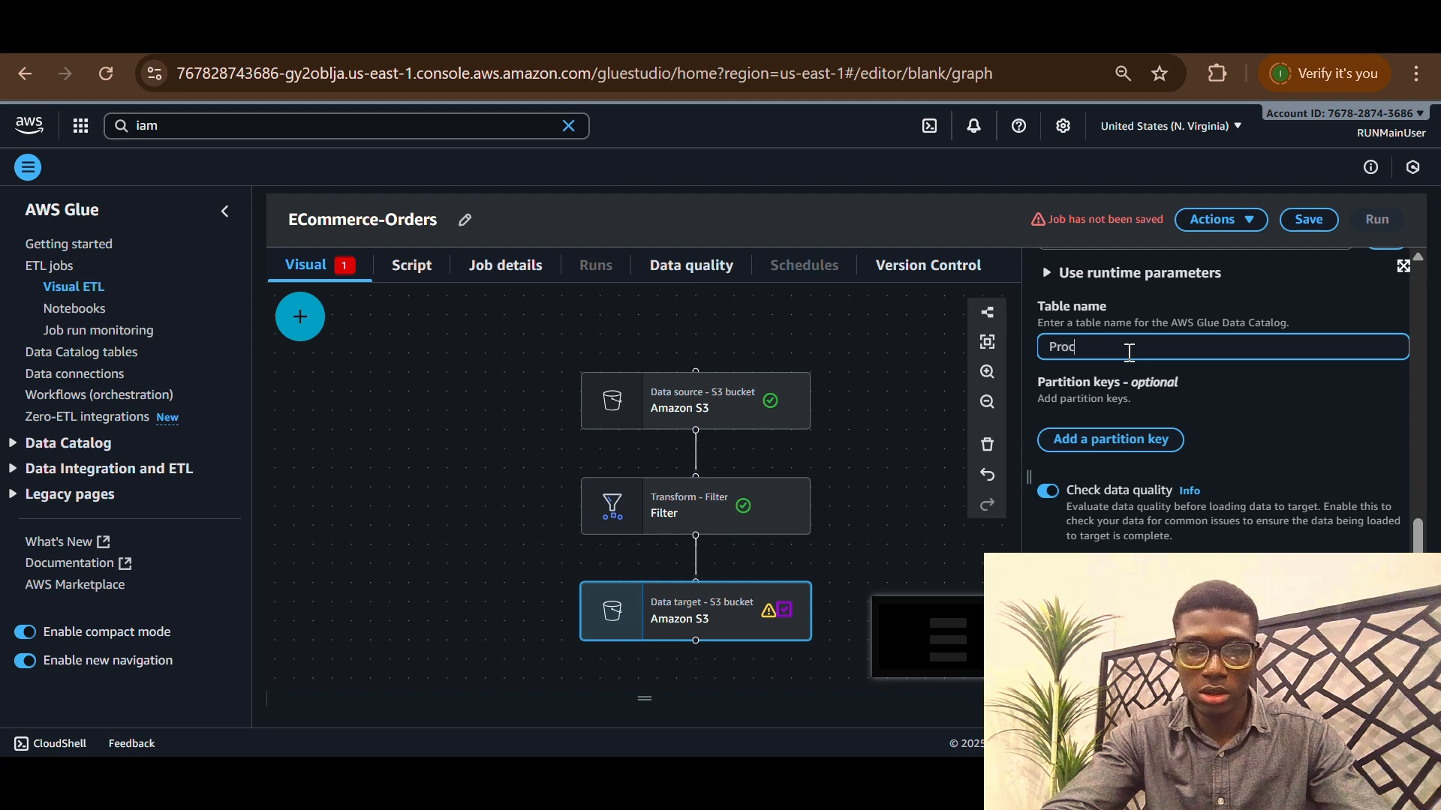
{"action": "key", "text": "BackSpace"}
{"action": "key", "text": "BackSpace"}
{"action": "key", "text": "BackSpace"}
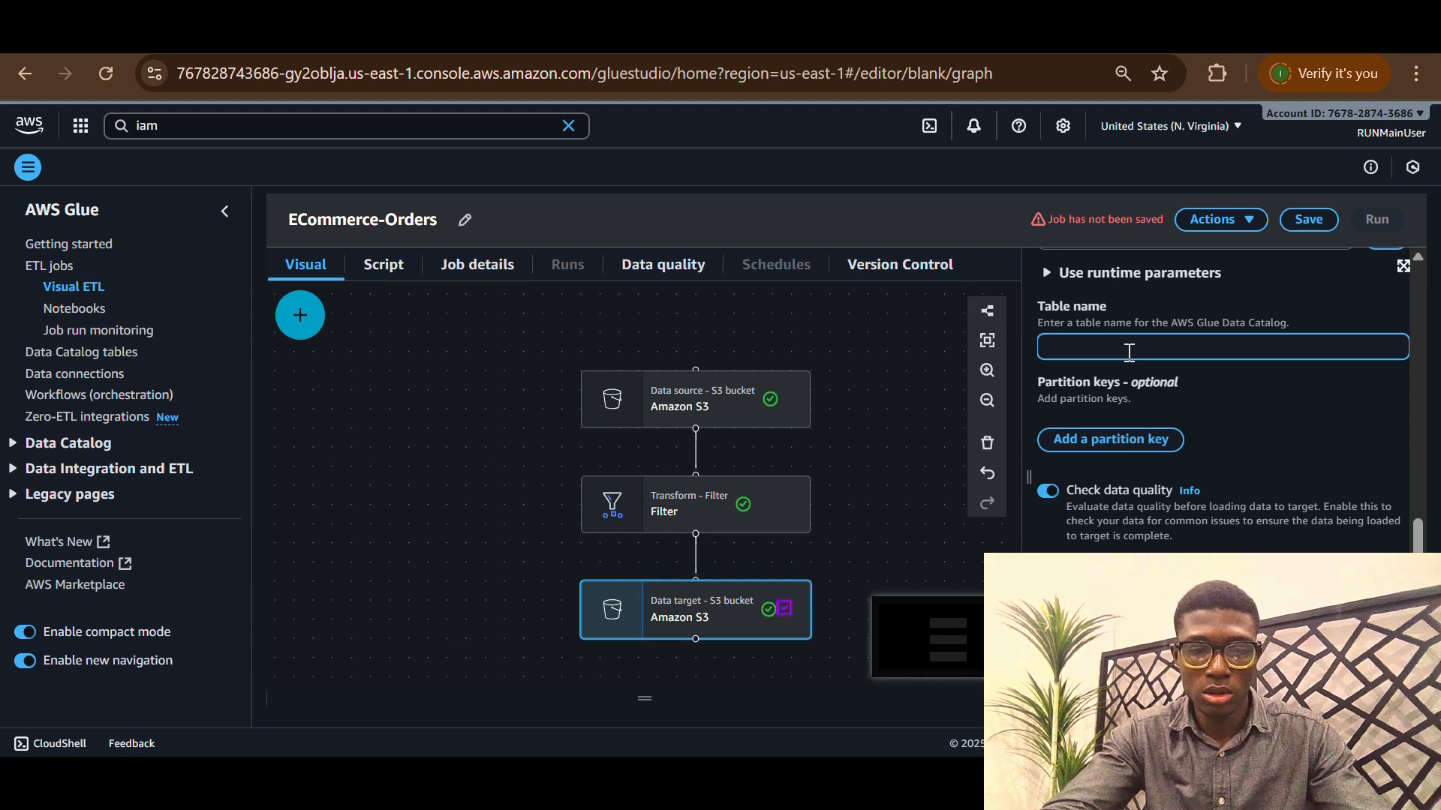
{"action": "type", "text": "ECon"}
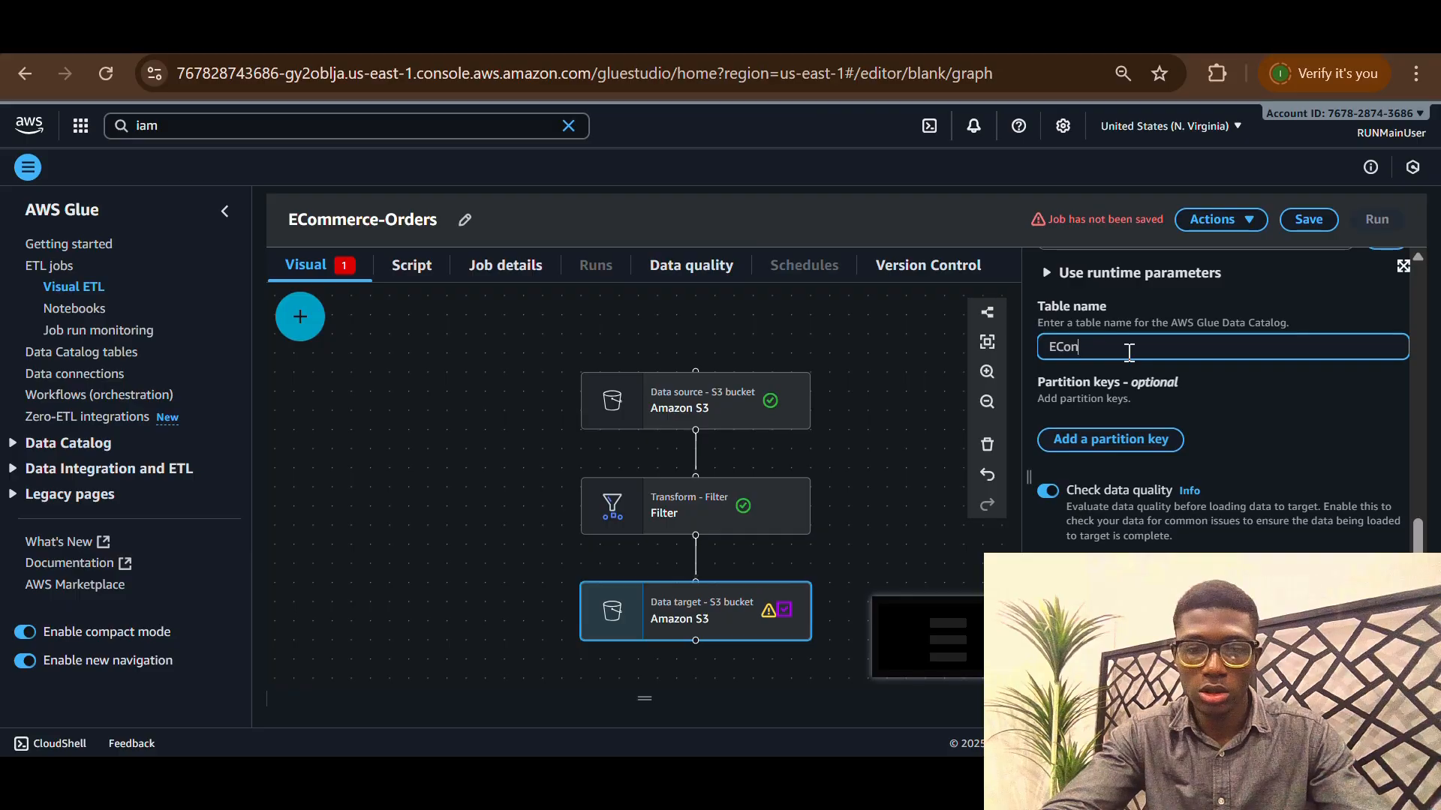
{"action": "key", "text": "BackSpace"}
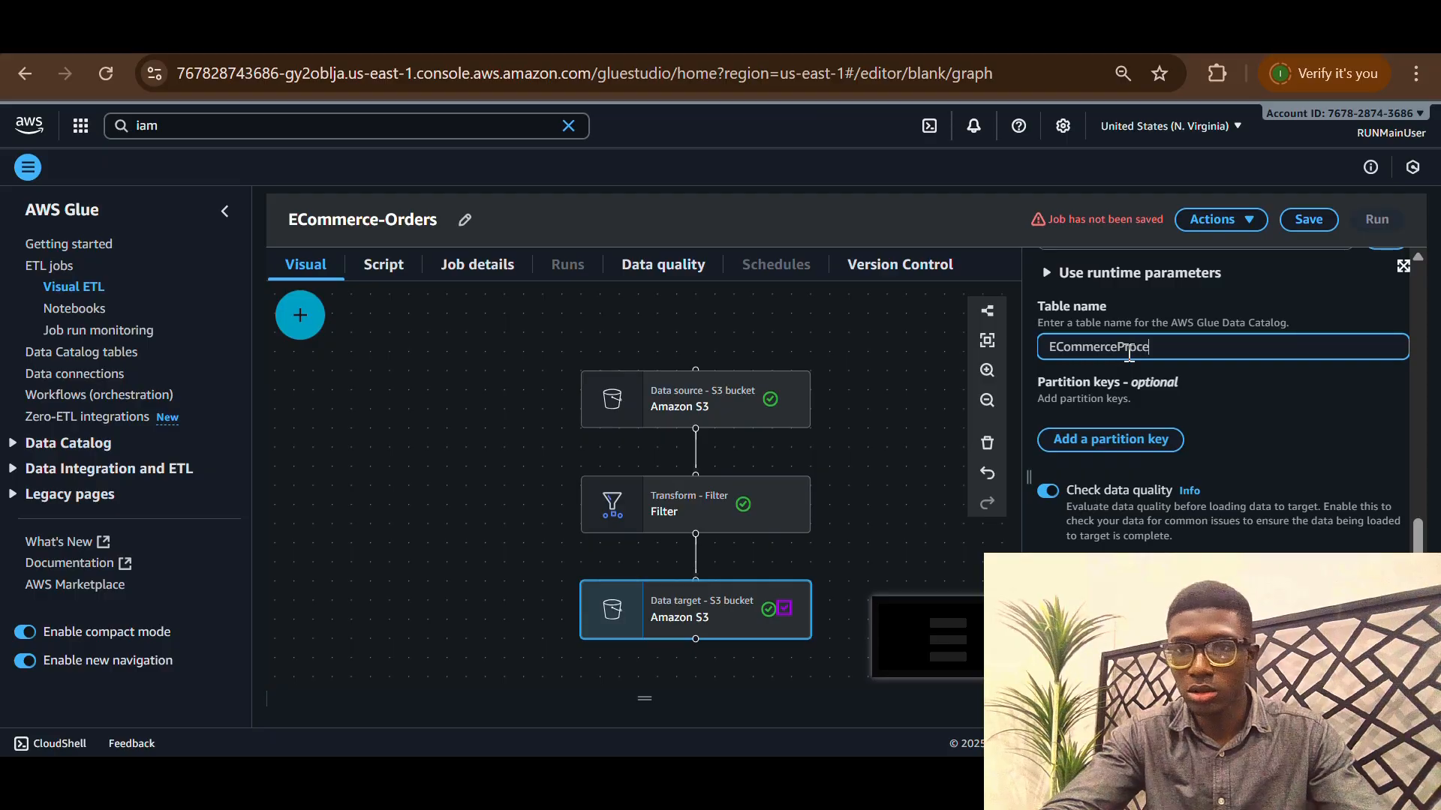
{"action": "left_click", "coordinate": [1259, 404]}
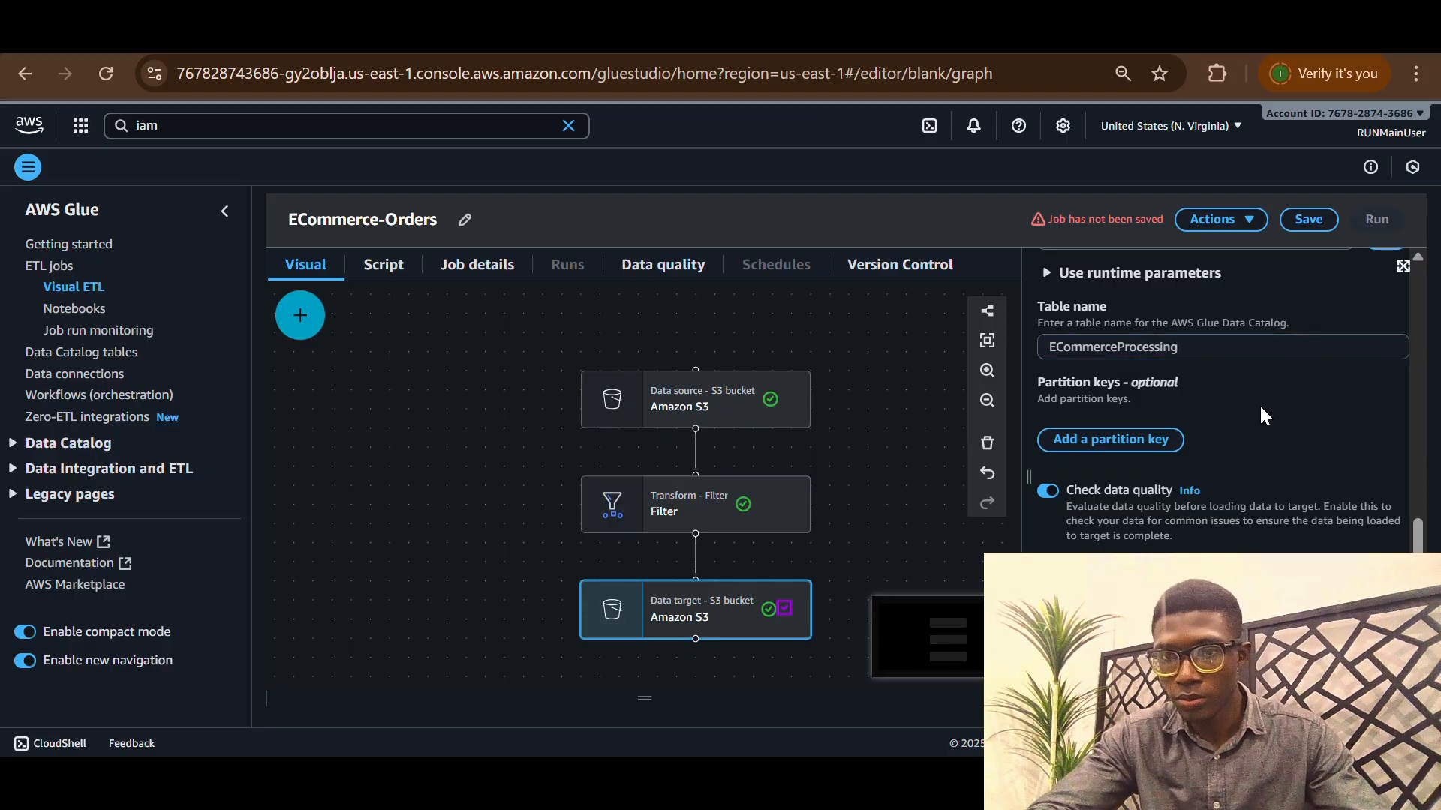
Save the ECommerce-Orders job and start a run of it
{"action": "scroll", "coordinate": [1259, 403], "scroll_direction": "down", "scroll_amount": 1}
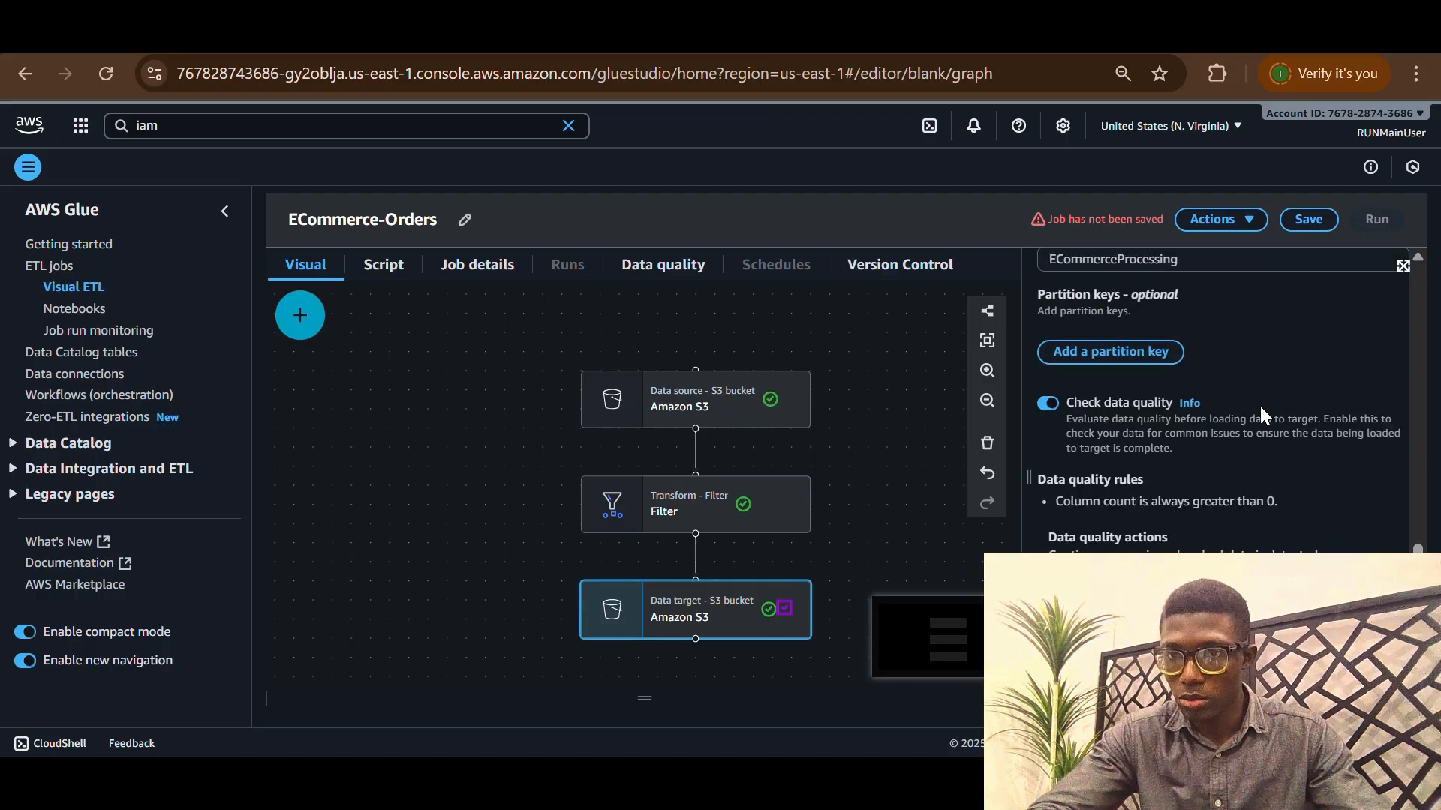
{"action": "scroll", "coordinate": [1238, 397], "scroll_direction": "up", "scroll_amount": 8}
{"action": "left_click", "coordinate": [1309, 220]}
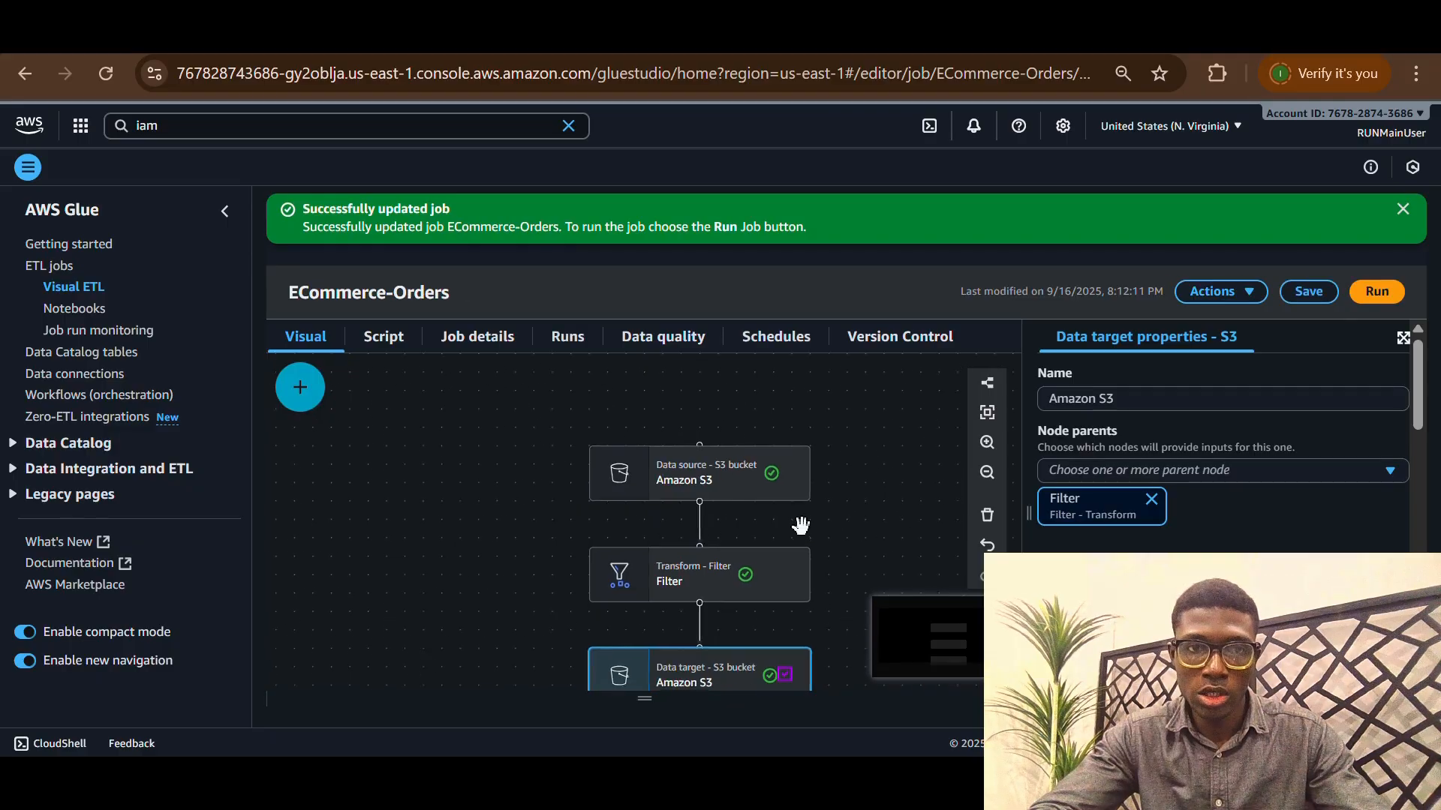
{"action": "scroll", "coordinate": [516, 541], "scroll_direction": "down", "scroll_amount": 1}
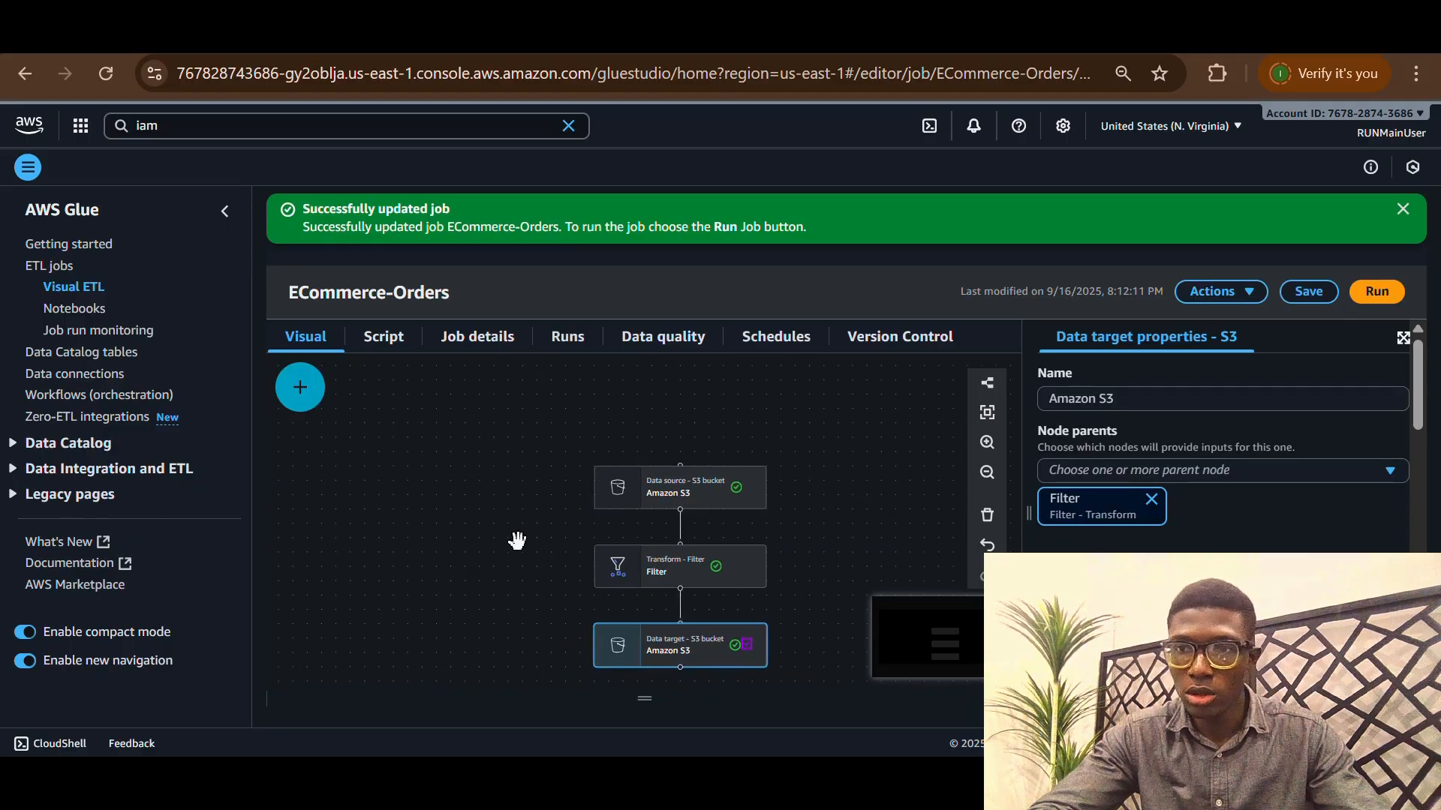
{"action": "left_click", "coordinate": [1377, 297]}
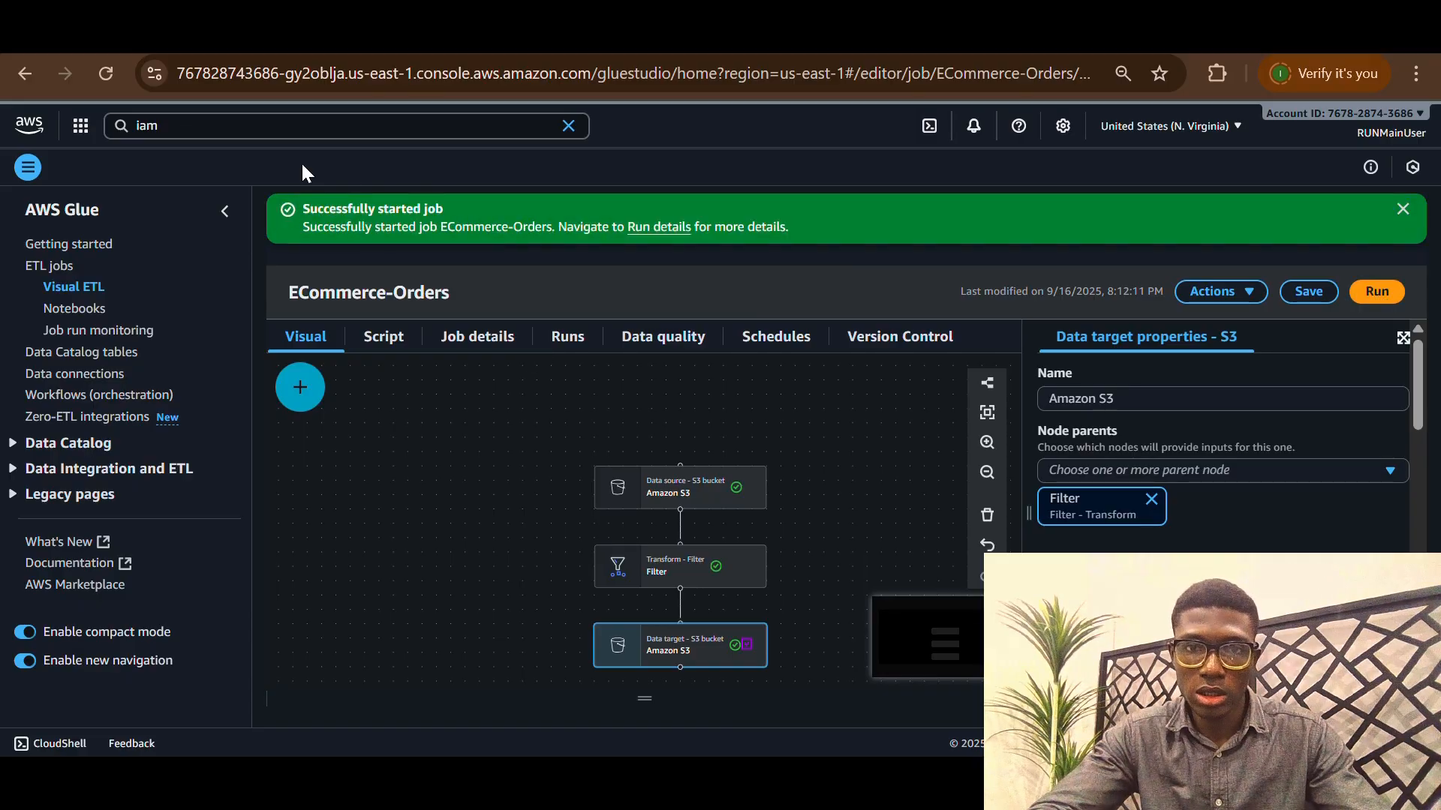
Open the job's run list, resize the details pane so the run's row shows, and refresh the list
{"action": "left_click", "coordinate": [670, 232]}
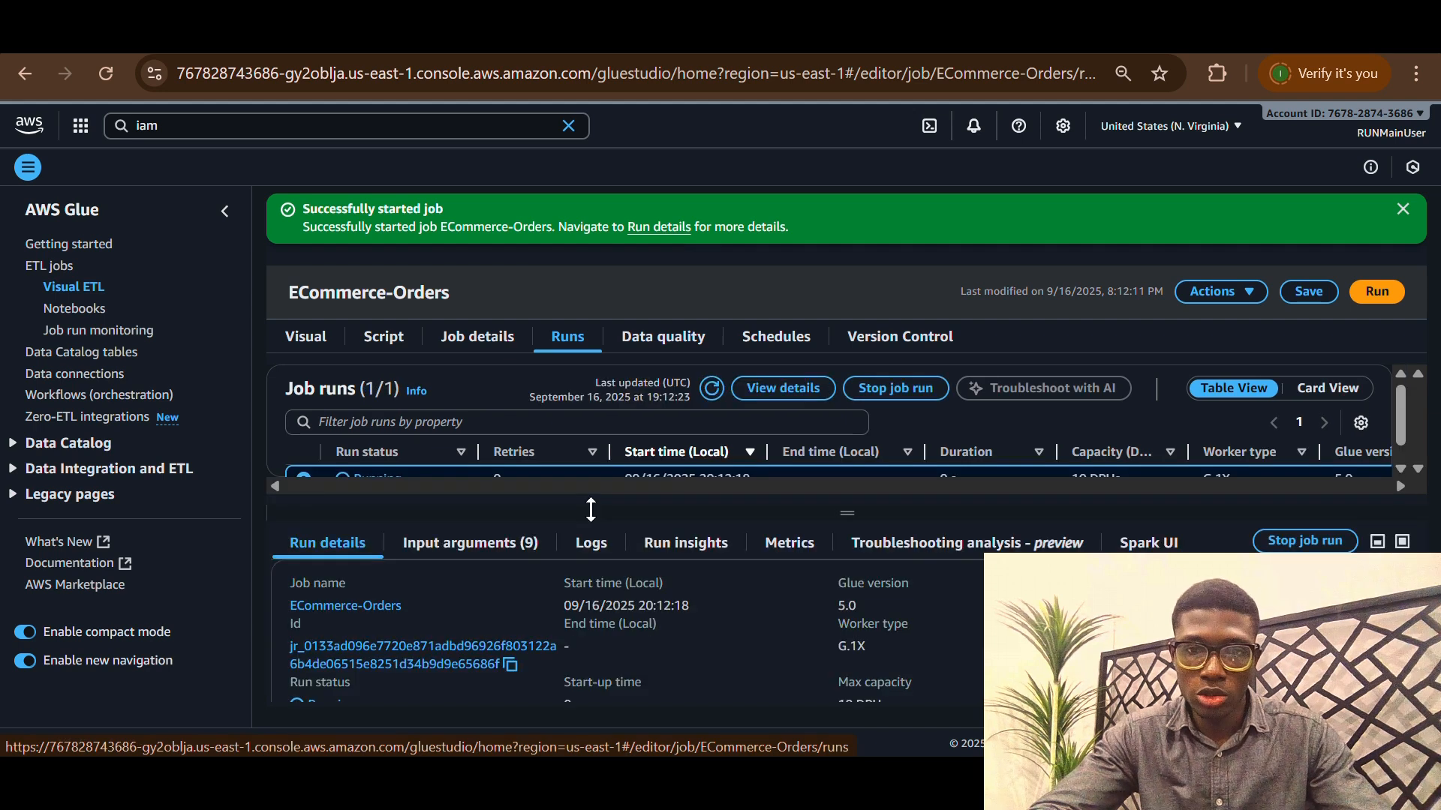
{"action": "scroll", "coordinate": [763, 411], "scroll_direction": "down", "scroll_amount": 1}
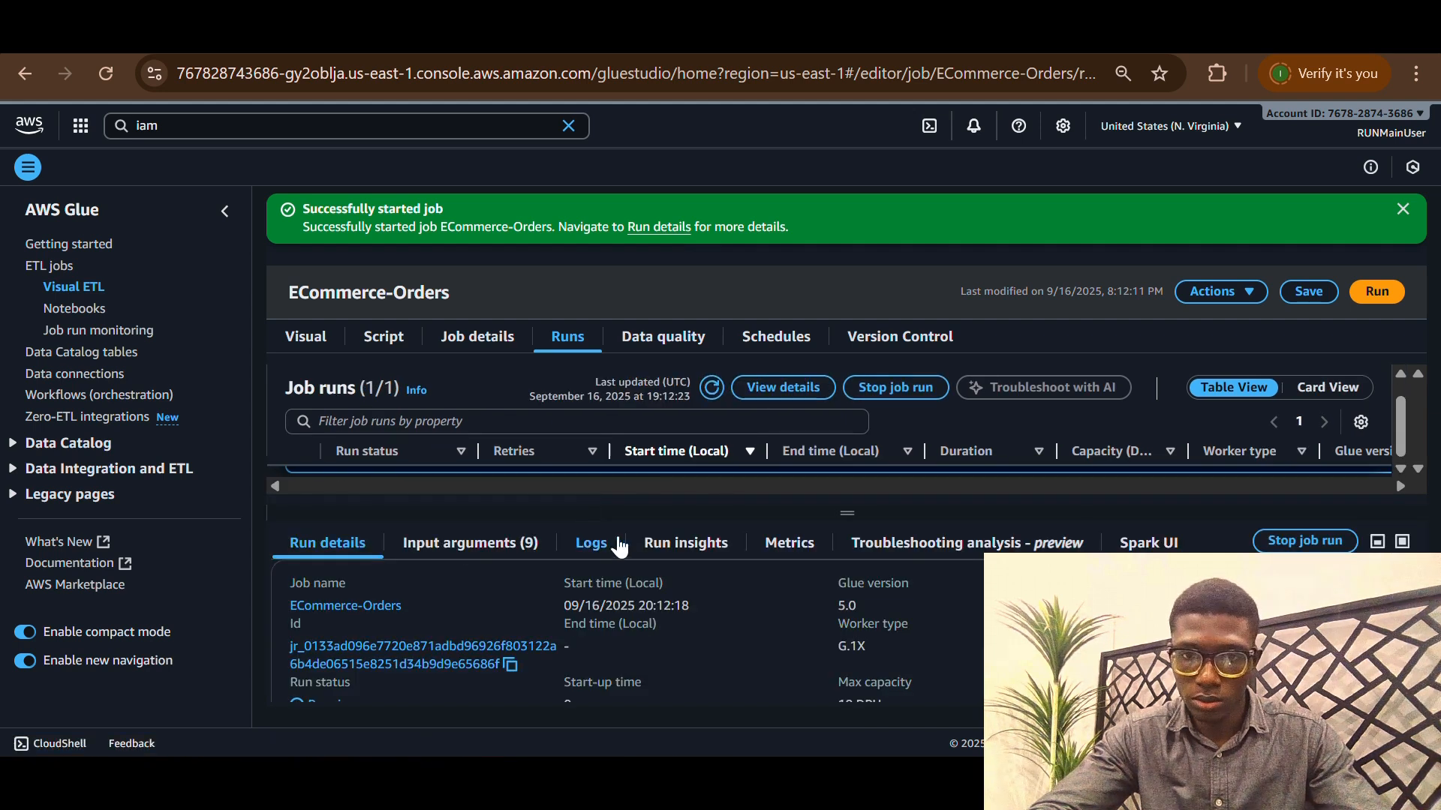
{"action": "left_click_drag", "start_coordinate": [855, 510], "coordinate": [859, 446]}
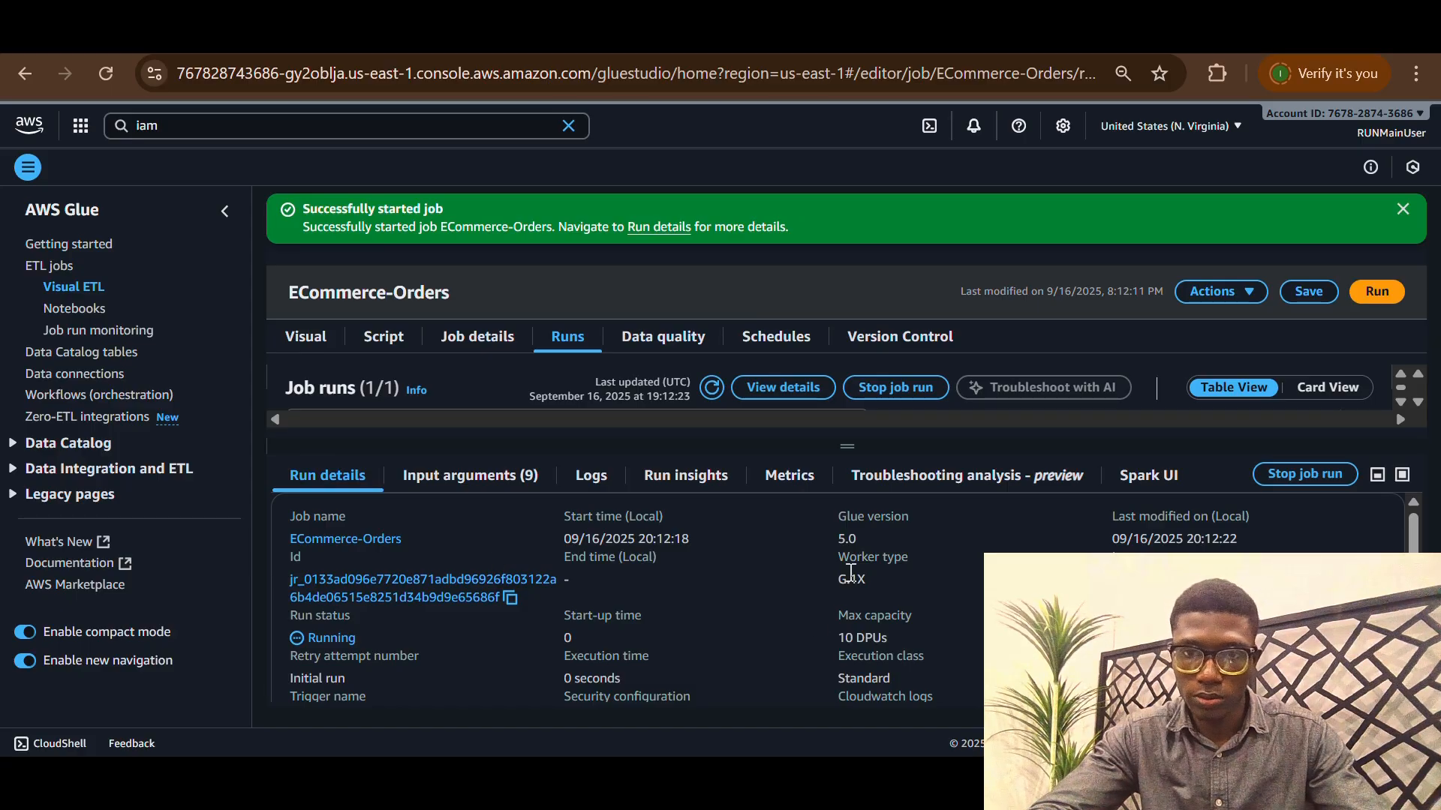
{"action": "left_click_drag", "start_coordinate": [837, 446], "coordinate": [834, 612]}
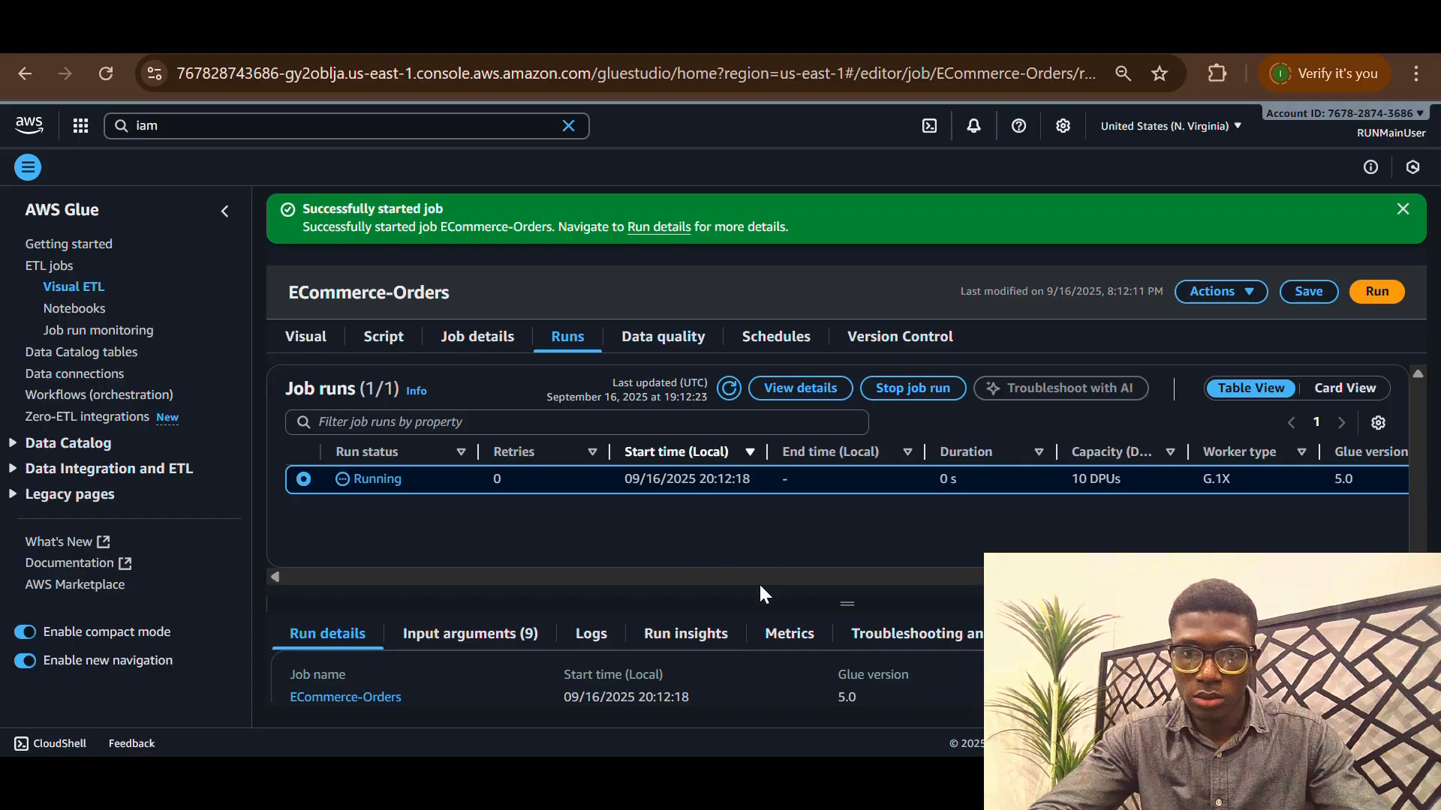
{"action": "left_click_drag", "start_coordinate": [852, 605], "coordinate": [868, 563]}
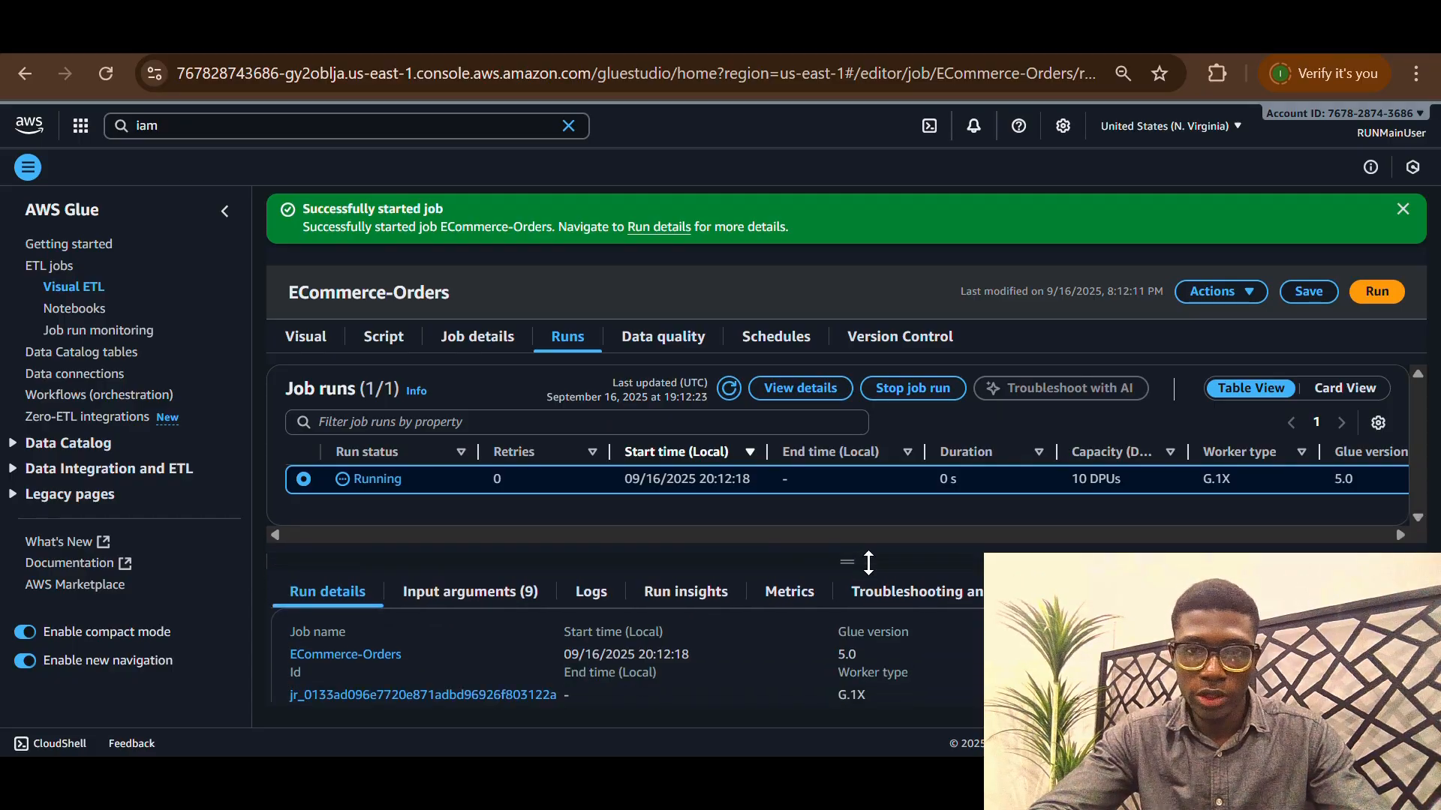
{"action": "left_click", "coordinate": [726, 389]}
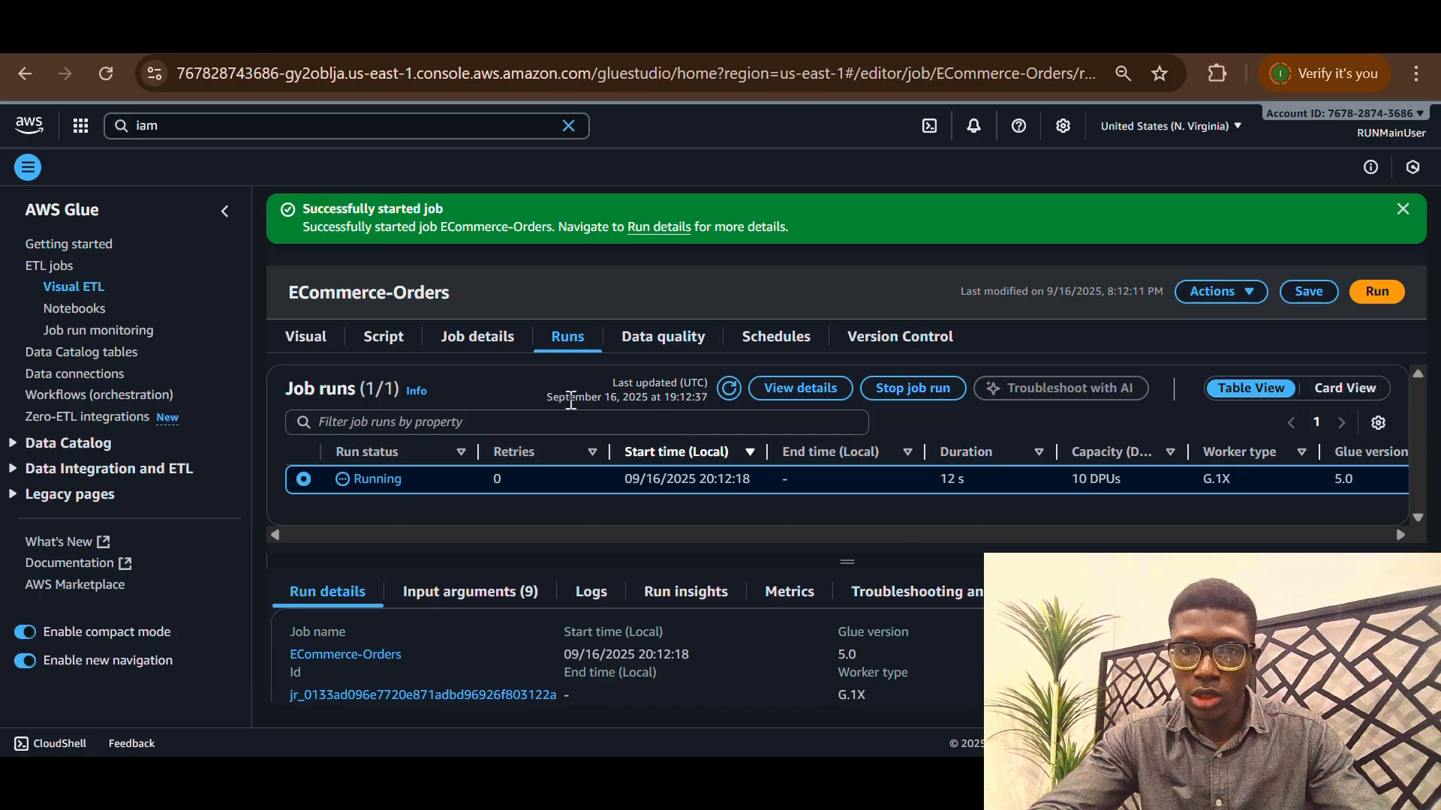
Open the full page of the current job run and examine its run details, input arguments and metrics charts
{"action": "left_click", "coordinate": [785, 390]}
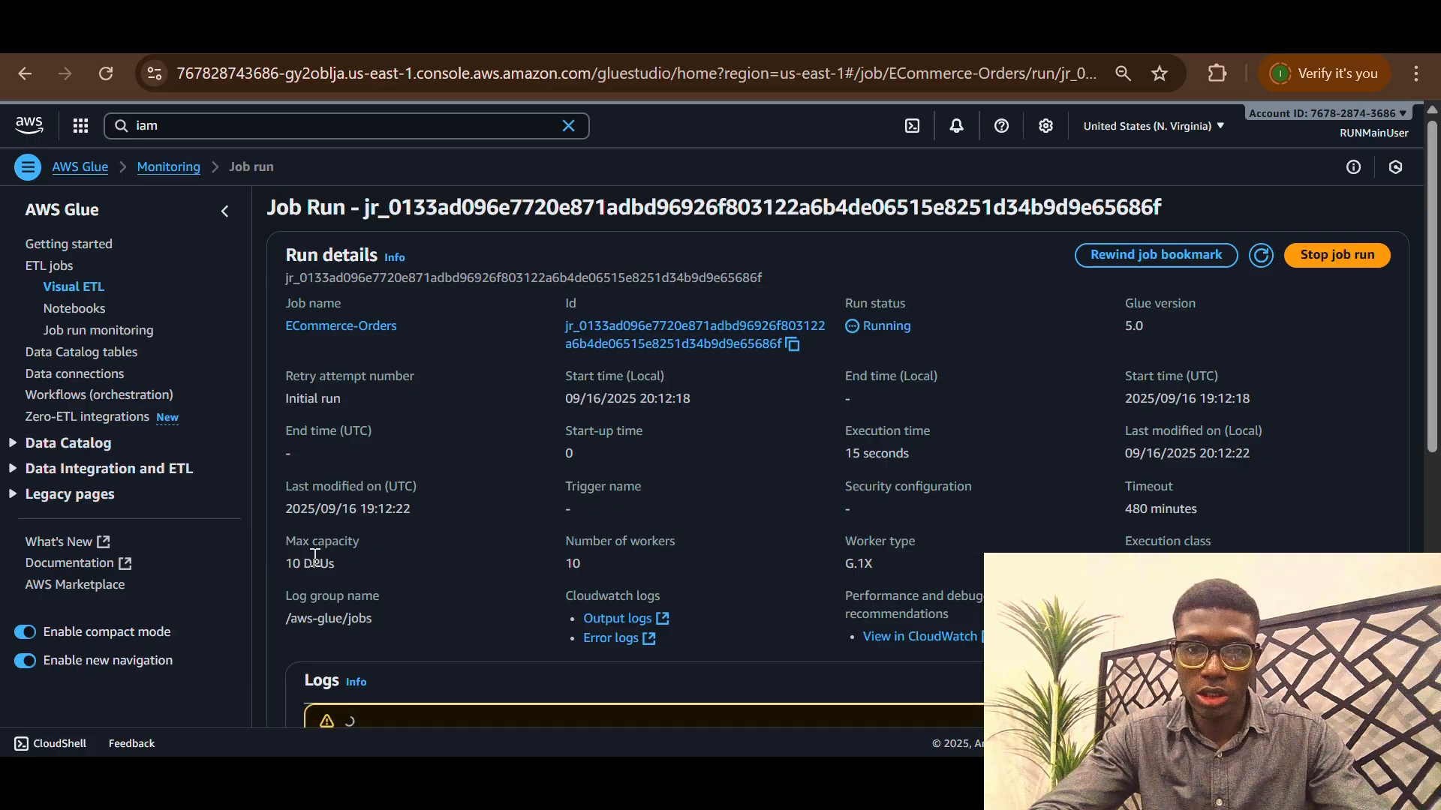
{"action": "scroll", "coordinate": [686, 506], "scroll_direction": "down", "scroll_amount": 4}
{"action": "scroll", "coordinate": [687, 506], "scroll_direction": "up", "scroll_amount": 4}
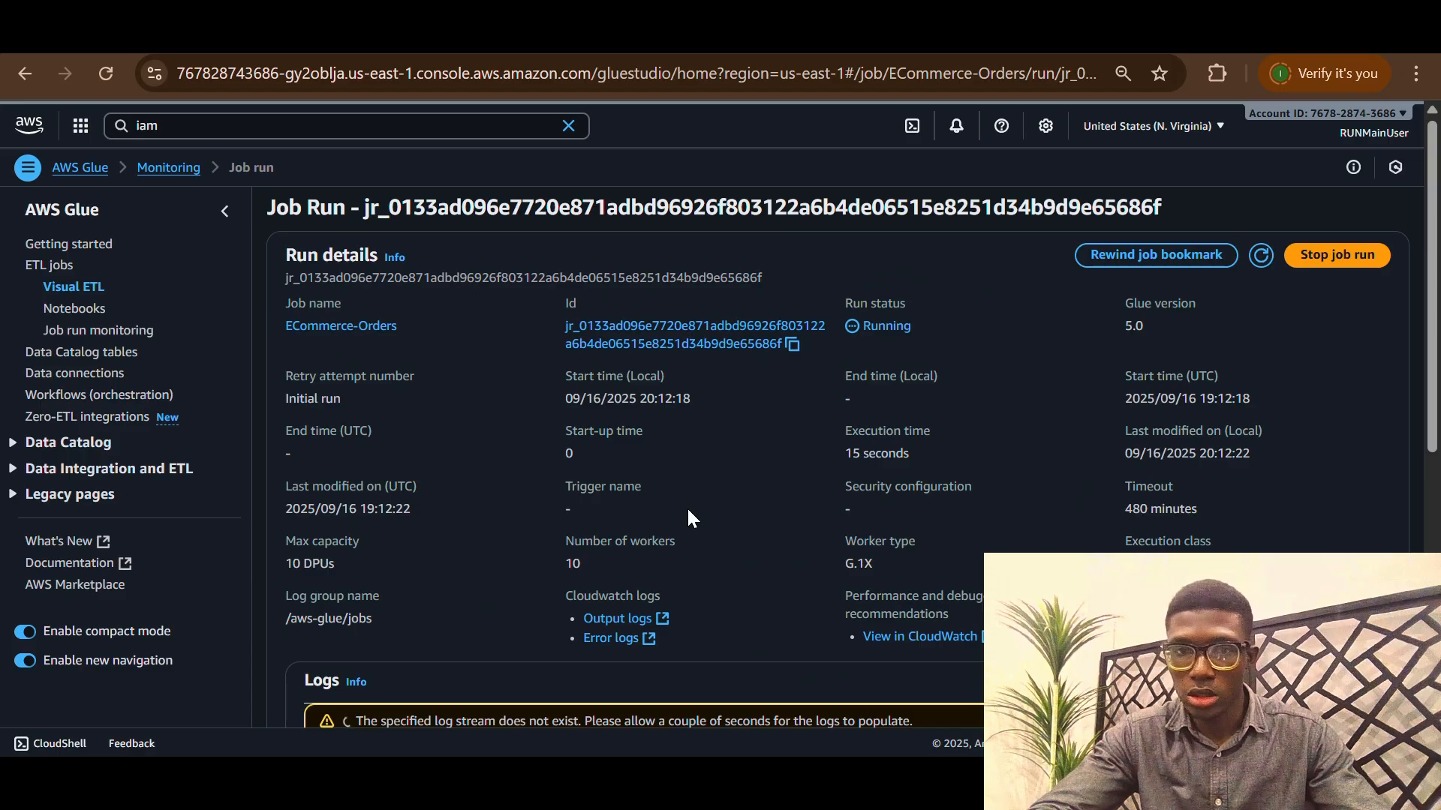
{"action": "scroll", "coordinate": [1061, 396], "scroll_direction": "down", "scroll_amount": 10}
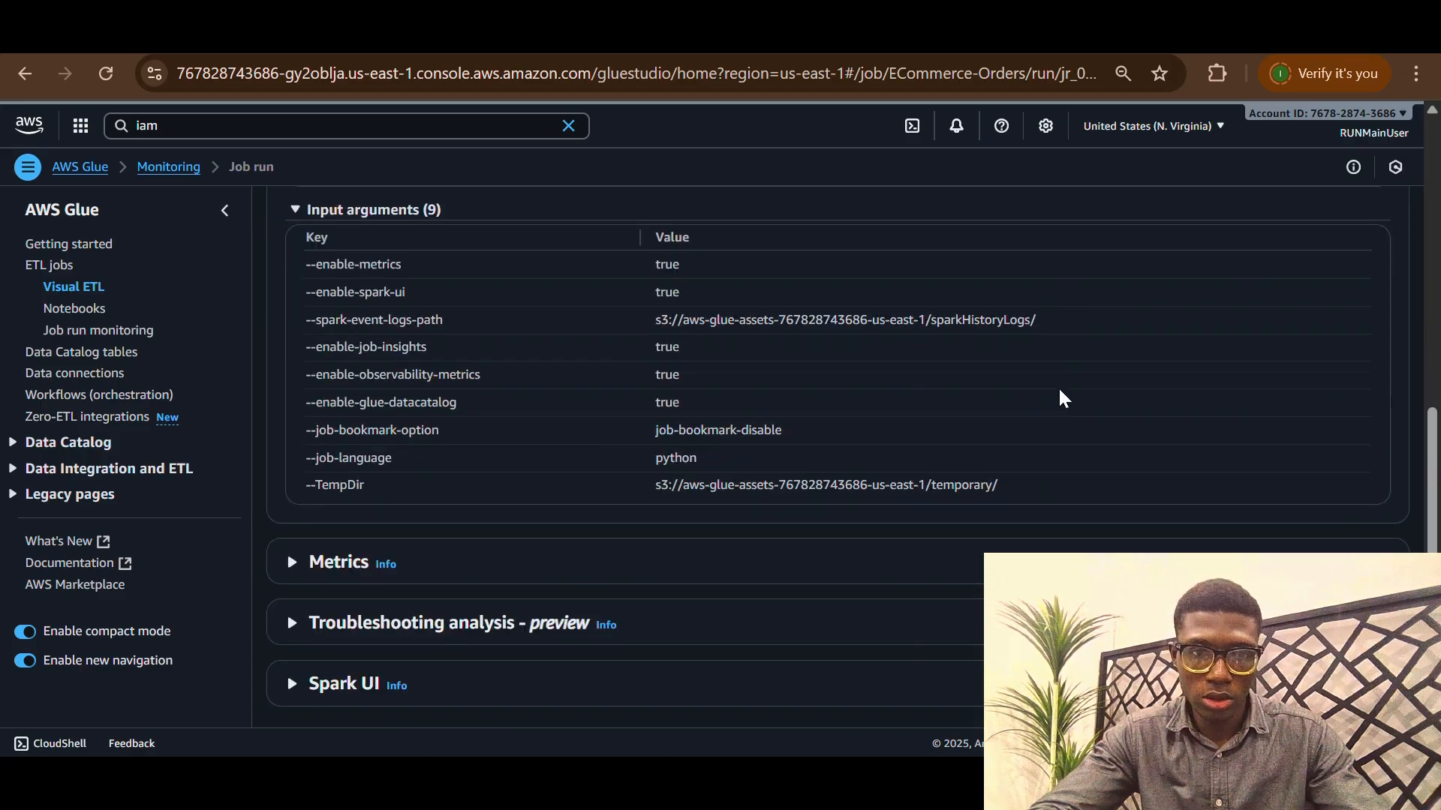
{"action": "left_click", "coordinate": [292, 562]}
{"action": "scroll", "coordinate": [728, 517], "scroll_direction": "down", "scroll_amount": 6}
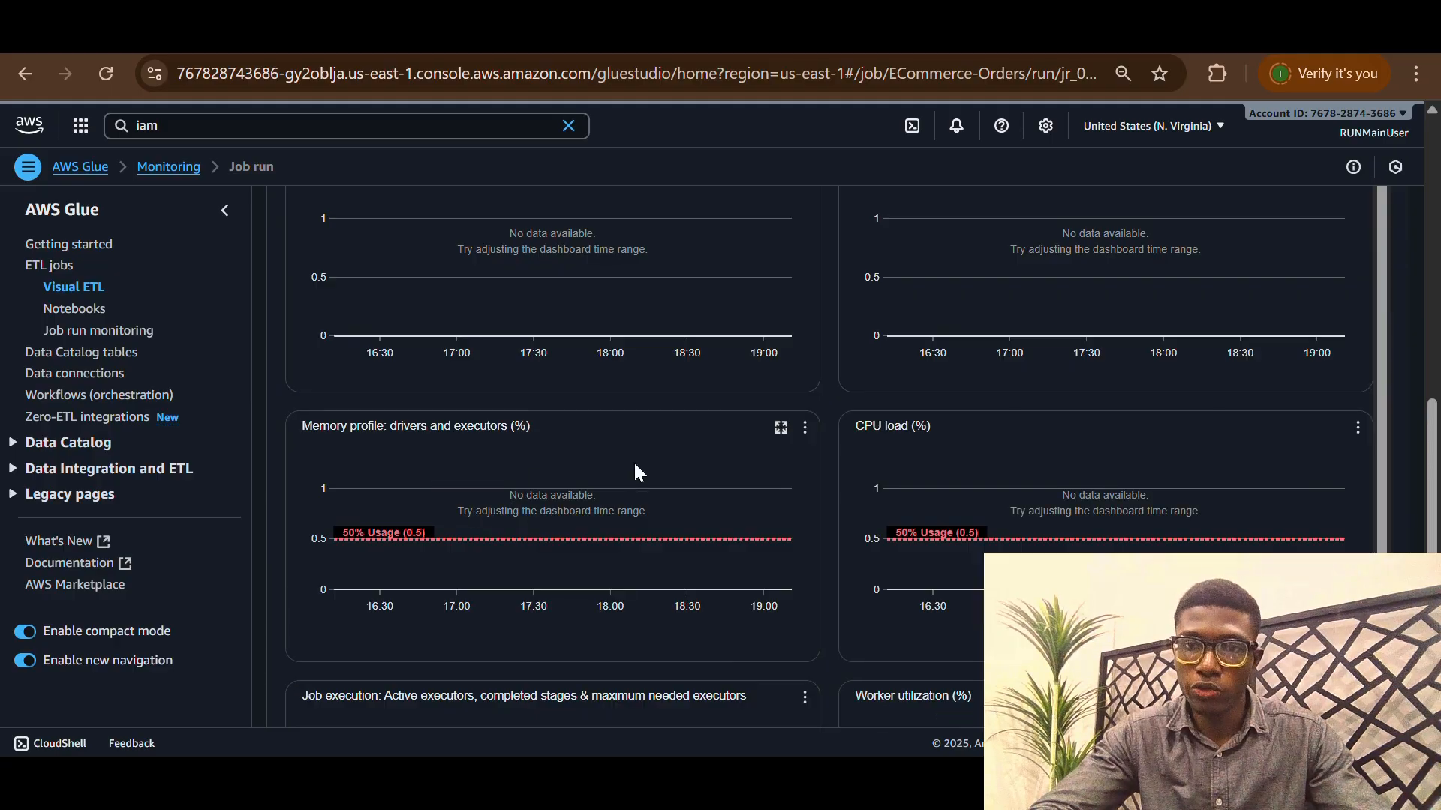
{"action": "scroll", "coordinate": [915, 537], "scroll_direction": "down", "scroll_amount": 7}
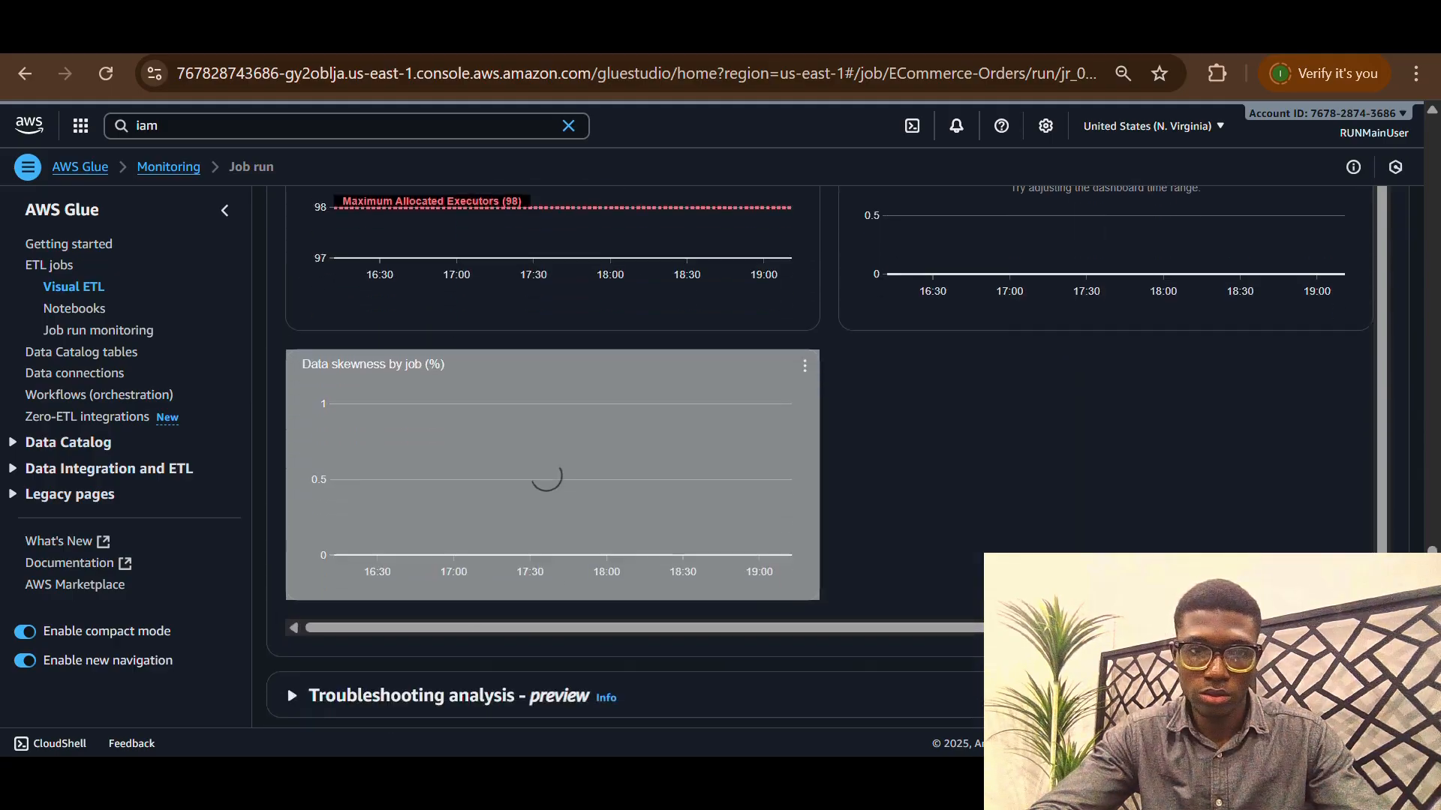
{"action": "scroll", "coordinate": [825, 450], "scroll_direction": "down", "scroll_amount": 1}
{"action": "scroll", "coordinate": [279, 568], "scroll_direction": "up", "scroll_amount": 10}
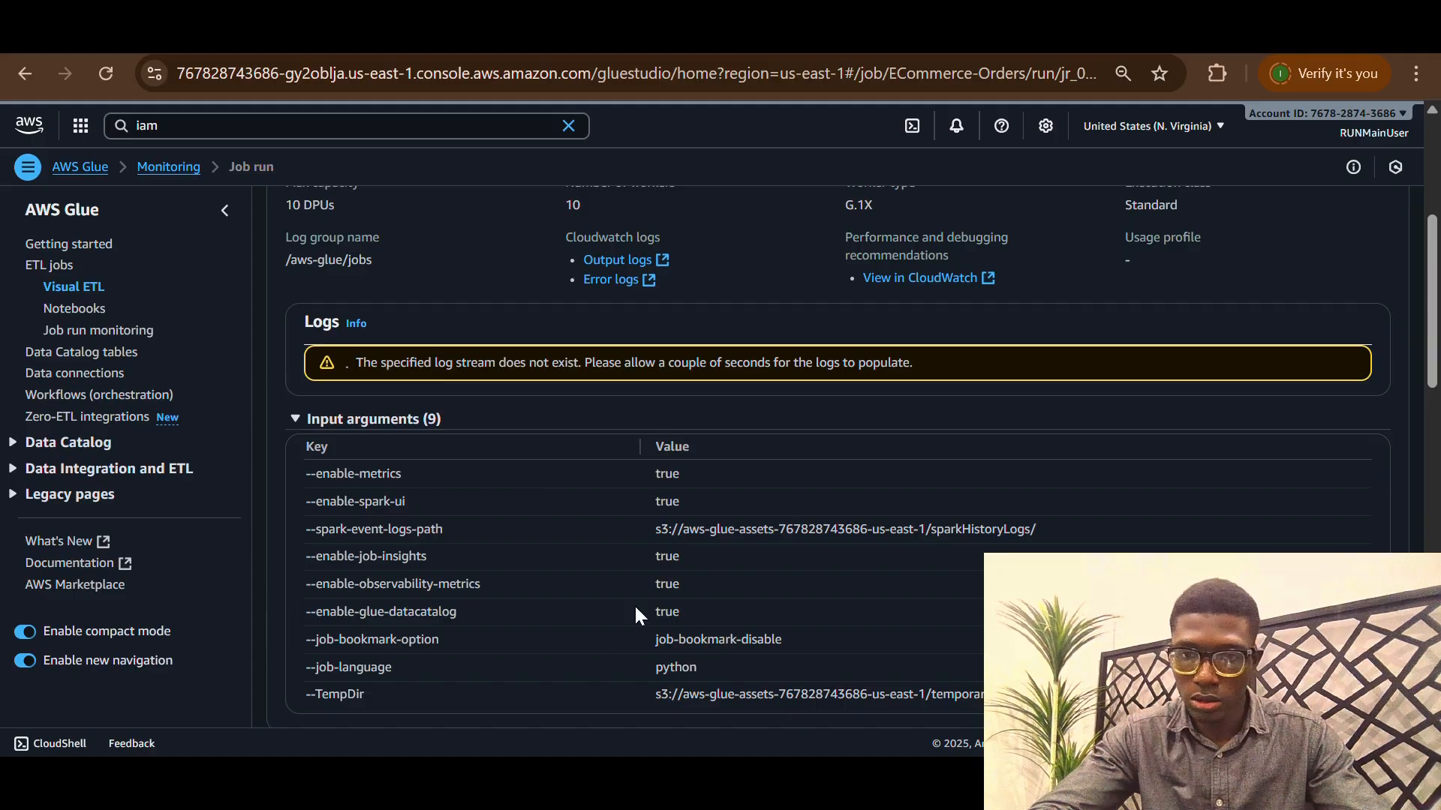
{"action": "scroll", "coordinate": [843, 547], "scroll_direction": "up", "scroll_amount": 5}
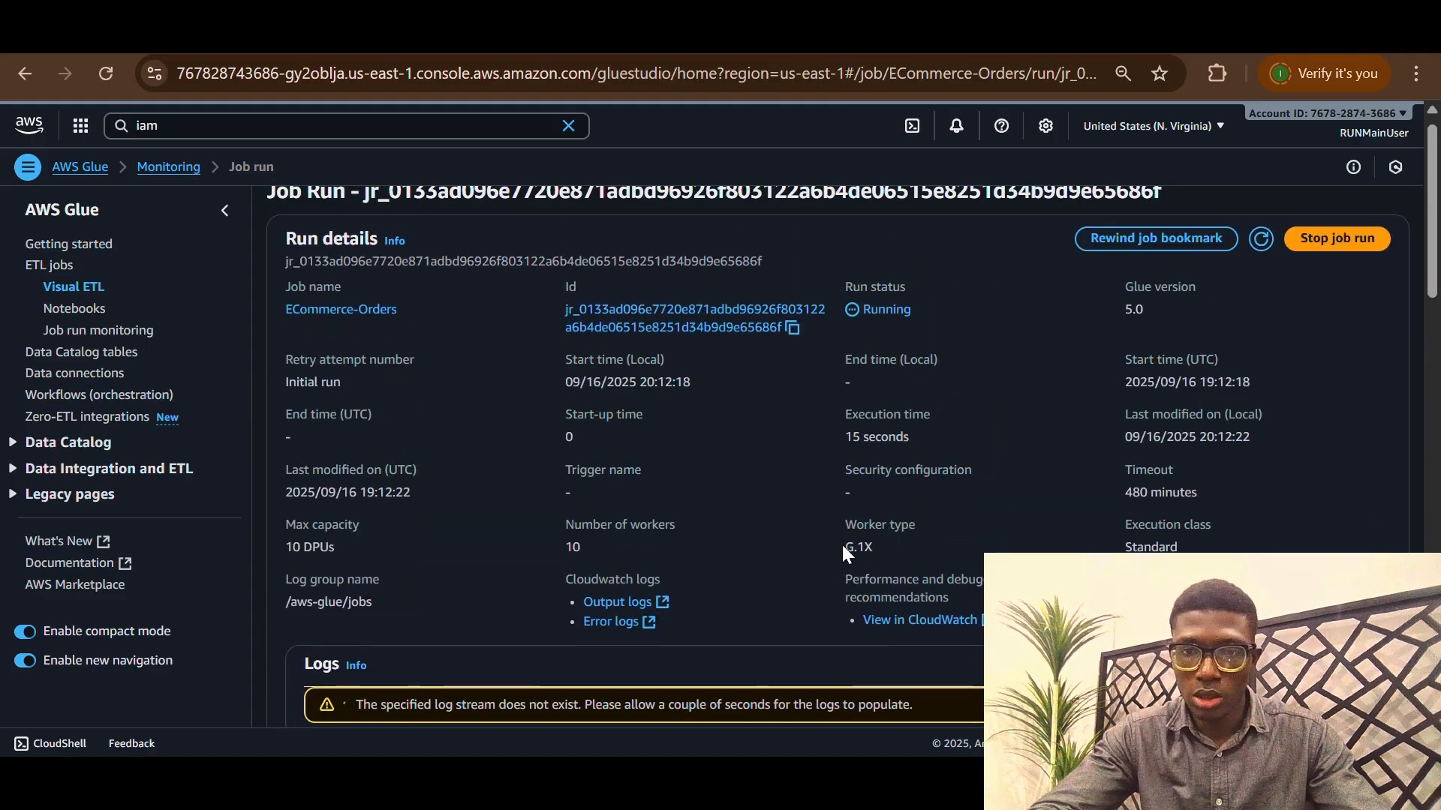
Open the run's performance and debugging recommendations in CloudWatch, close them, and refresh the run details
{"action": "left_click", "coordinate": [924, 619]}
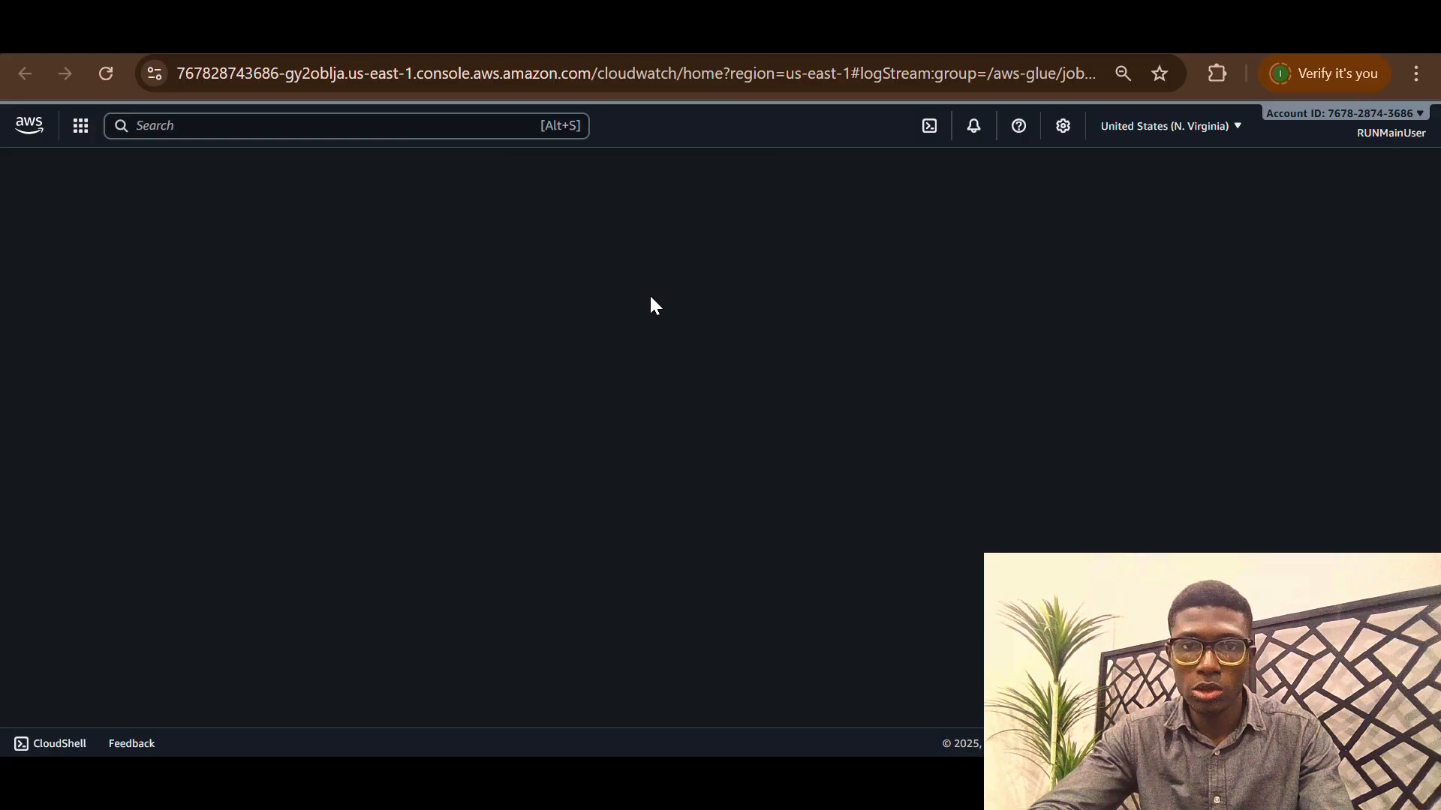
{"action": "key", "text": "ctrl+w"}
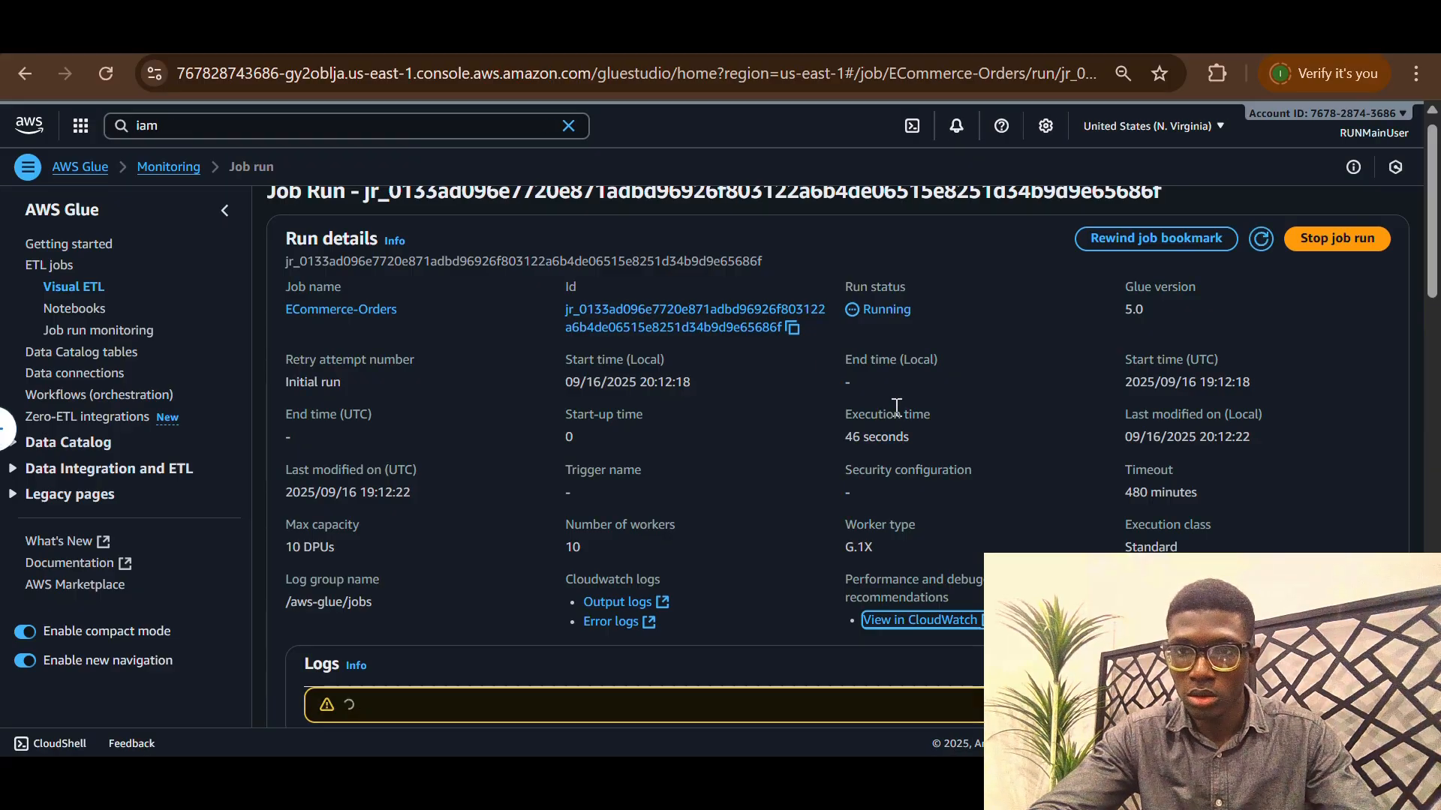
{"action": "left_click", "coordinate": [1261, 239]}
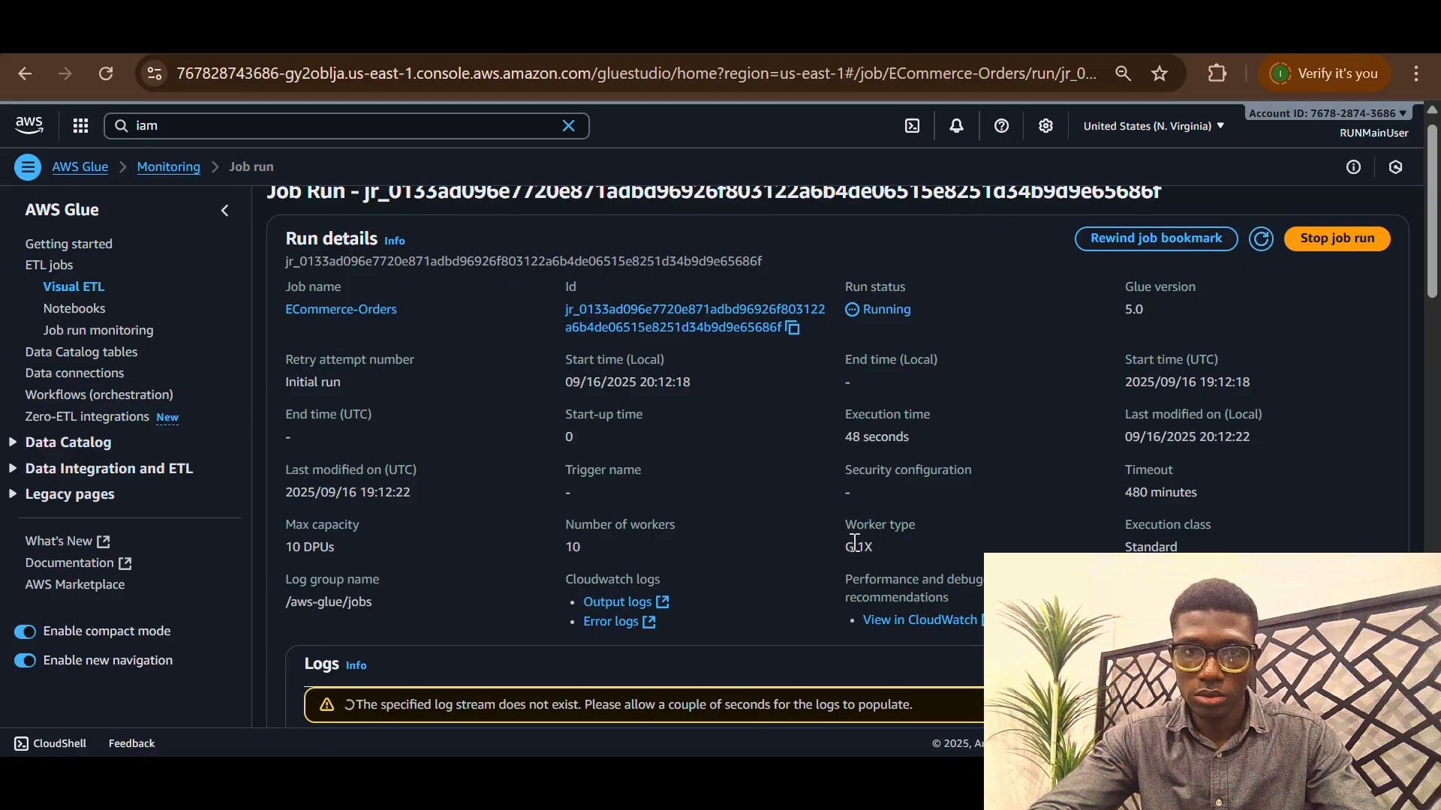
{"action": "scroll", "coordinate": [854, 542], "scroll_direction": "up", "scroll_amount": 1}
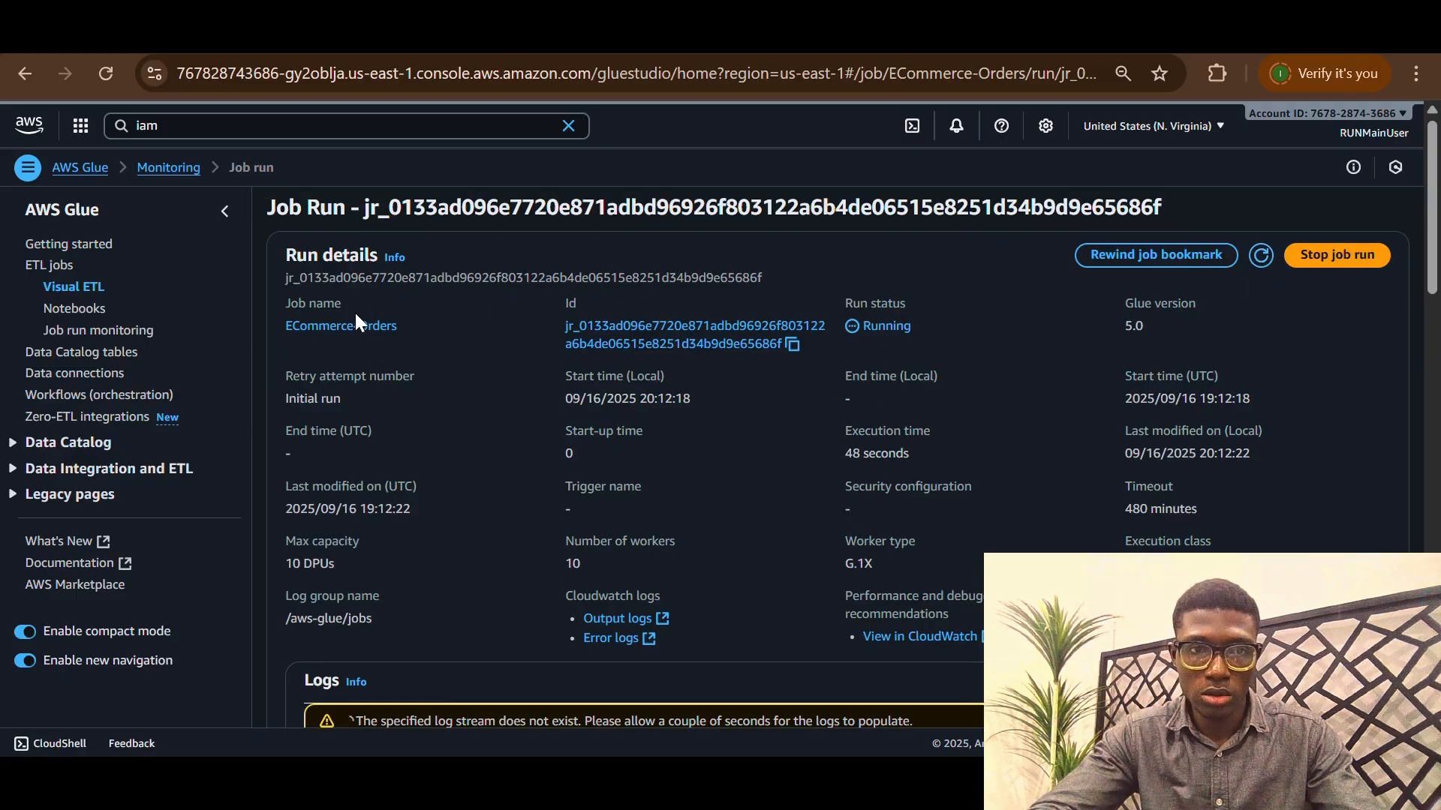
Check and refresh the run's log streams in the CloudWatch /aws-glue/jobs/error log group, then return to the ECommerce-Orders job details in AWS Glue
{"action": "left_click", "coordinate": [328, 325]}
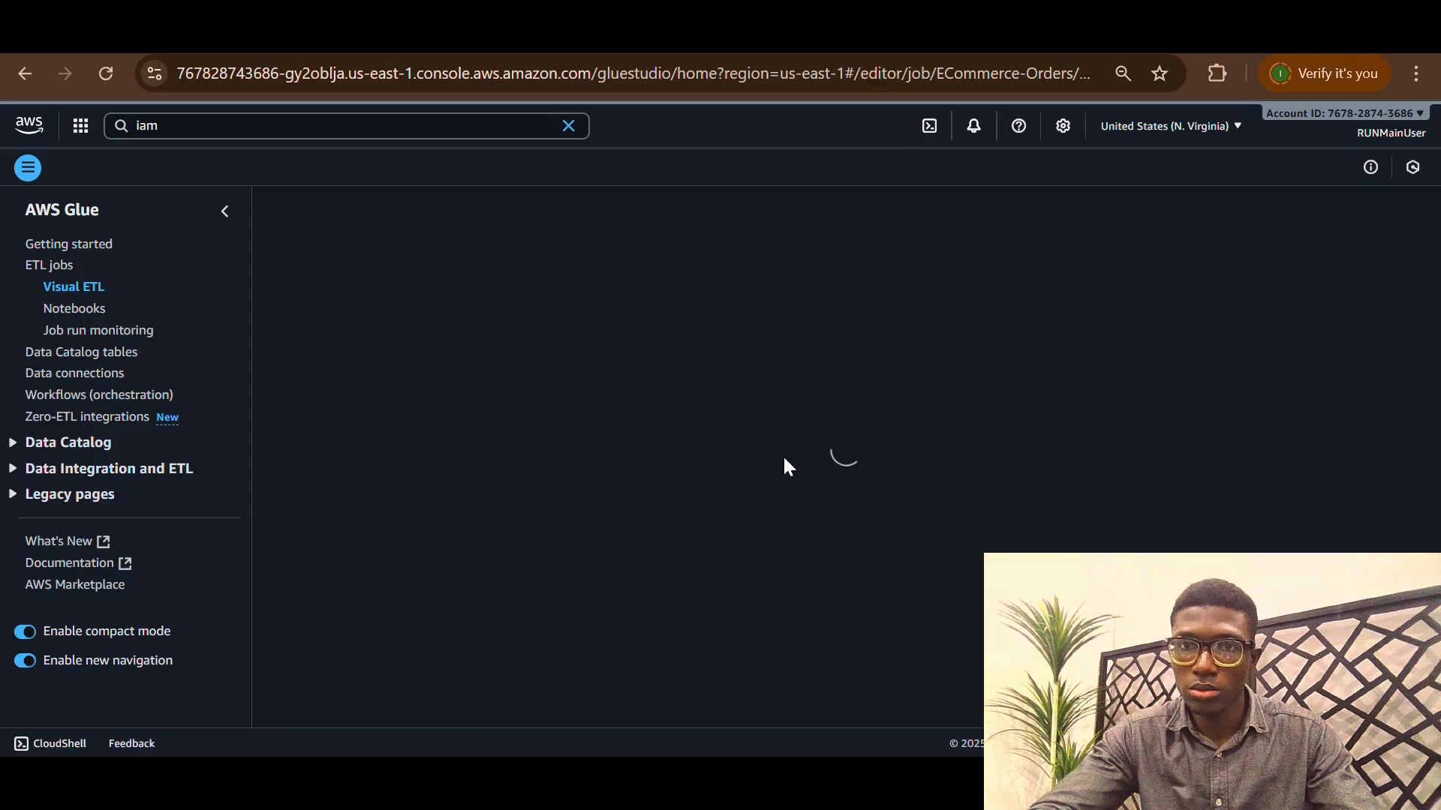
{"action": "key", "text": "ctrl+Tab"}
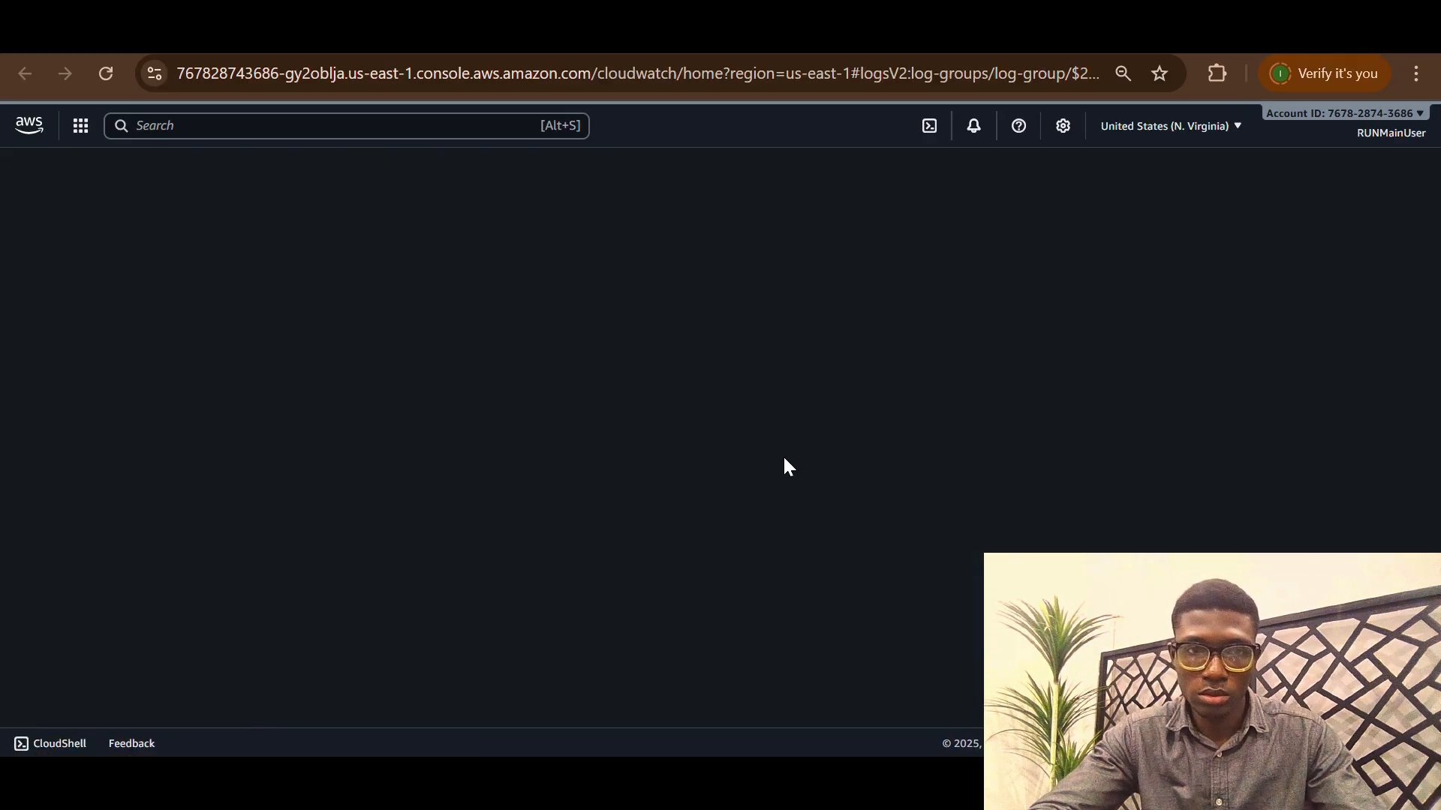
{"action": "scroll", "coordinate": [620, 480], "scroll_direction": "down", "scroll_amount": 2}
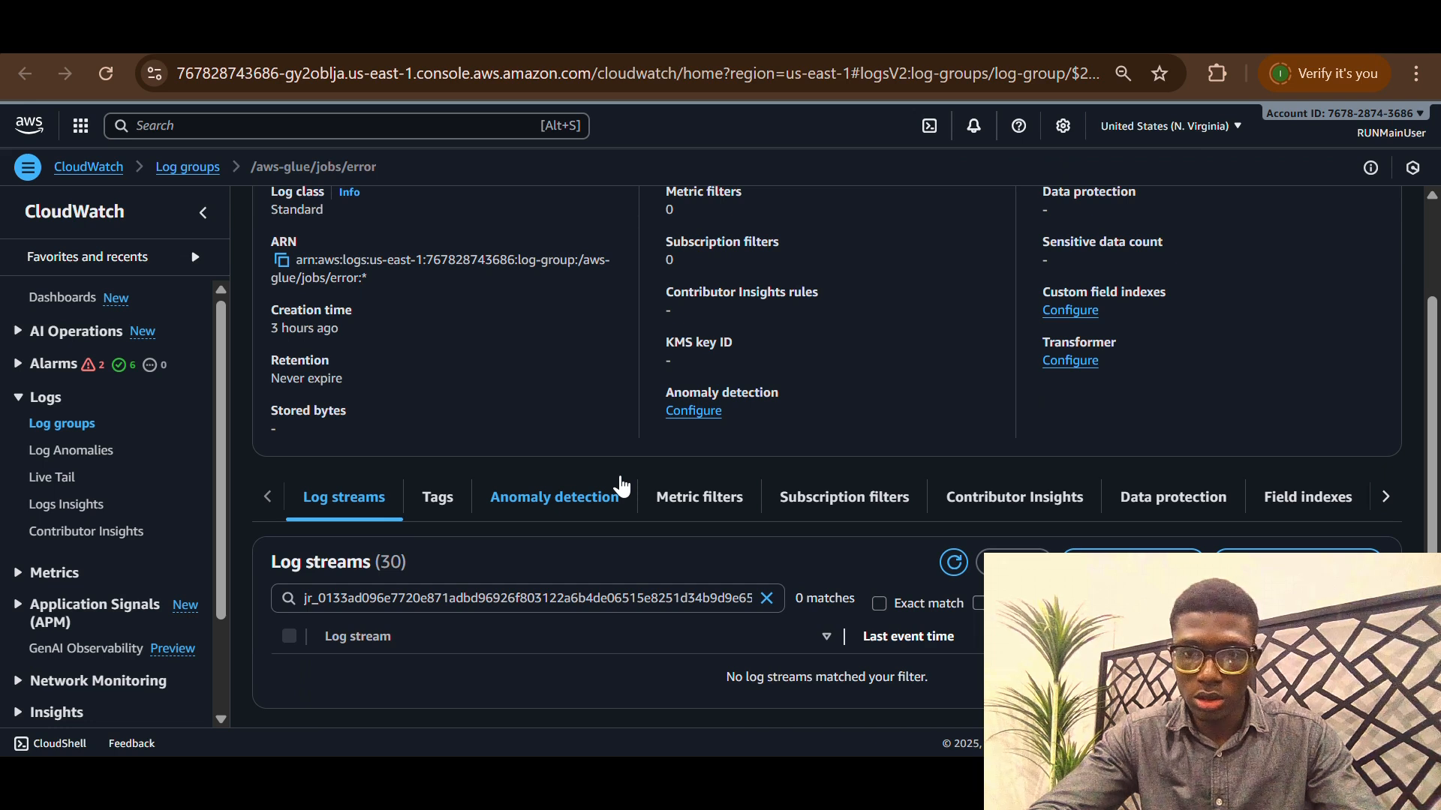
{"action": "scroll", "coordinate": [620, 486], "scroll_direction": "up", "scroll_amount": 2}
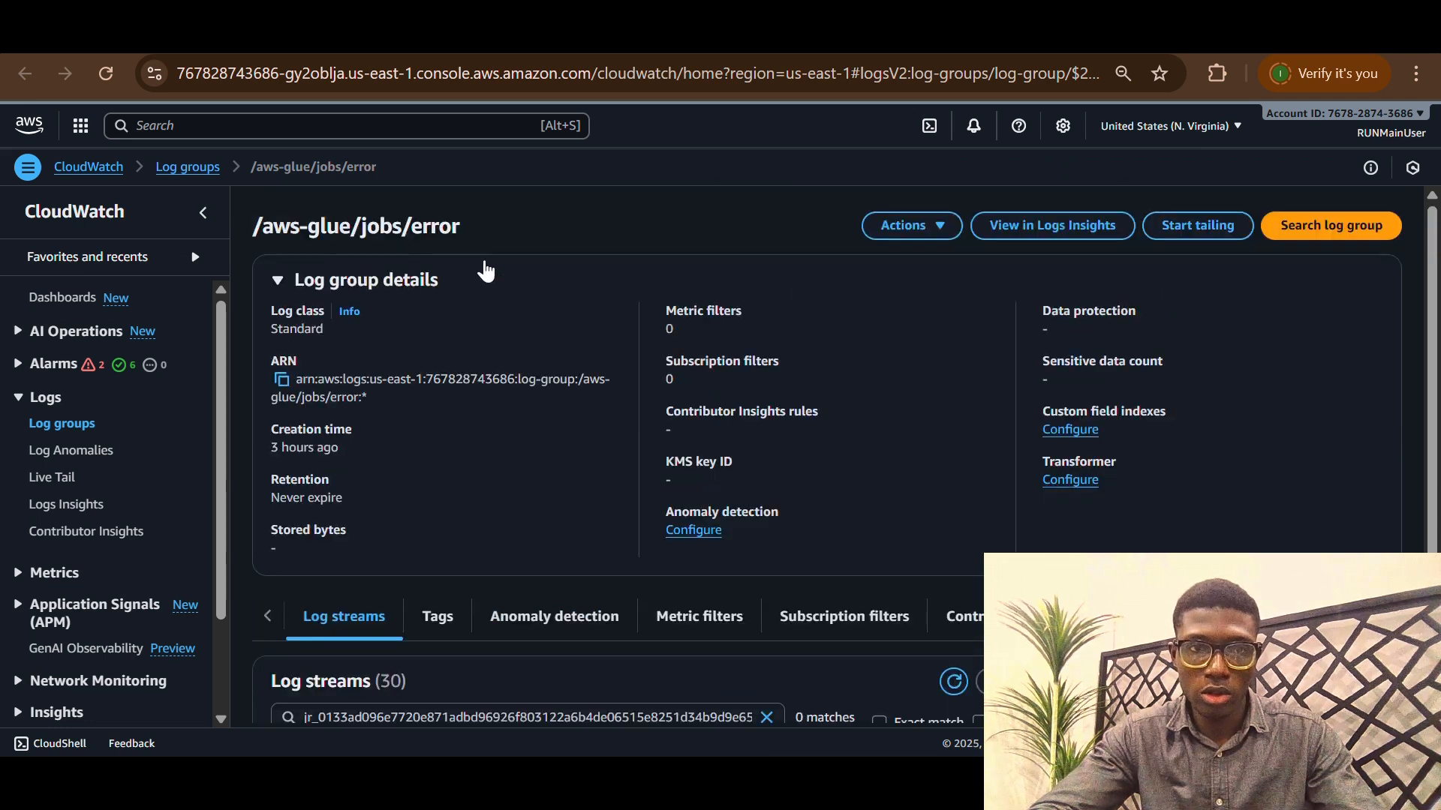
{"action": "scroll", "coordinate": [657, 488], "scroll_direction": "down", "scroll_amount": 2}
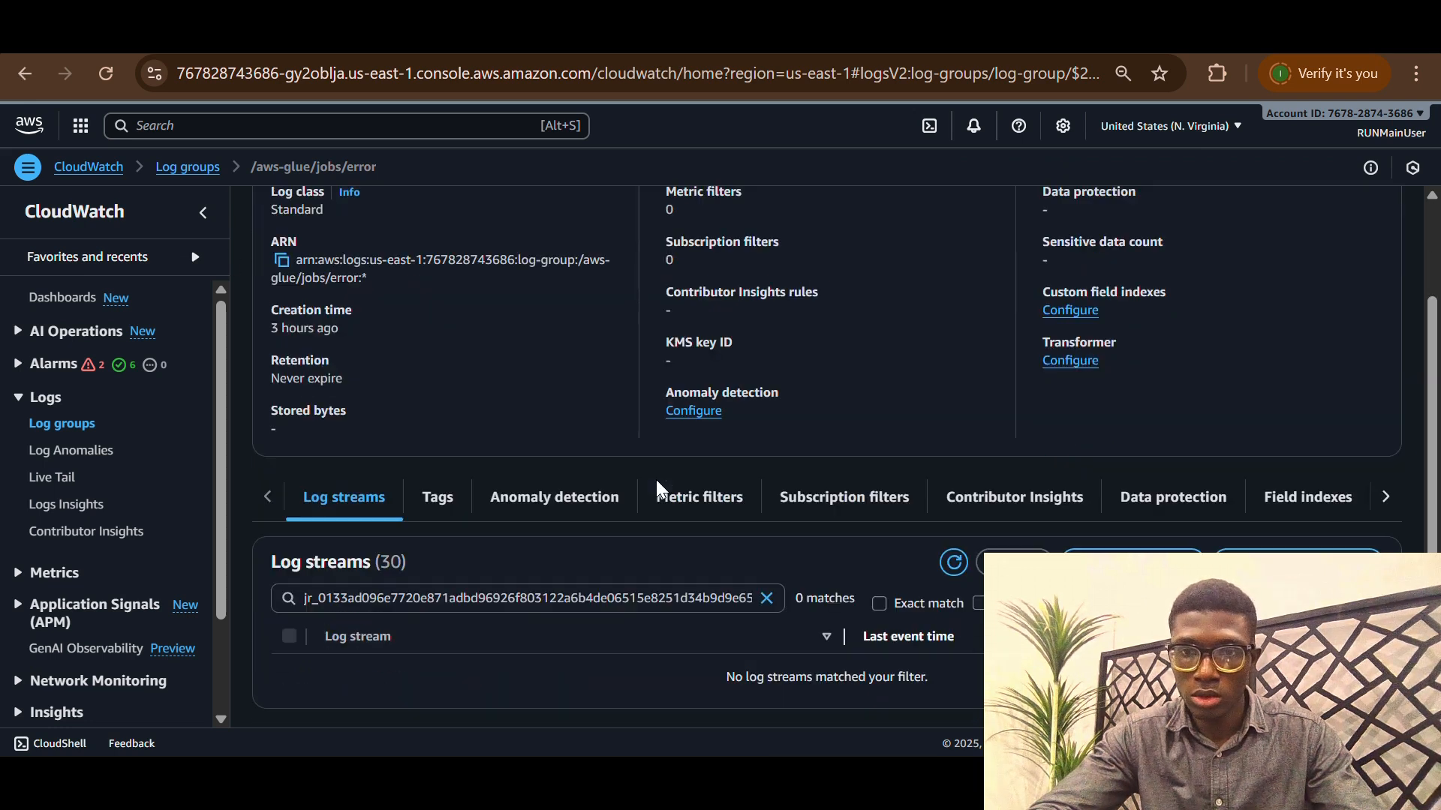
{"action": "left_click", "coordinate": [953, 562]}
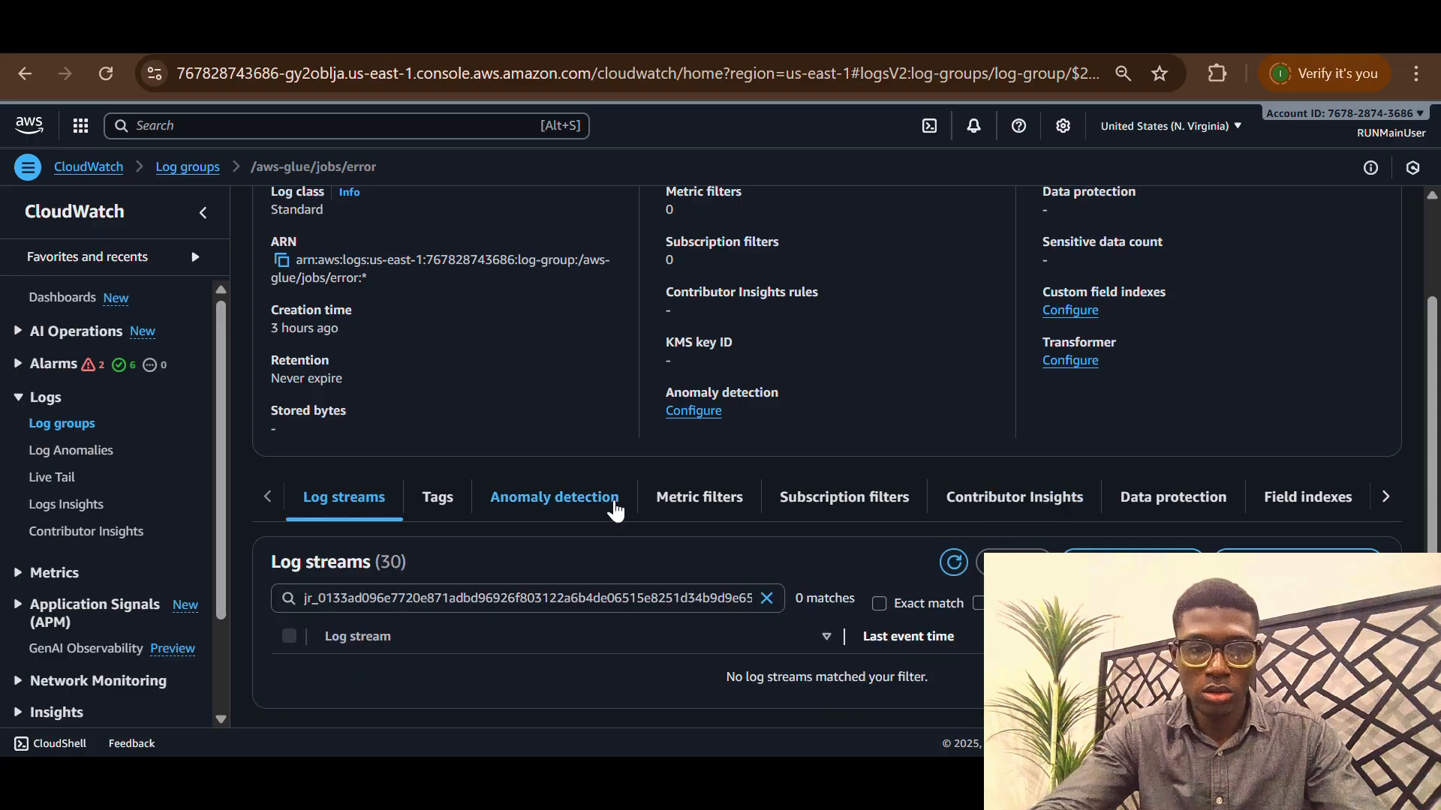
{"action": "key", "text": "ctrl+shift+Tab"}
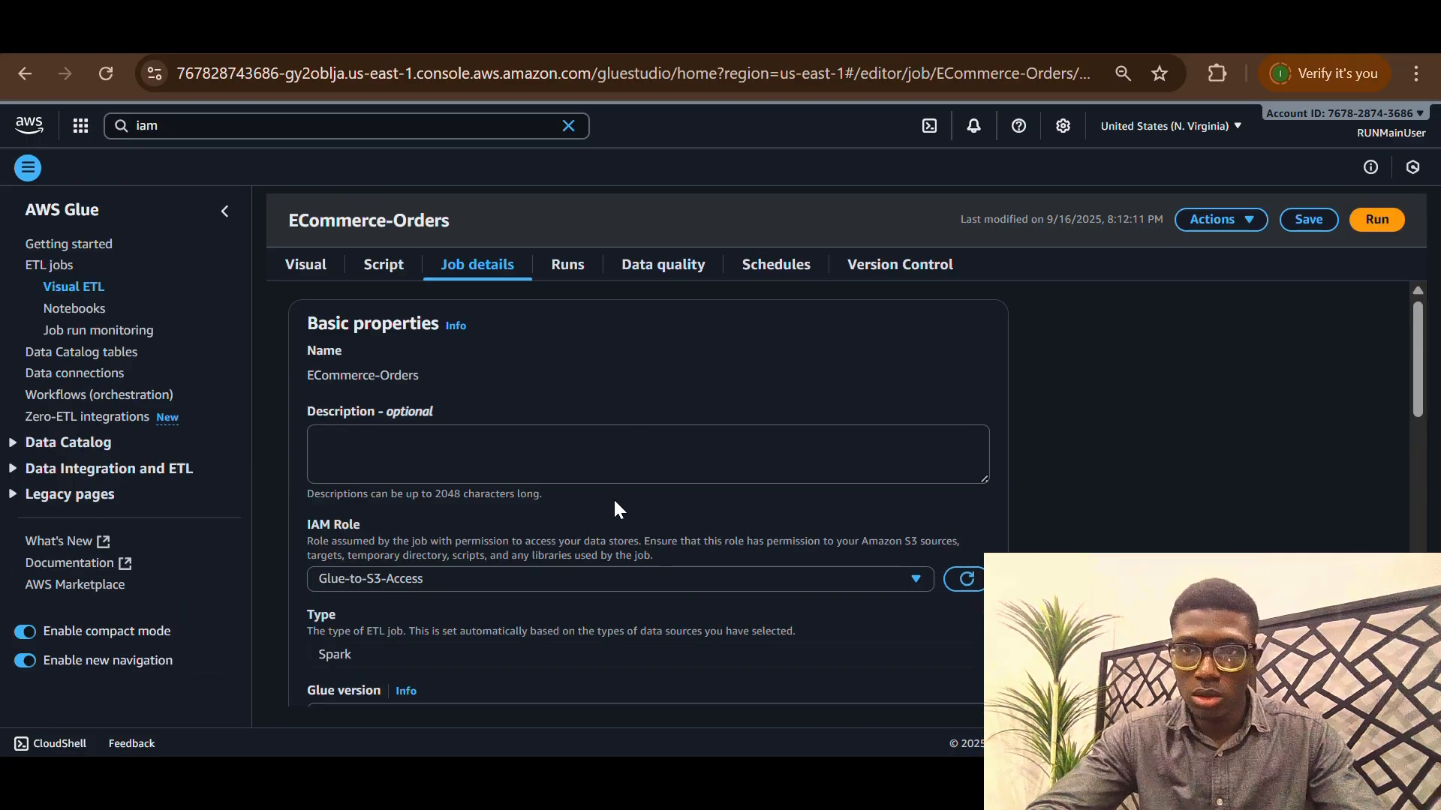
{"action": "right_click", "coordinate": [441, 343]}
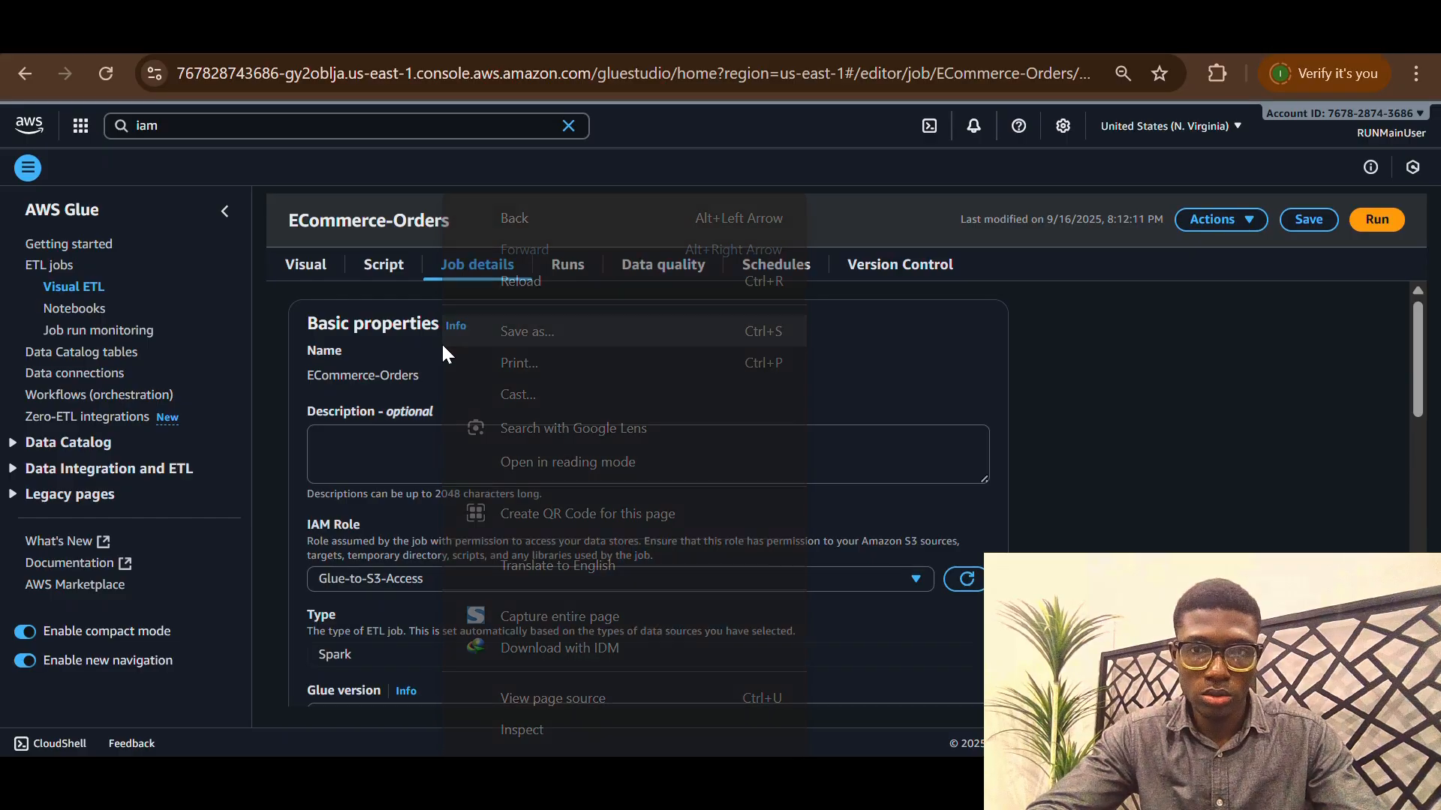
Reopen the ECommerce-Orders run list, refresh the run's status twice, and enlarge the list area above the run details
{"action": "triple_click", "coordinate": [1228, 399]}
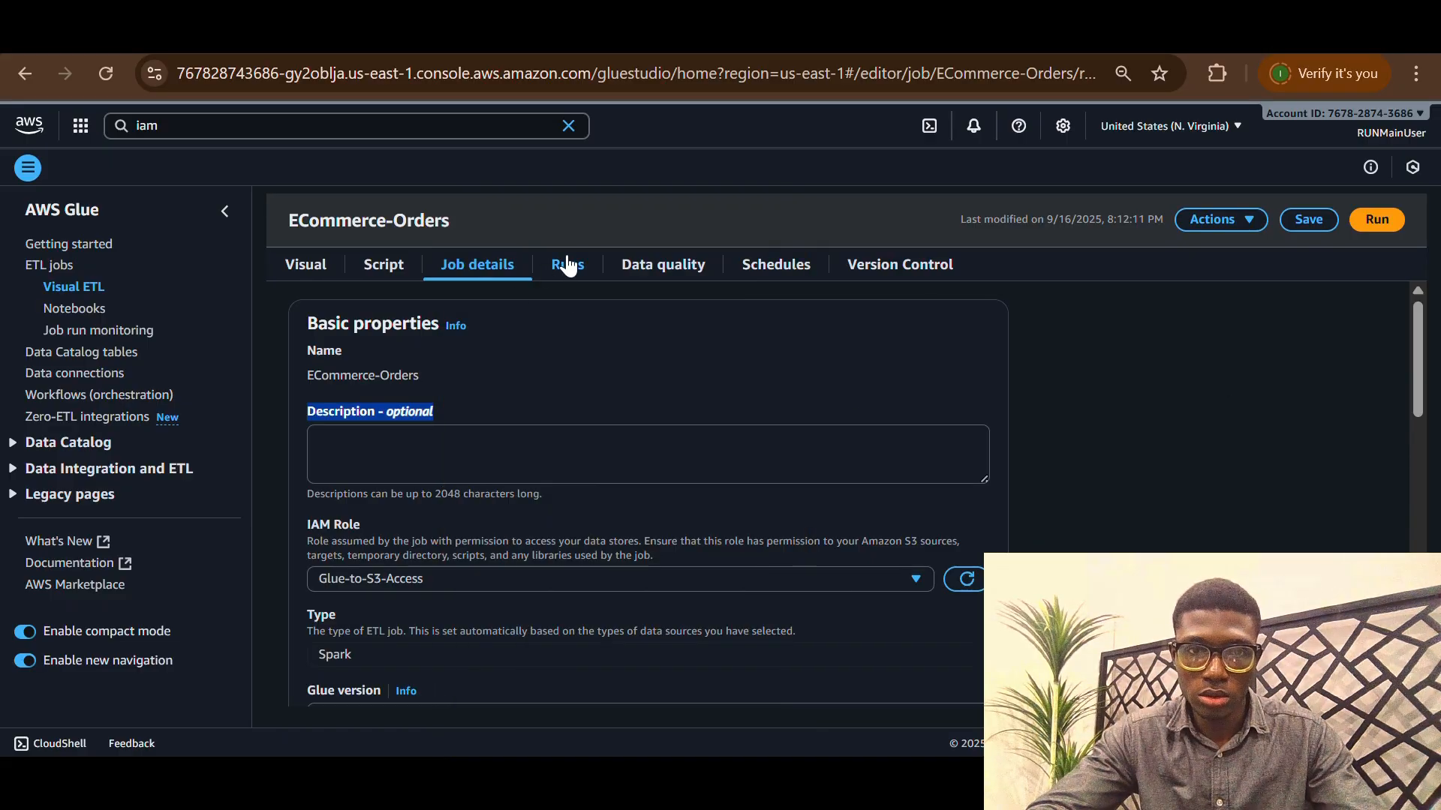
{"action": "left_click", "coordinate": [568, 265]}
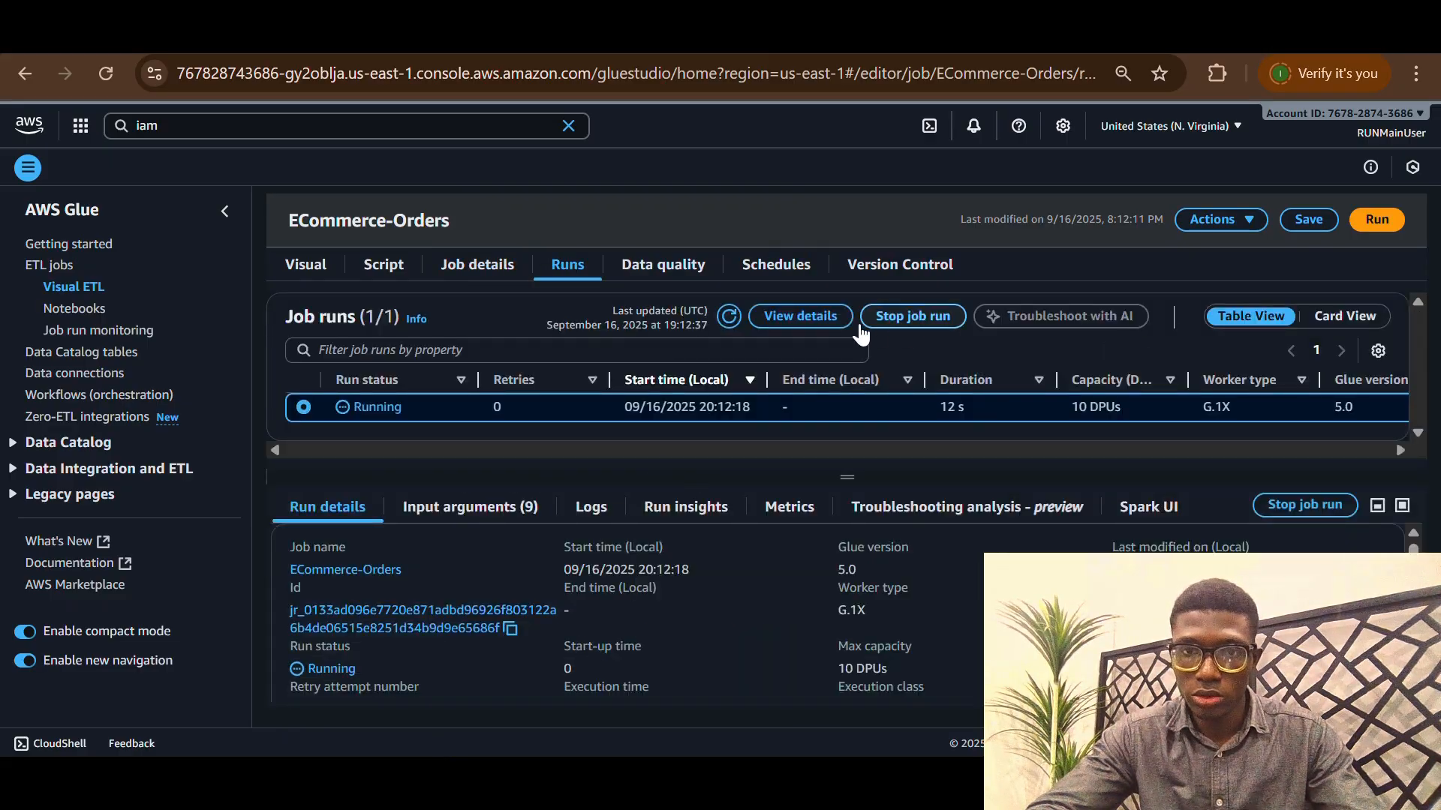
{"action": "left_click", "coordinate": [727, 315]}
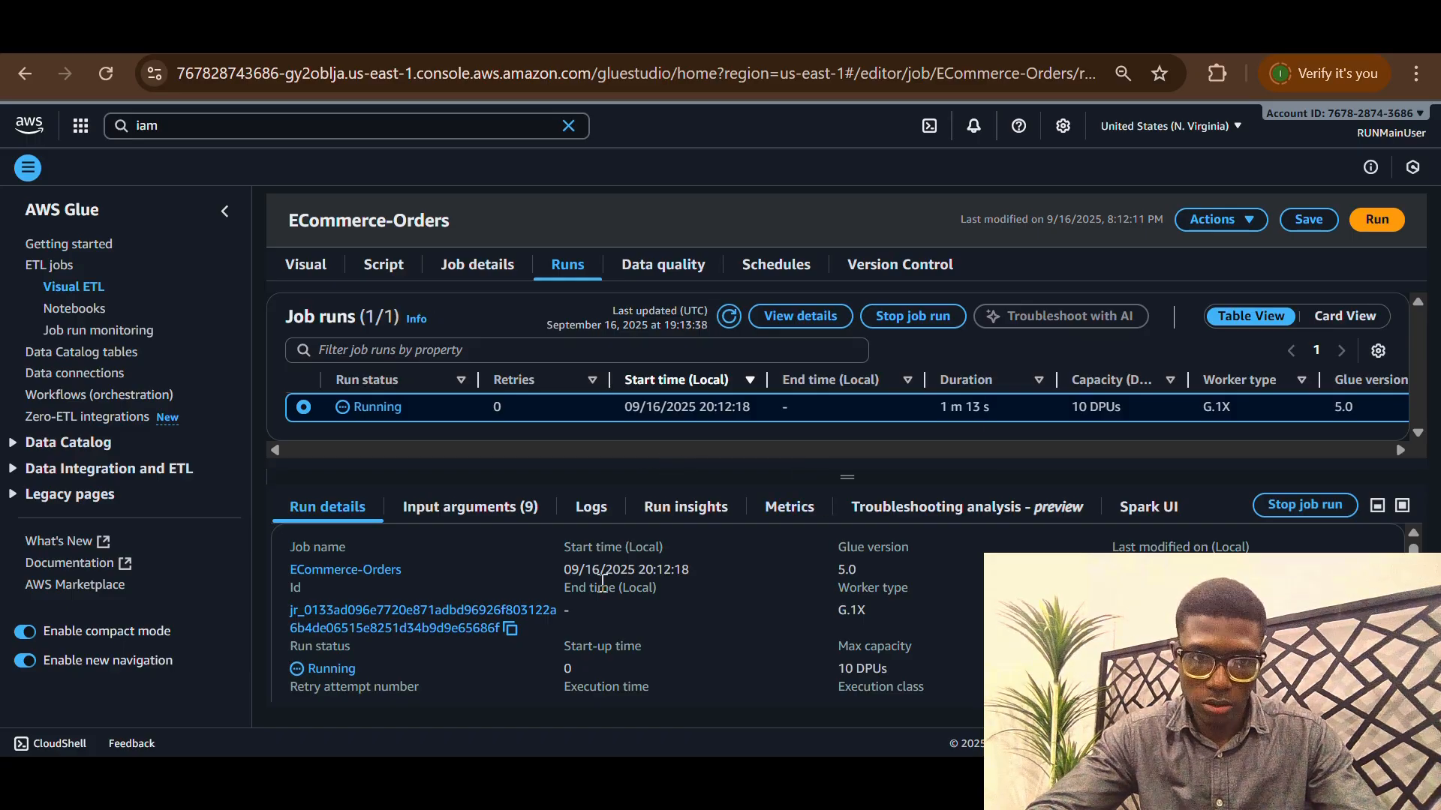
{"action": "scroll", "coordinate": [706, 651], "scroll_direction": "down", "scroll_amount": 2}
{"action": "scroll", "coordinate": [705, 651], "scroll_direction": "up", "scroll_amount": 2}
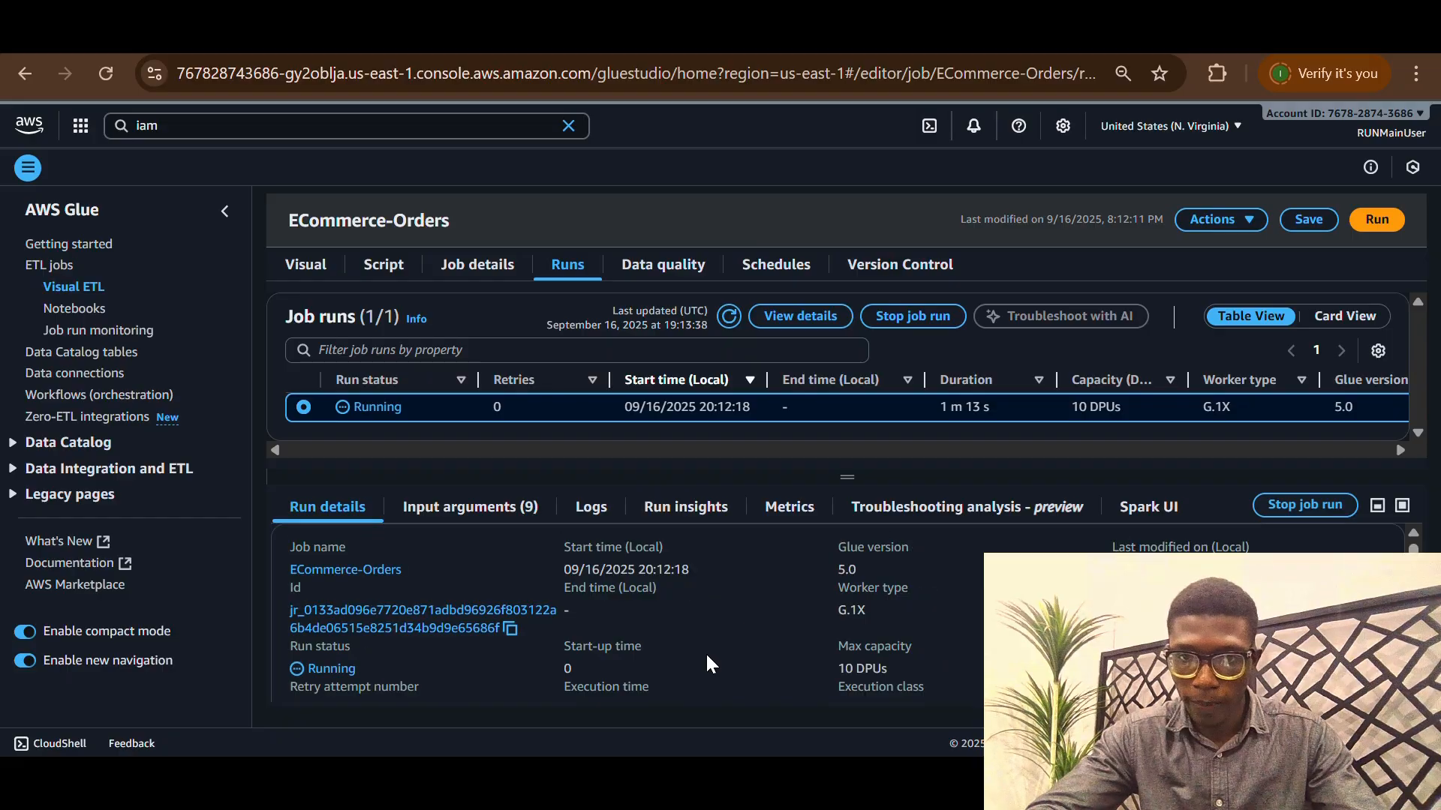
{"action": "left_click_drag", "start_coordinate": [855, 479], "coordinate": [848, 572]}
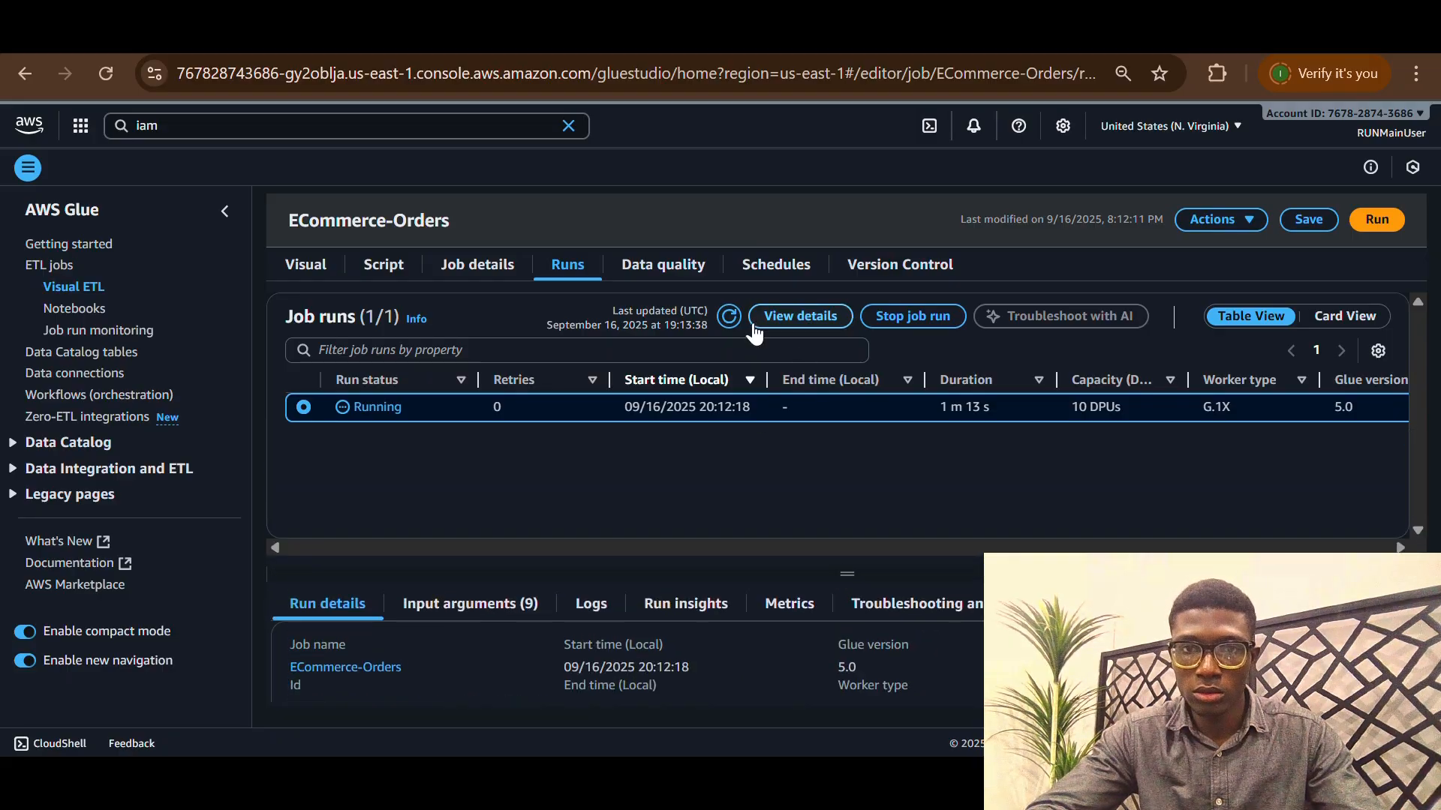
{"action": "left_click", "coordinate": [726, 314]}
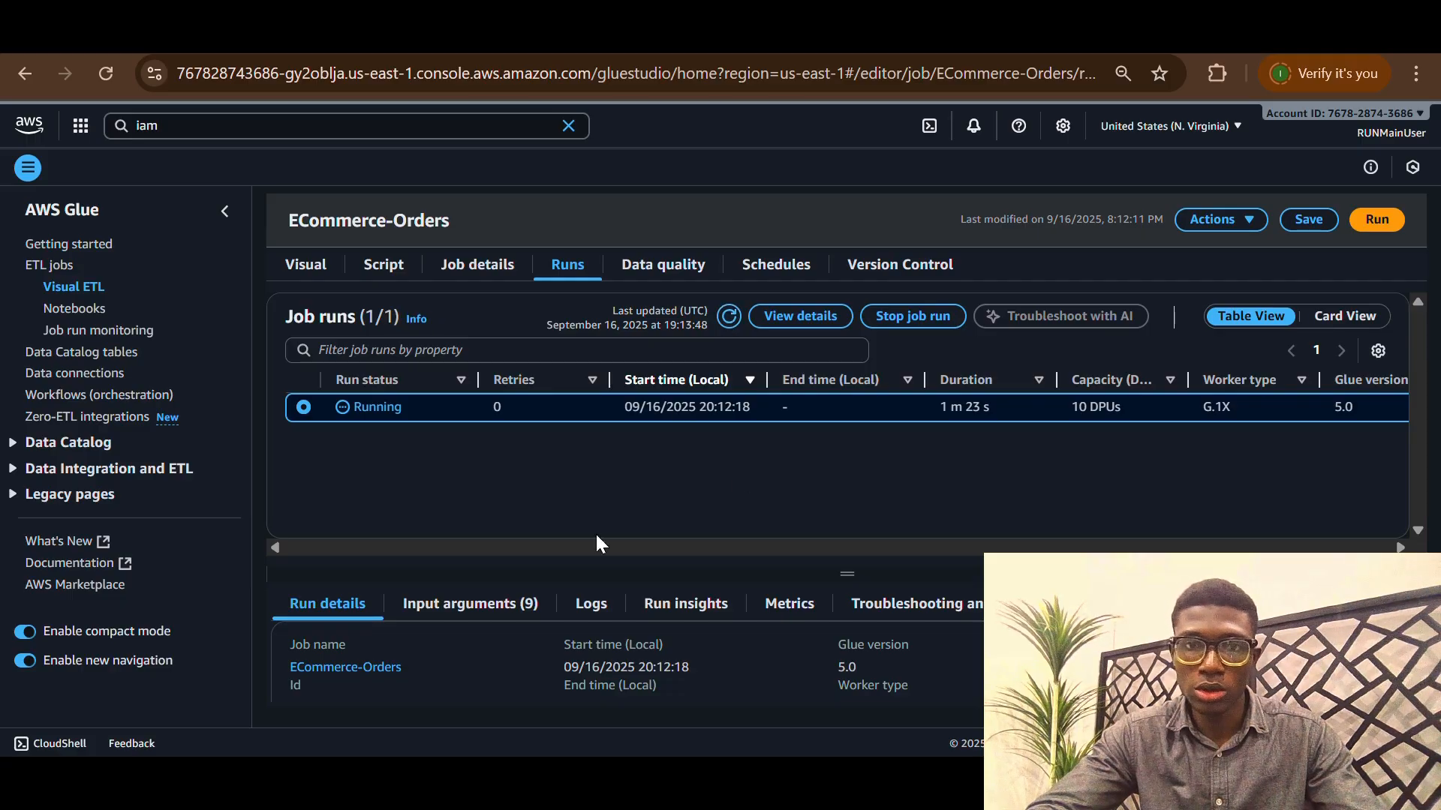
Review the job's configuration, from IAM role, Glue version and worker type to job bookmark and flex execution
{"action": "left_click", "coordinate": [475, 264]}
{"action": "scroll", "coordinate": [561, 521], "scroll_direction": "down", "scroll_amount": 15}
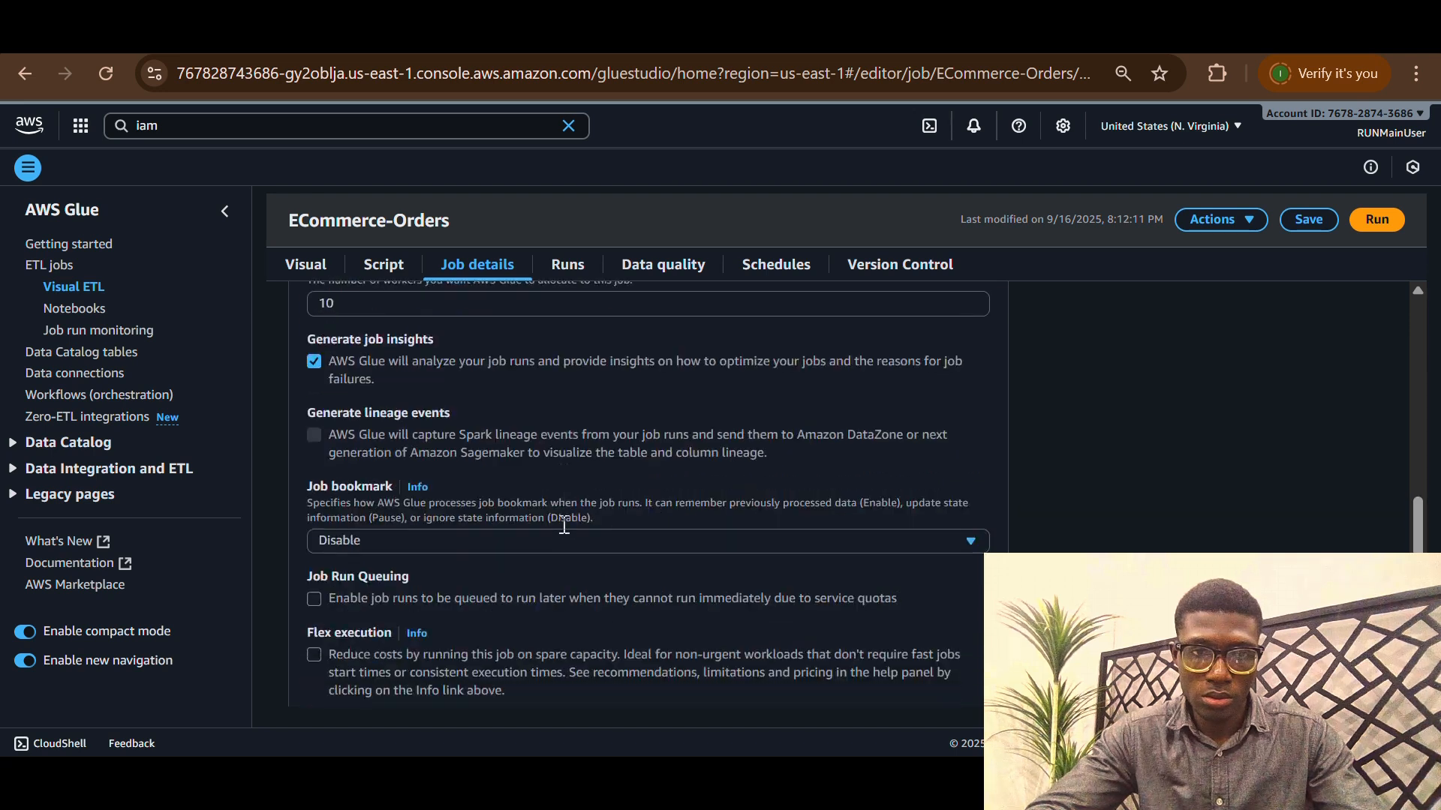
{"action": "scroll", "coordinate": [564, 523], "scroll_direction": "up", "scroll_amount": 10}
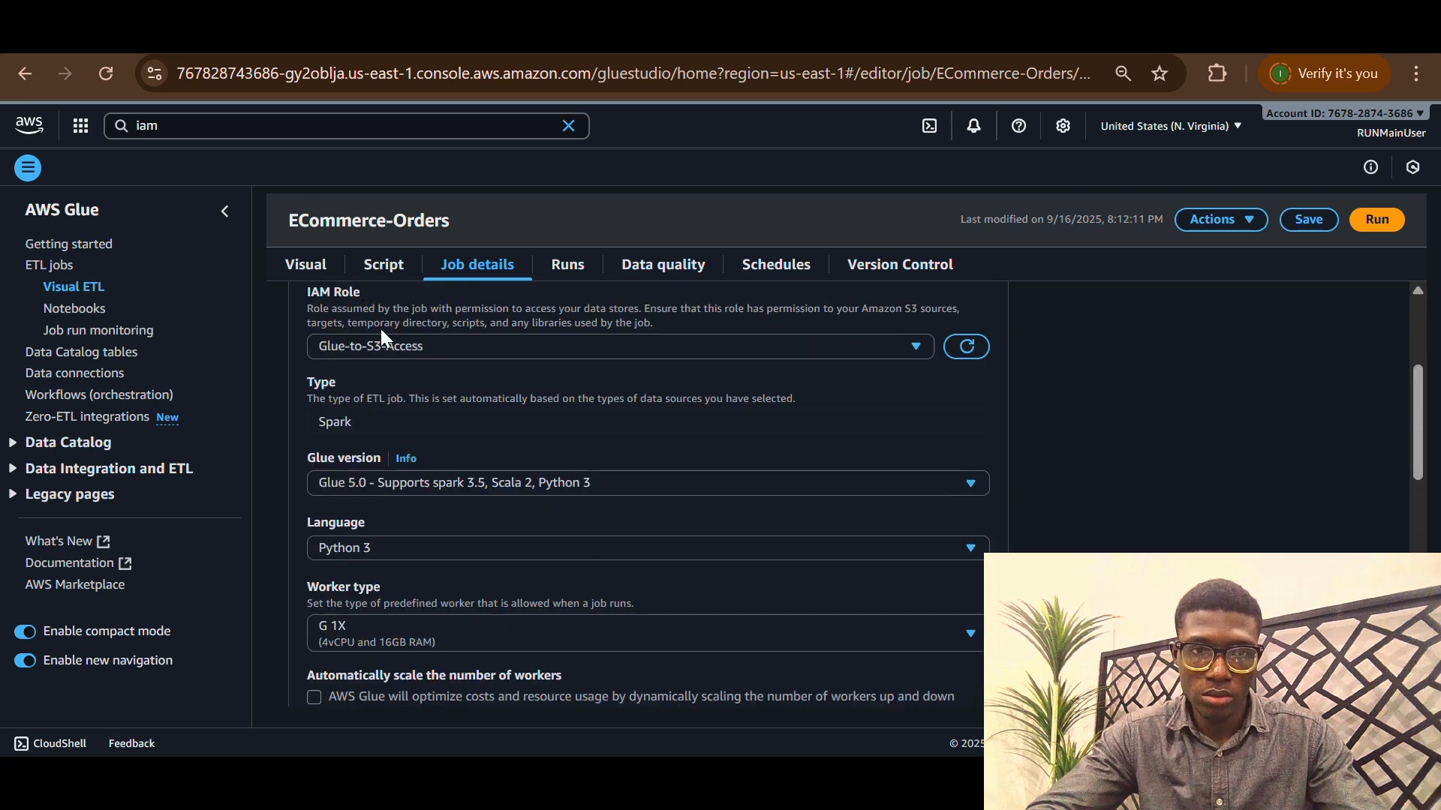
Open the job's generated script and read through its imports, job initialization, data quality ruleset and node code
{"action": "left_click", "coordinate": [381, 268]}
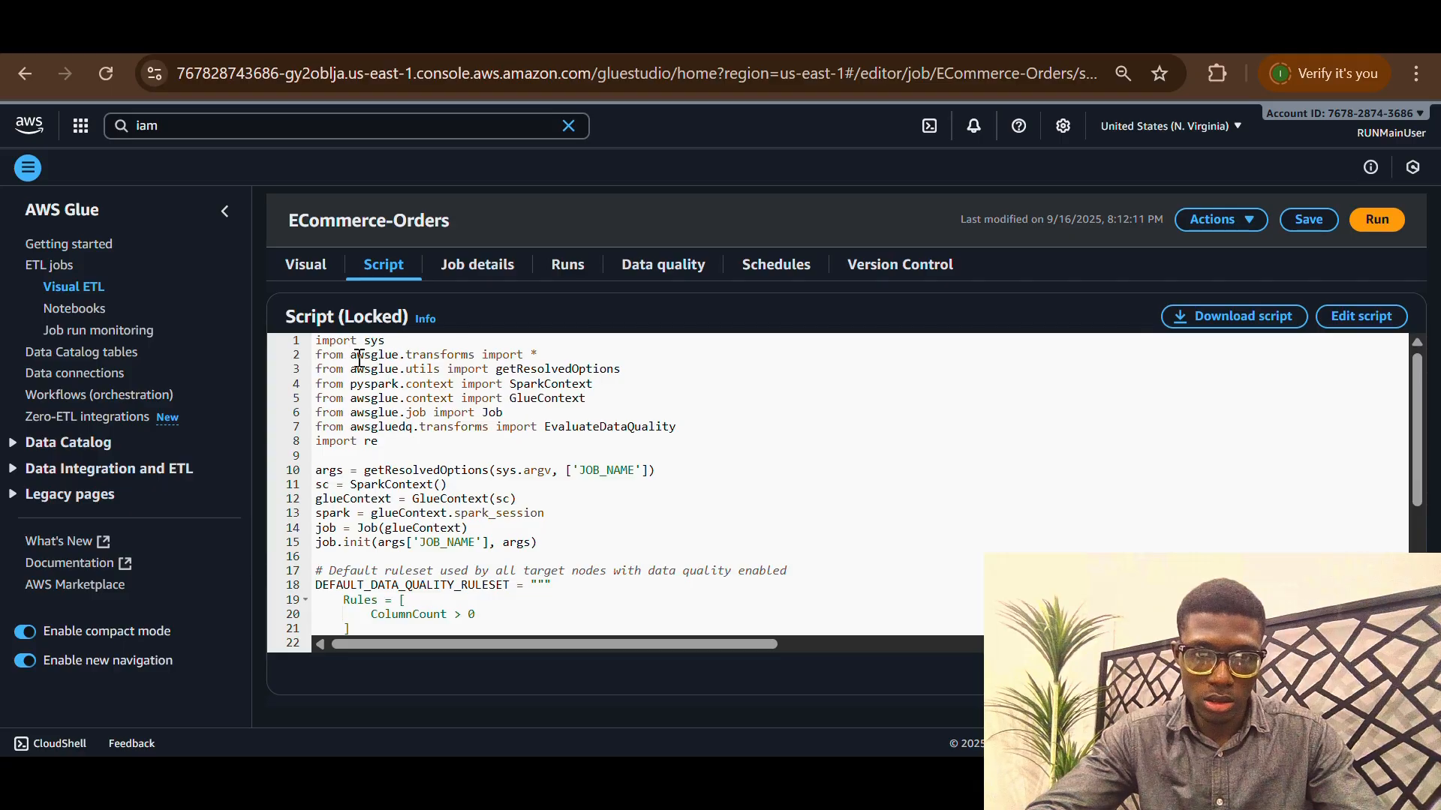
{"action": "scroll", "coordinate": [358, 359], "scroll_direction": "down", "scroll_amount": 2}
{"action": "scroll", "coordinate": [459, 423], "scroll_direction": "up", "scroll_amount": 2}
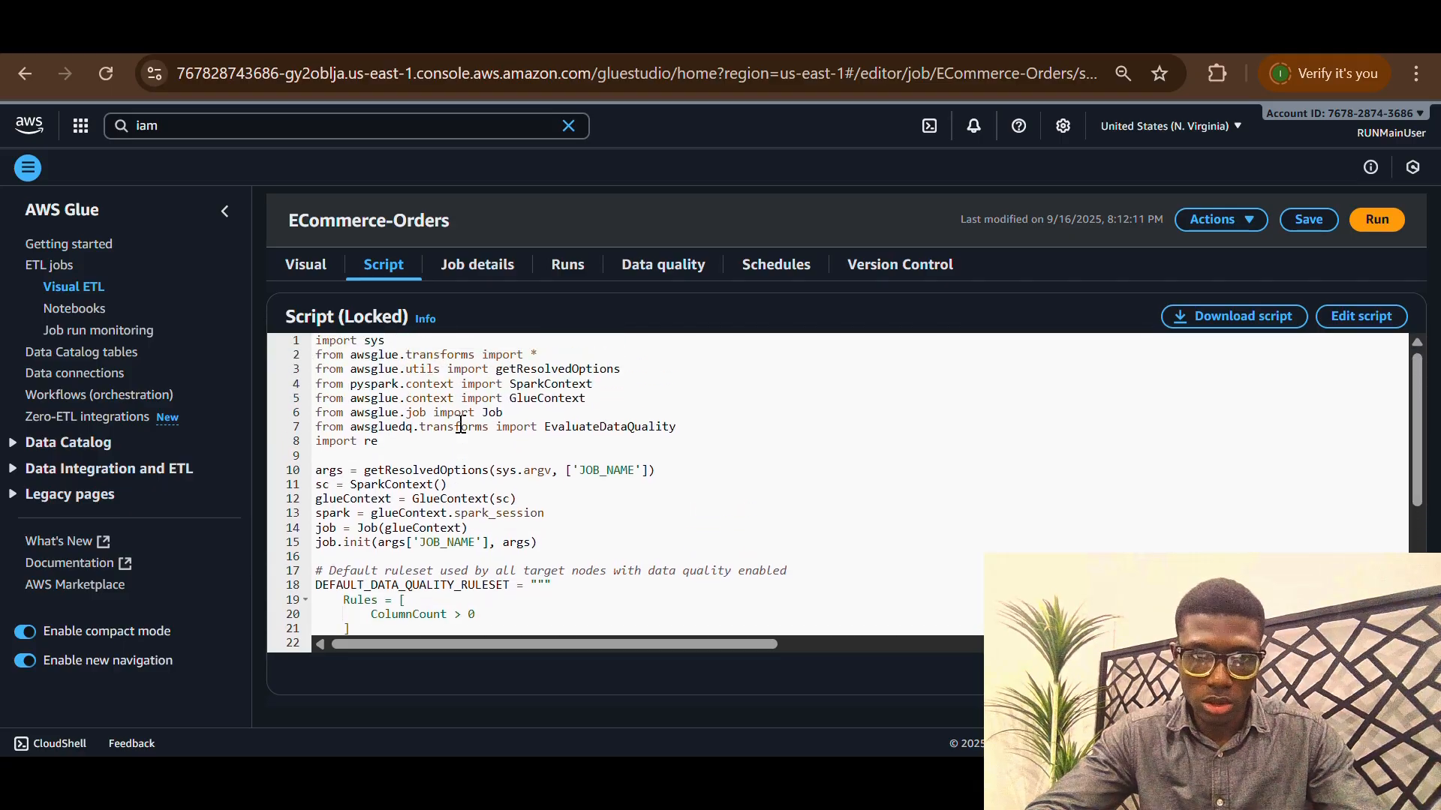
{"action": "scroll", "coordinate": [602, 480], "scroll_direction": "down", "scroll_amount": 2}
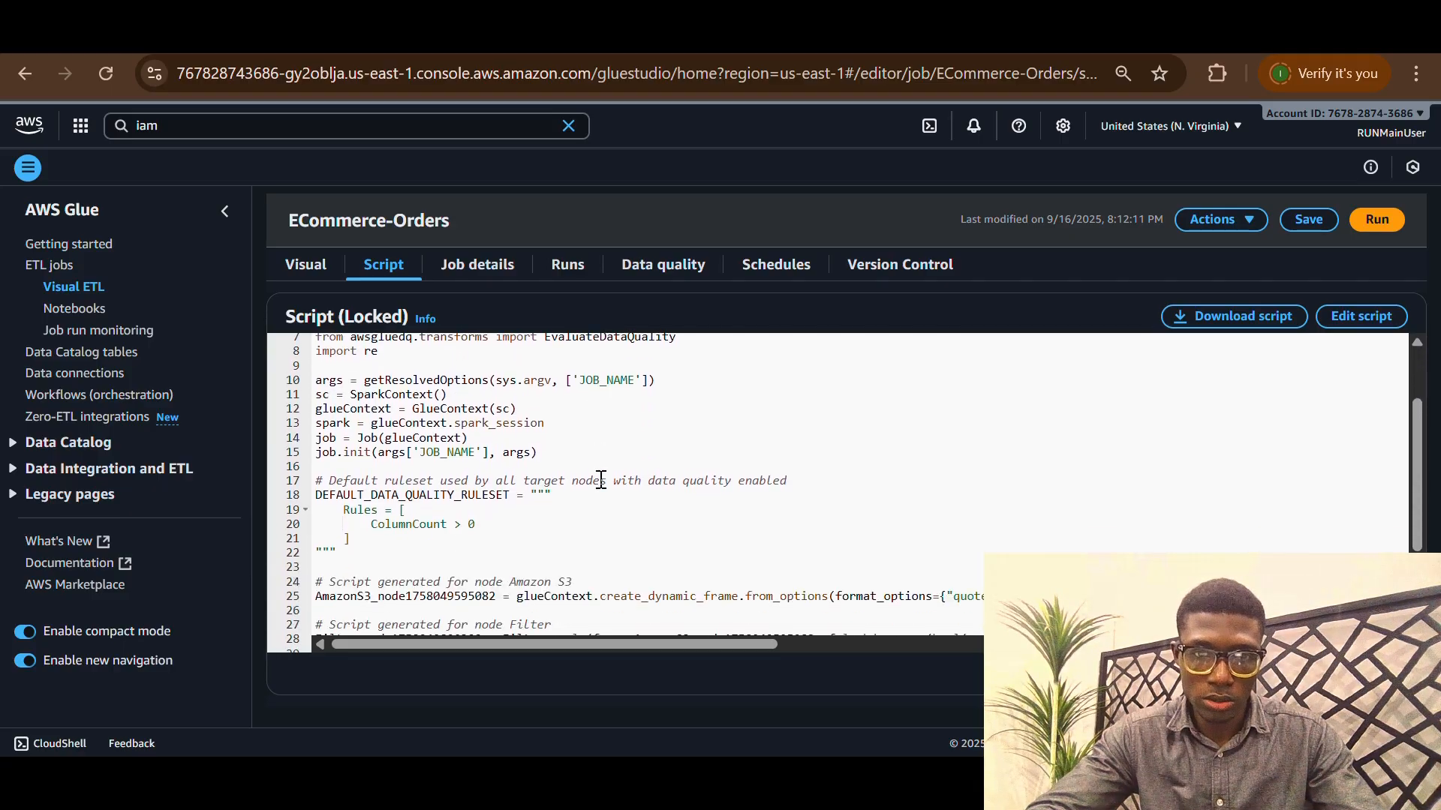
{"action": "scroll", "coordinate": [454, 499], "scroll_direction": "up", "scroll_amount": 2}
{"action": "left_click", "coordinate": [600, 443]}
{"action": "left_click", "coordinate": [461, 507]}
{"action": "scroll", "coordinate": [461, 512], "scroll_direction": "down", "scroll_amount": 2}
{"action": "scroll", "coordinate": [461, 514], "scroll_direction": "down", "scroll_amount": 2}
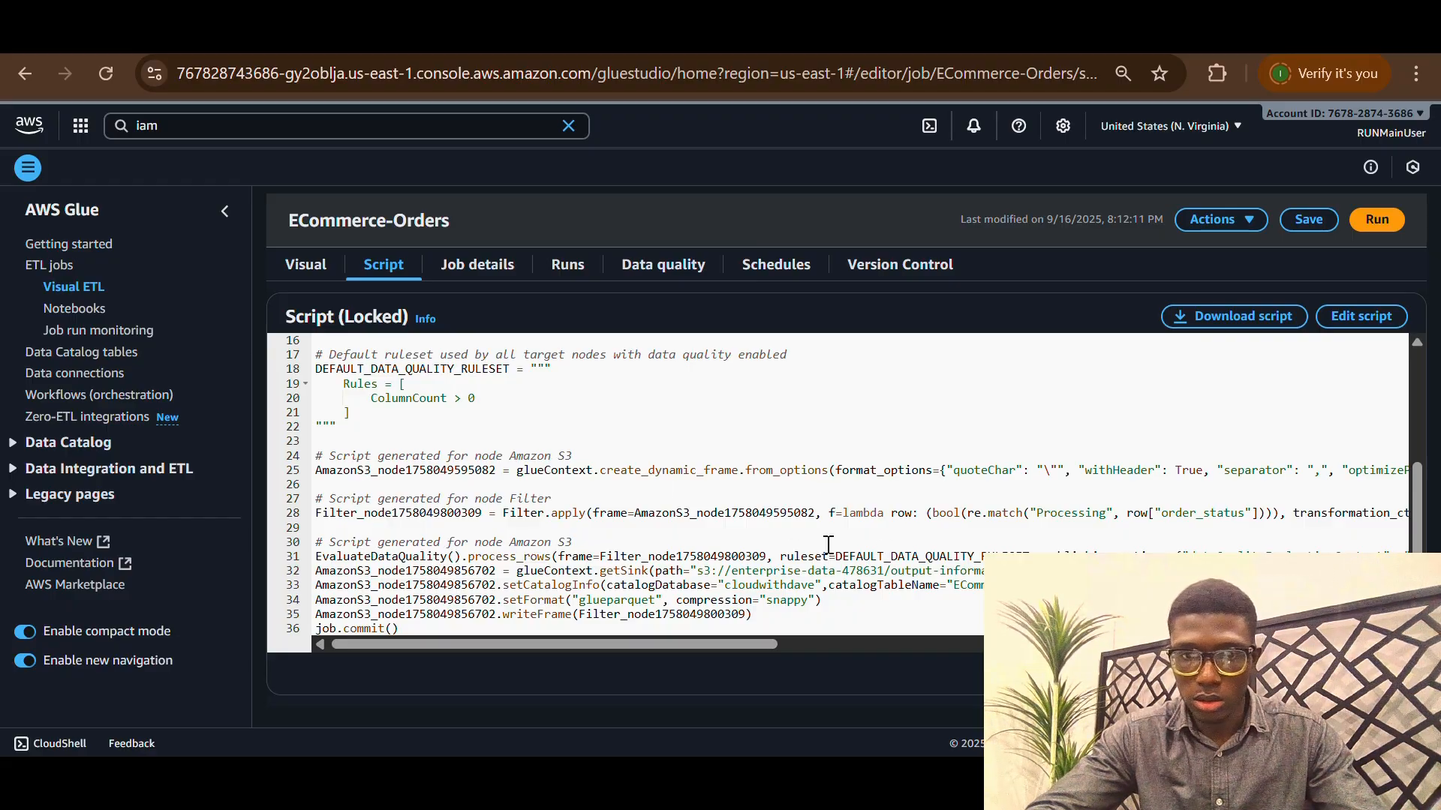
Examine the script's S3 target code, highlighting the setFormat call with its compression and the sink's output path
{"action": "scroll", "coordinate": [714, 431], "scroll_direction": "up", "scroll_amount": 1}
{"action": "scroll", "coordinate": [714, 431], "scroll_direction": "down", "scroll_amount": 1}
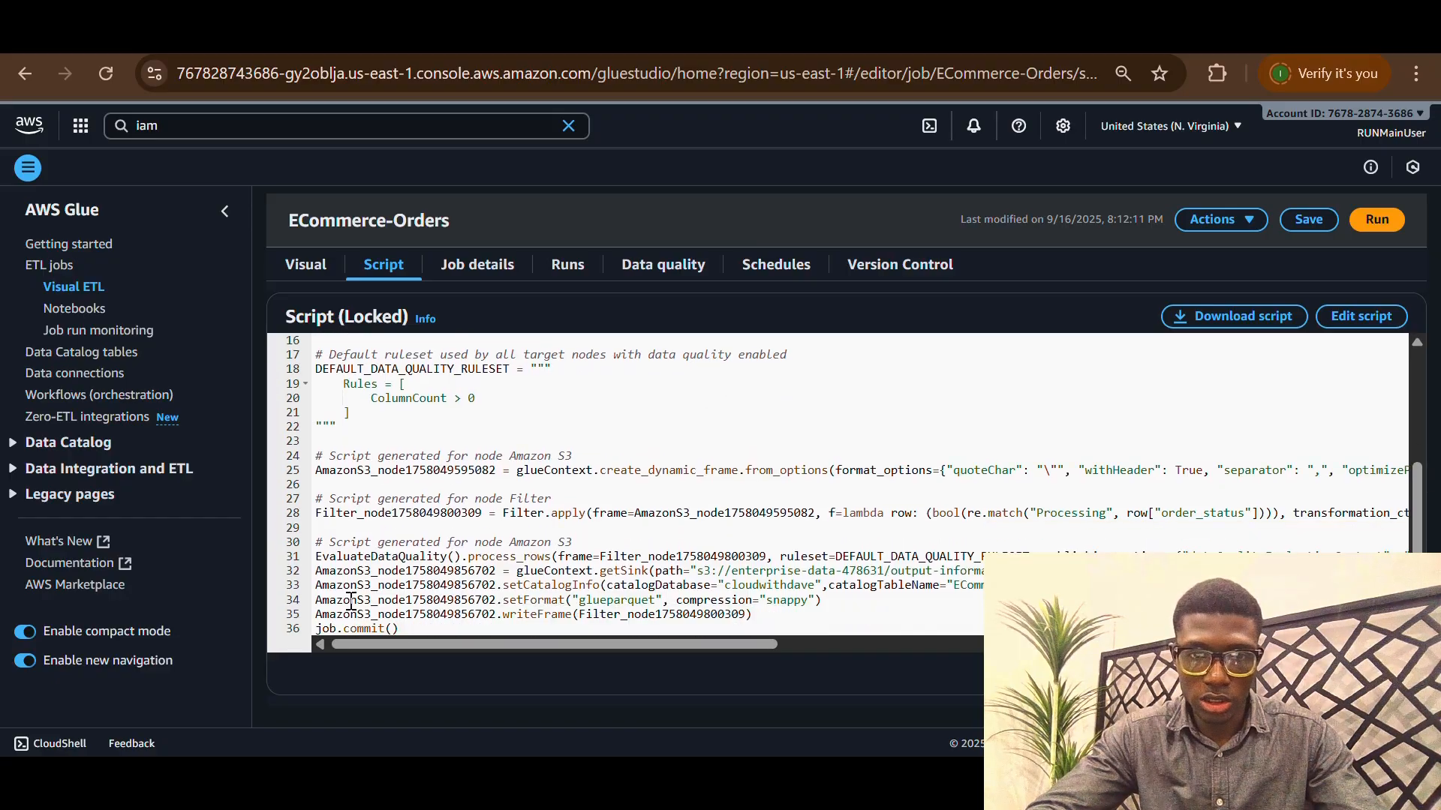
{"action": "left_click_drag", "start_coordinate": [507, 598], "coordinate": [847, 604]}
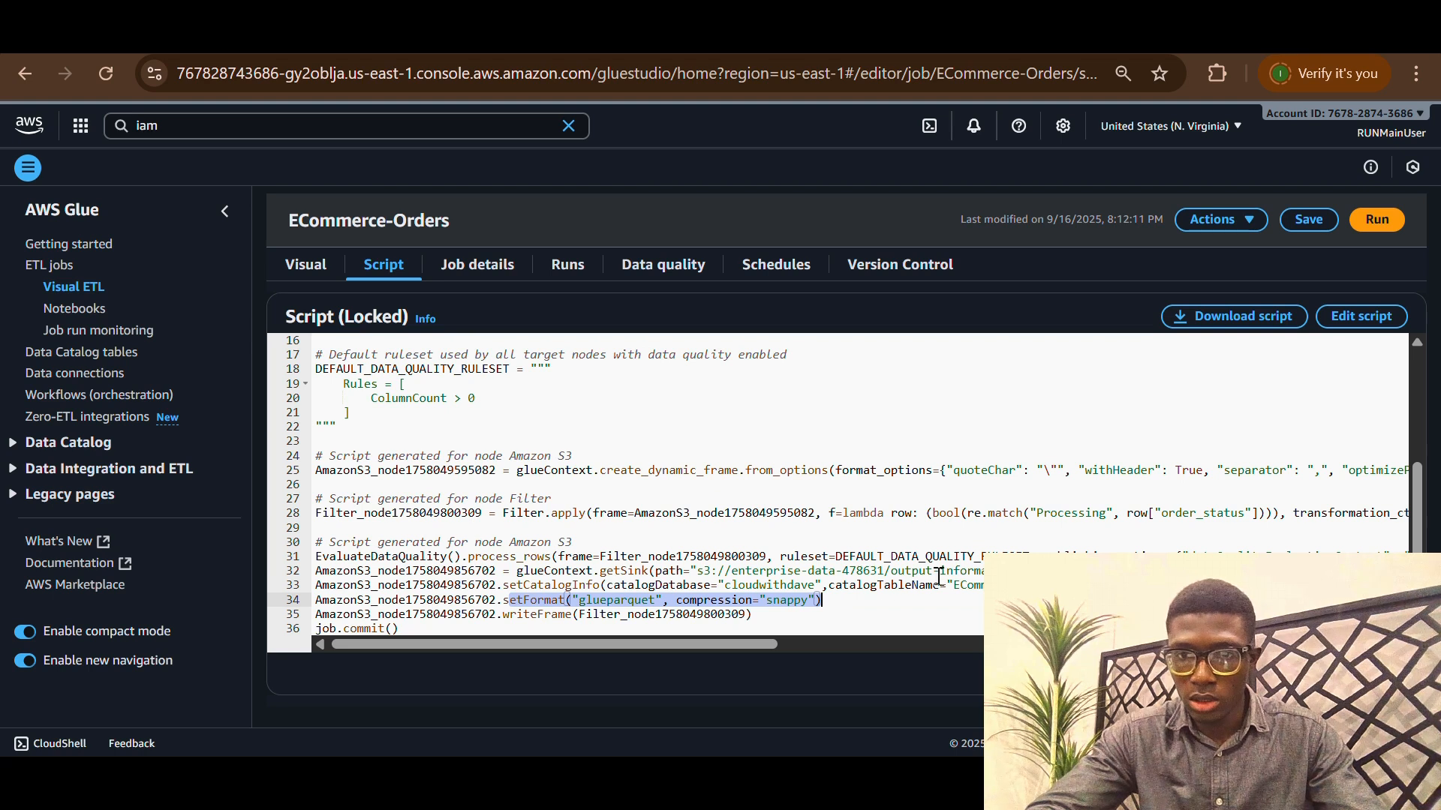
{"action": "left_click_drag", "start_coordinate": [776, 572], "coordinate": [983, 572]}
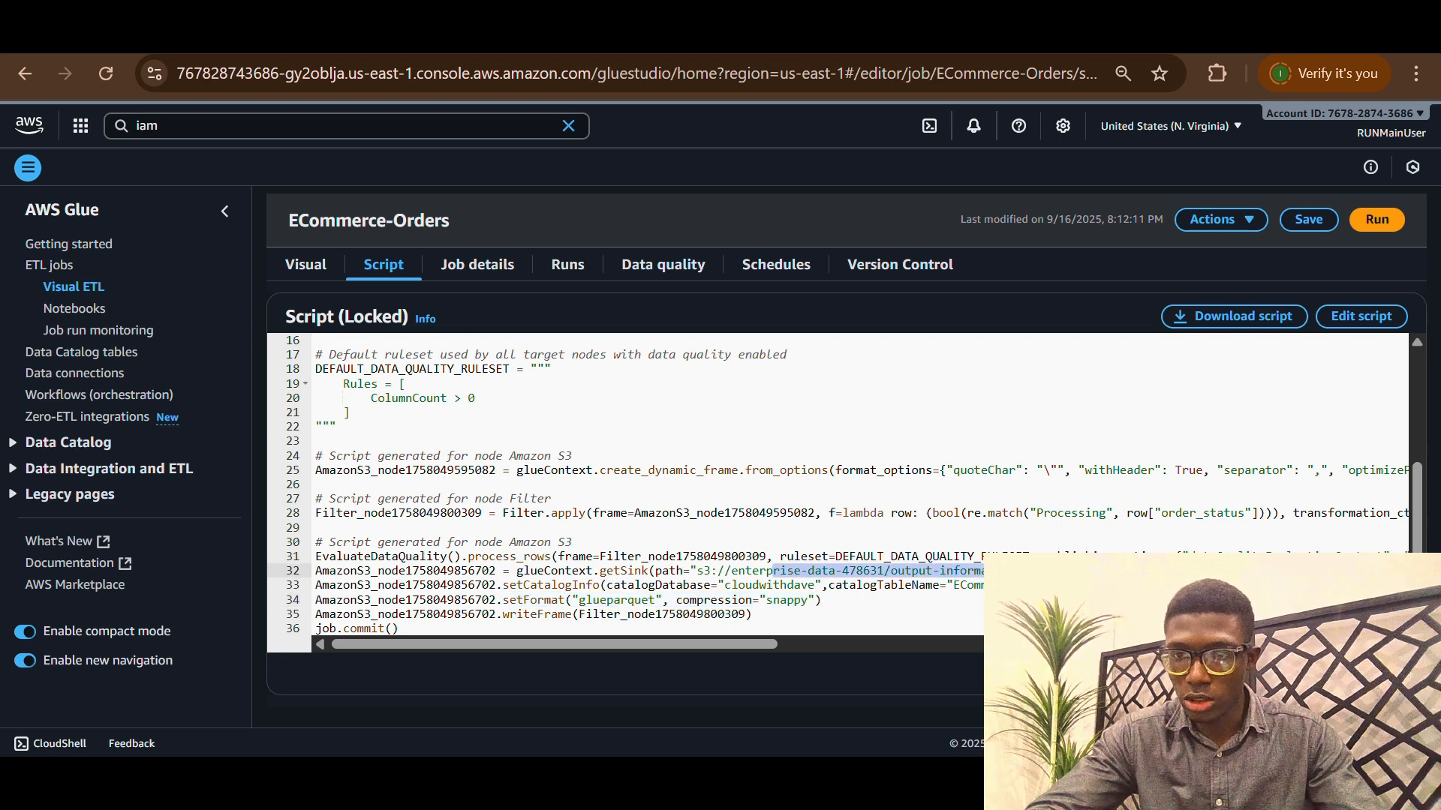
{"action": "left_click", "coordinate": [848, 587]}
{"action": "scroll", "coordinate": [728, 498], "scroll_direction": "up", "scroll_amount": 3}
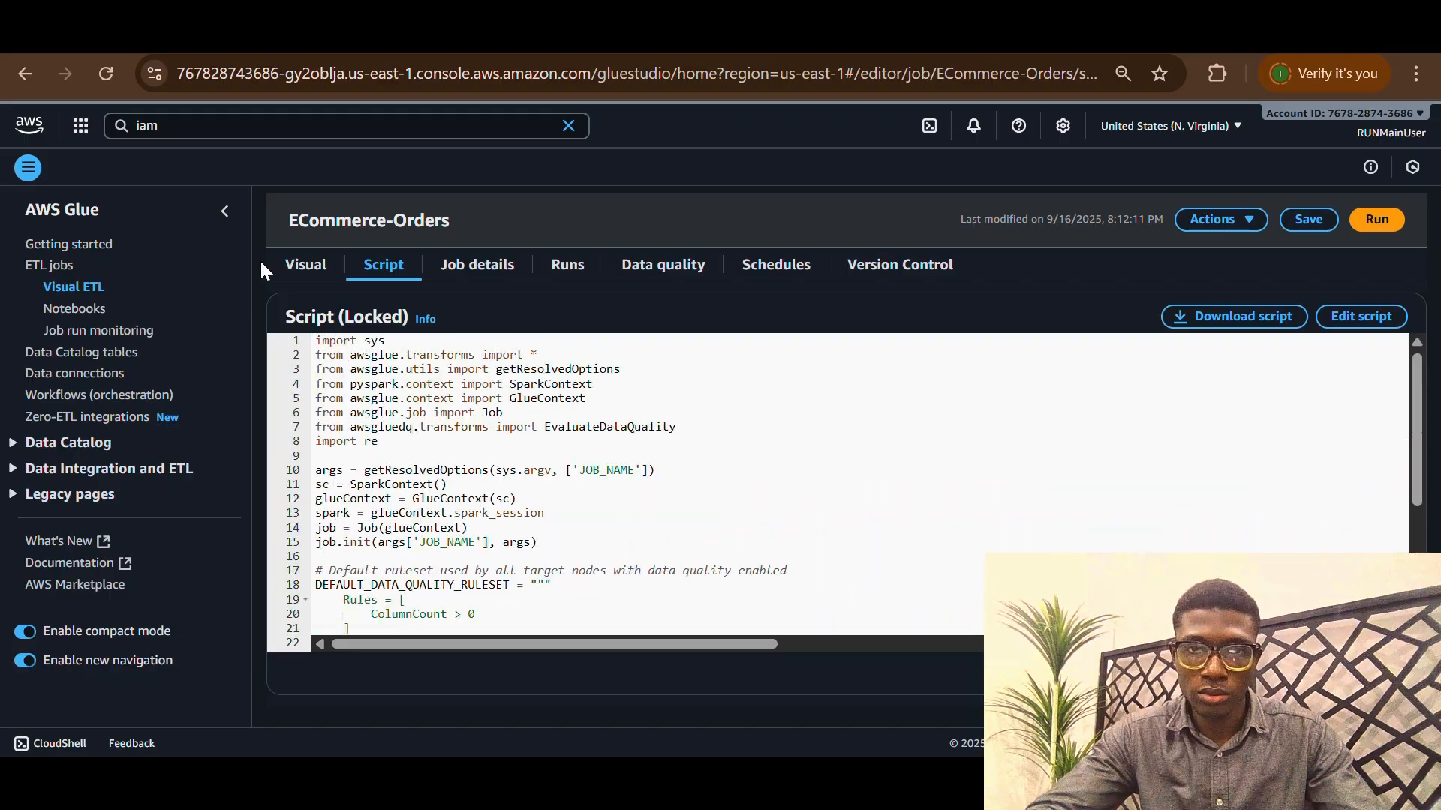
Return to the job's runs, refresh the run status, enlarge the run details, and switch the runs to Card View
{"action": "left_click", "coordinate": [567, 268]}
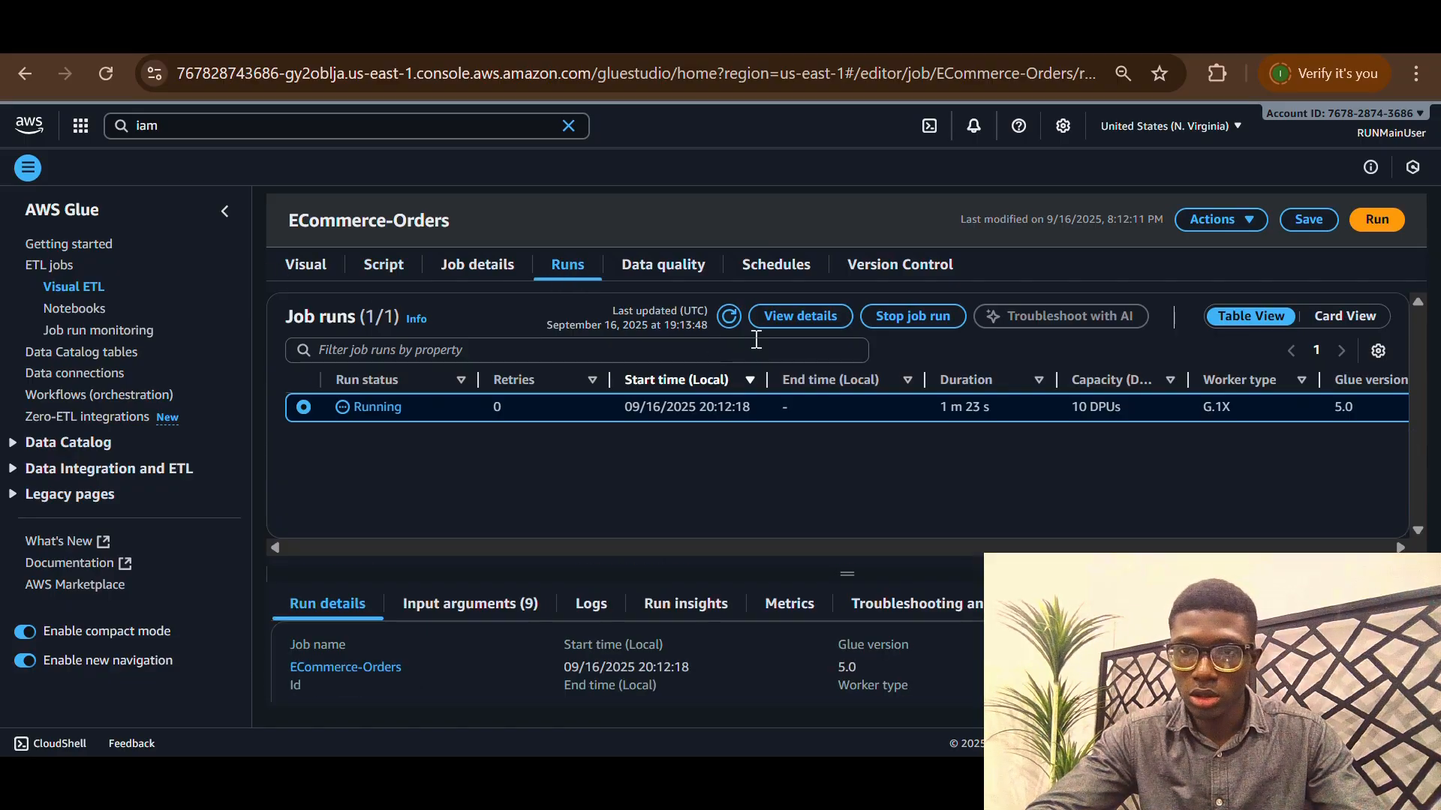
{"action": "left_click", "coordinate": [728, 316]}
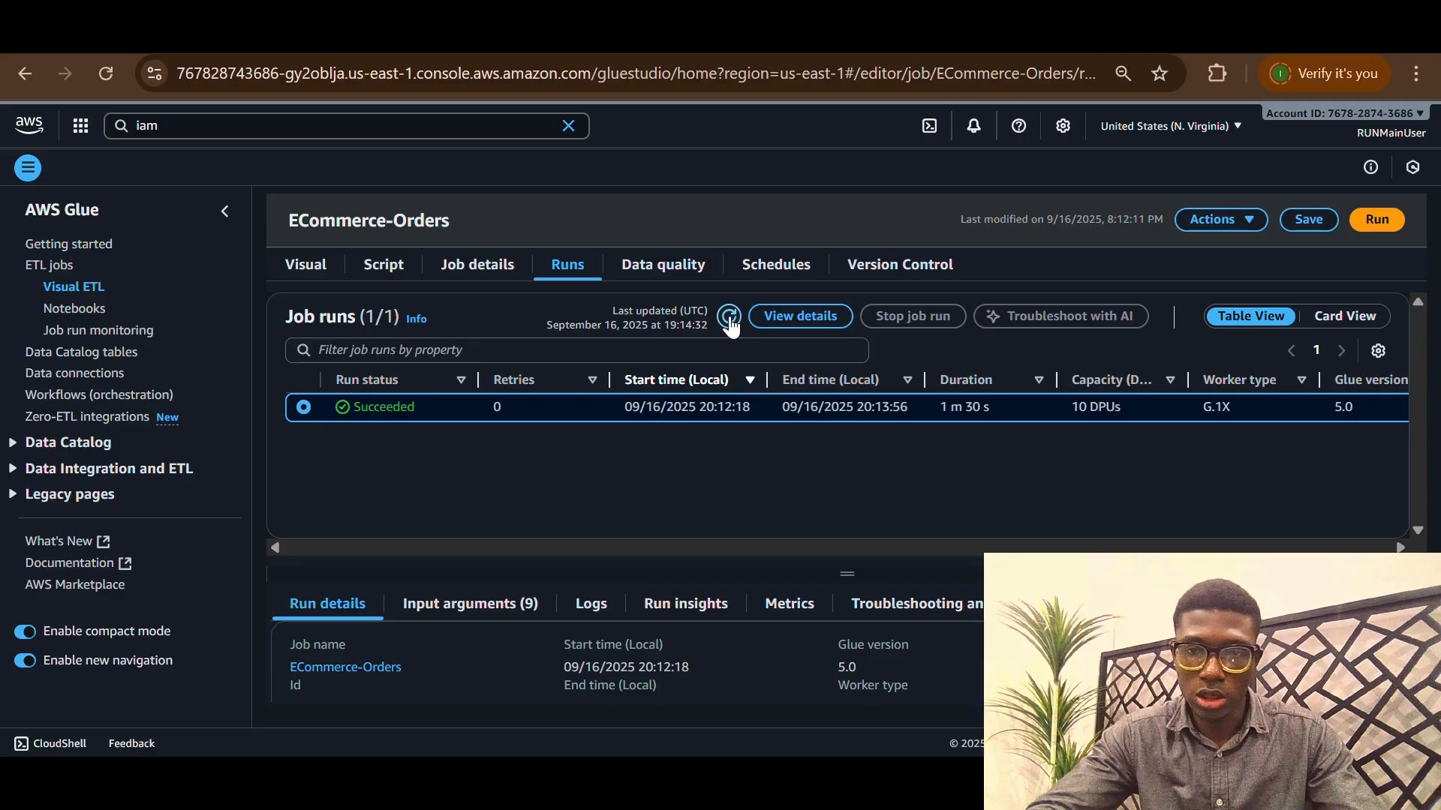
{"action": "left_click_drag", "start_coordinate": [850, 573], "coordinate": [852, 510]}
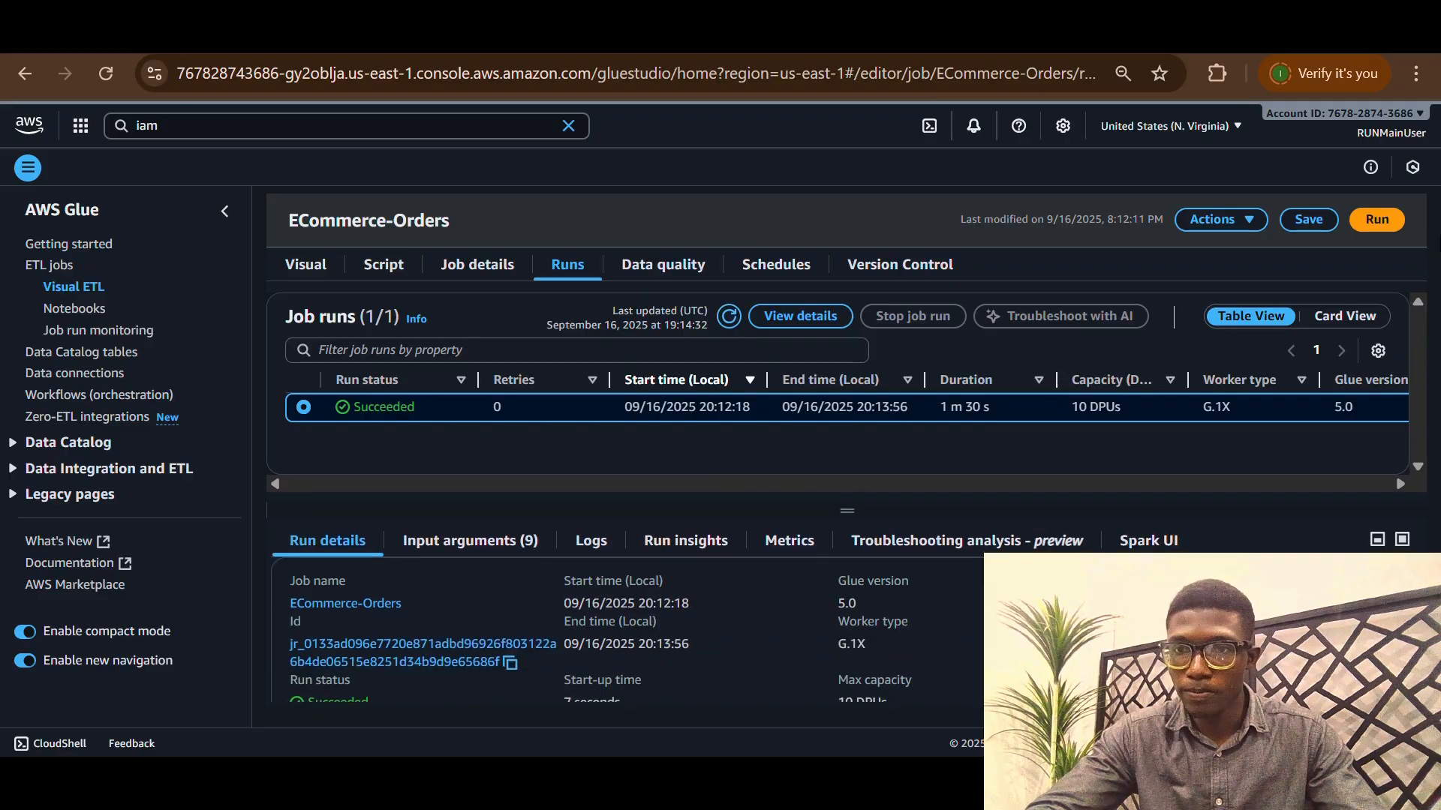
{"action": "left_click", "coordinate": [1337, 318]}
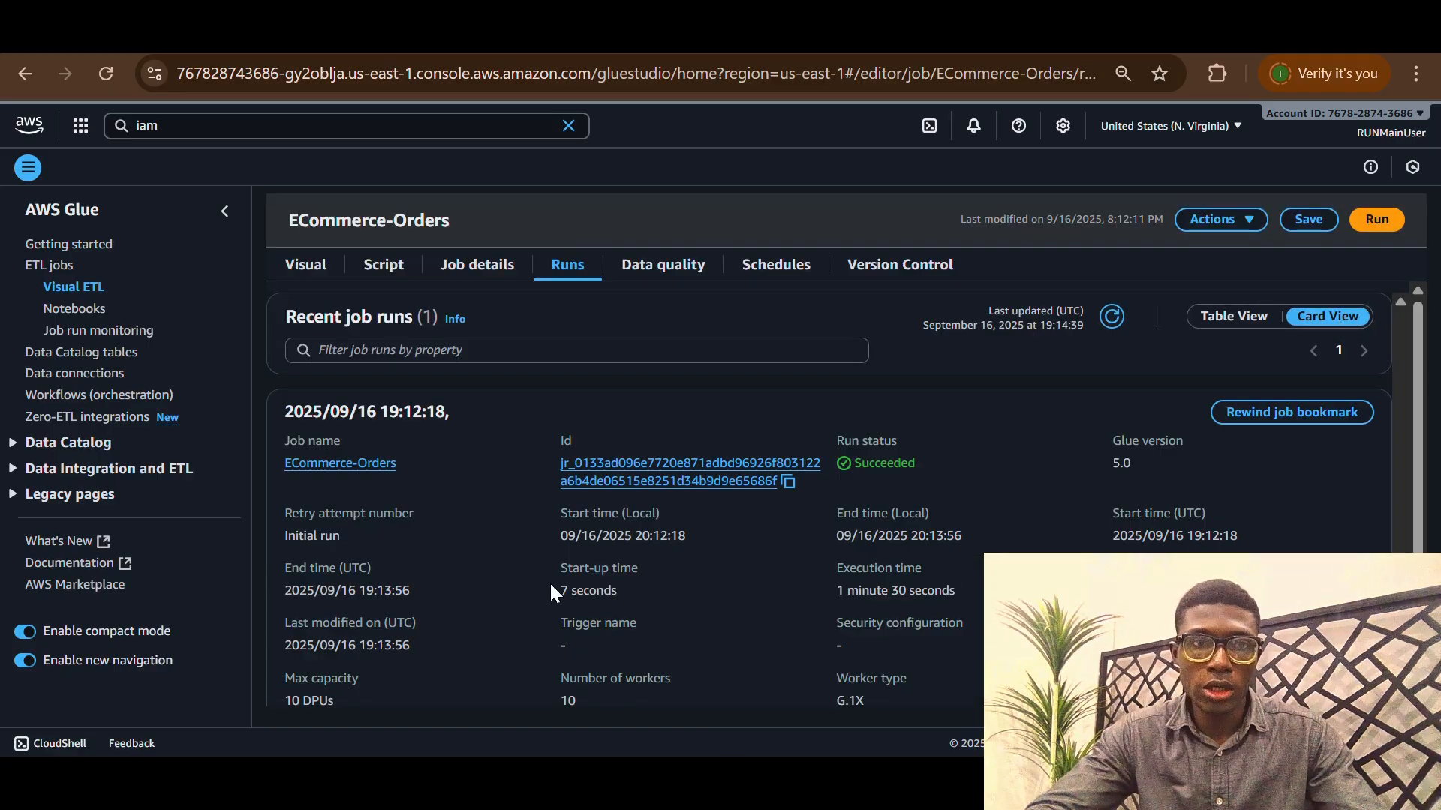
Switch to Amazon S3 and check the job's output file in the output-information folder of the enterprise-data-478631 bucket
{"action": "key", "text": "ctrl+Tab"}
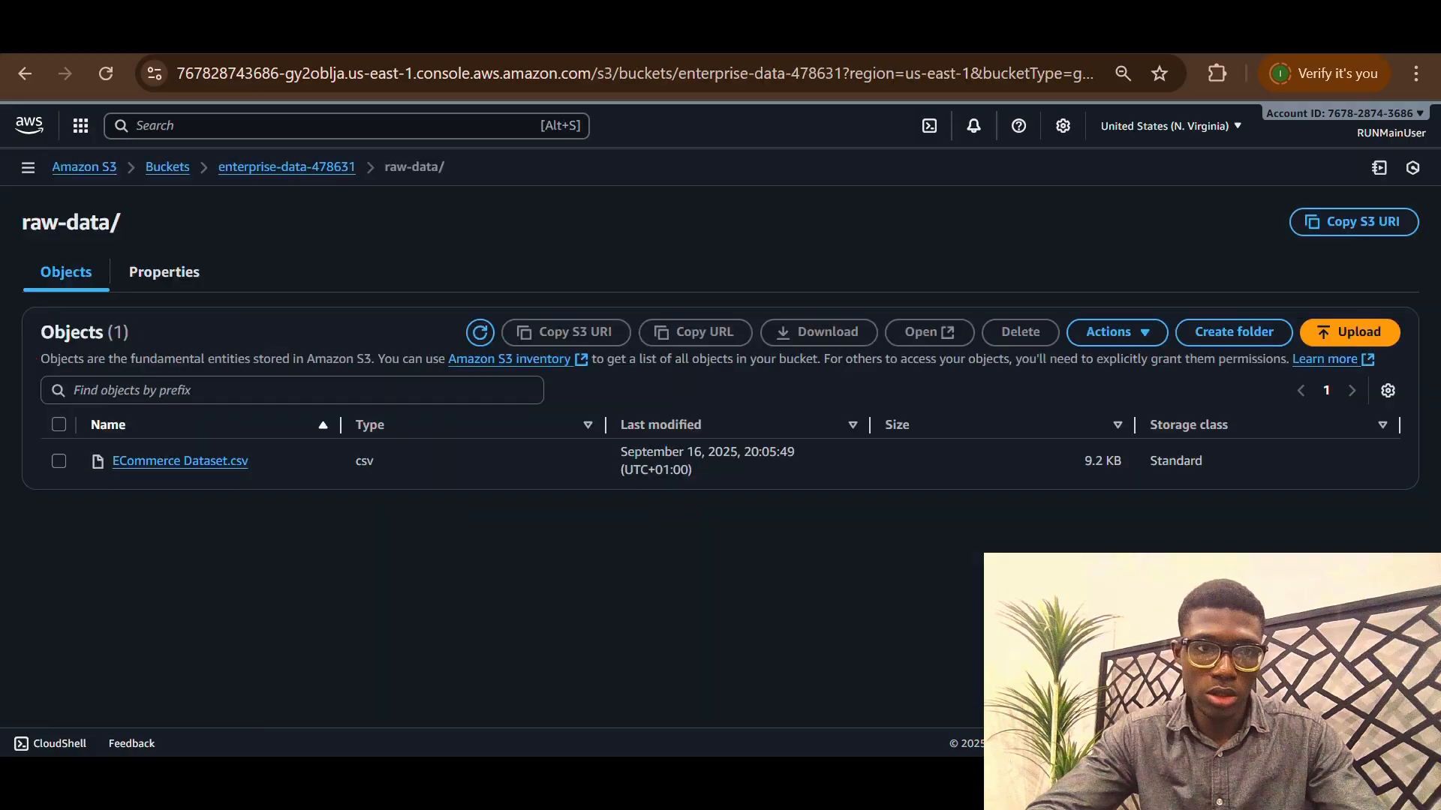
{"action": "left_click", "coordinate": [319, 168]}
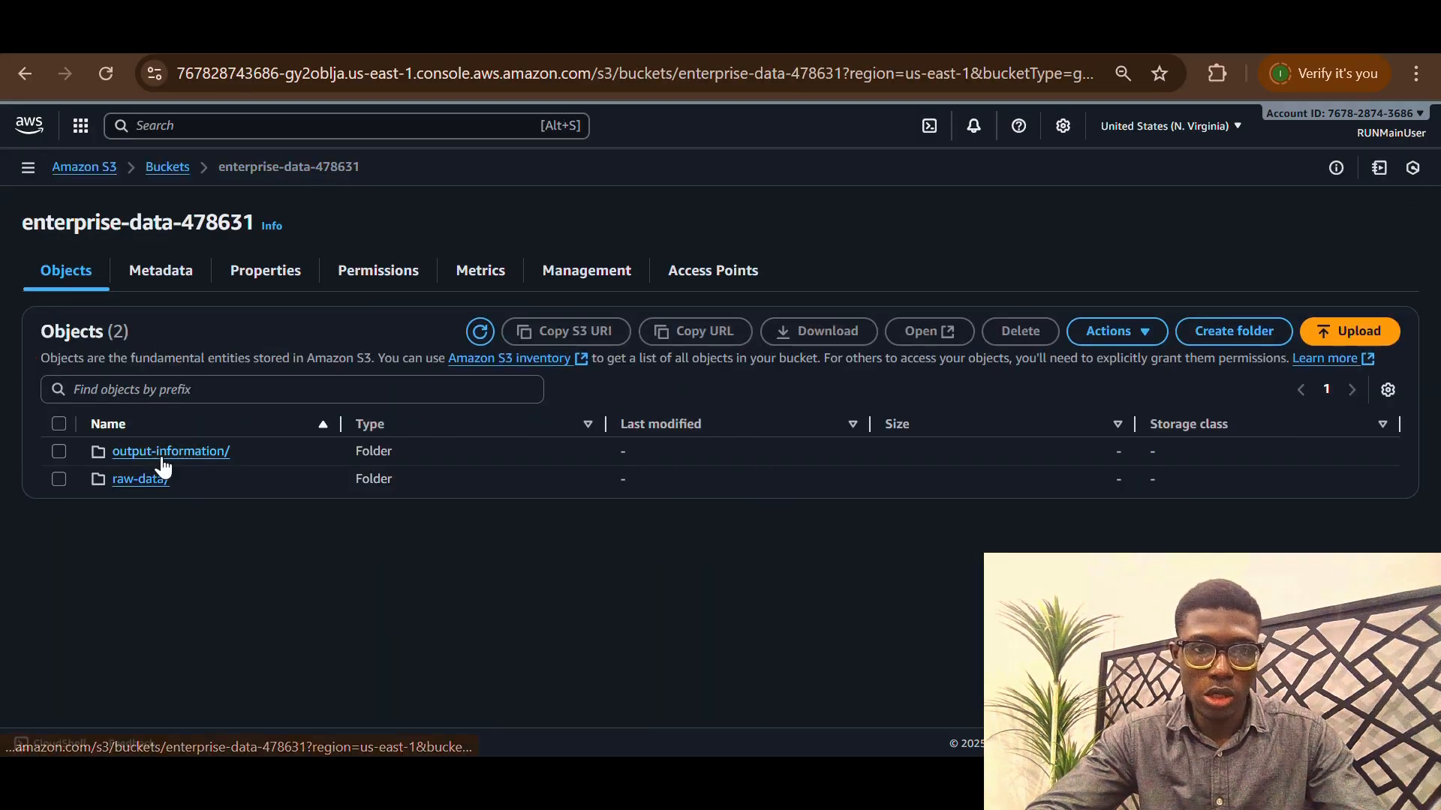
{"action": "left_click", "coordinate": [150, 452]}
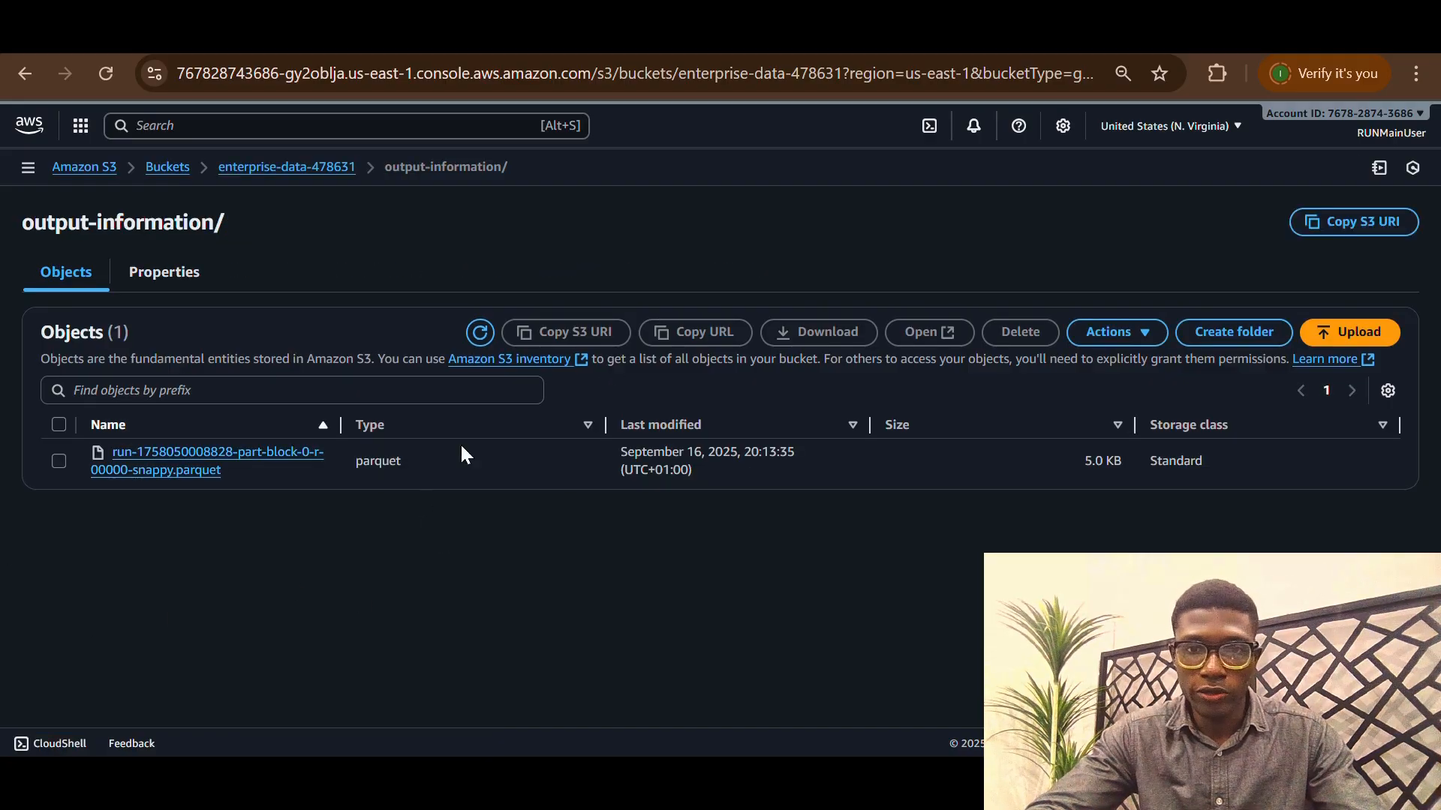
{"action": "left_click_drag", "start_coordinate": [362, 458], "coordinate": [402, 462]}
{"action": "left_click", "coordinate": [282, 592]}
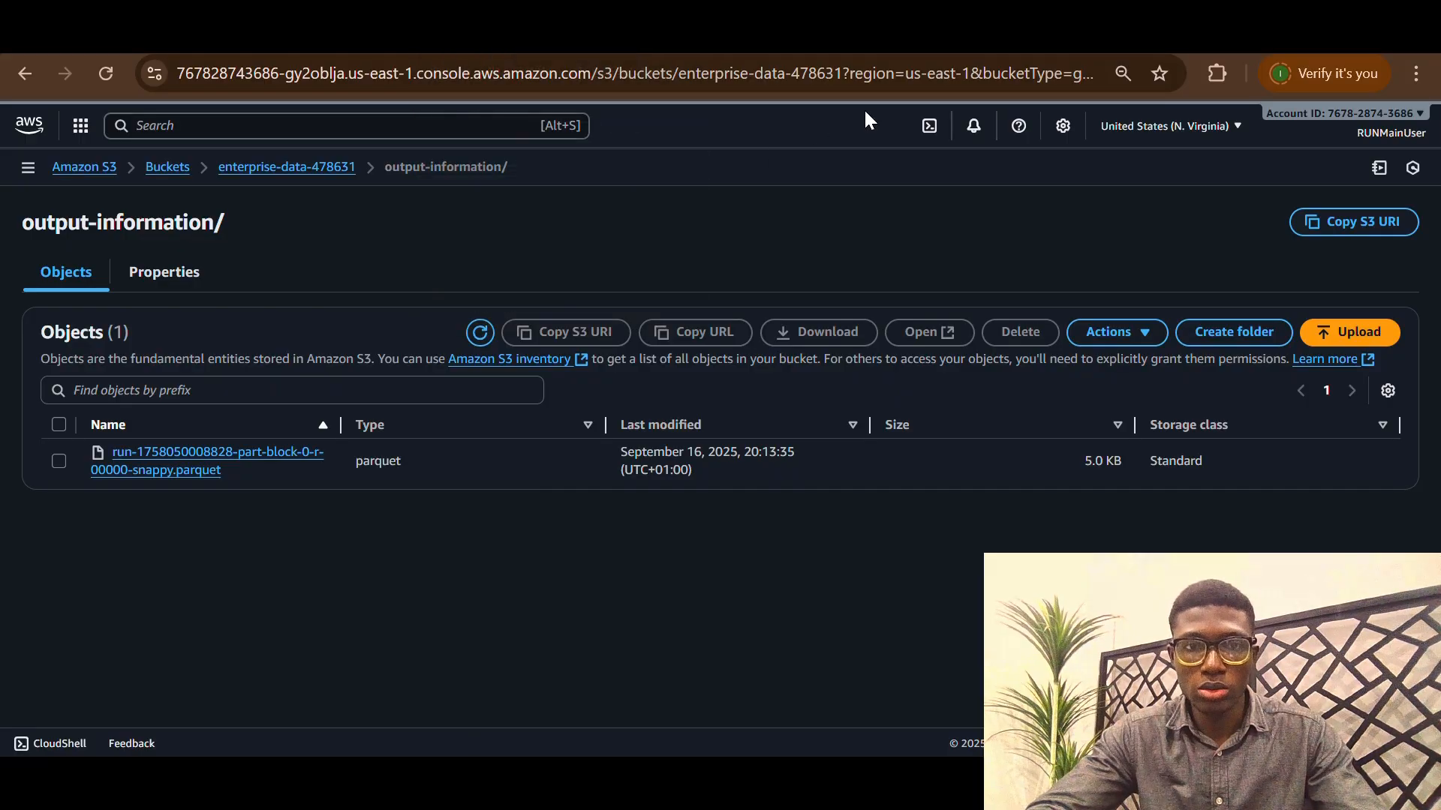
Return to the ECommerce-Orders job in AWS Glue and show its visual ETL diagram
{"action": "key", "text": "ctrl+Tab"}
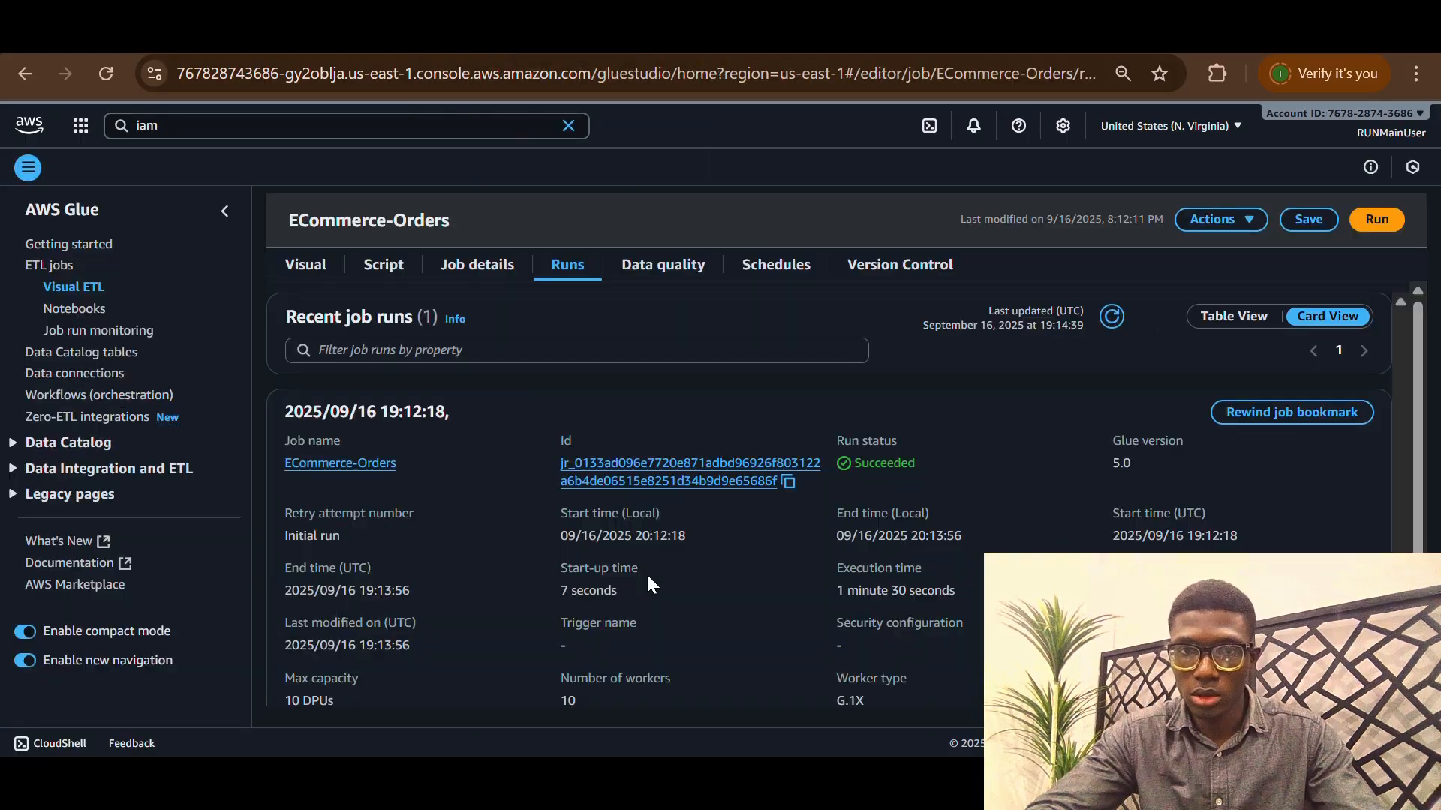
{"action": "left_click", "coordinate": [454, 267]}
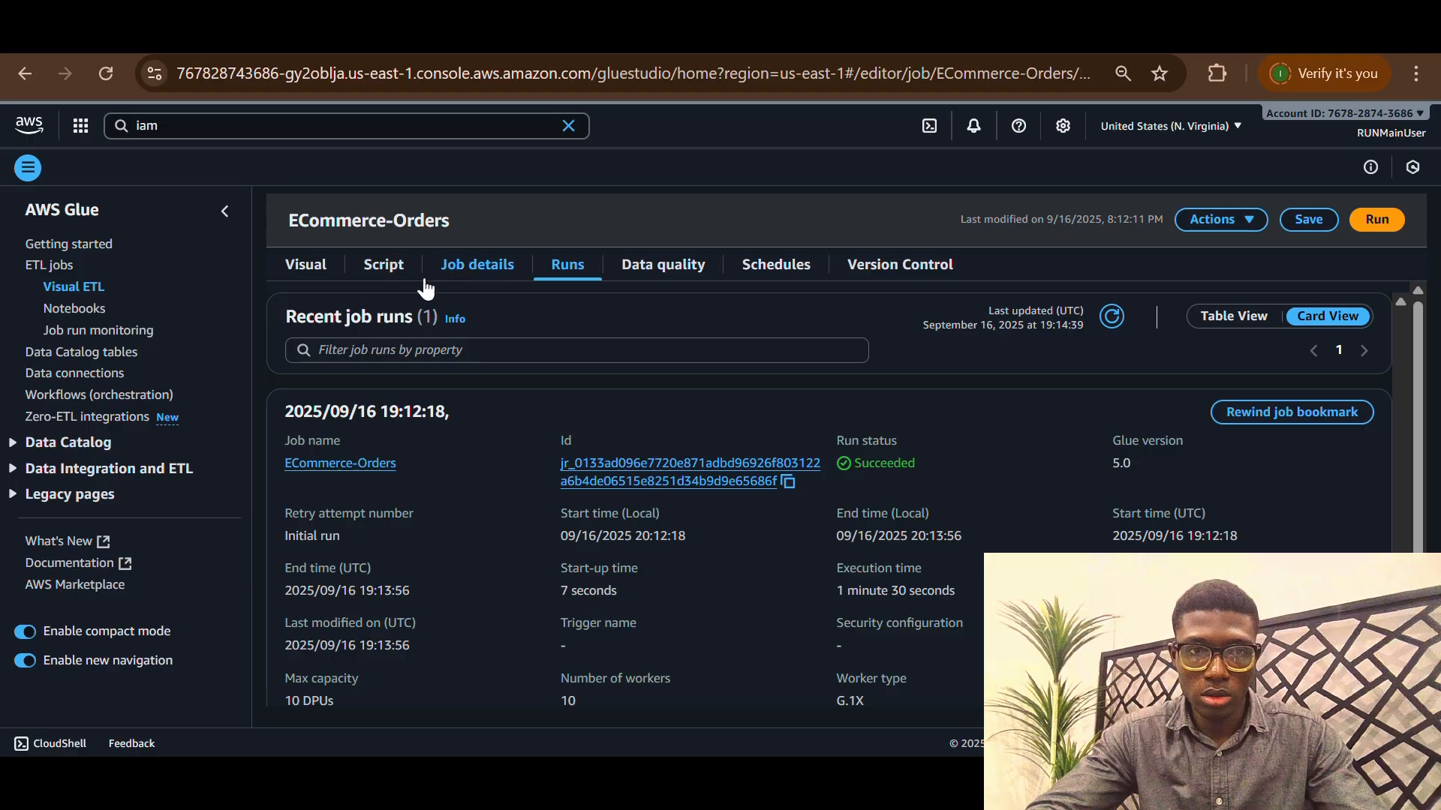
{"action": "left_click", "coordinate": [307, 271]}
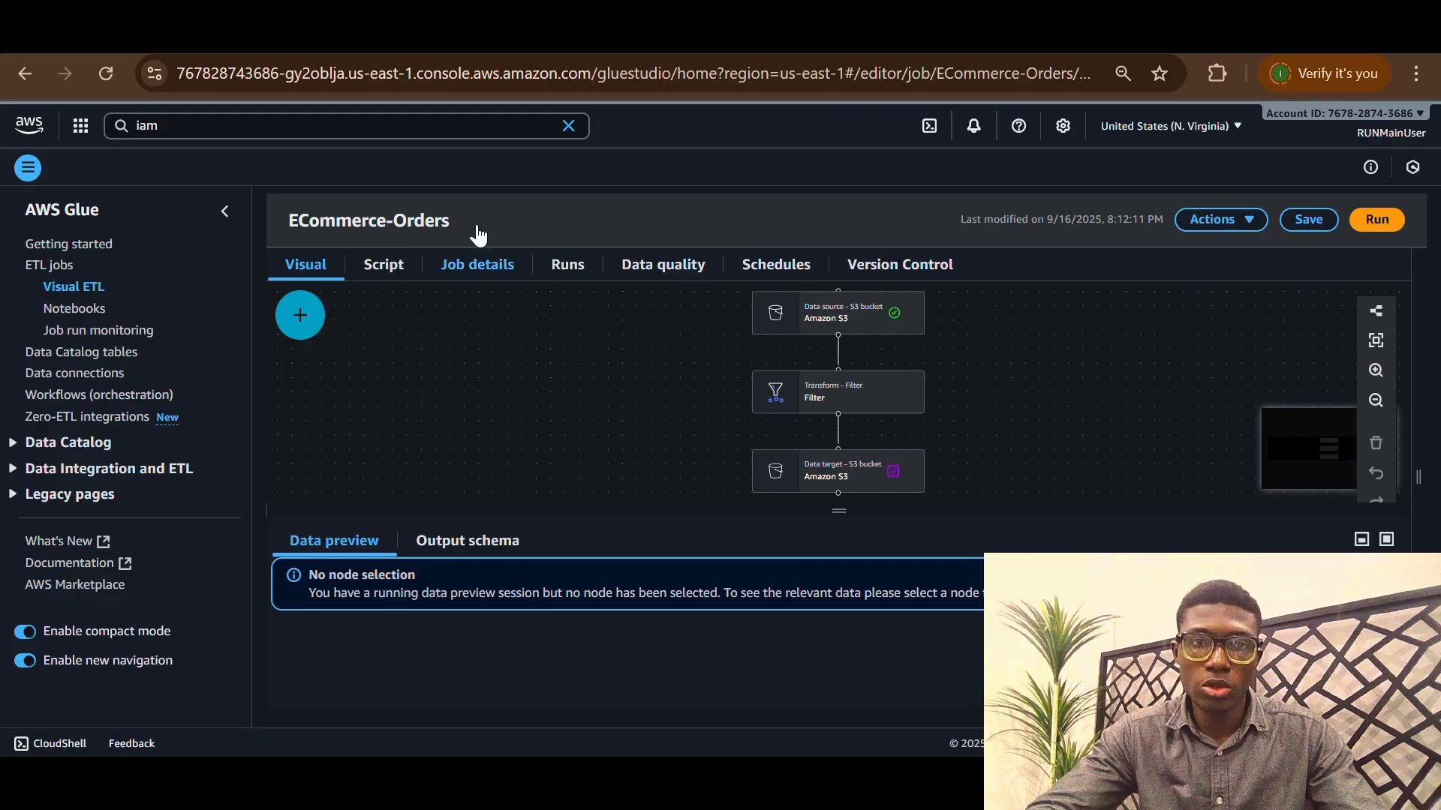
Switch to the Amazon Athena query editor, refresh its data list, and select the cloudwithdave database
{"action": "left_click", "coordinate": [487, 36]}
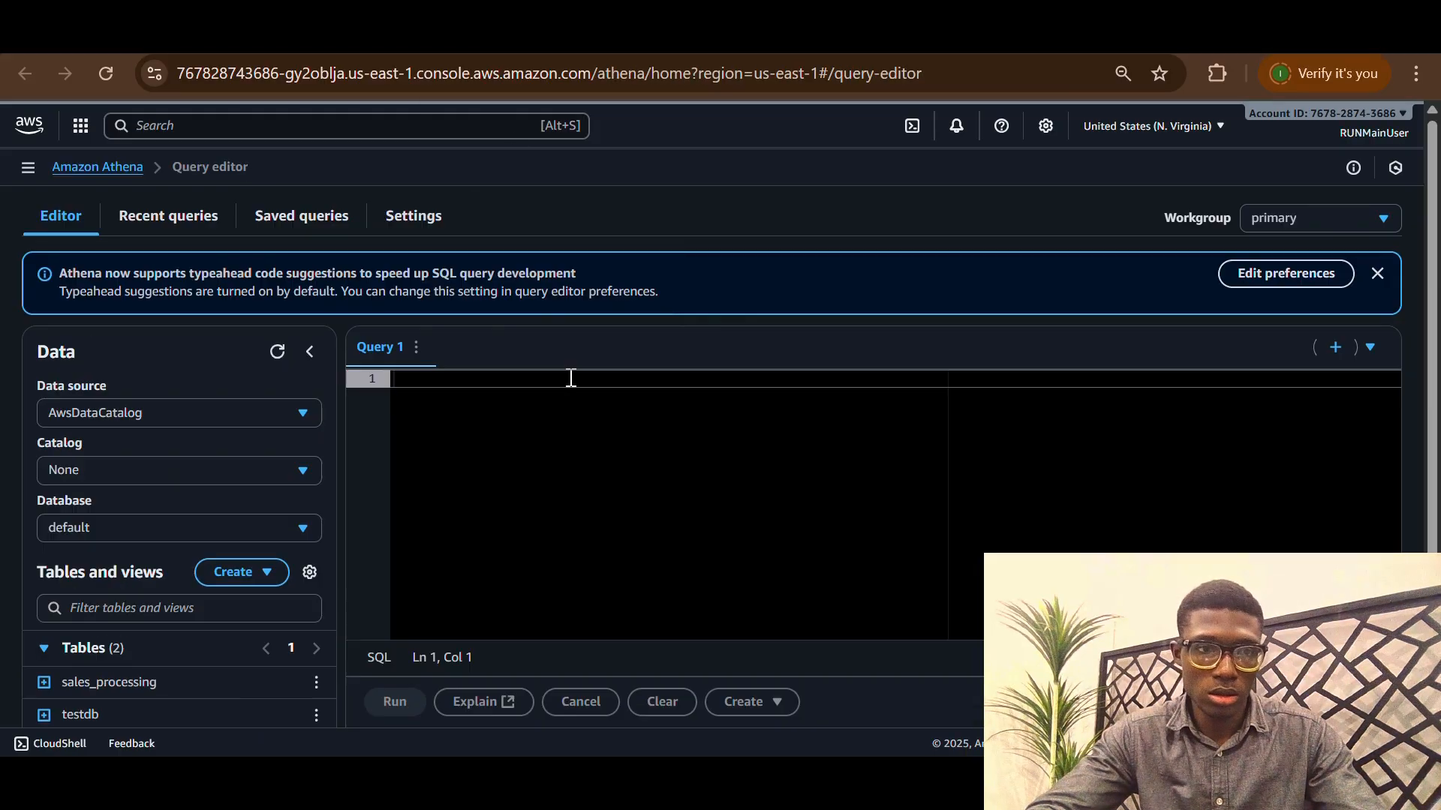
{"action": "left_click", "coordinate": [277, 351]}
{"action": "scroll", "coordinate": [227, 539], "scroll_direction": "down", "scroll_amount": 3}
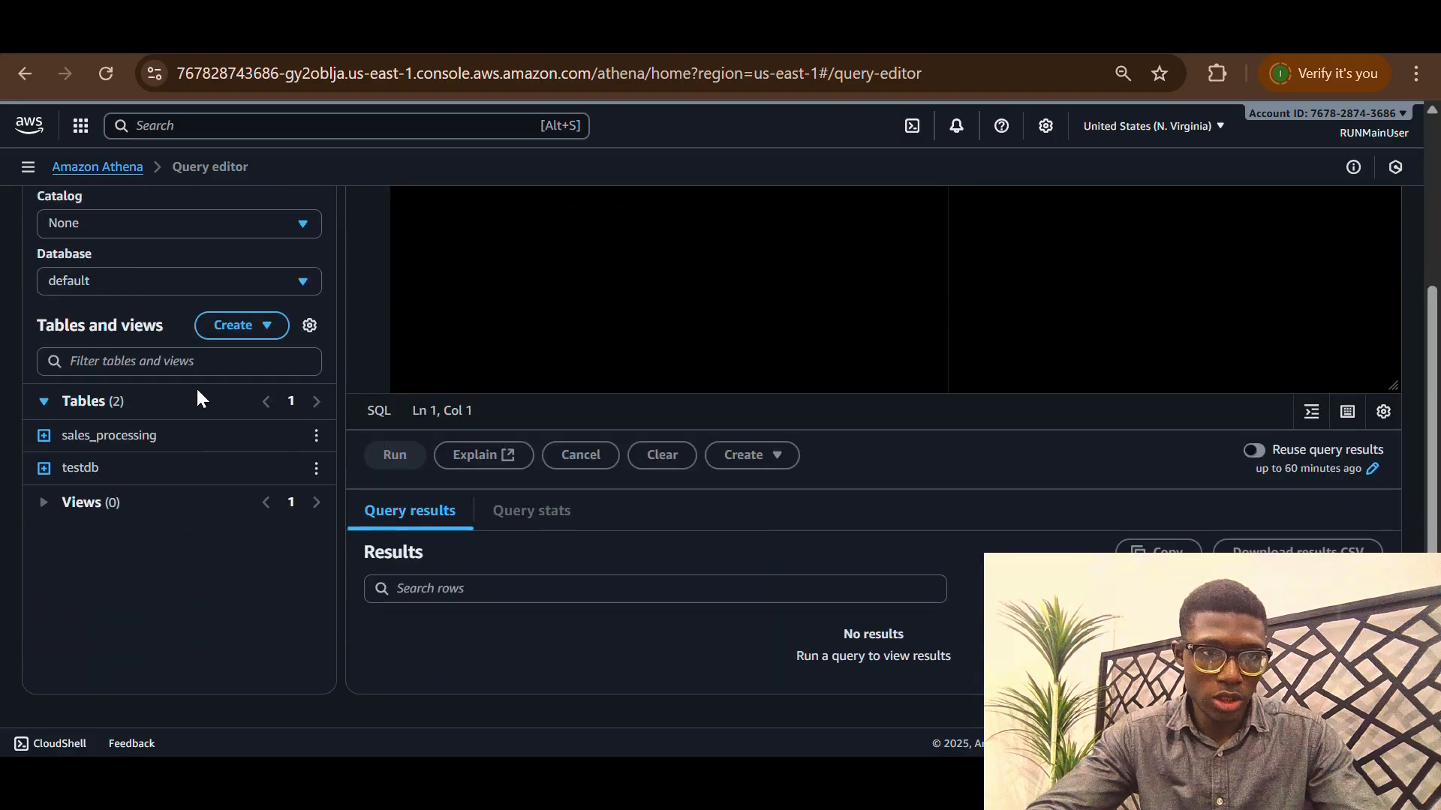
{"action": "scroll", "coordinate": [197, 388], "scroll_direction": "up", "scroll_amount": 2}
{"action": "left_click", "coordinate": [145, 389]}
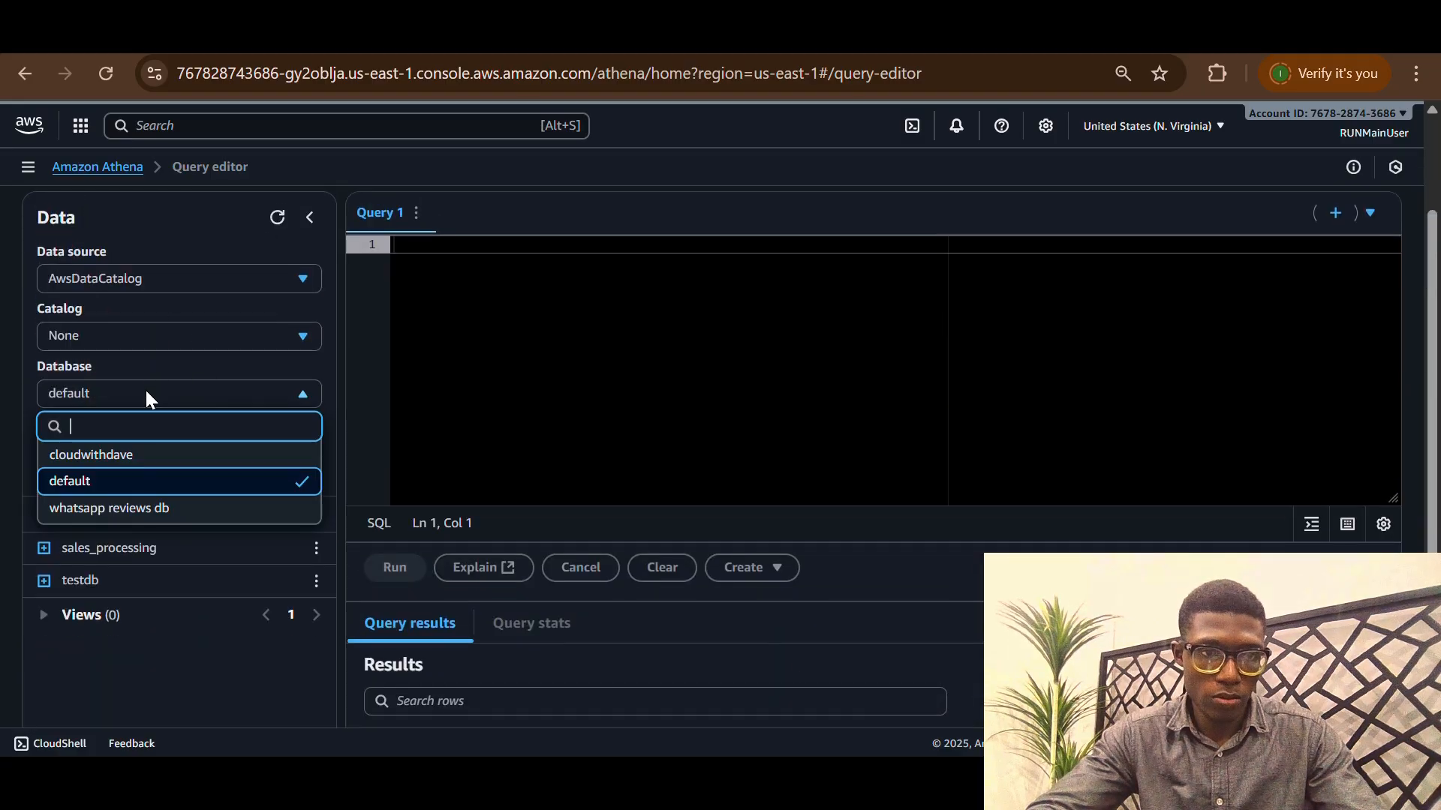
{"action": "left_click", "coordinate": [145, 450]}
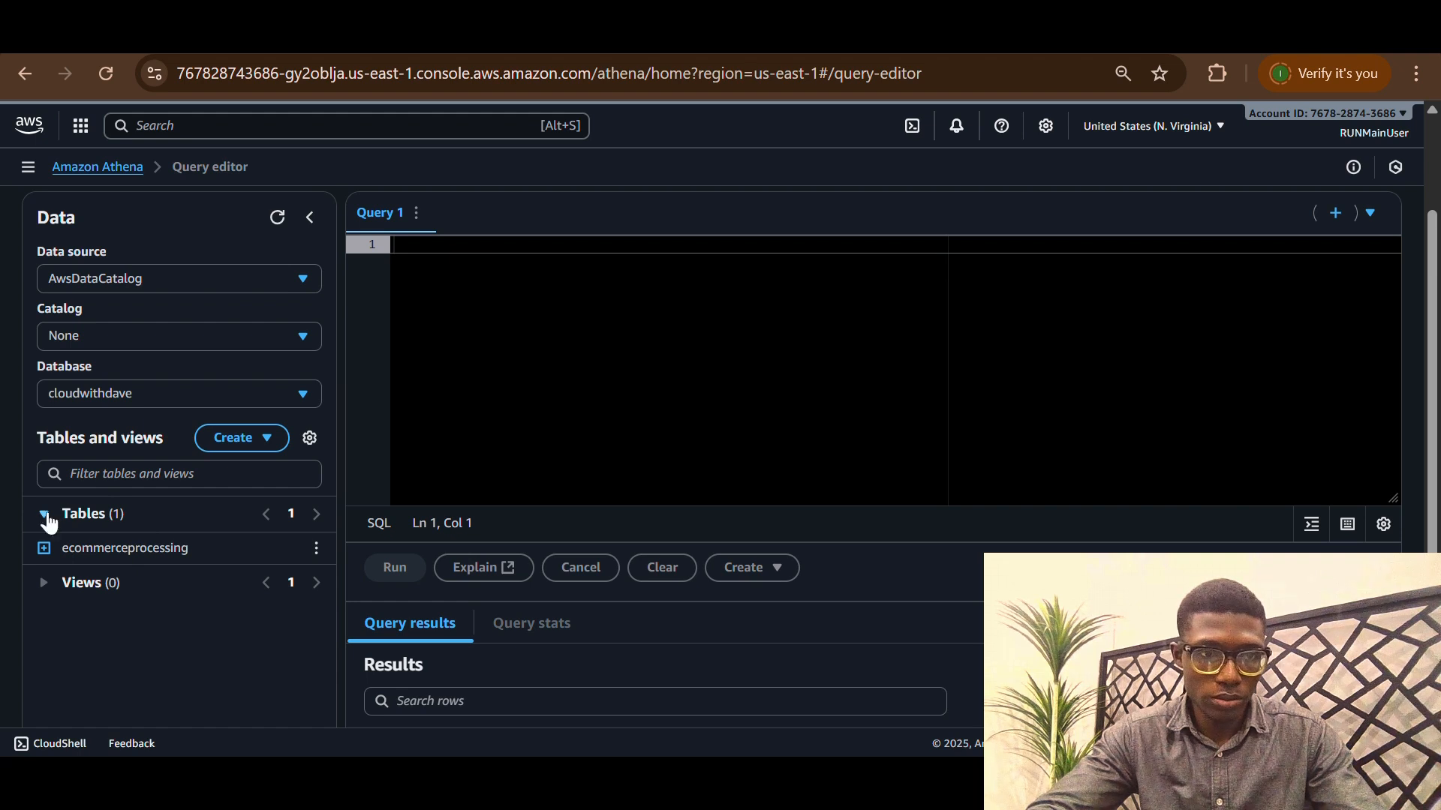
Preview the ecommerceprocessing table with a SELECT query limited to 10 rows and review the query and its result rows
{"action": "left_click", "coordinate": [316, 553]}
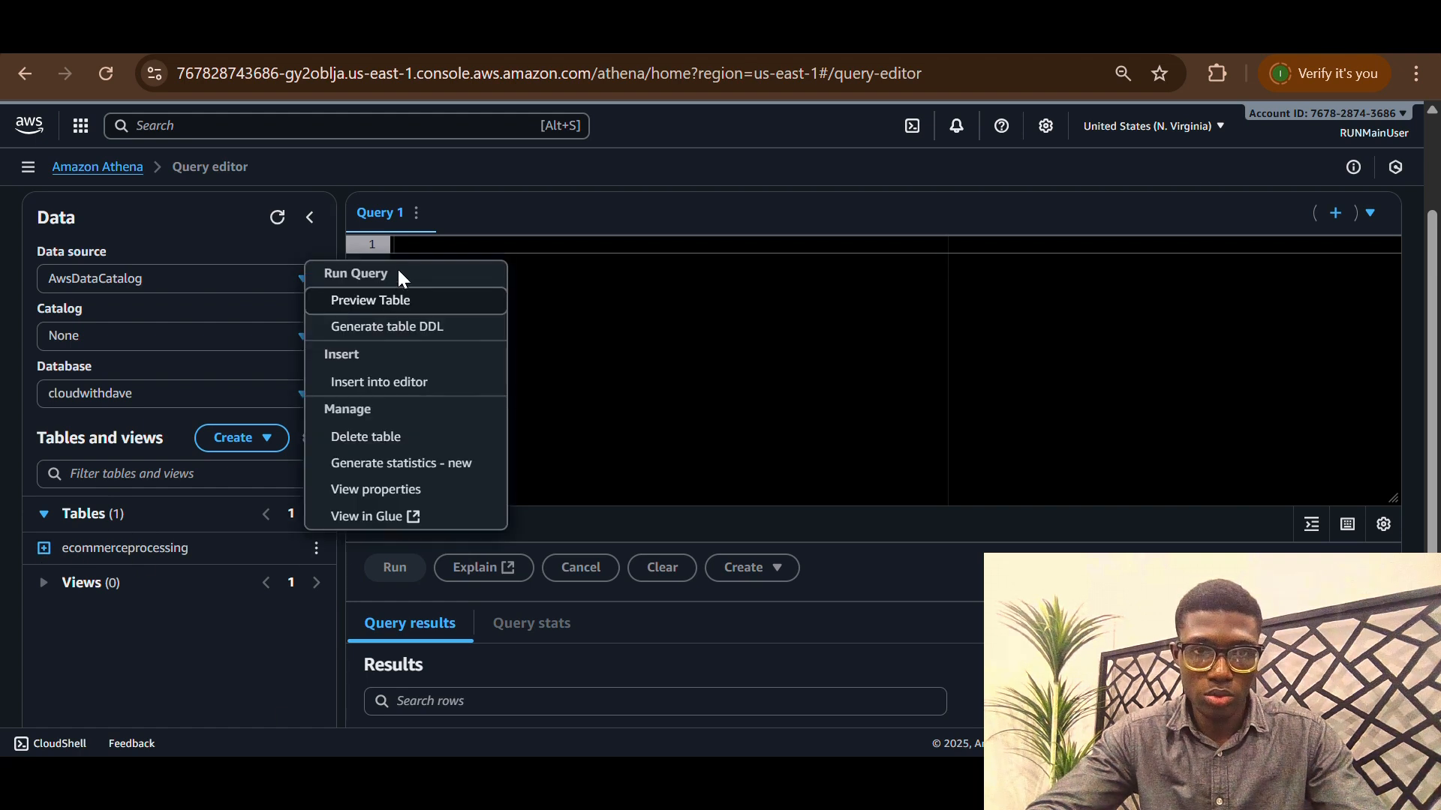
{"action": "left_click", "coordinate": [384, 296]}
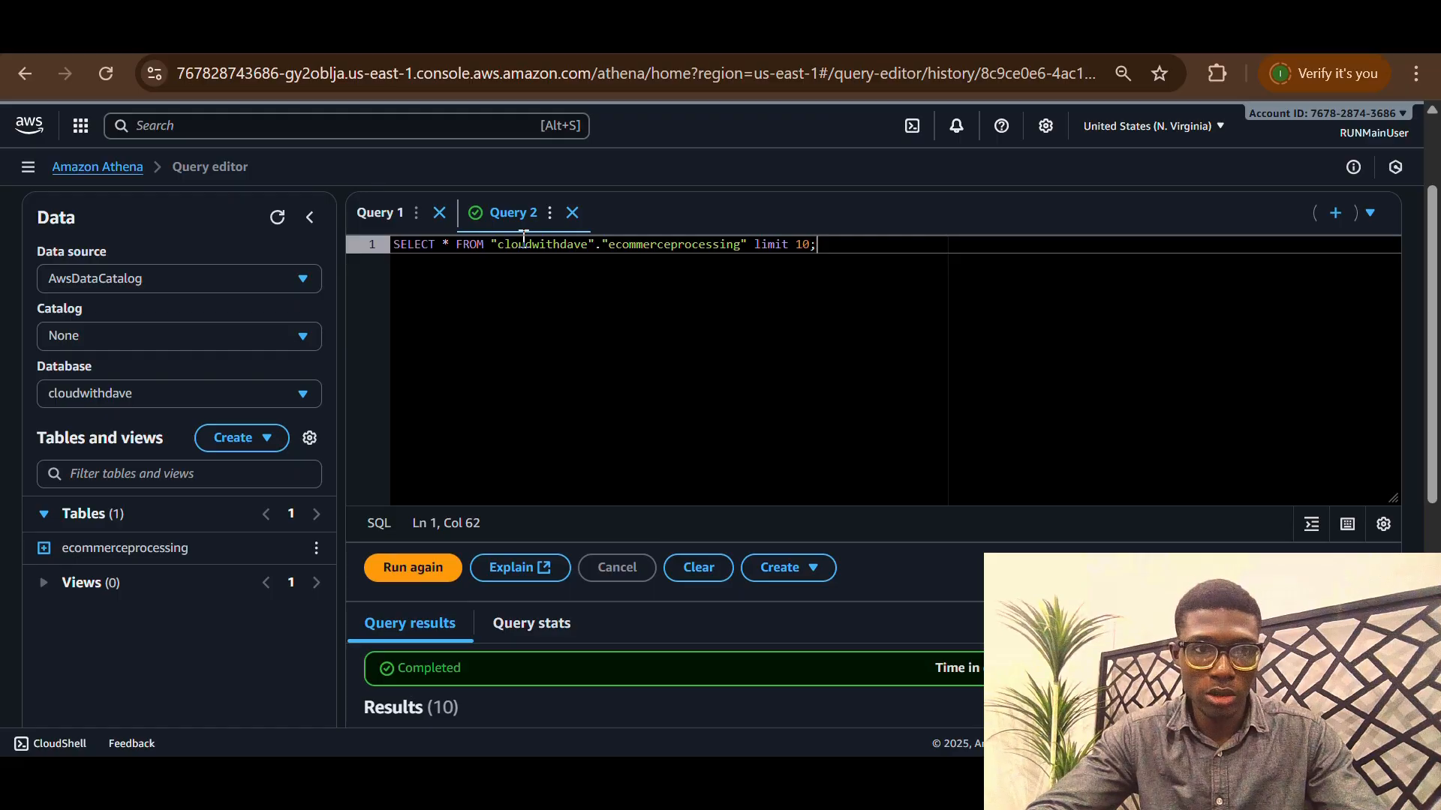
{"action": "left_click_drag", "start_coordinate": [610, 250], "coordinate": [734, 245]}
{"action": "left_click", "coordinate": [628, 349]}
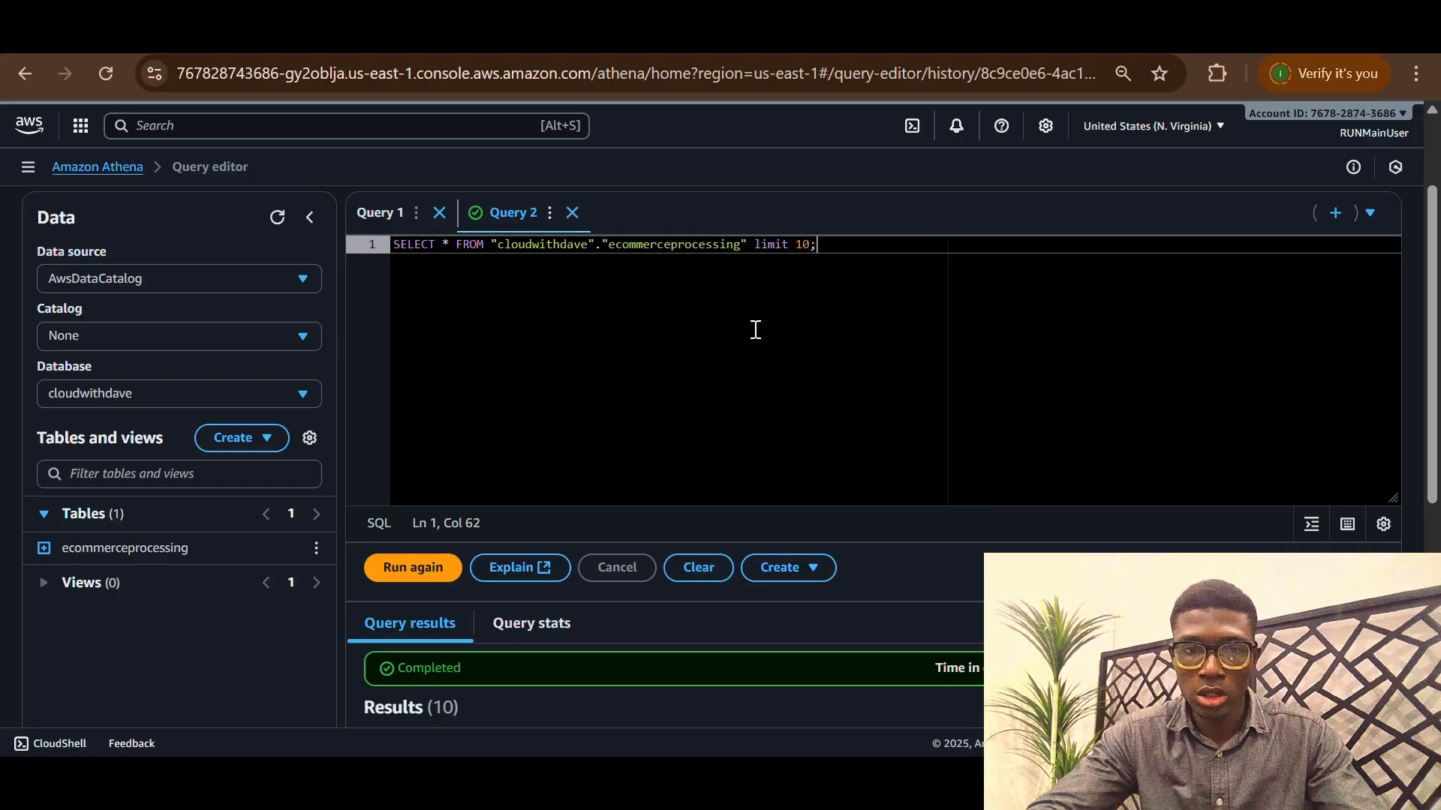
{"action": "scroll", "coordinate": [720, 421], "scroll_direction": "down", "scroll_amount": 6}
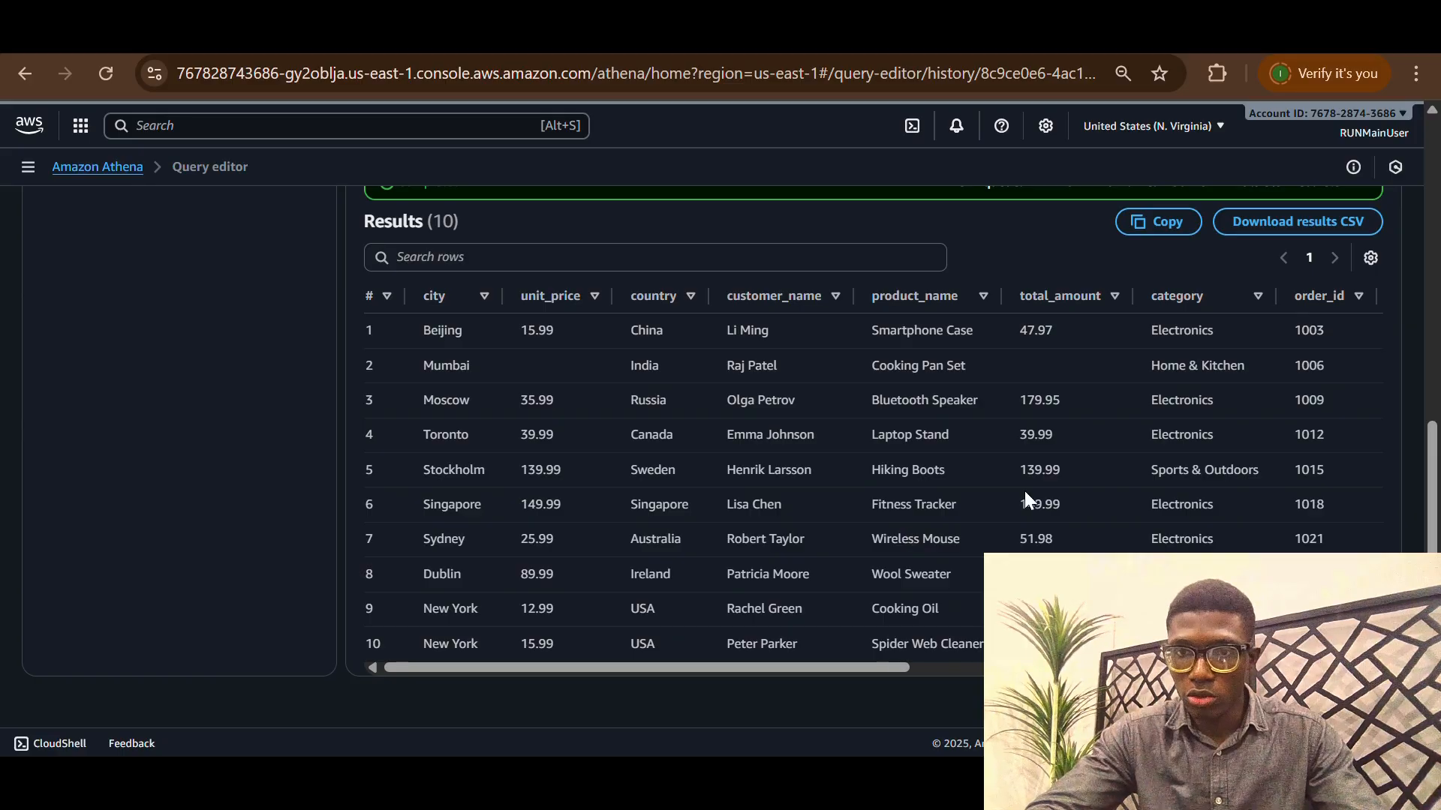
Examine the remaining columns of the ecommerceprocessing preview results, including order_status, order_date, phone and shipping_address
{"action": "scroll", "coordinate": [1025, 495], "scroll_direction": "right", "scroll_amount": 10}
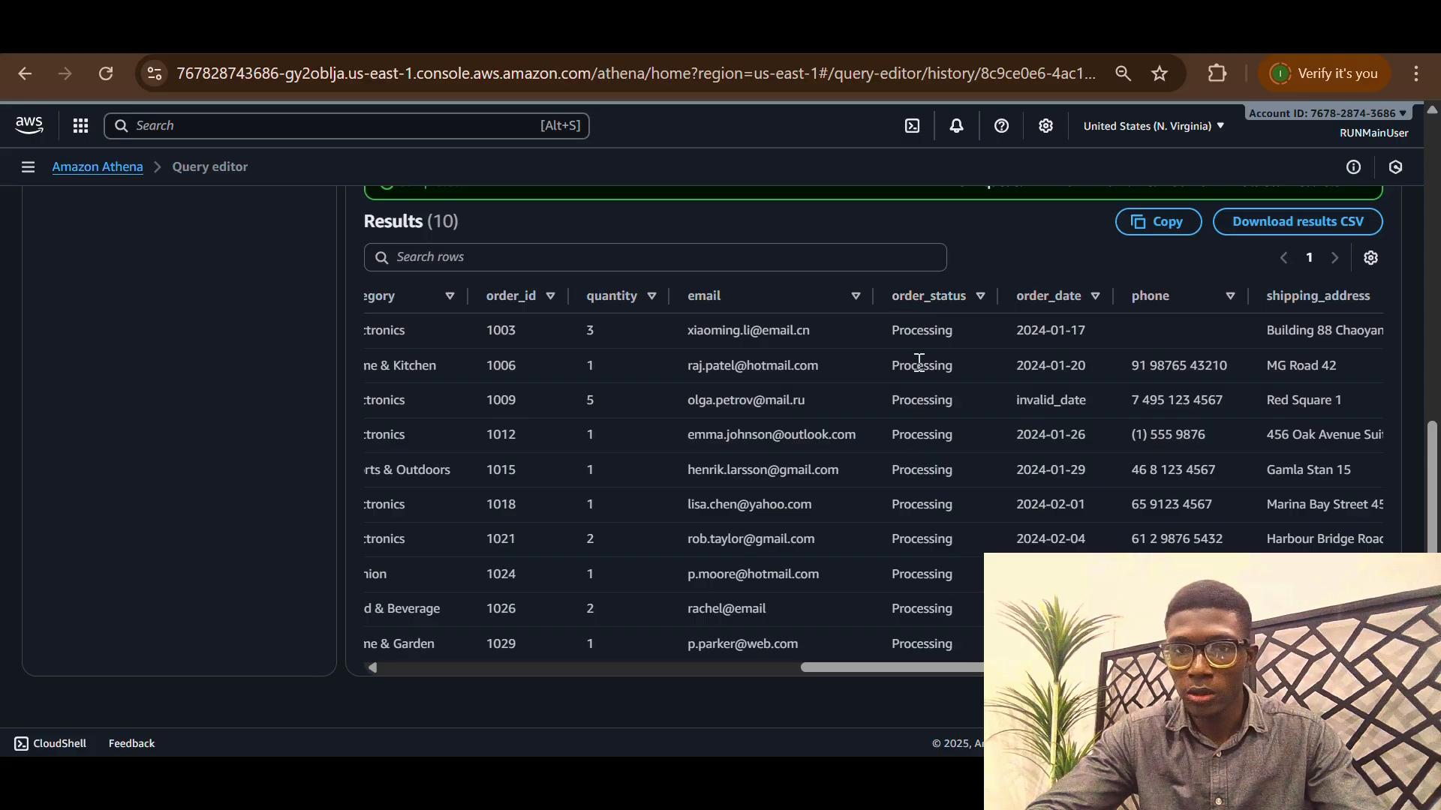
{"action": "scroll", "coordinate": [804, 543], "scroll_direction": "up", "scroll_amount": 6}
{"action": "scroll", "coordinate": [803, 543], "scroll_direction": "down", "scroll_amount": 6}
{"action": "scroll", "coordinate": [803, 543], "scroll_direction": "up", "scroll_amount": 2}
{"action": "scroll", "coordinate": [804, 543], "scroll_direction": "left", "scroll_amount": 7}
{"action": "scroll", "coordinate": [804, 542], "scroll_direction": "left", "scroll_amount": 2}
{"action": "scroll", "coordinate": [805, 542], "scroll_direction": "up", "scroll_amount": 2}
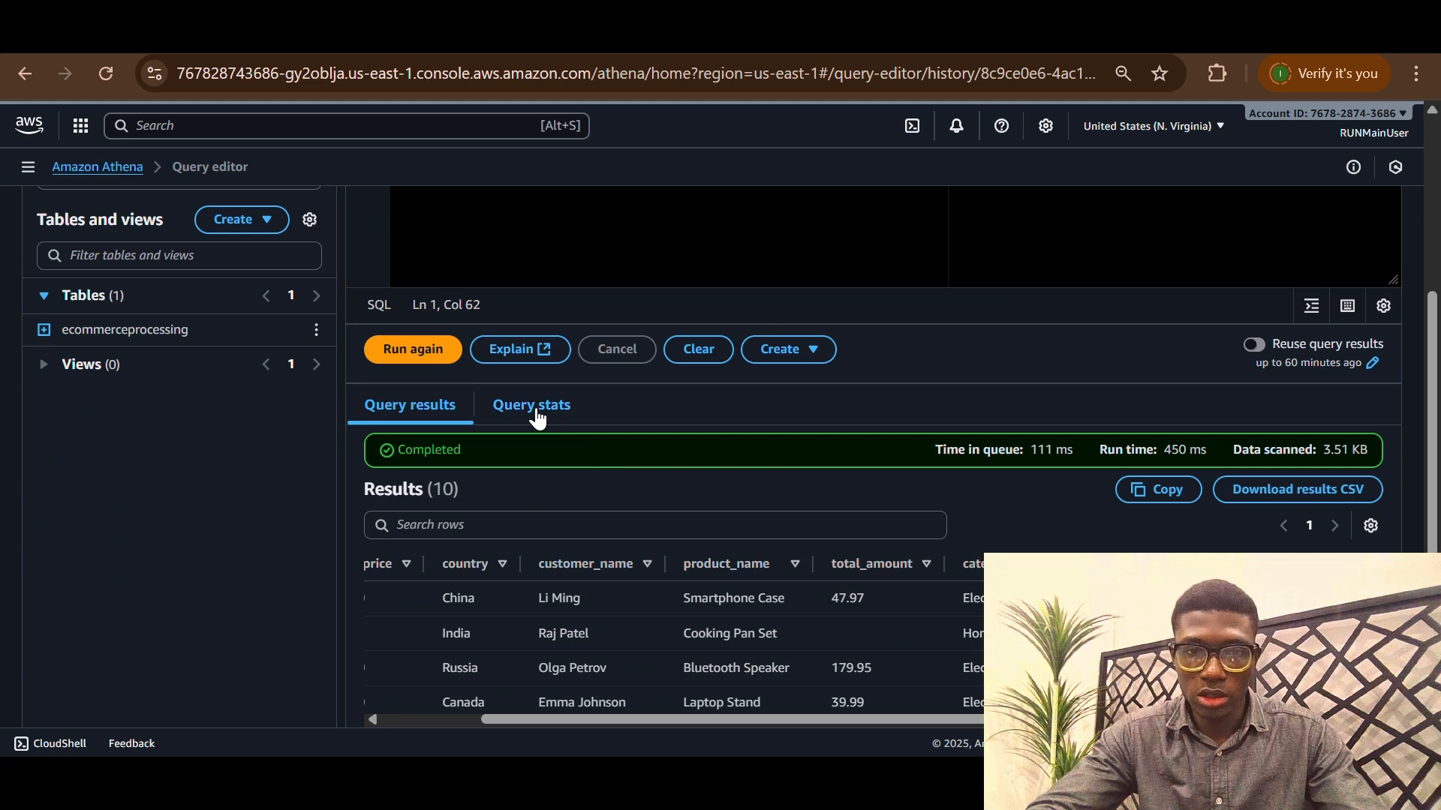
Review the preview query's statistics, covering the data processed and the breakdown of its total runtime
{"action": "left_click", "coordinate": [538, 414]}
{"action": "scroll", "coordinate": [538, 417], "scroll_direction": "down", "scroll_amount": 3}
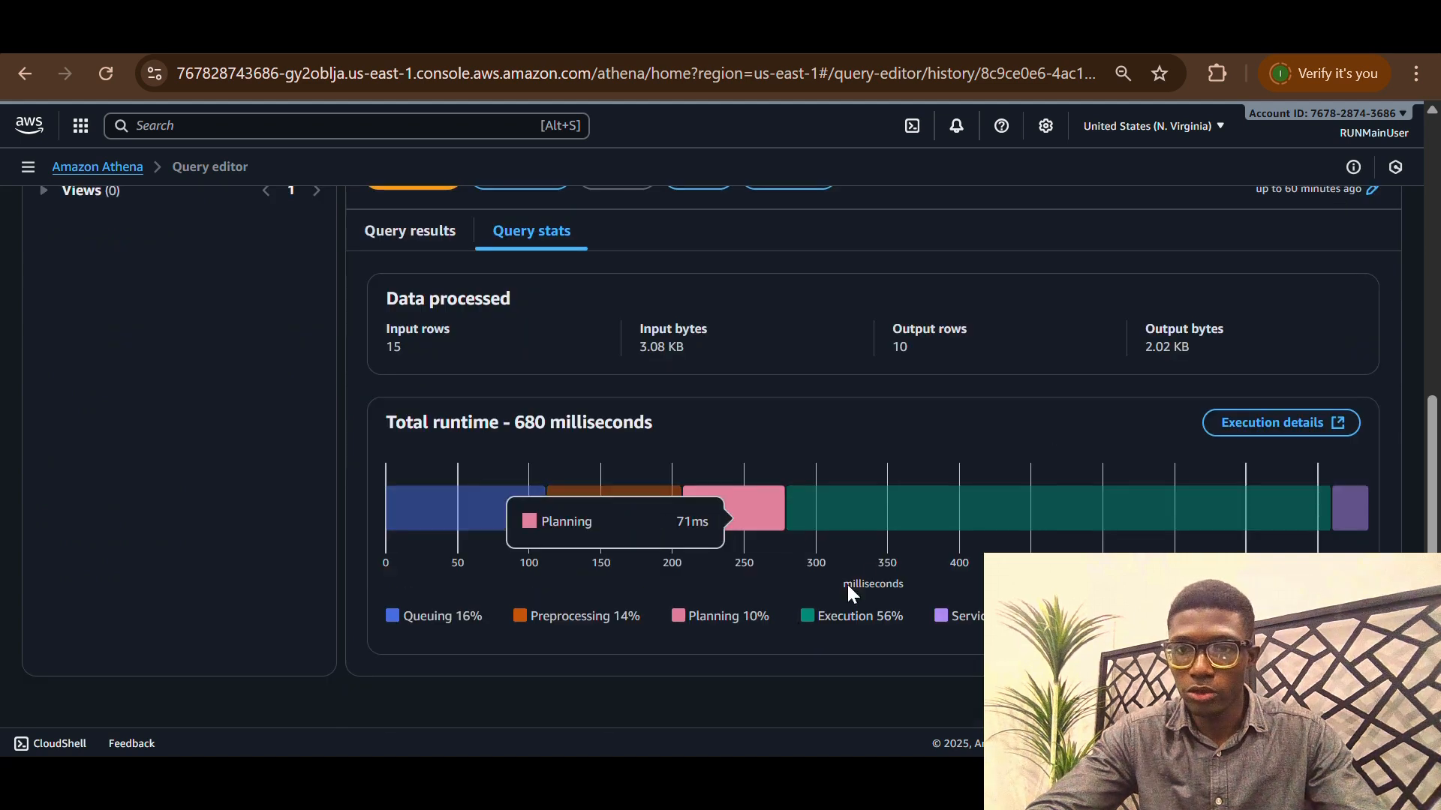
{"action": "scroll", "coordinate": [872, 565], "scroll_direction": "up", "scroll_amount": 7}
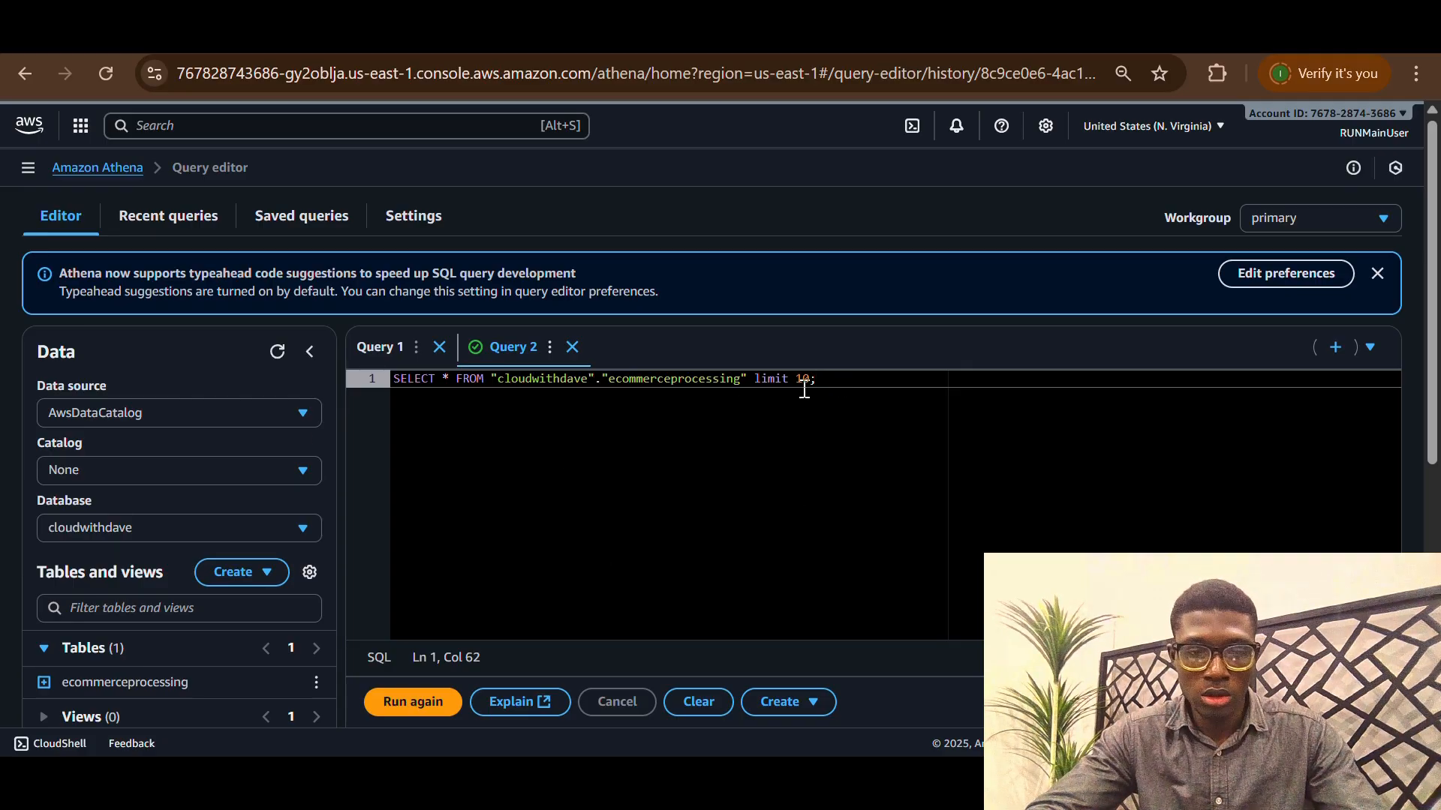
Copy the full SELECT statement from Query 2 into a new query
{"action": "key", "text": "ctrl+a"}
{"action": "key", "text": "ctrl+c"}
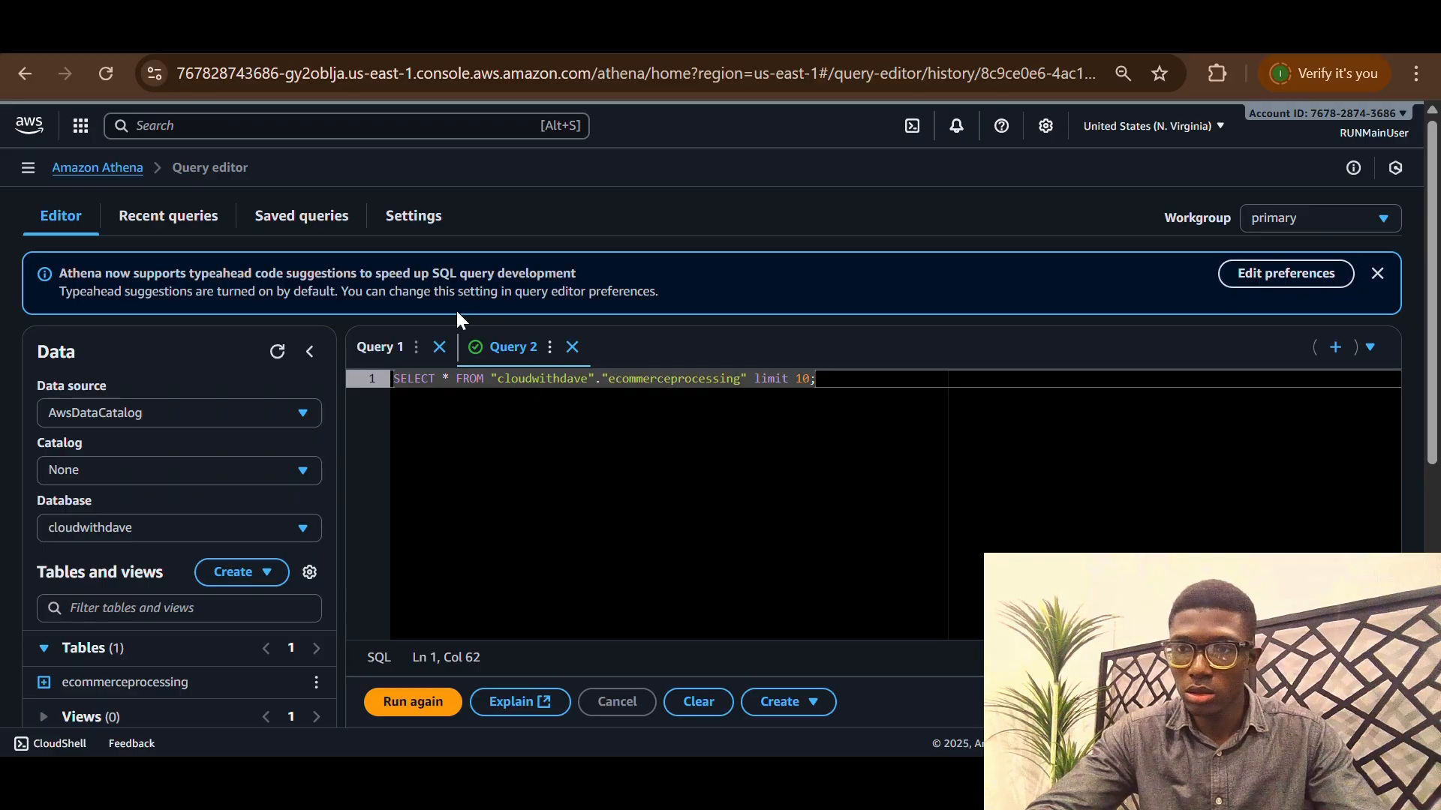
{"action": "left_click", "coordinate": [1337, 348]}
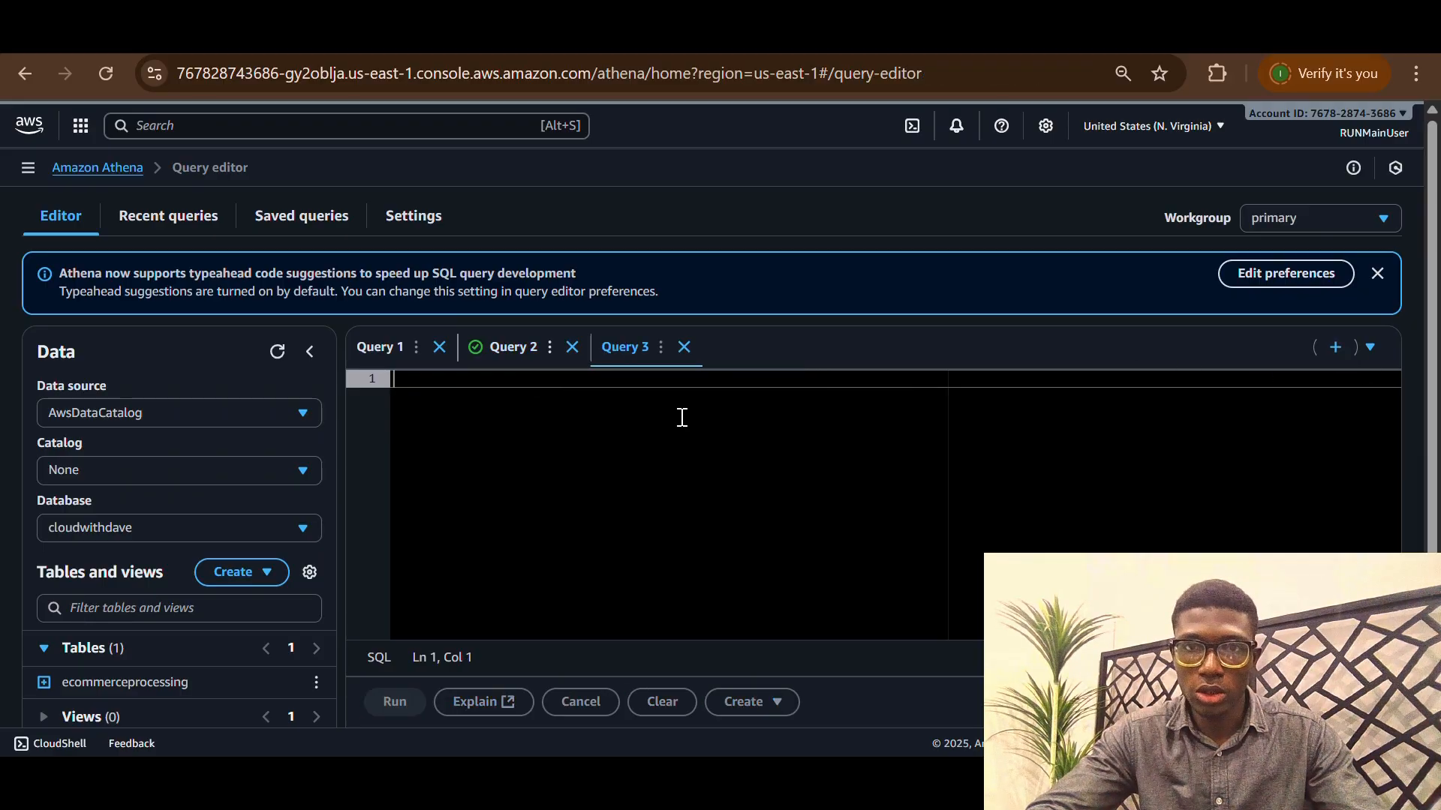
{"action": "key", "text": "ctrl+v"}
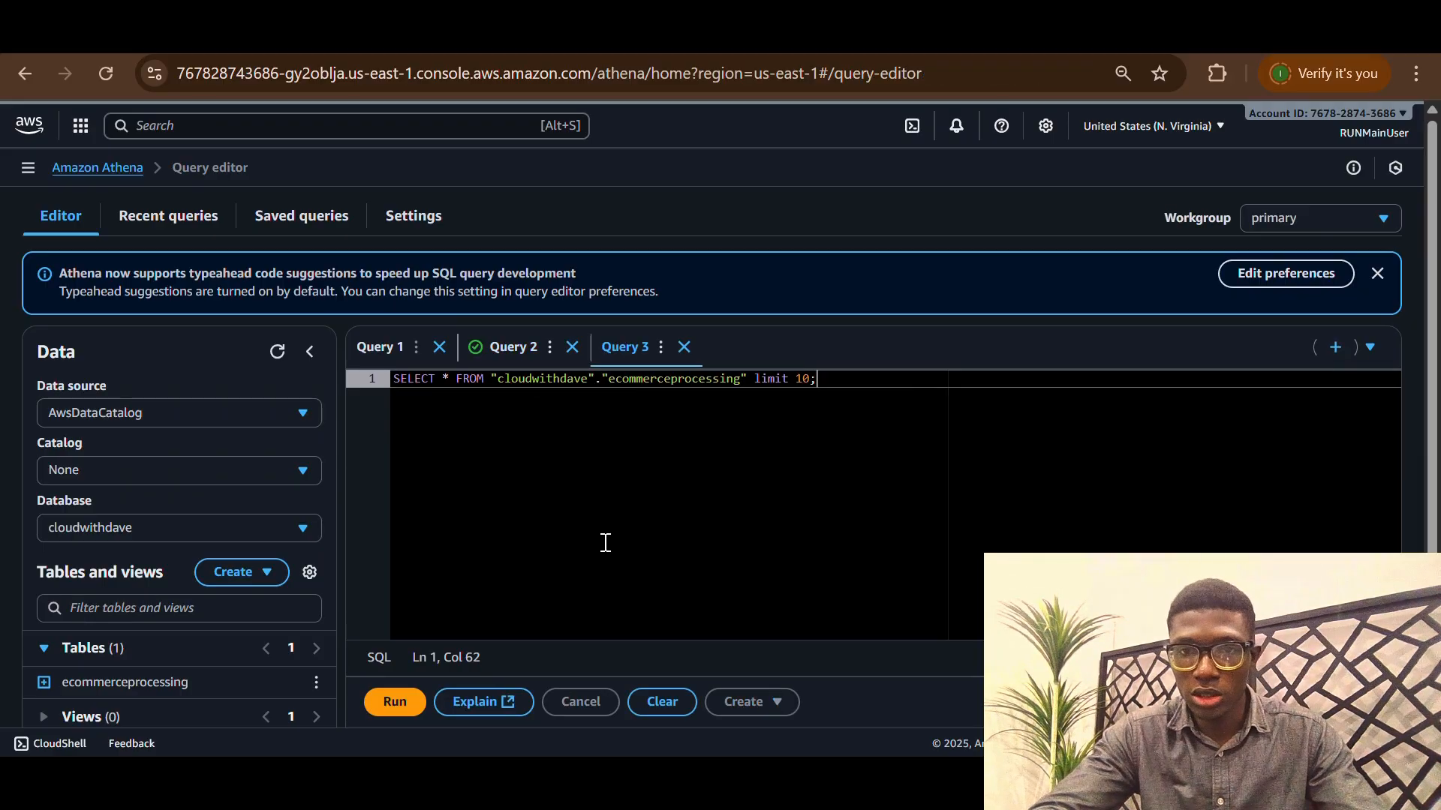
Replace the "limit 10" clause of the copied query with the keyword "where", keeping the closing semicolon
{"action": "left_click", "coordinate": [803, 379]}
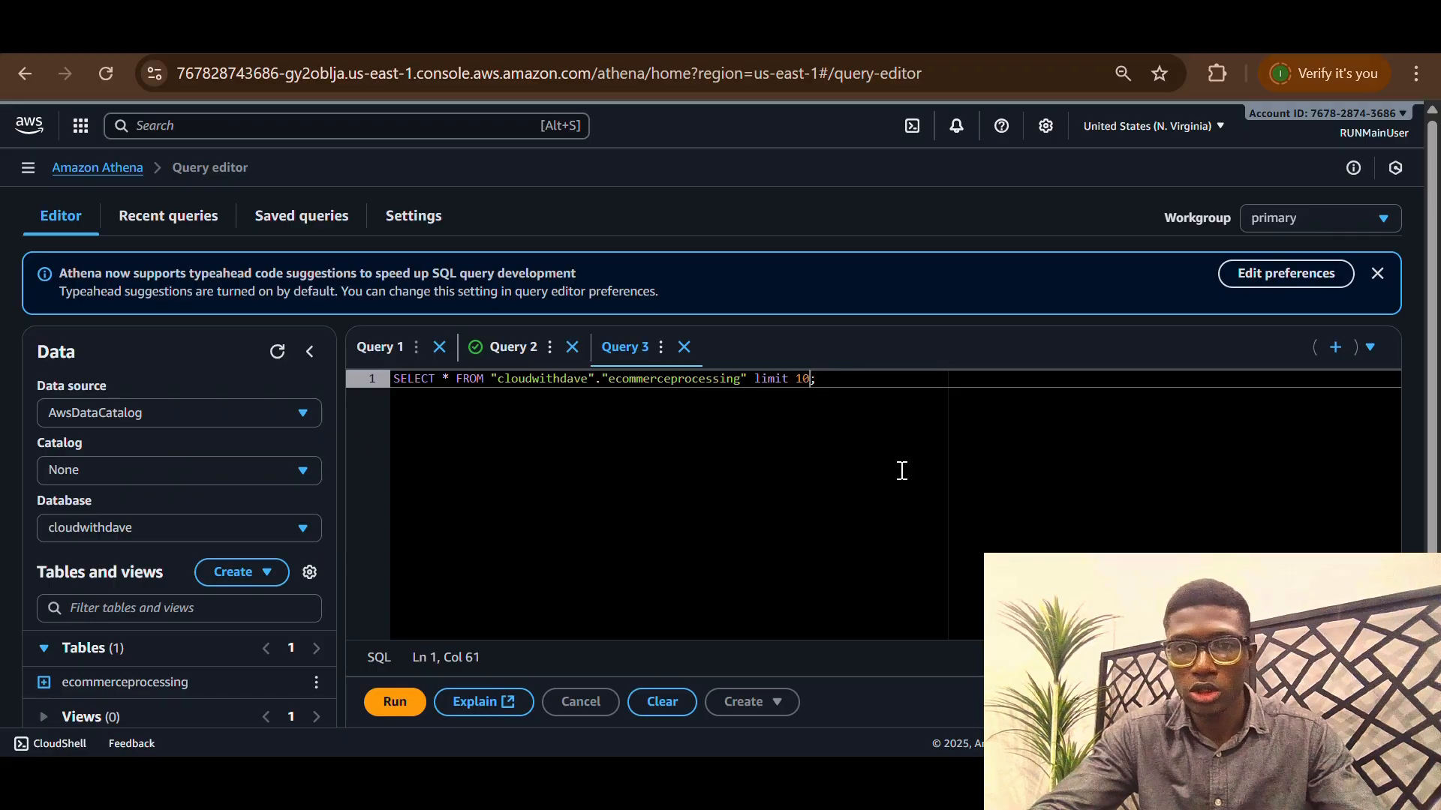
{"action": "key", "text": "BackSpace"}
{"action": "key", "text": "BackSpace"}
{"action": "key", "text": "BackSpace"}
{"action": "key", "text": "BackSpace"}
{"action": "type", "text": "where"}
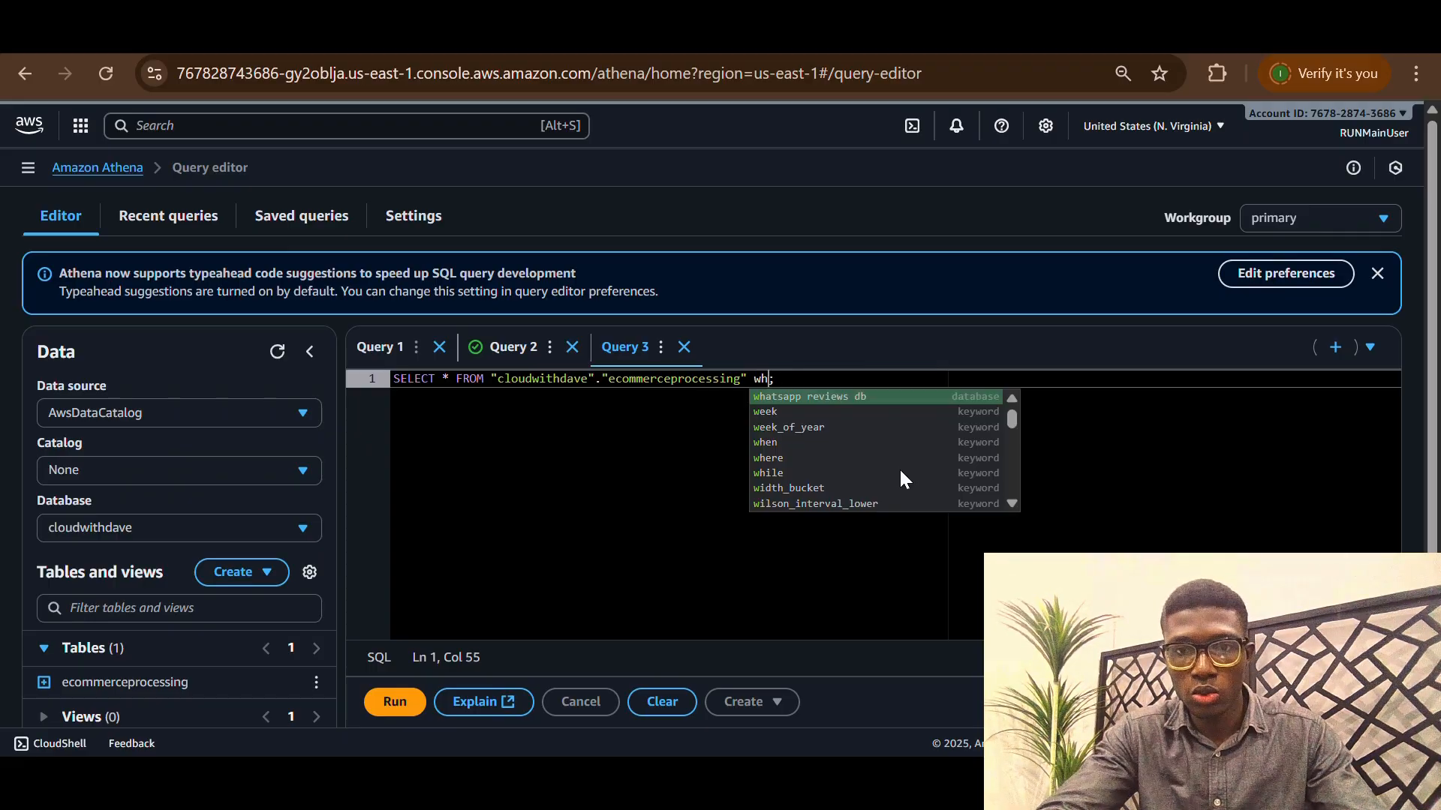
Look through Query 2's result columns and values to choose a column for the filter condition
{"action": "scroll", "coordinate": [901, 470], "scroll_direction": "down", "scroll_amount": 3}
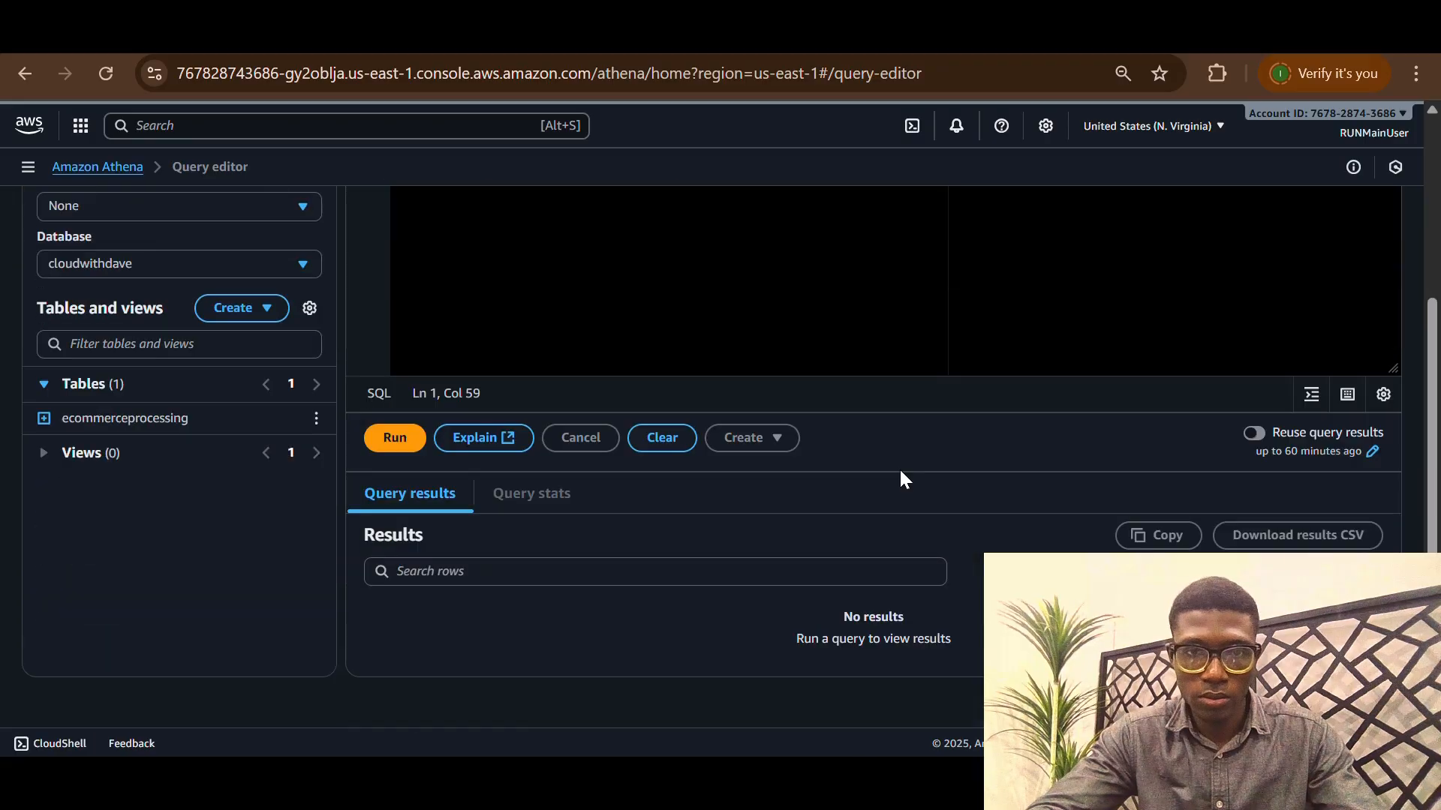
{"action": "scroll", "coordinate": [899, 479], "scroll_direction": "up", "scroll_amount": 3}
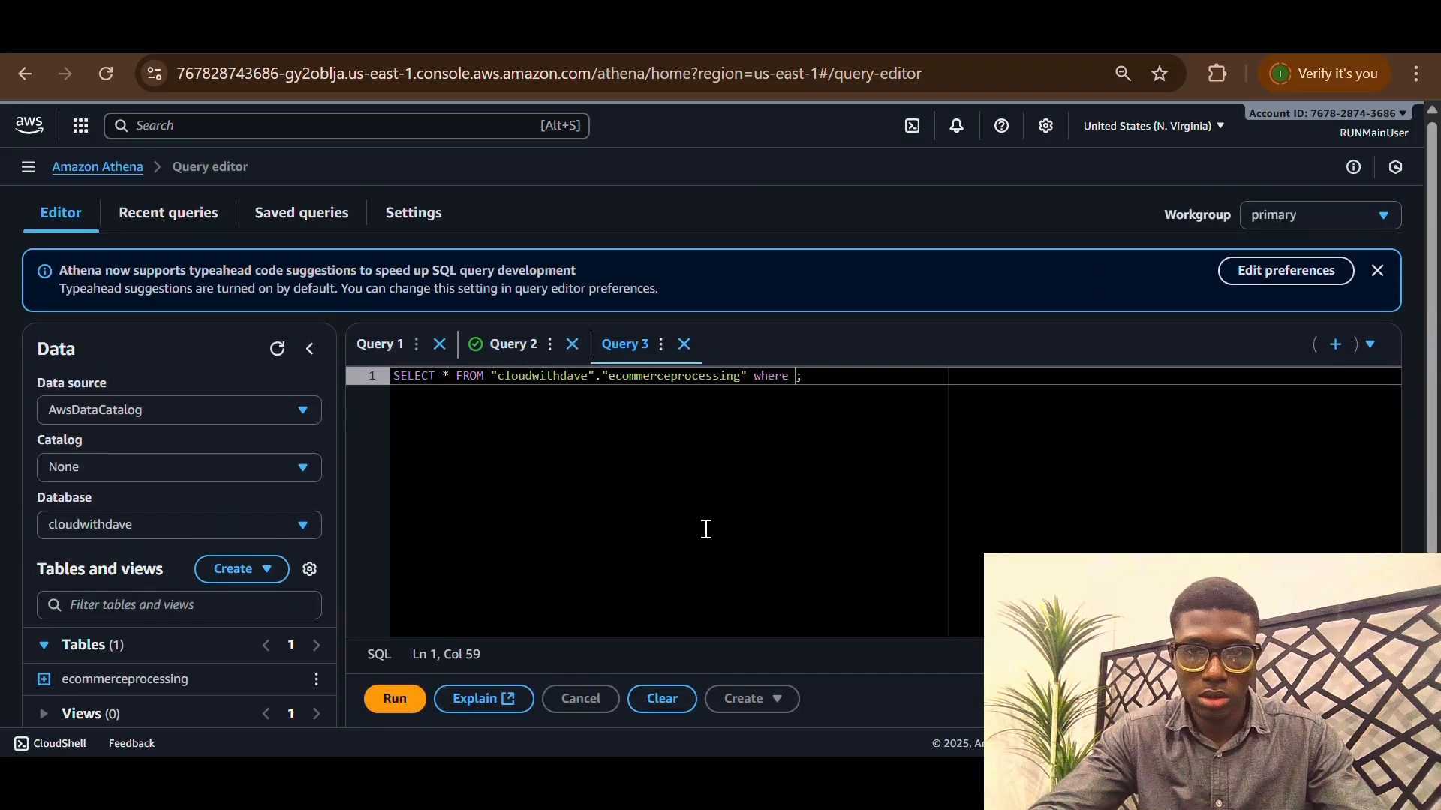
{"action": "left_click", "coordinate": [513, 341]}
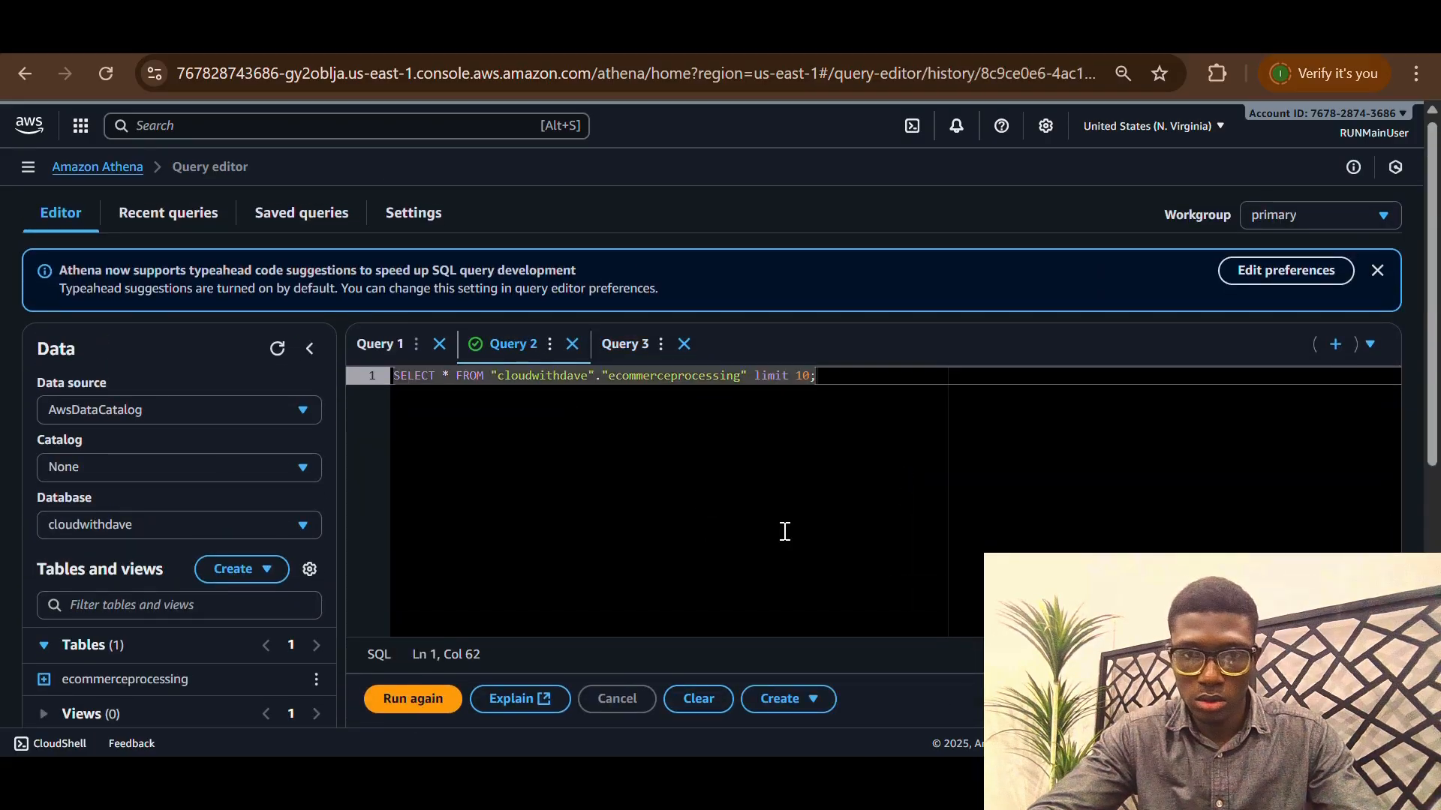
{"action": "scroll", "coordinate": [569, 596], "scroll_direction": "down", "scroll_amount": 5}
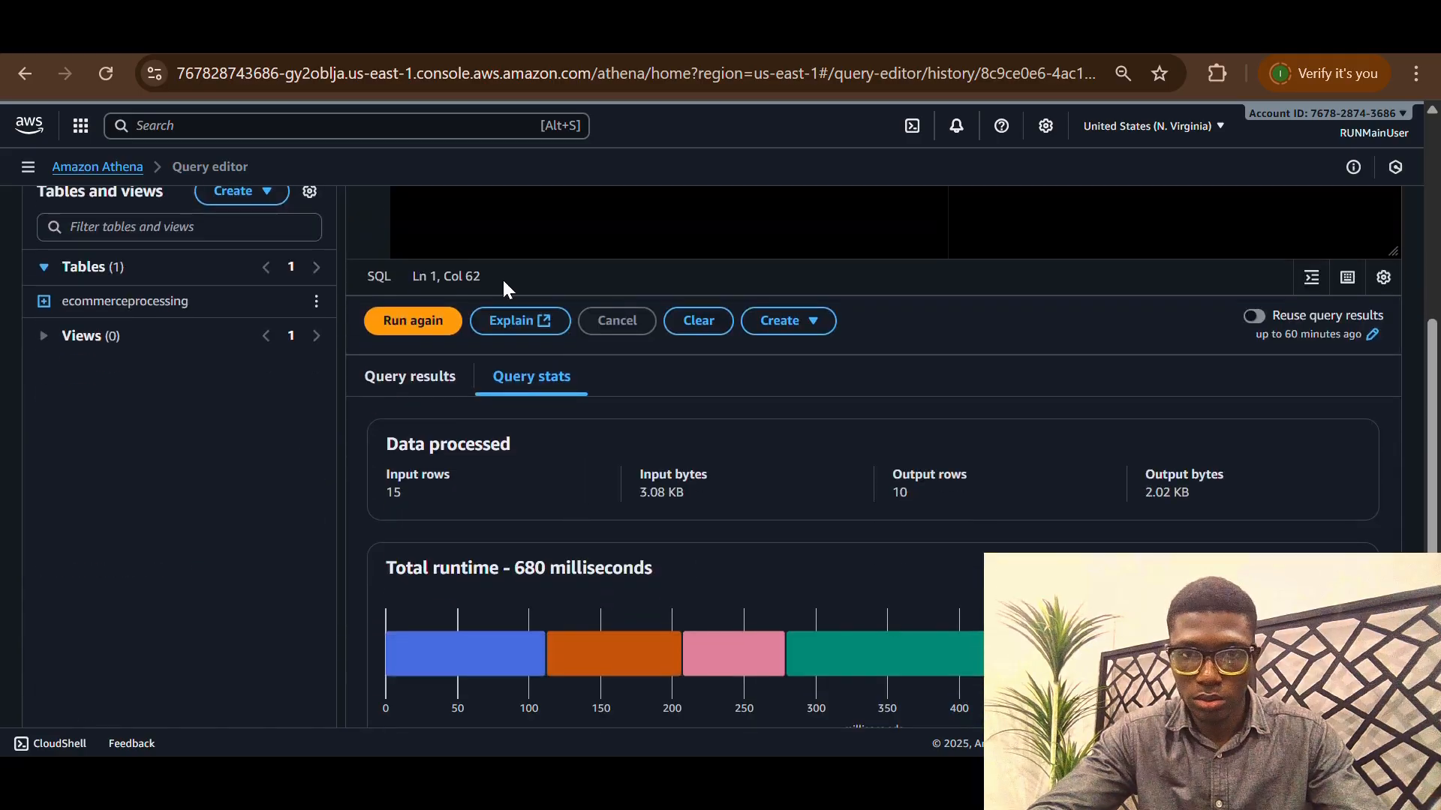
{"action": "left_click", "coordinate": [434, 376]}
{"action": "scroll", "coordinate": [933, 574], "scroll_direction": "right", "scroll_amount": 5}
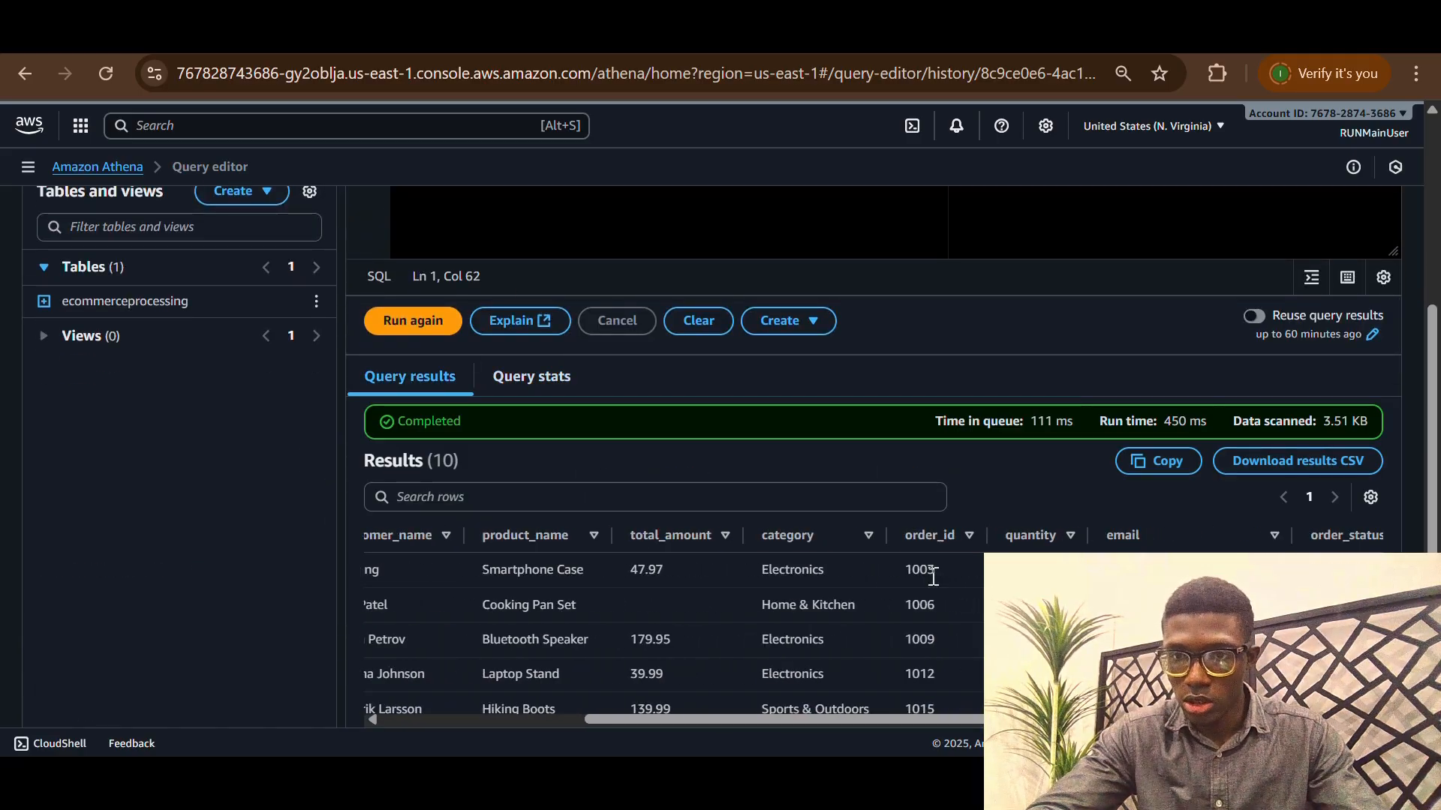
{"action": "scroll", "coordinate": [933, 577], "scroll_direction": "right", "scroll_amount": 5}
{"action": "scroll", "coordinate": [870, 626], "scroll_direction": "left", "scroll_amount": 10}
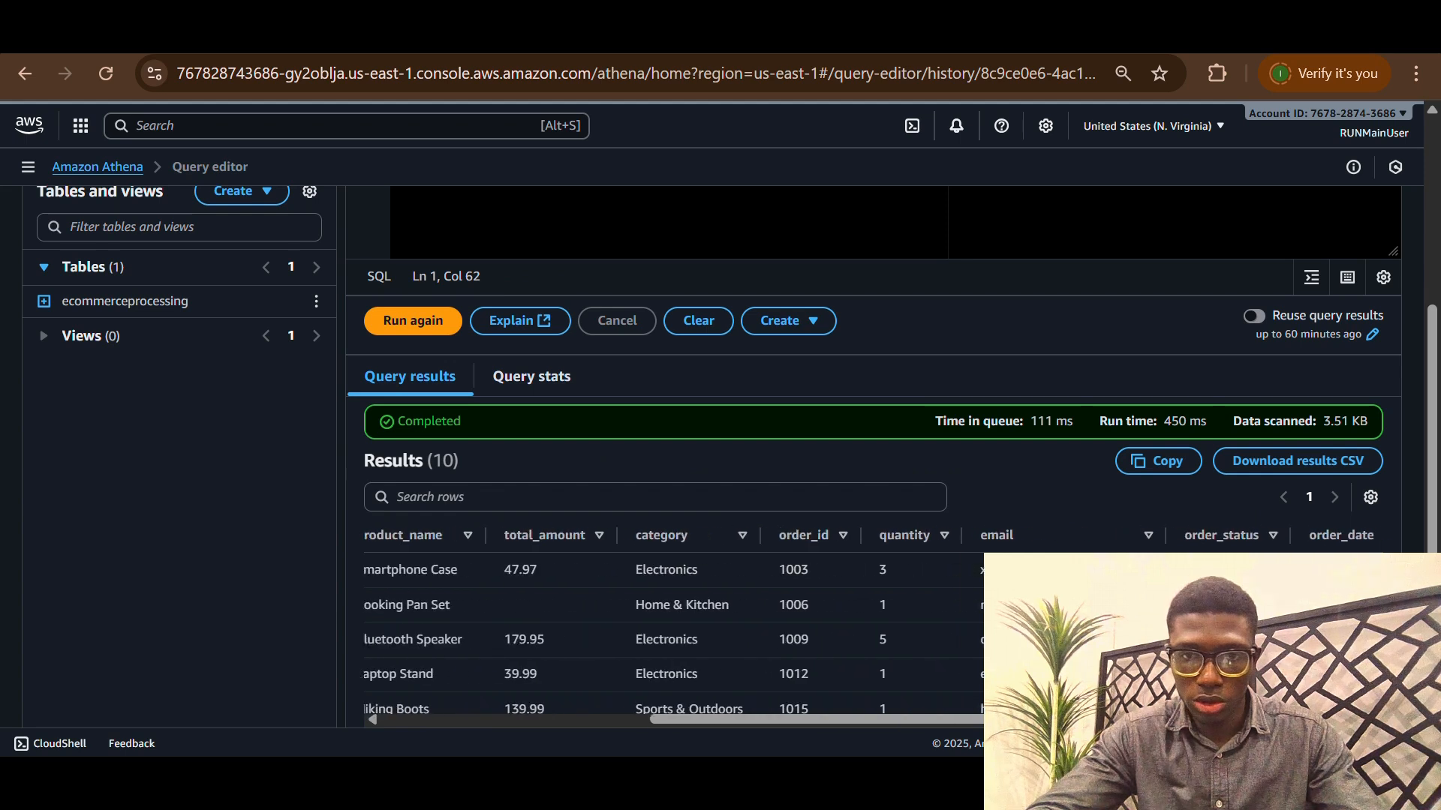
{"action": "scroll", "coordinate": [566, 579], "scroll_direction": "left", "scroll_amount": 2}
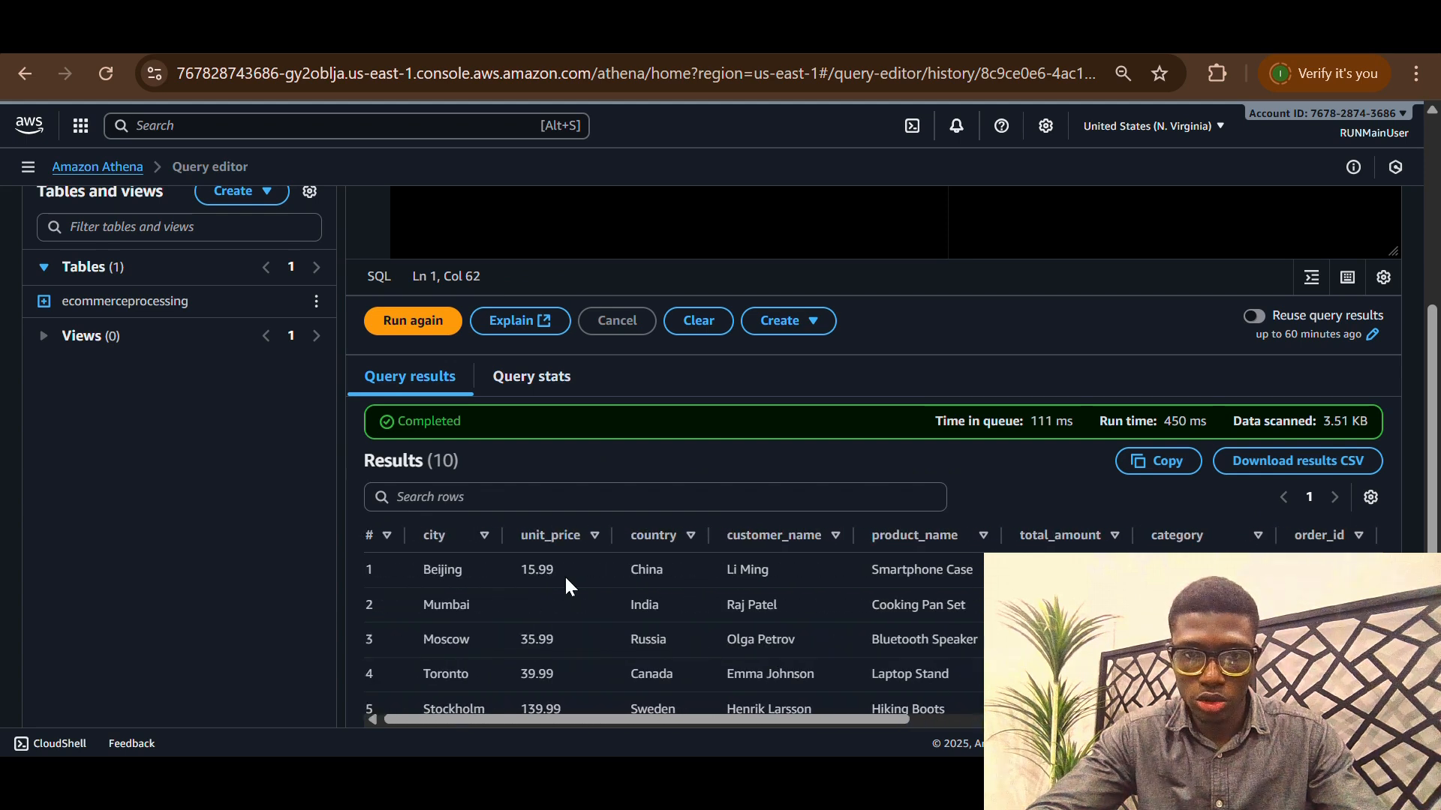
{"action": "scroll", "coordinate": [683, 600], "scroll_direction": "down", "scroll_amount": 1}
{"action": "scroll", "coordinate": [682, 600], "scroll_direction": "up", "scroll_amount": 6}
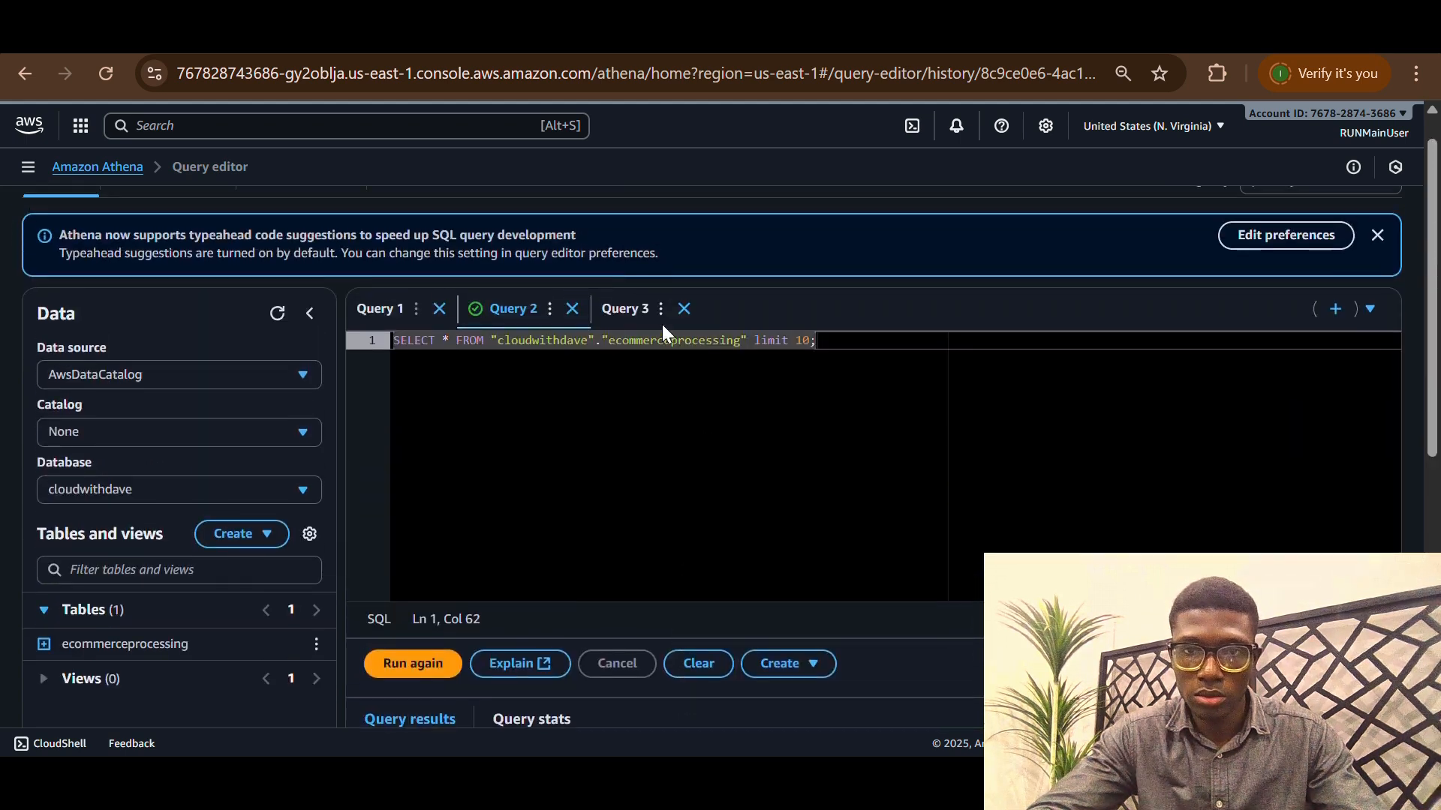
Complete Query 3's where clause with the condition country ='Russia' and run the query
{"action": "left_click", "coordinate": [617, 314]}
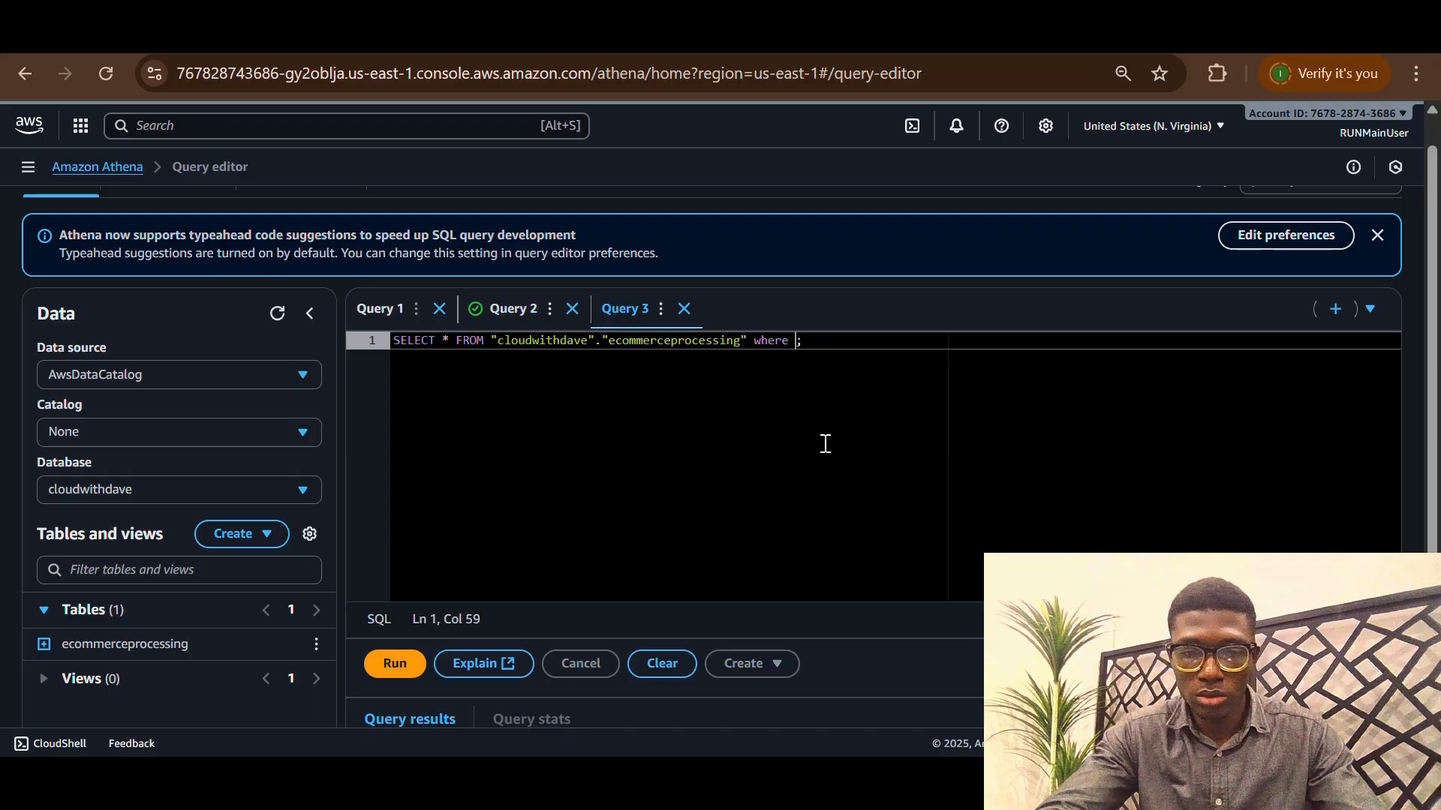
{"action": "type", "text": "country "}
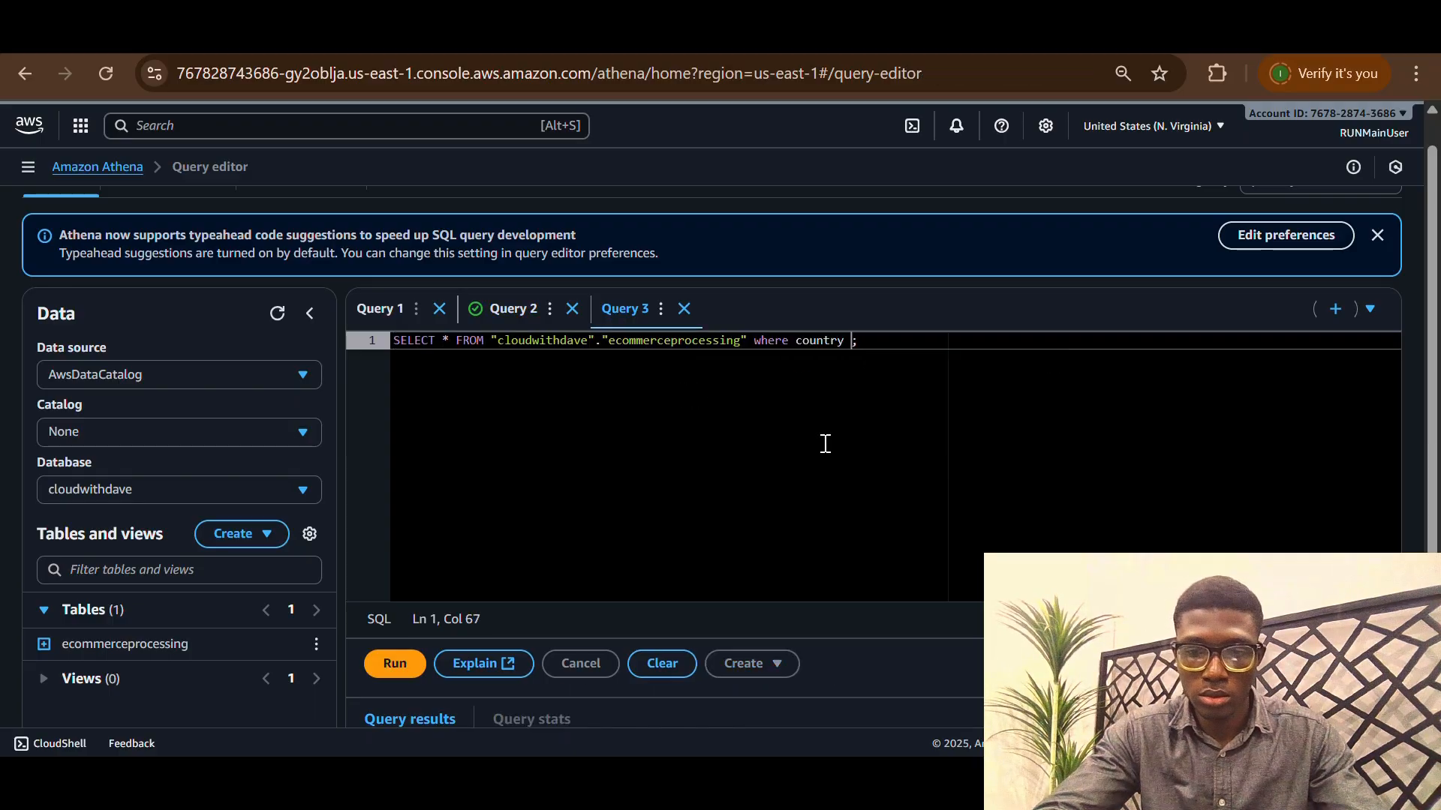
{"action": "type", "text": "='"}
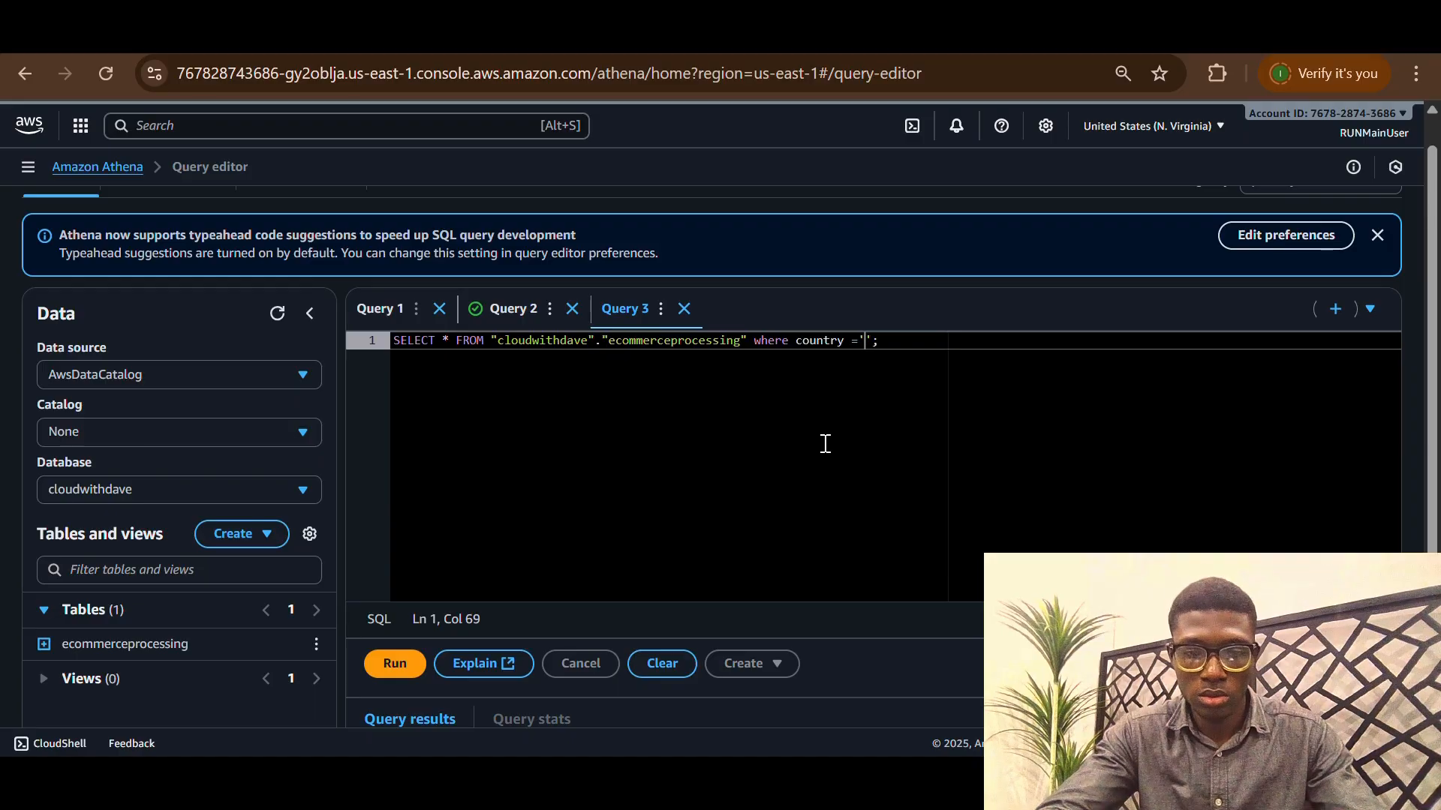
{"action": "type", "text": "Russia"}
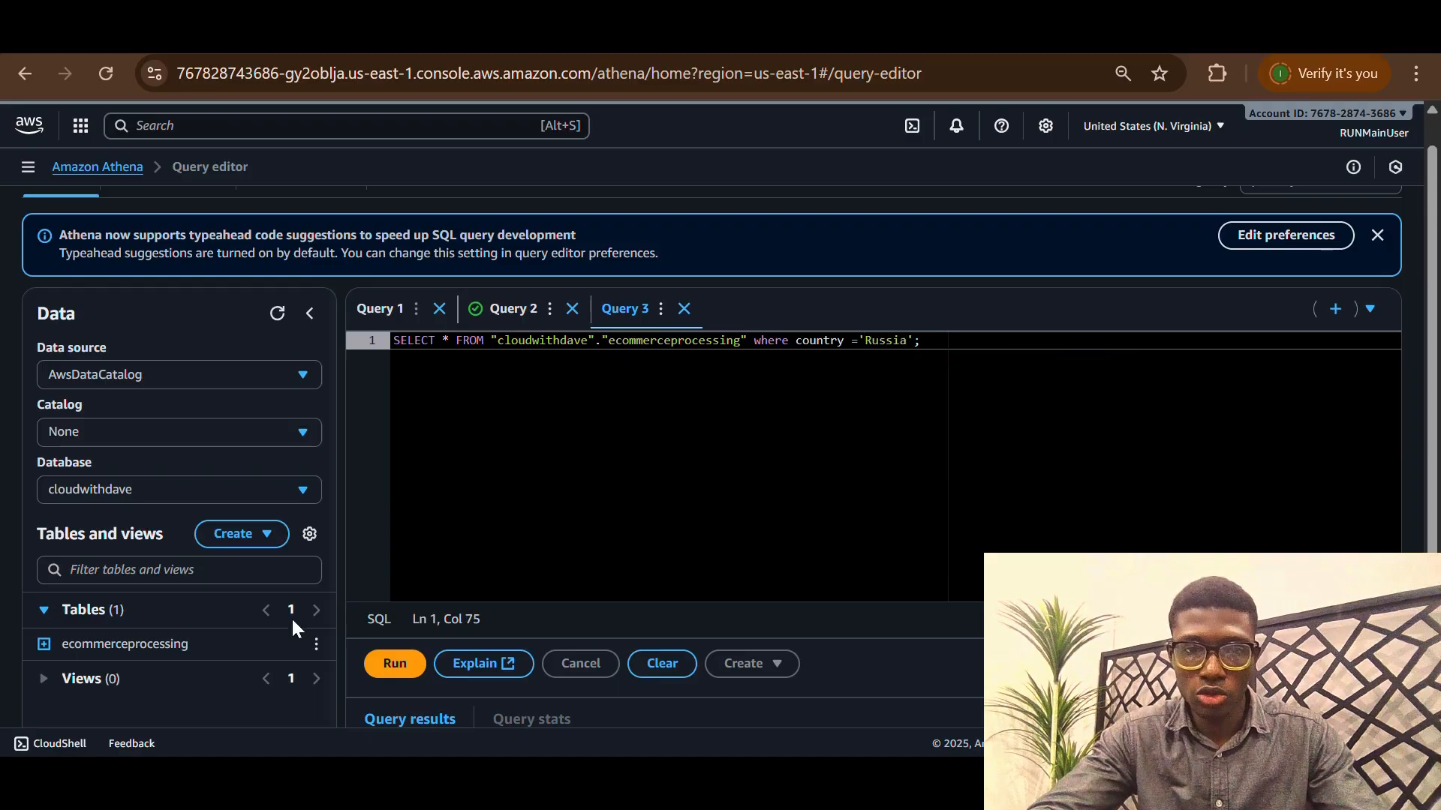
{"action": "left_click", "coordinate": [397, 665]}
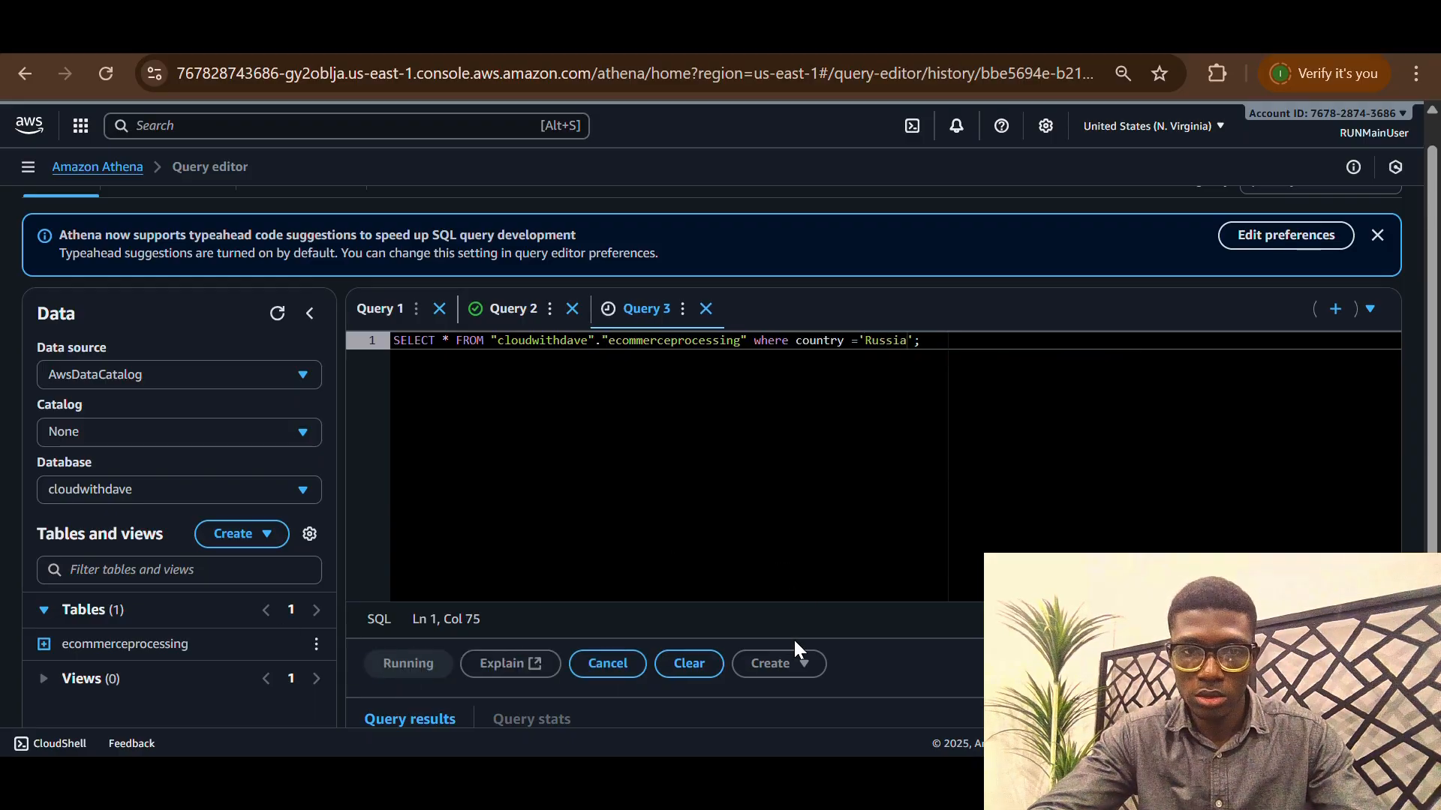
Examine the Russia query's result across all its columns, including order_status
{"action": "scroll", "coordinate": [793, 638], "scroll_direction": "down", "scroll_amount": 4}
{"action": "scroll", "coordinate": [811, 510], "scroll_direction": "down", "scroll_amount": 1}
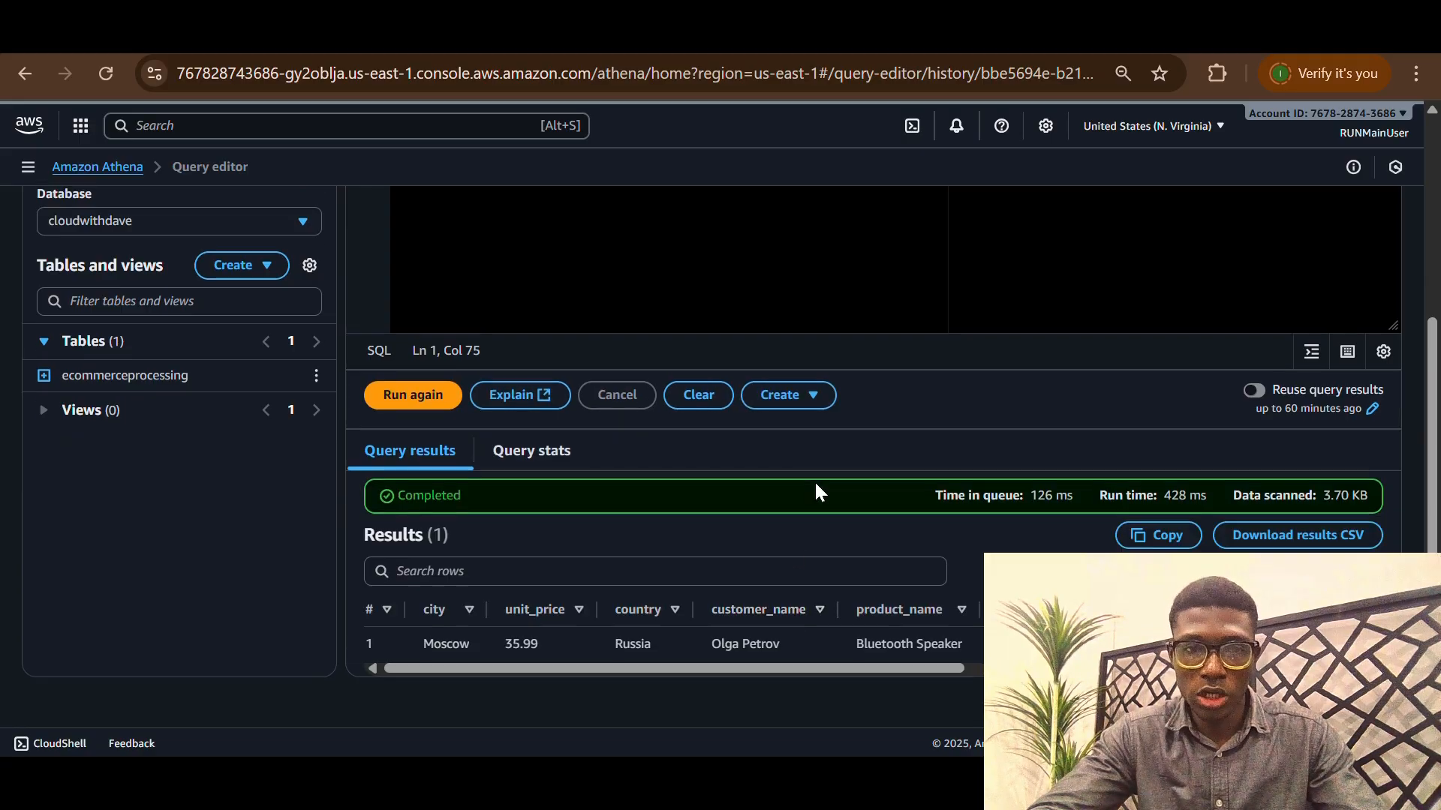
{"action": "left_click_drag", "start_coordinate": [522, 668], "coordinate": [998, 670]}
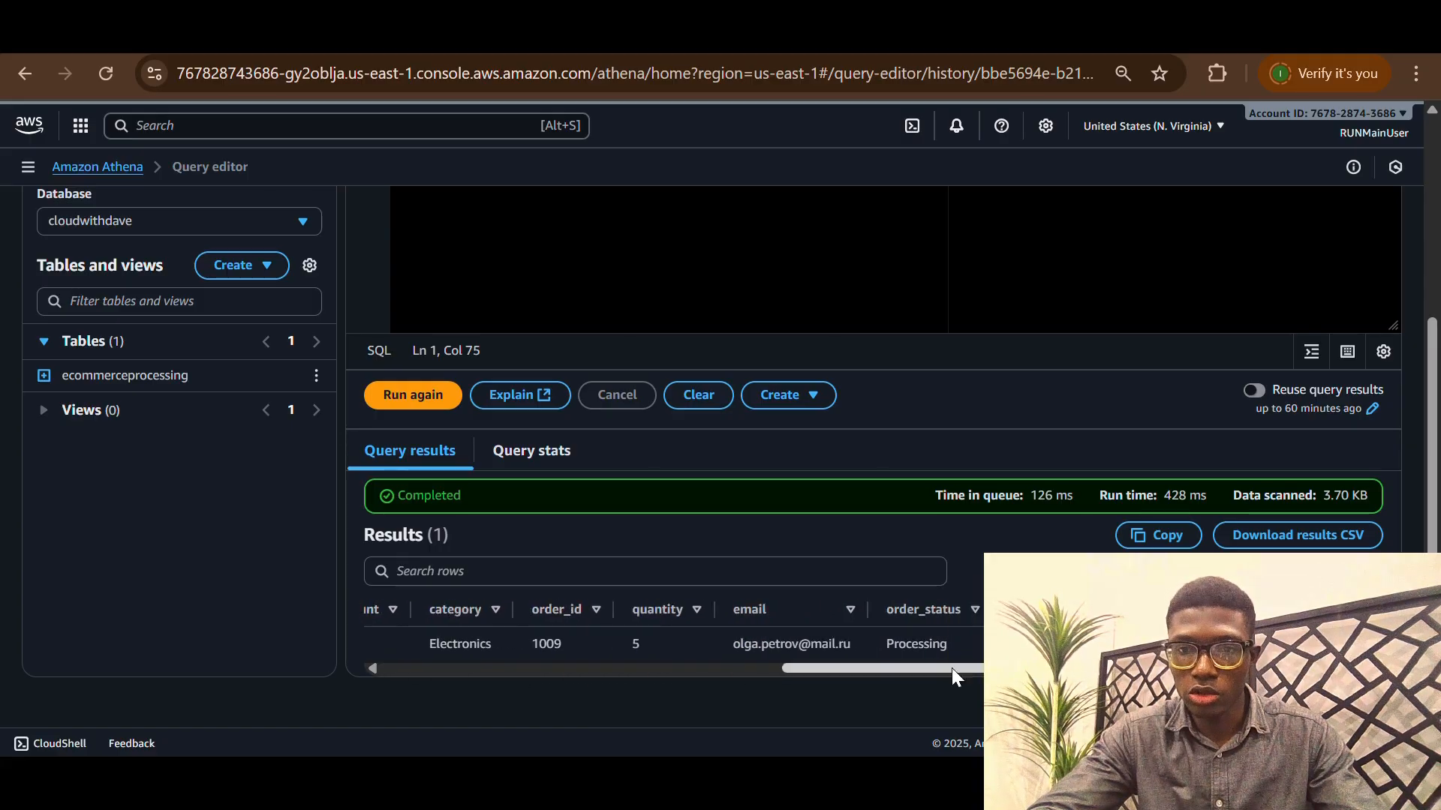
{"action": "left_click_drag", "start_coordinate": [956, 668], "coordinate": [557, 717]}
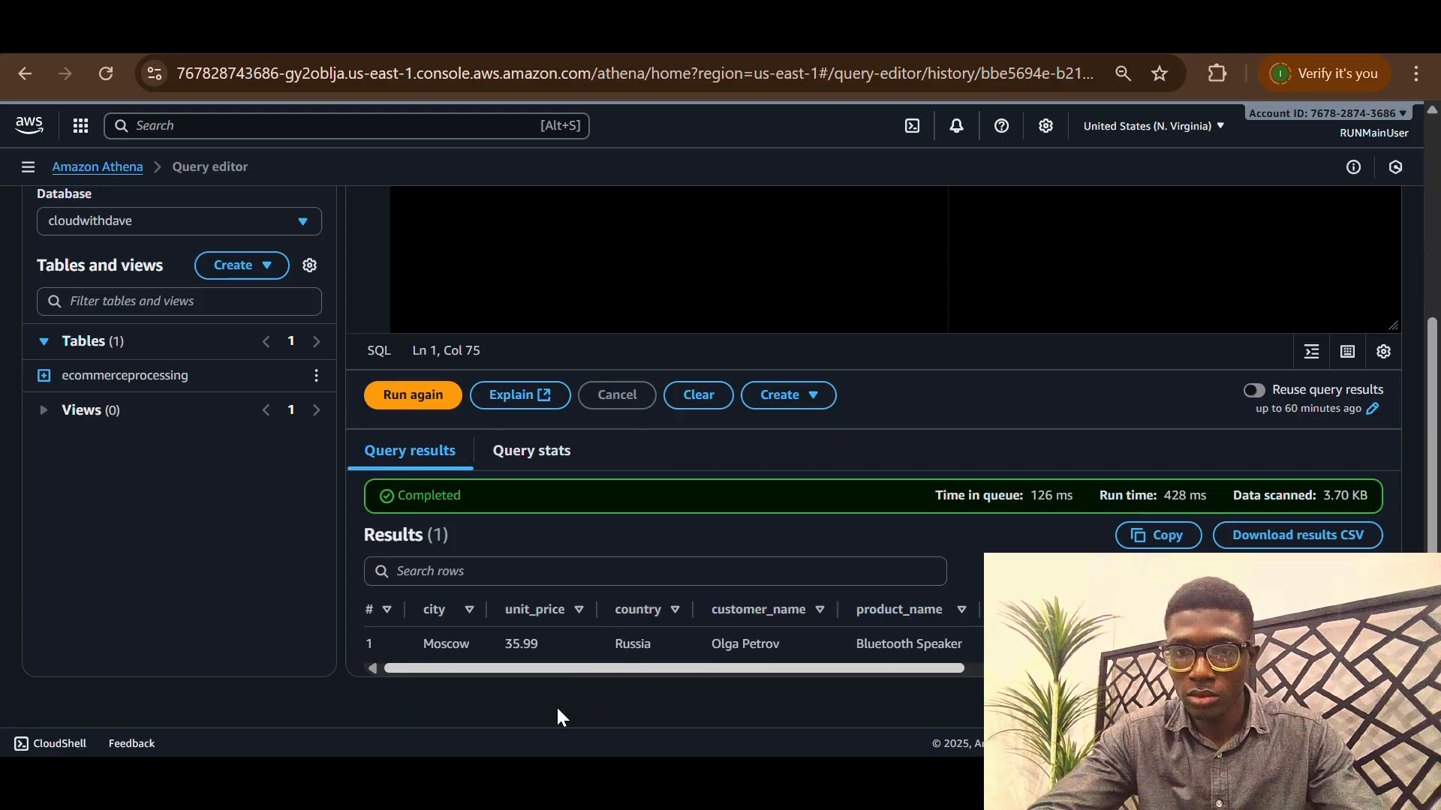
{"action": "left_click_drag", "start_coordinate": [468, 696], "coordinate": [505, 653]}
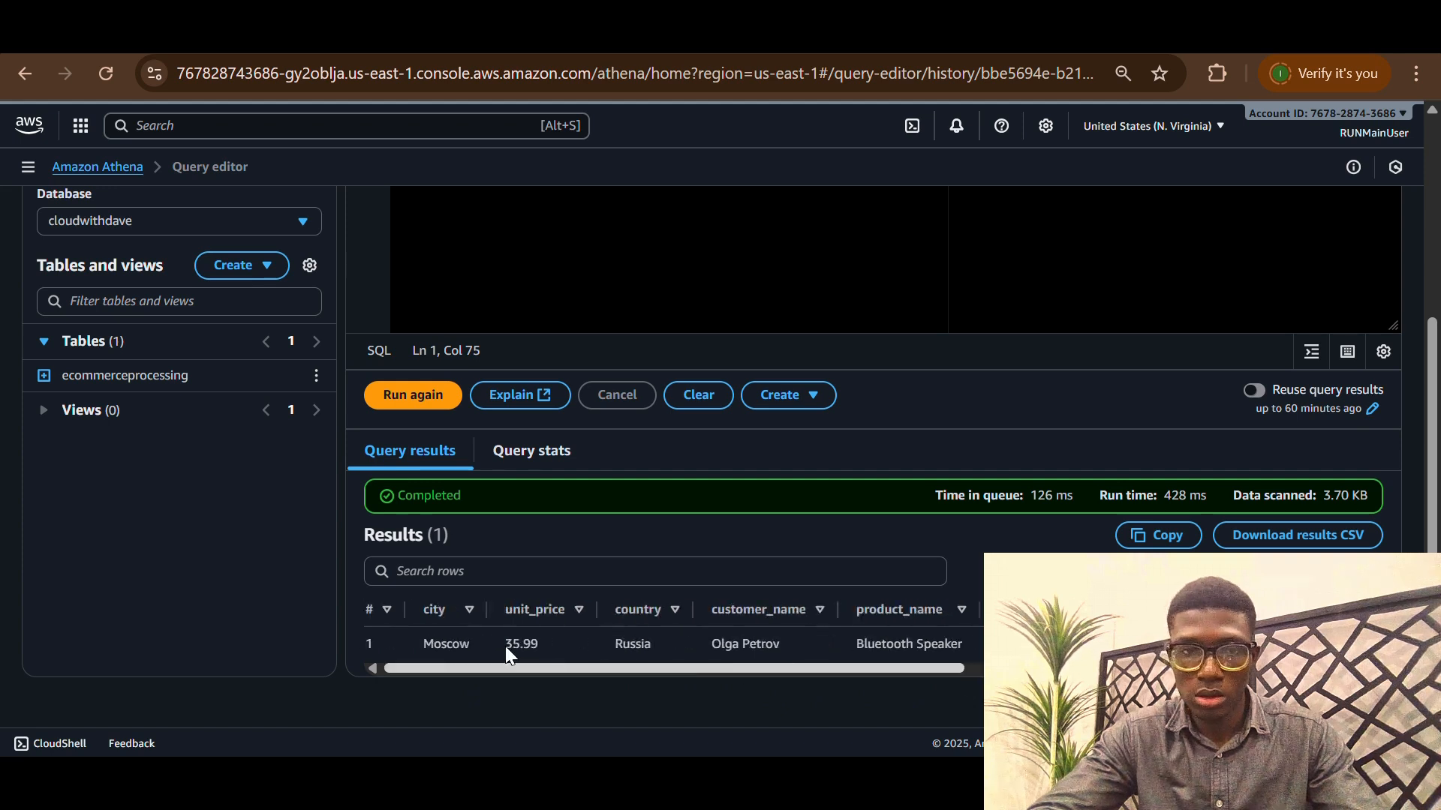
Change the country condition in Query 3 to 'USA', run the query, and review its result rows
{"action": "scroll", "coordinate": [684, 581], "scroll_direction": "up", "scroll_amount": 4}
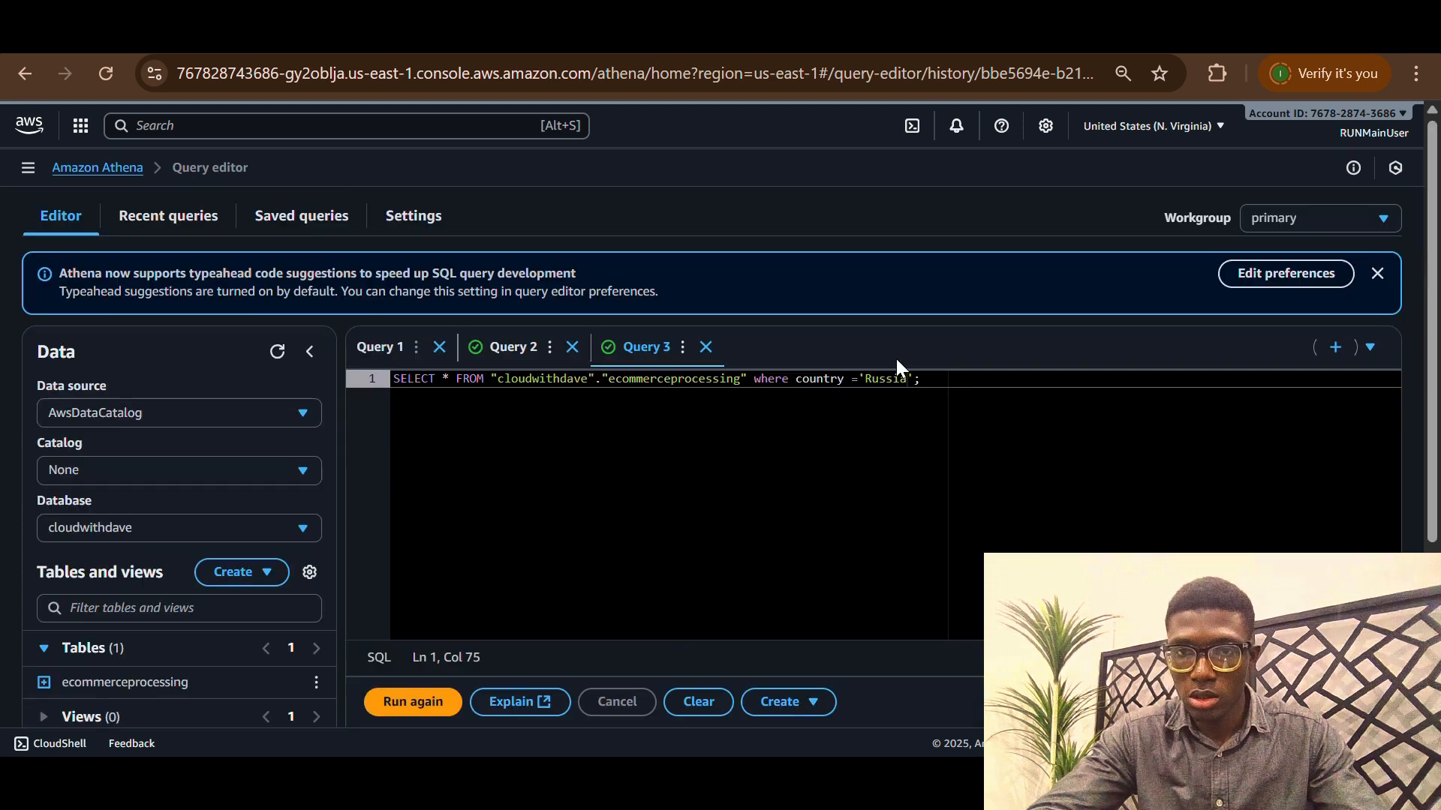
{"action": "key", "text": "BackSpace"}
{"action": "key", "text": "BackSpace"}
{"action": "key", "text": "BackSpace"}
{"action": "key", "text": "BackSpace"}
{"action": "key", "text": "BackSpace"}
{"action": "key", "text": "BackSpace"}
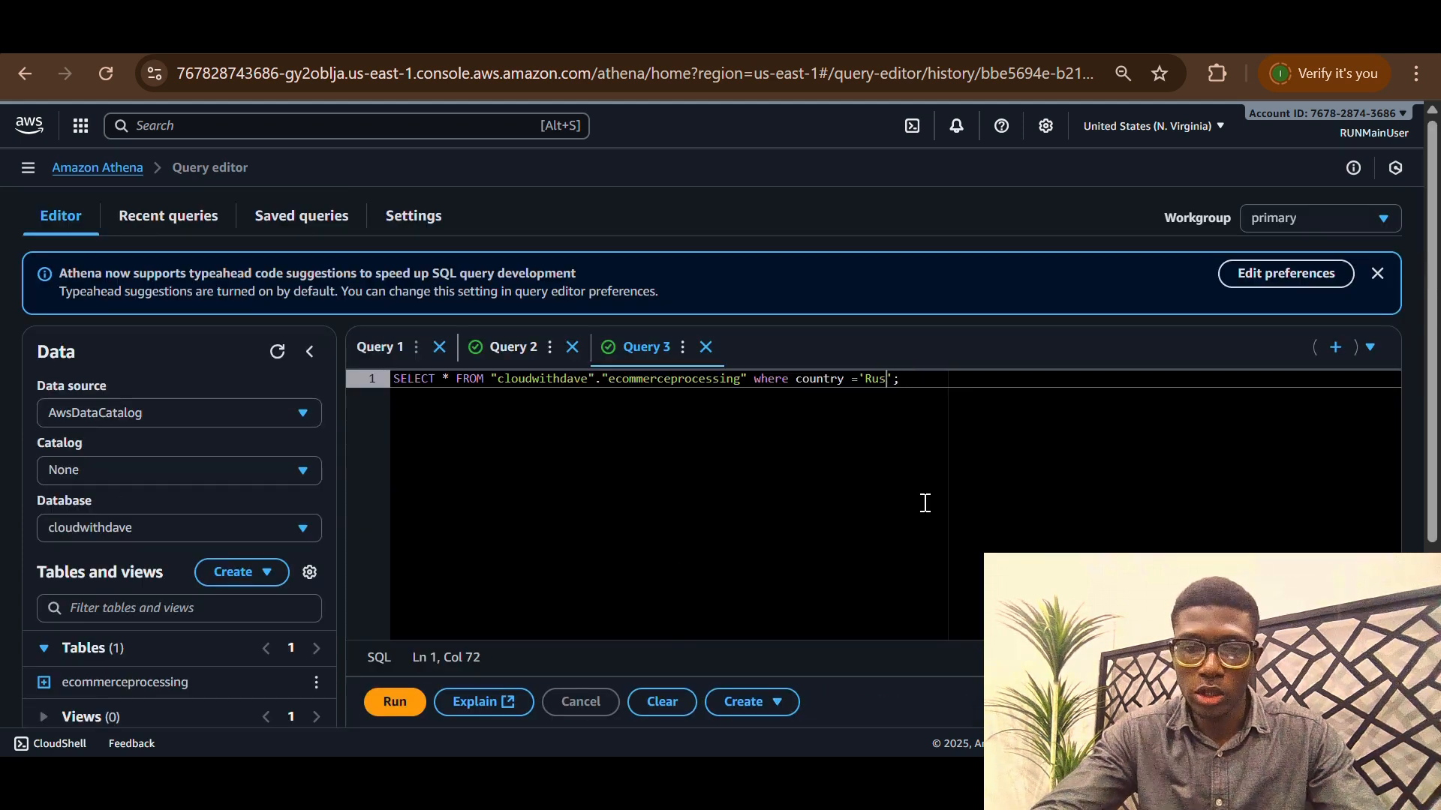
{"action": "type", "text": "USA"}
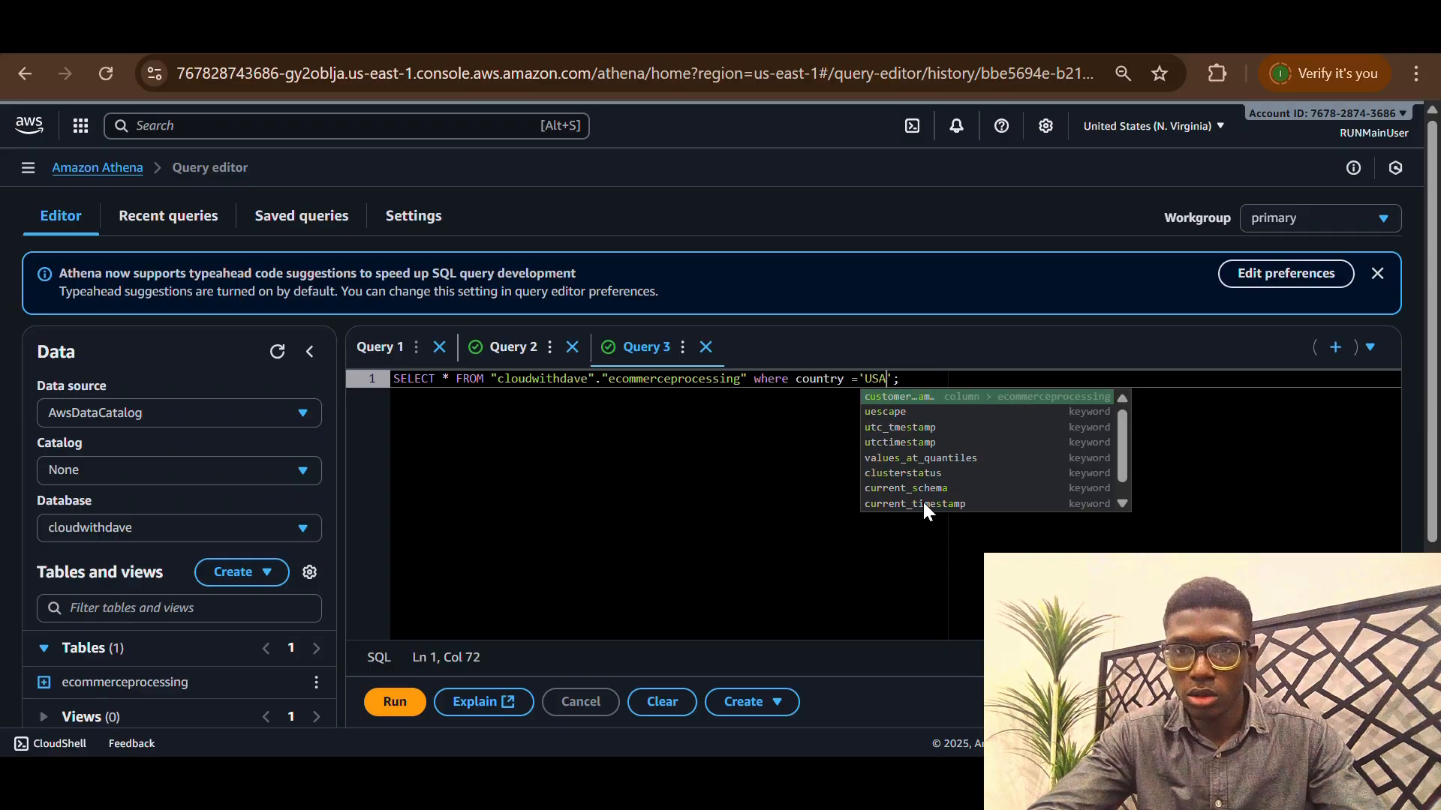
{"action": "left_click", "coordinate": [749, 489]}
{"action": "scroll", "coordinate": [749, 489], "scroll_direction": "down", "scroll_amount": 4}
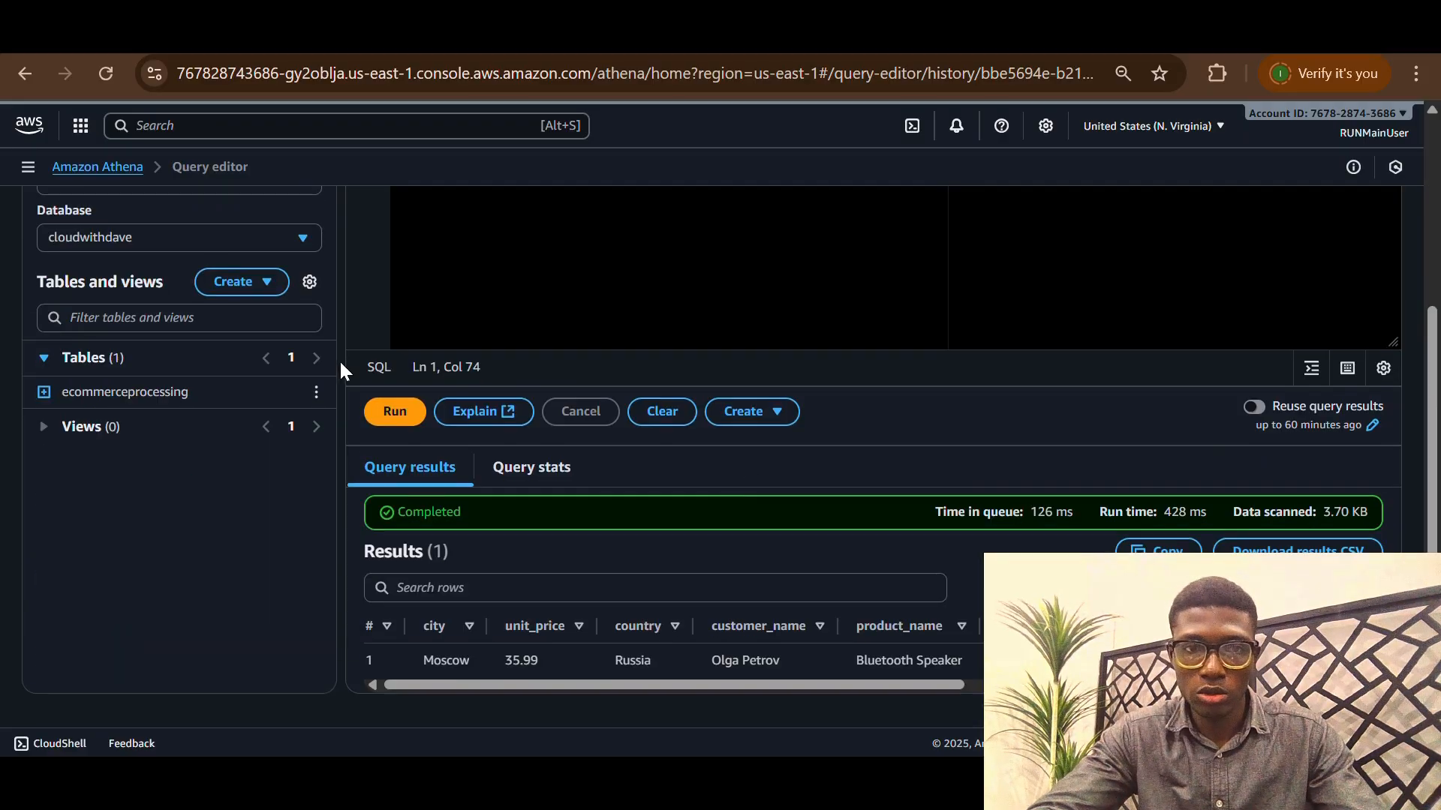
{"action": "left_click", "coordinate": [391, 415]}
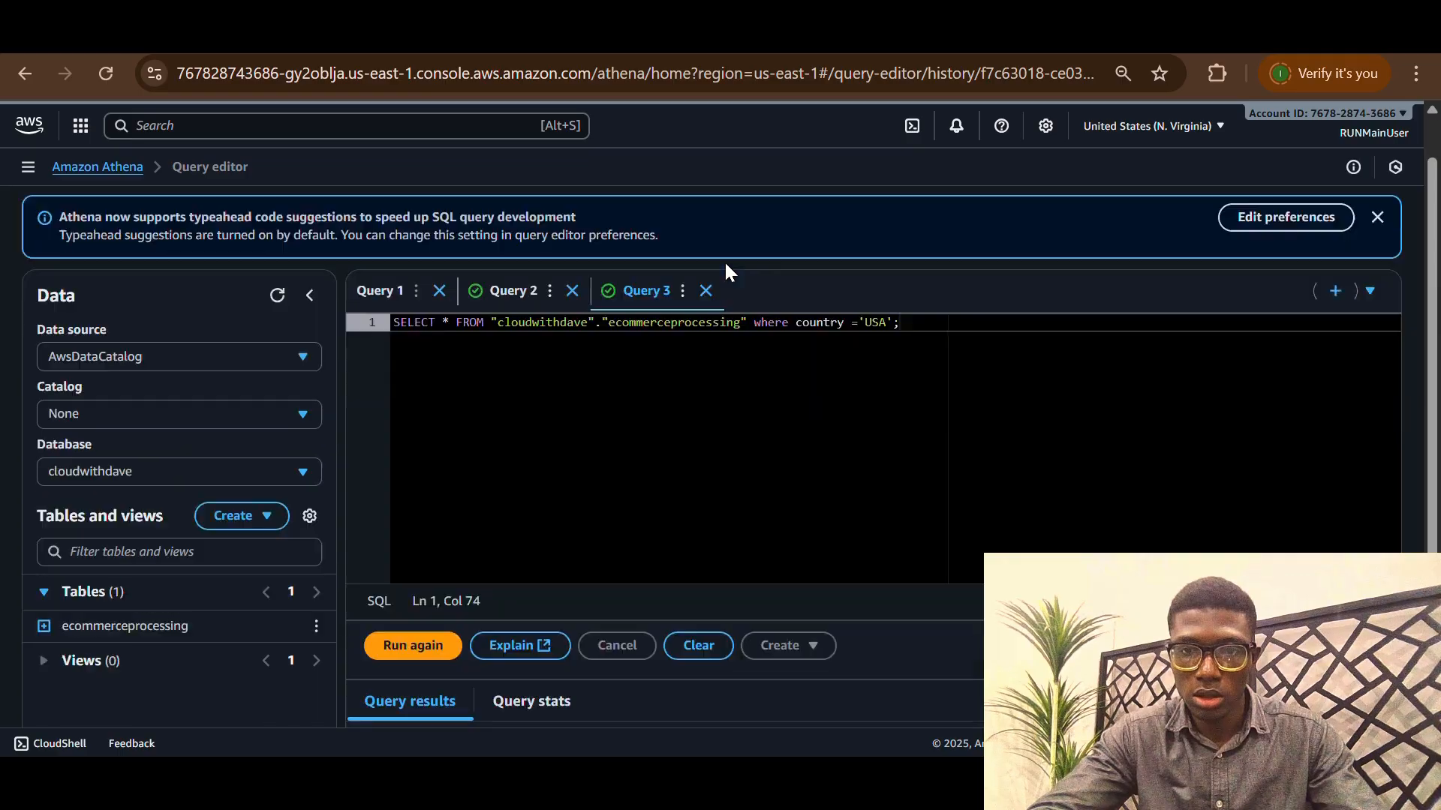
{"action": "scroll", "coordinate": [723, 260], "scroll_direction": "down", "scroll_amount": 6}
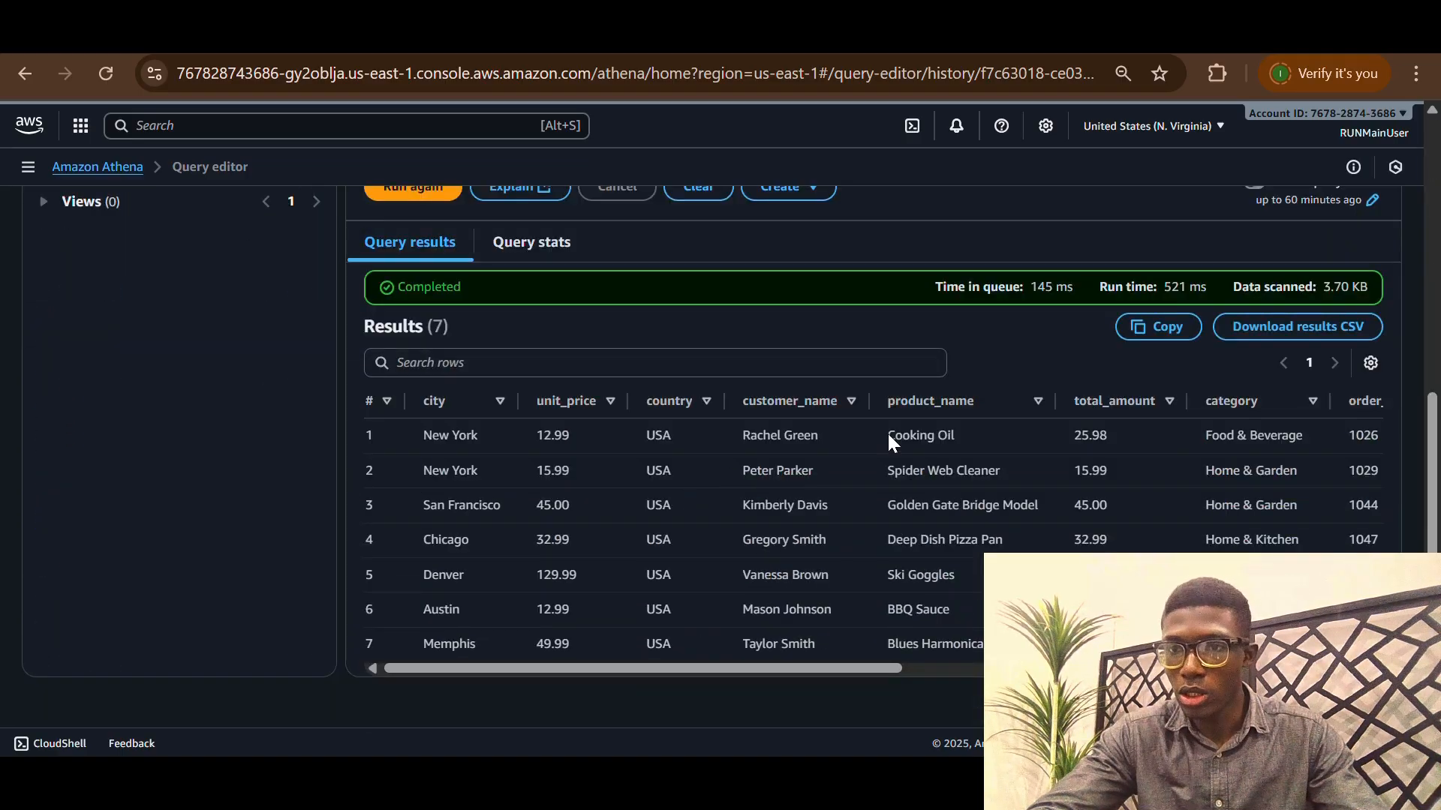
Download the USA query results as a CSV file and open it in Excel to review the rows
{"action": "left_click", "coordinate": [1315, 332]}
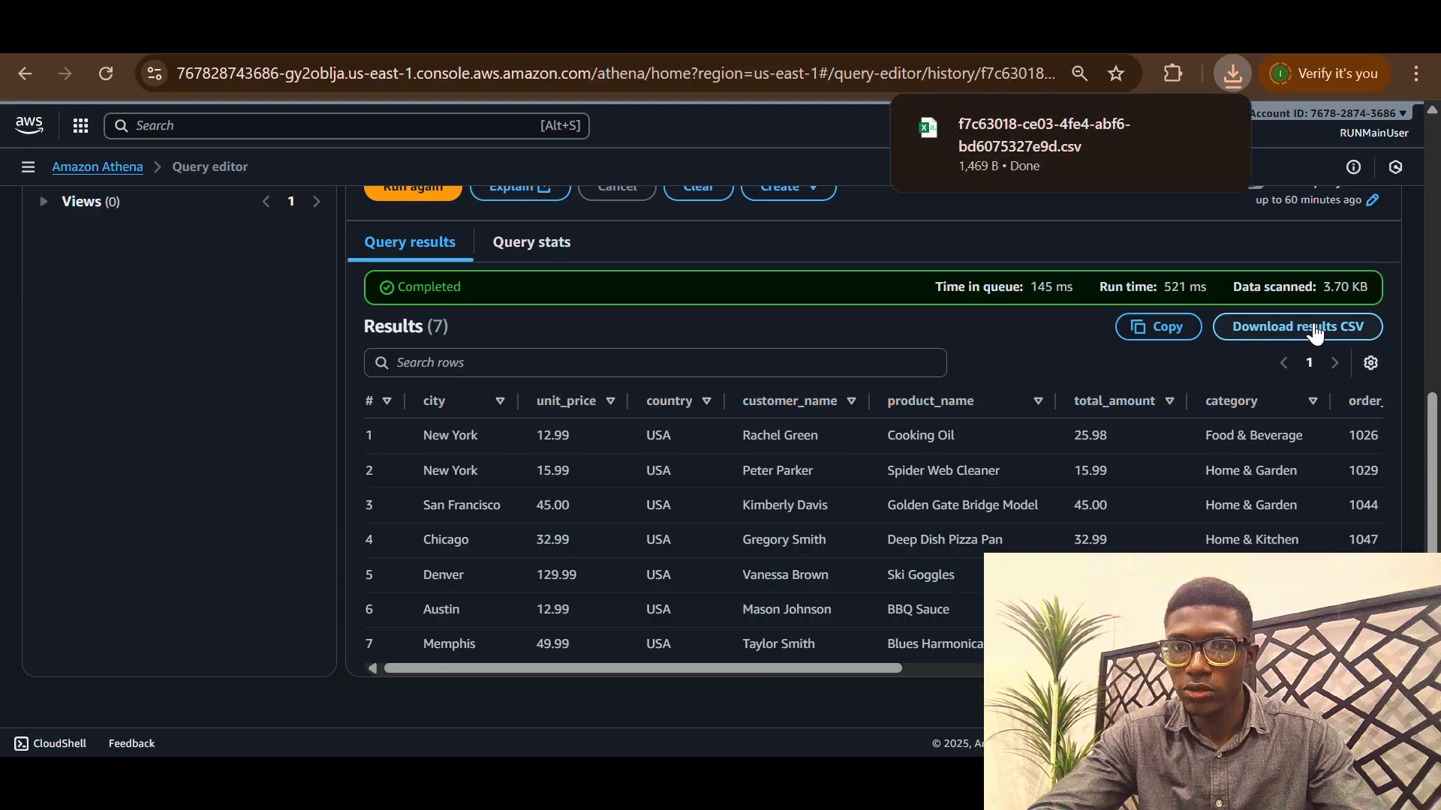
{"action": "left_click", "coordinate": [1033, 144]}
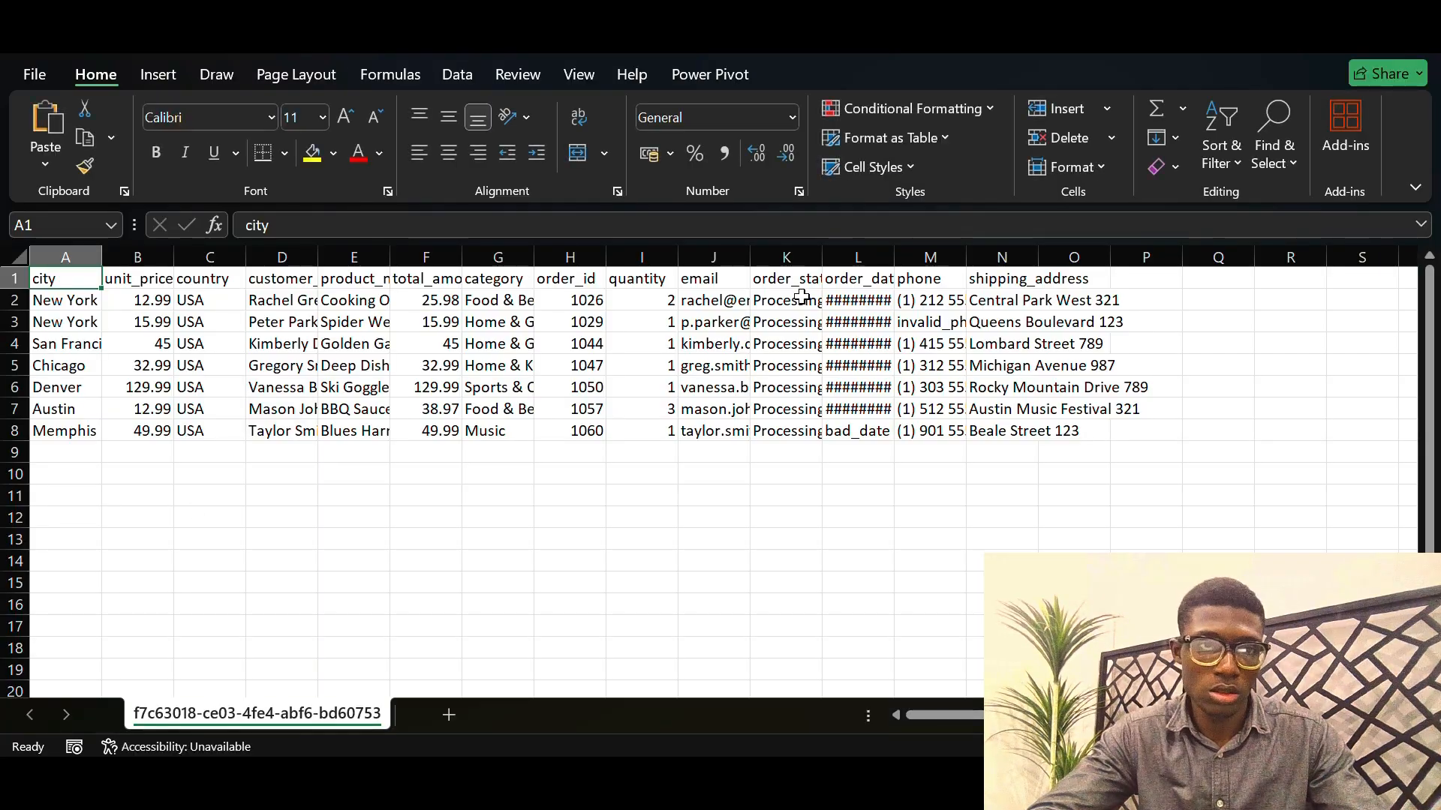
{"action": "scroll", "coordinate": [148, 422], "scroll_direction": "left", "scroll_amount": 4}
{"action": "scroll", "coordinate": [148, 422], "scroll_direction": "left", "scroll_amount": 2}
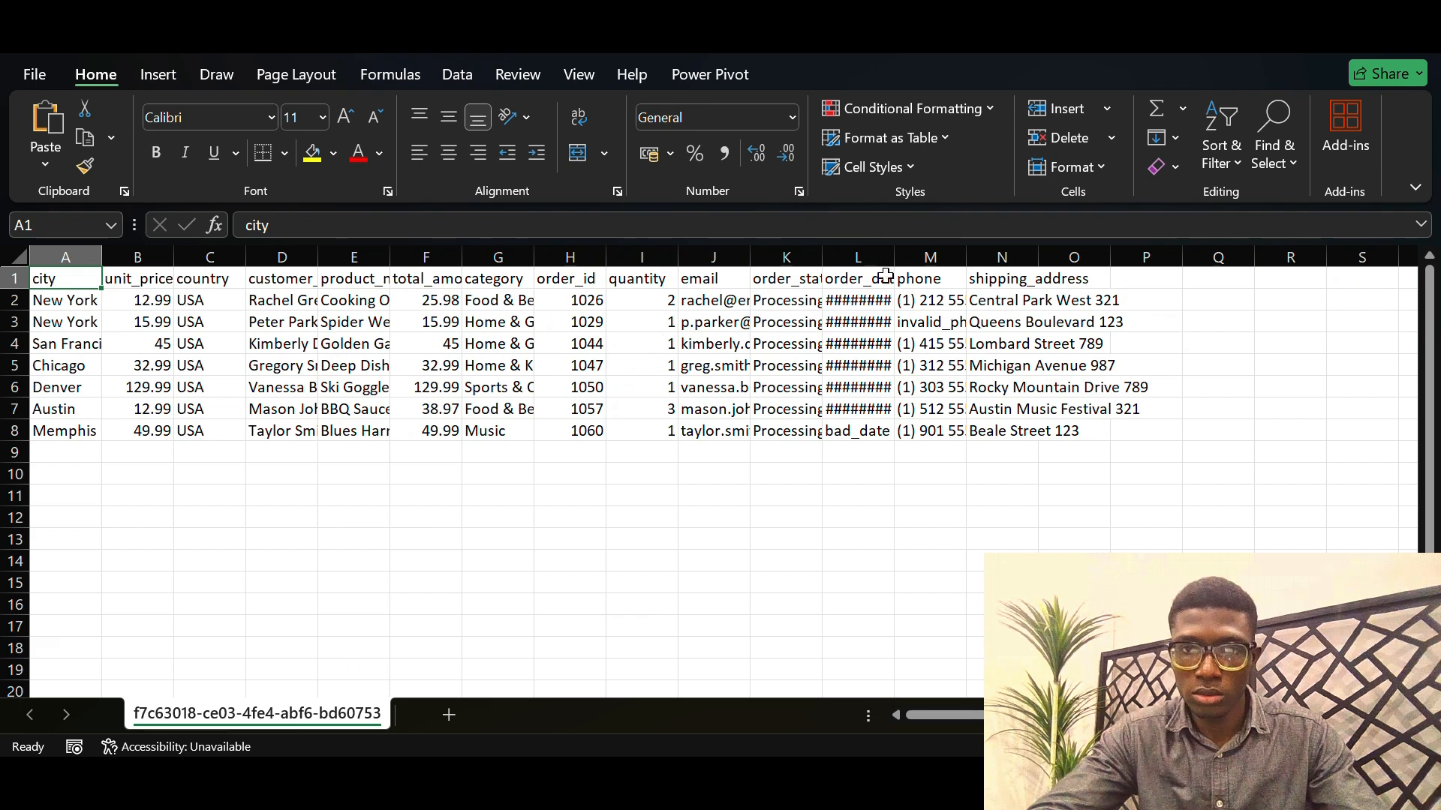
Move the order_id column in front of the city column, and widen the order_id and order_status columns
{"action": "mouse_move", "coordinate": [582, 258]}
{"action": "left_mouse_down"}
{"action": "mouse_move", "coordinate": [478, 258]}
{"action": "mouse_move", "coordinate": [571, 262]}
{"action": "left_mouse_up"}
{"action": "key", "text": "ctrl+x"}
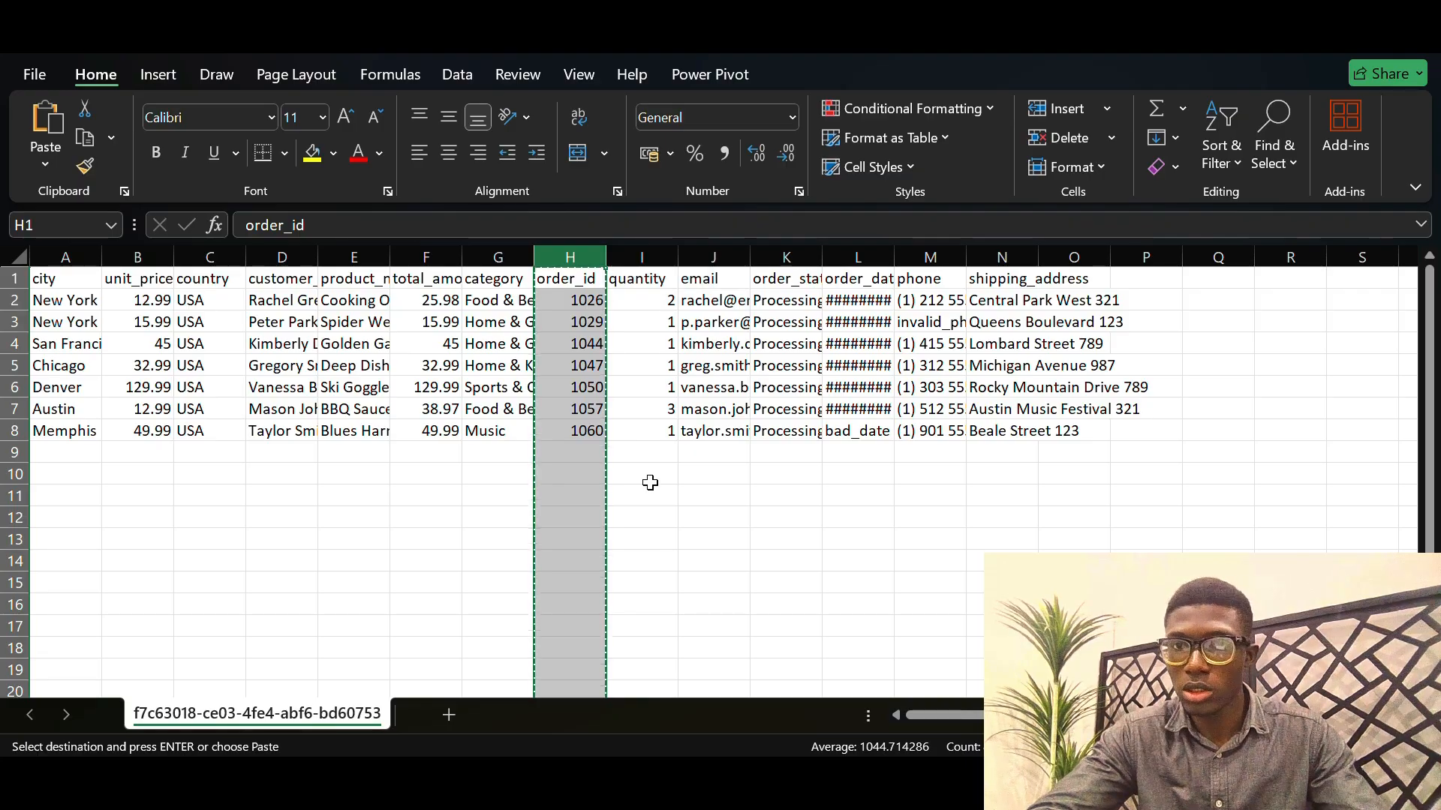
{"action": "left_click", "coordinate": [65, 257]}
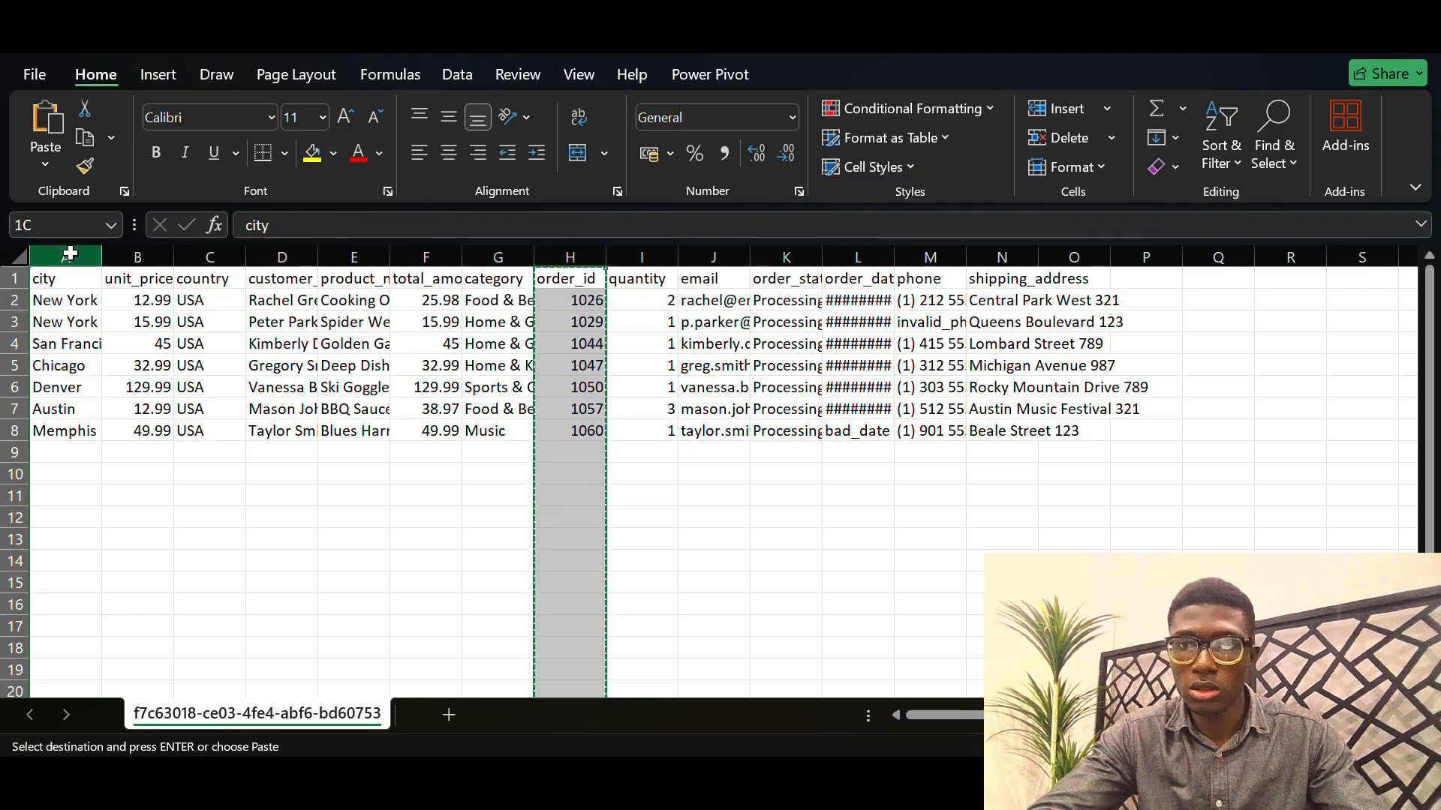
{"action": "left_click", "coordinate": [1066, 111]}
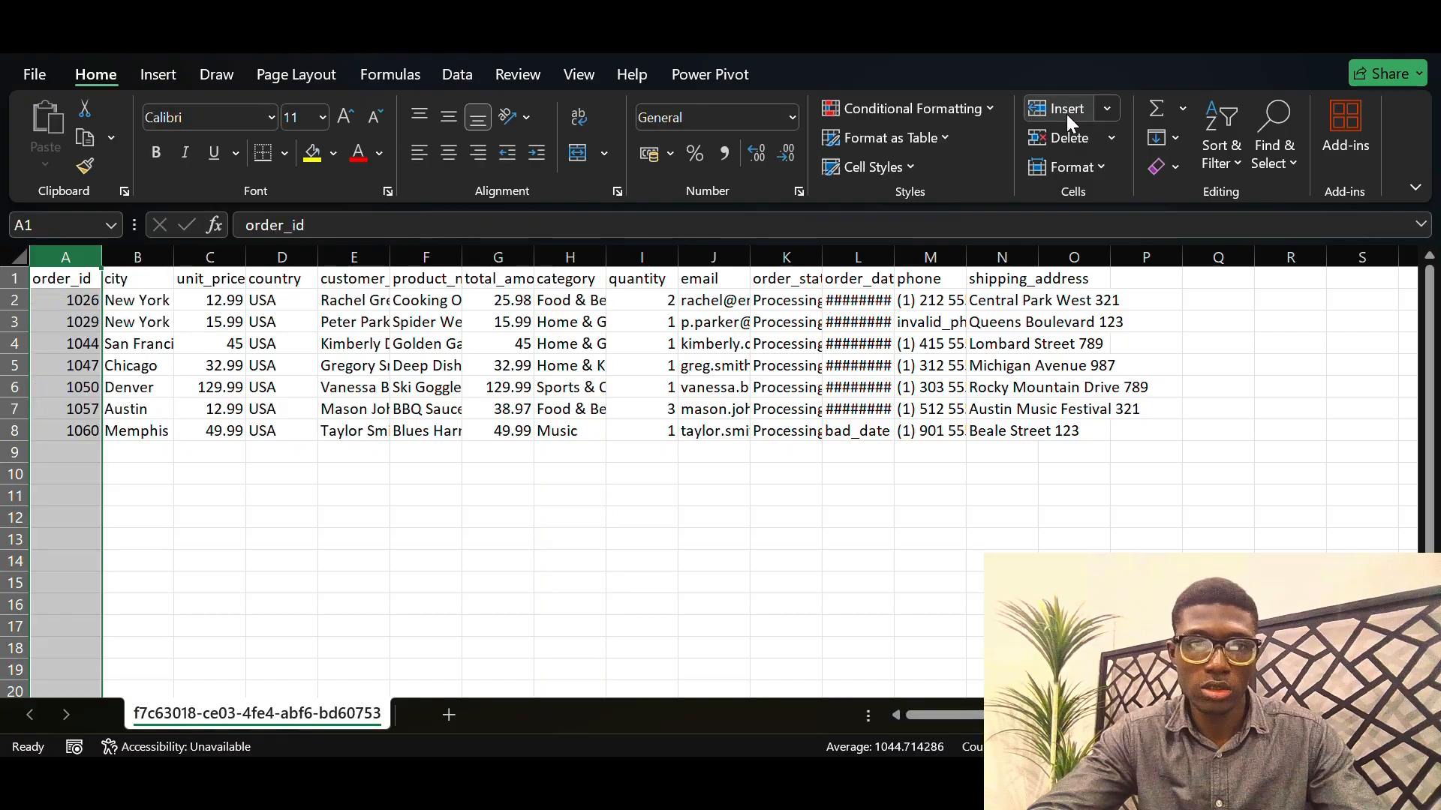
{"action": "left_click", "coordinate": [699, 345]}
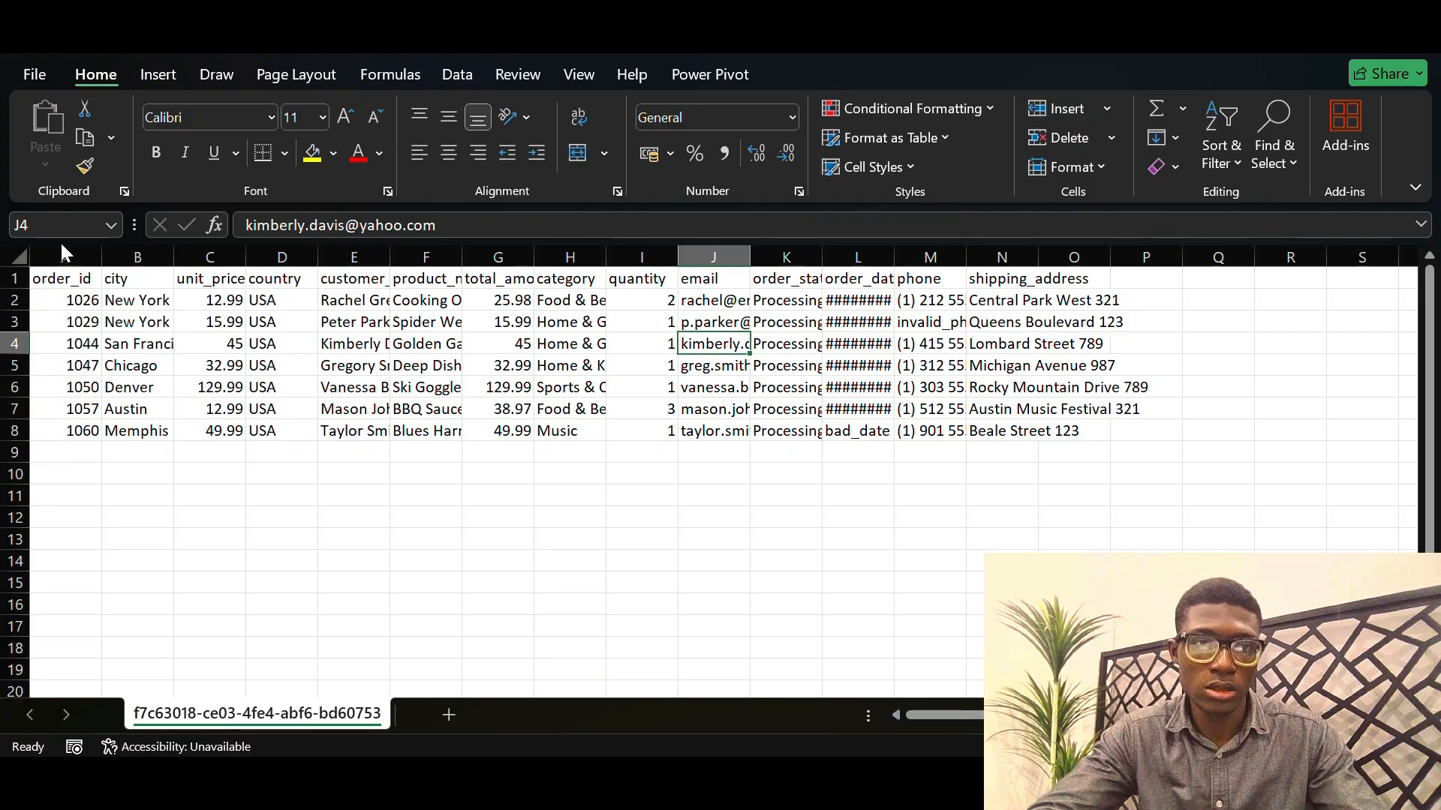
{"action": "left_click_drag", "start_coordinate": [101, 257], "coordinate": [142, 258]}
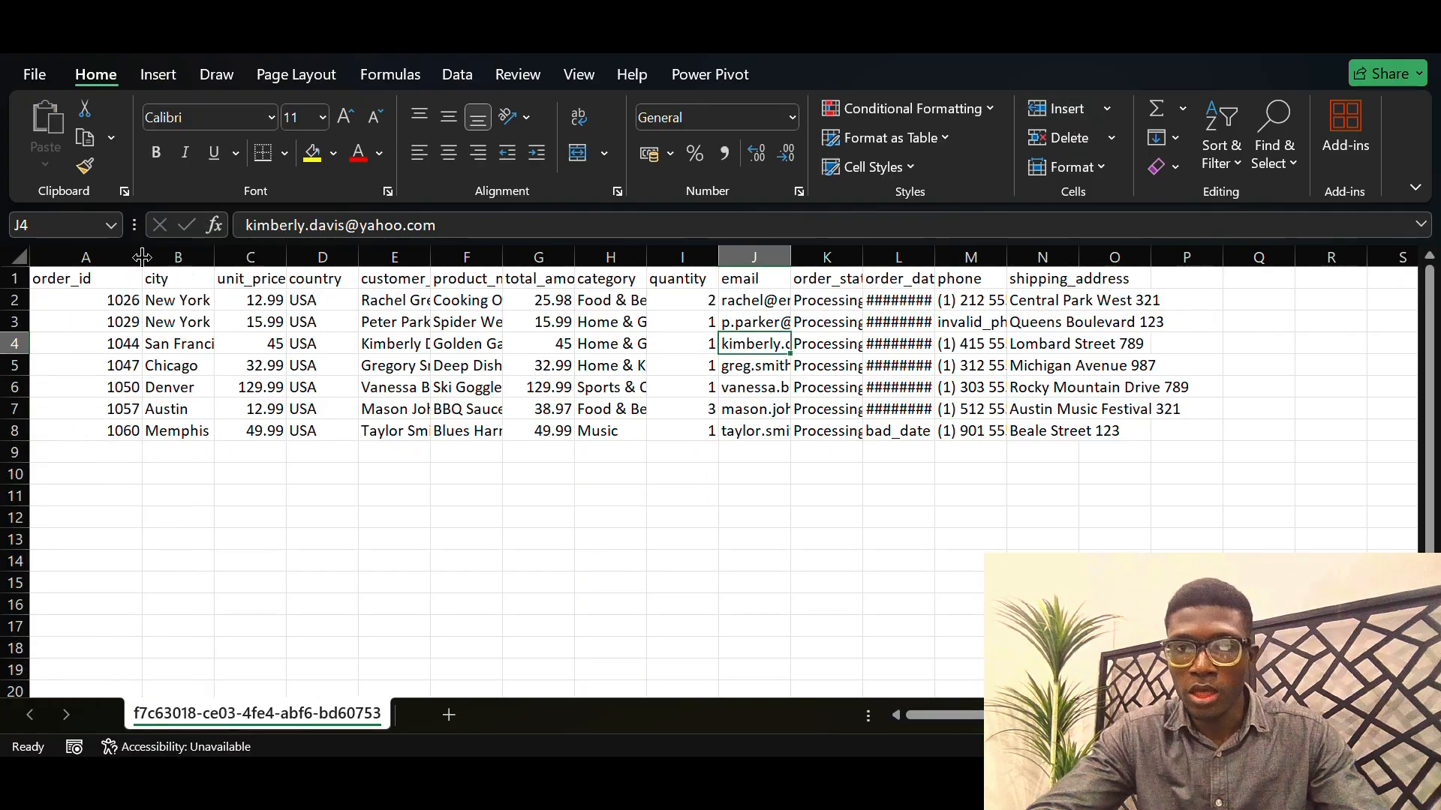
{"action": "left_click_drag", "start_coordinate": [863, 256], "coordinate": [939, 248]}
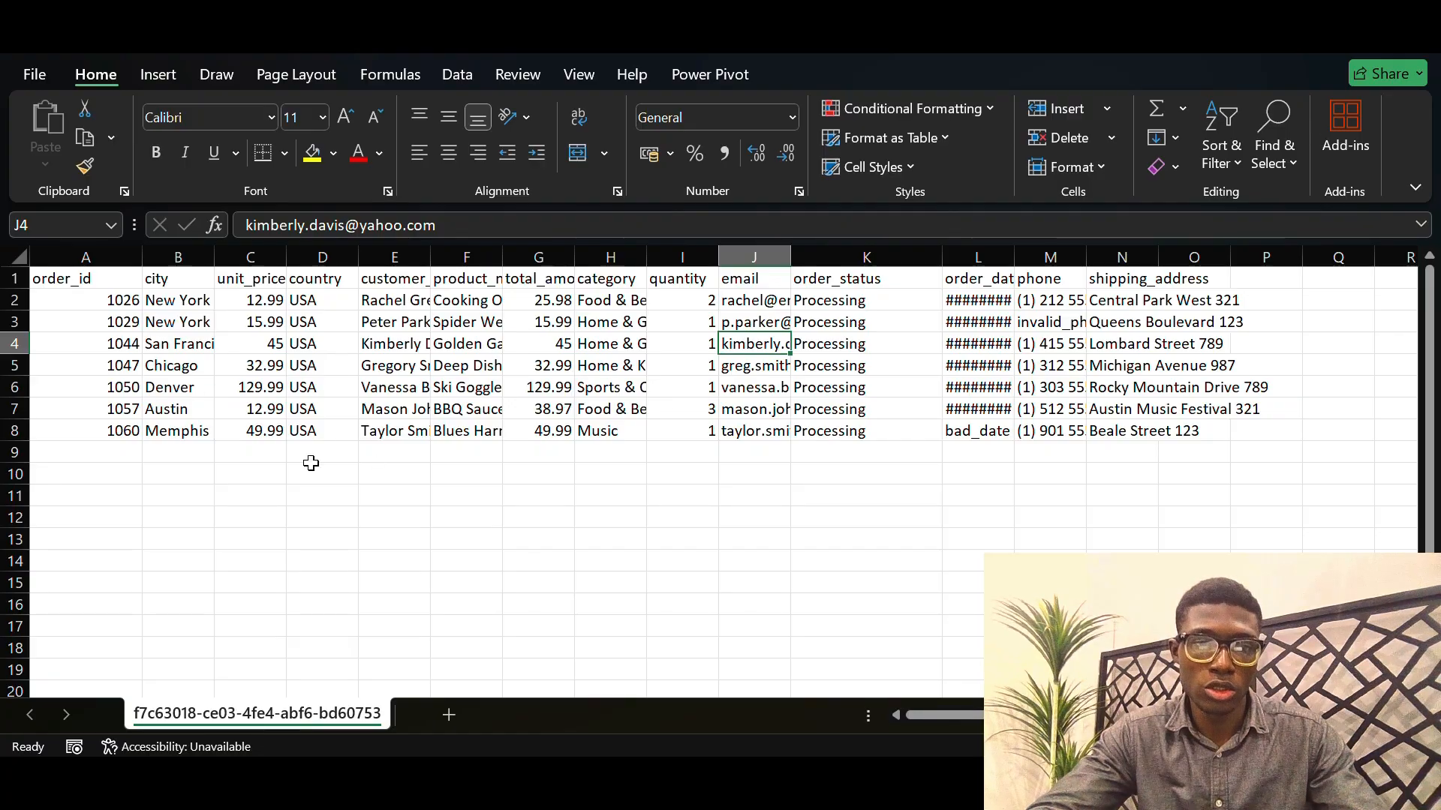
Rename the worksheet as USA-Processing
{"action": "double_click", "coordinate": [271, 714]}
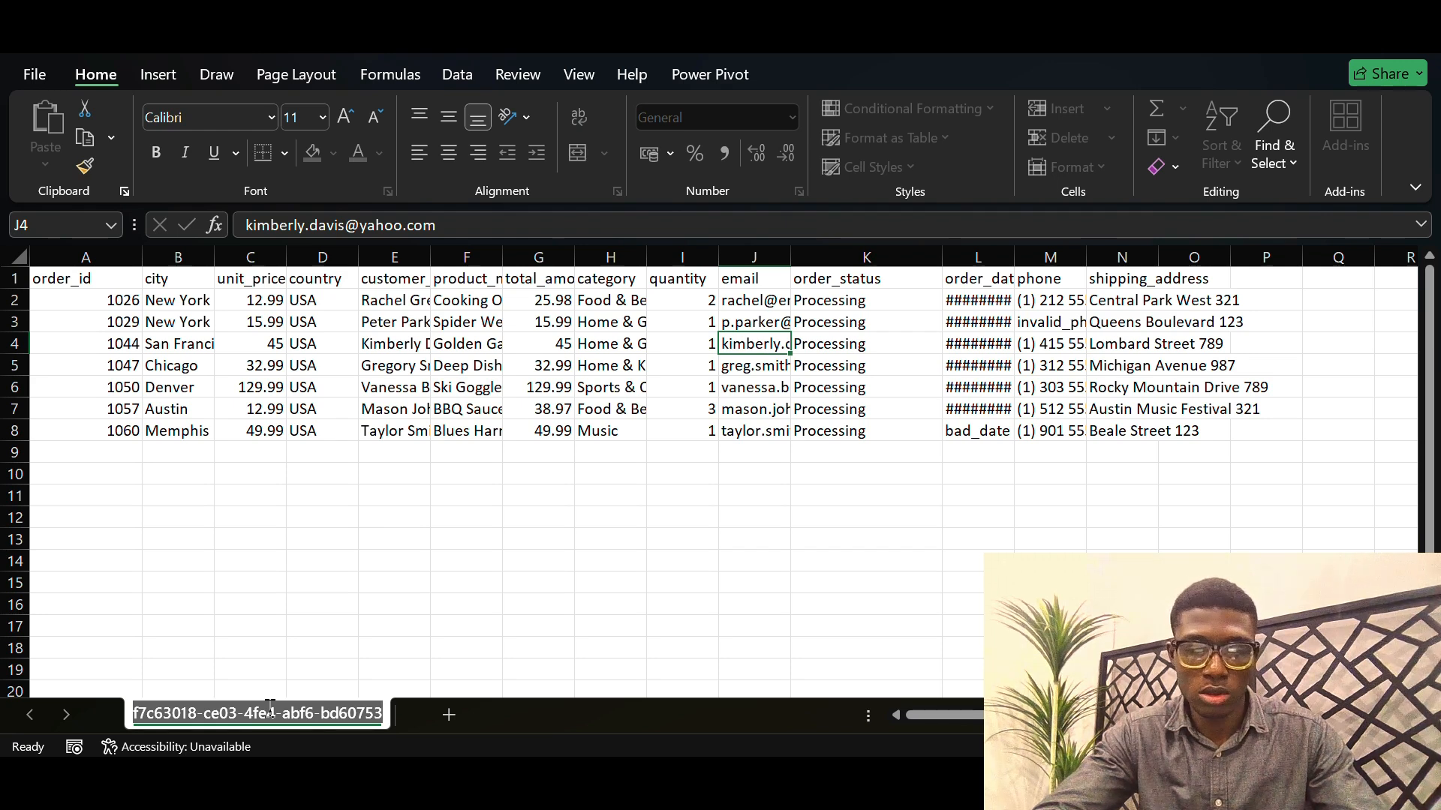
{"action": "type", "text": "USA"}
{"action": "key", "text": "Return"}
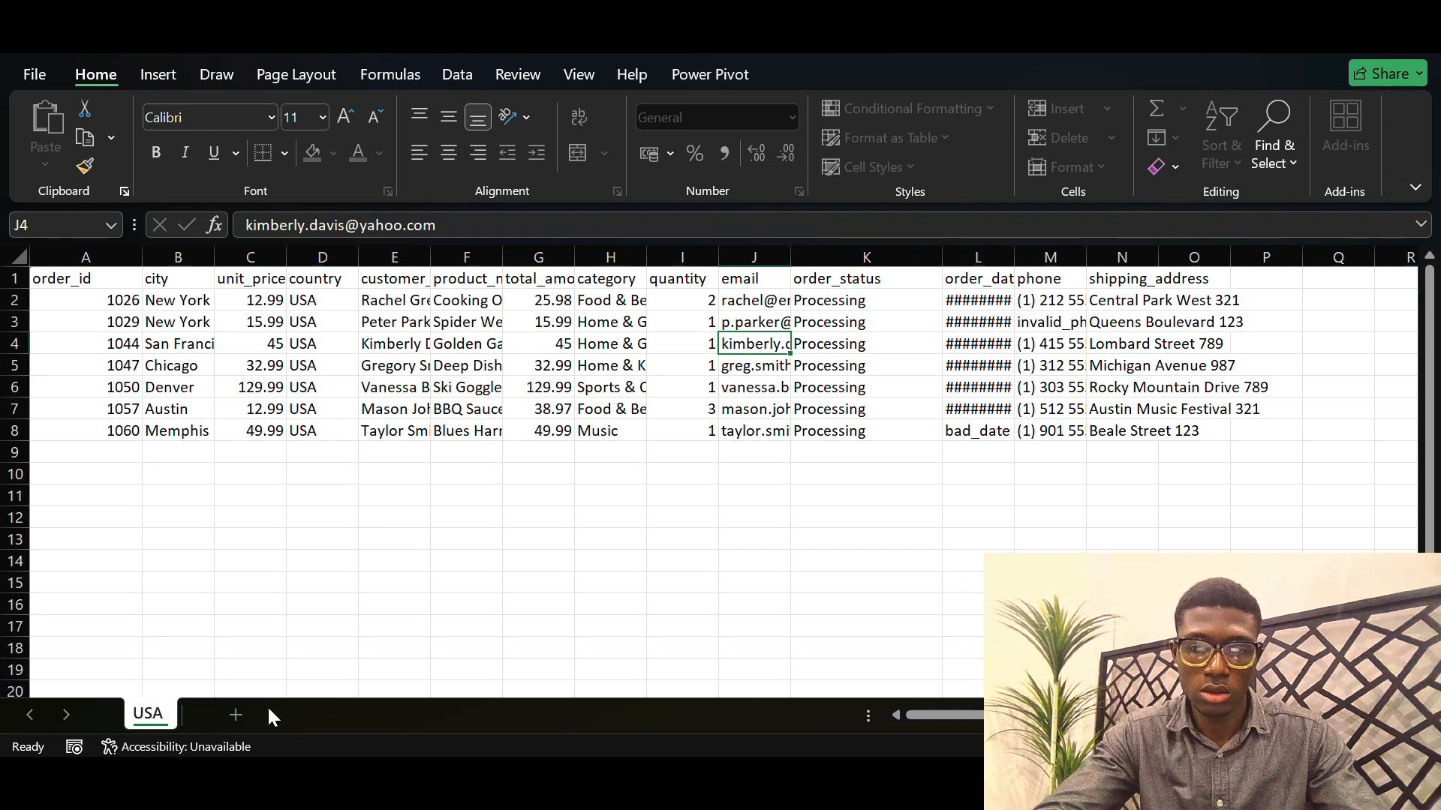
{"action": "type", "text": "-"}
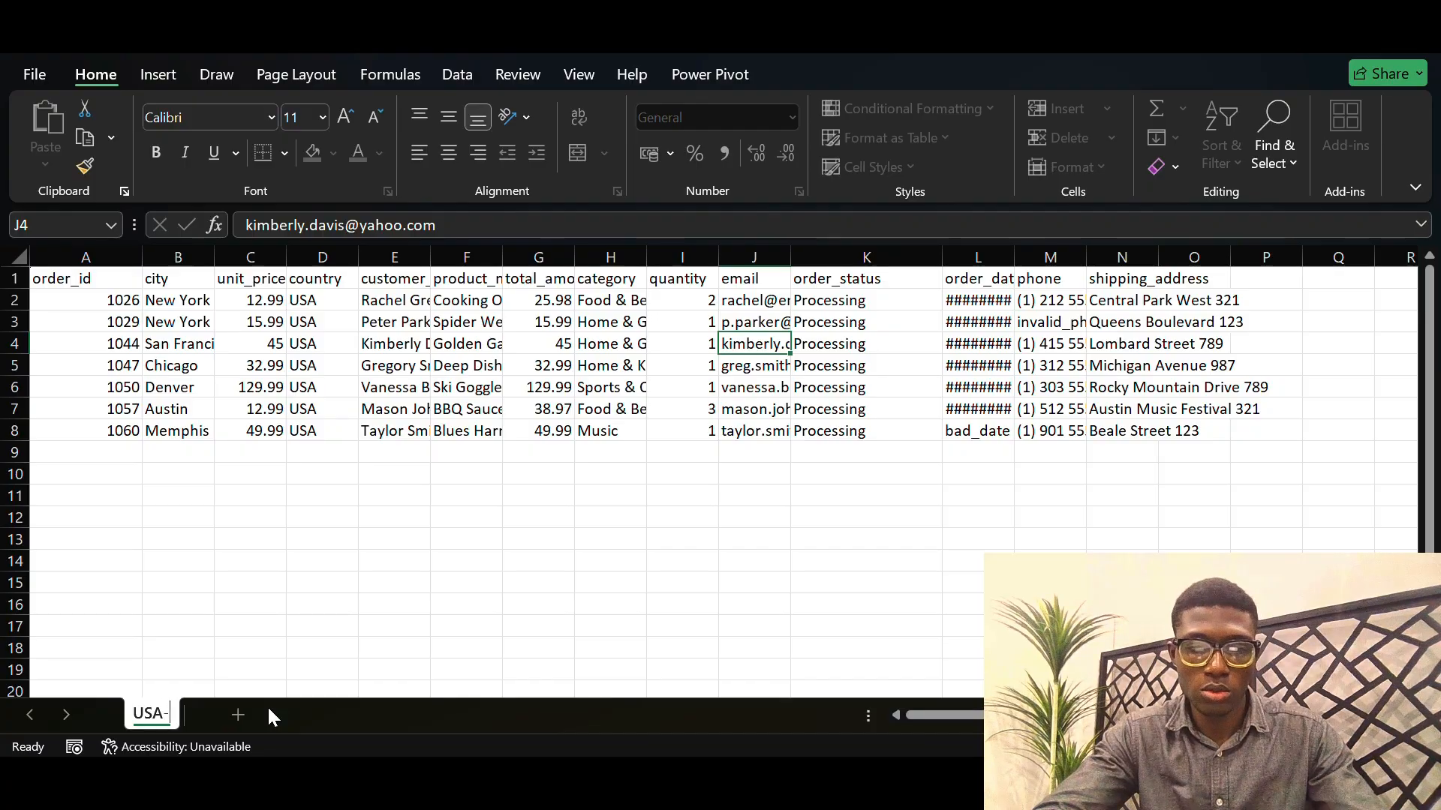
{"action": "type", "text": "Processing"}
{"action": "key", "text": "Return"}
{"action": "left_click", "coordinate": [388, 593]}
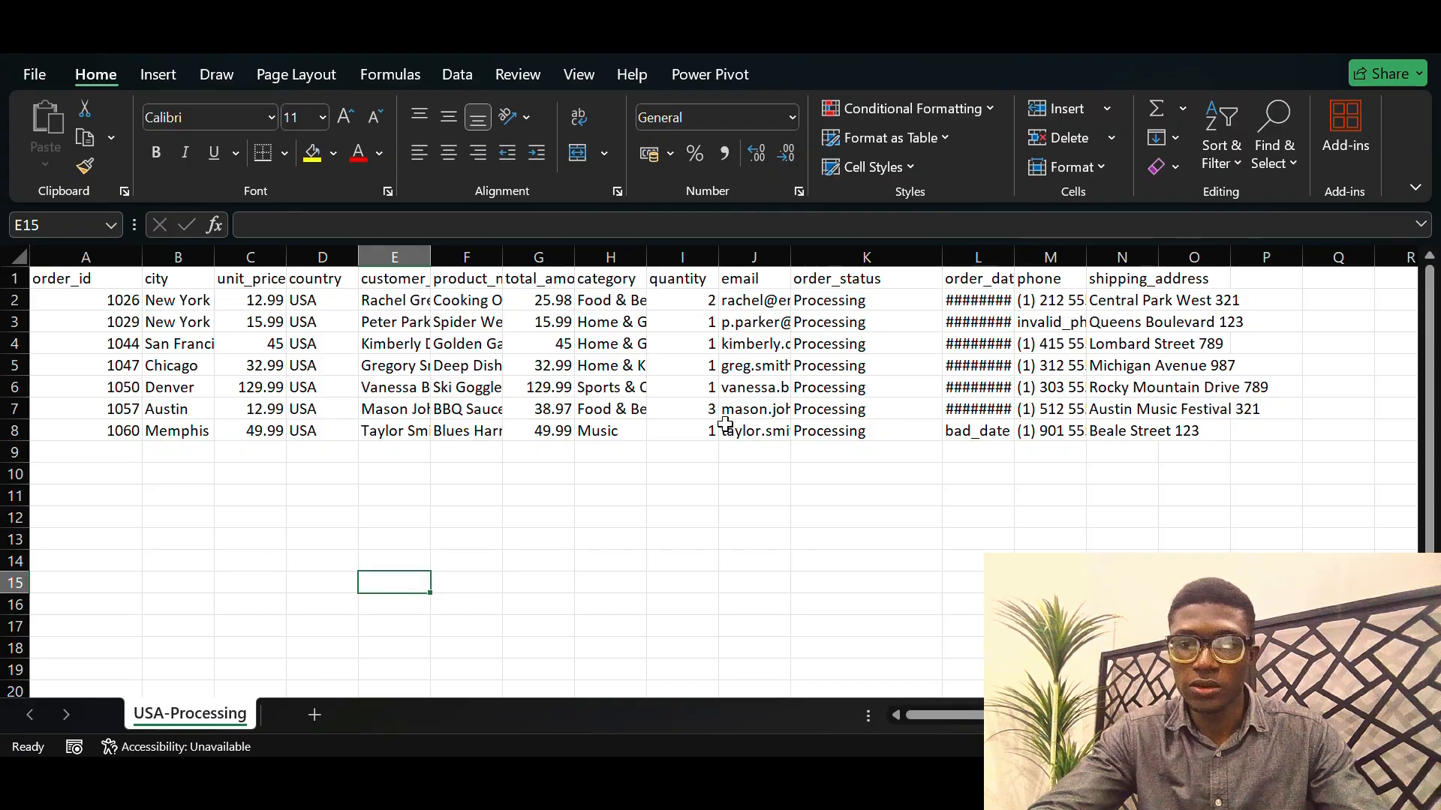
Switch back to the Athena query editor in the browser and review the USA query with its results
{"action": "key", "text": "alt+Tab"}
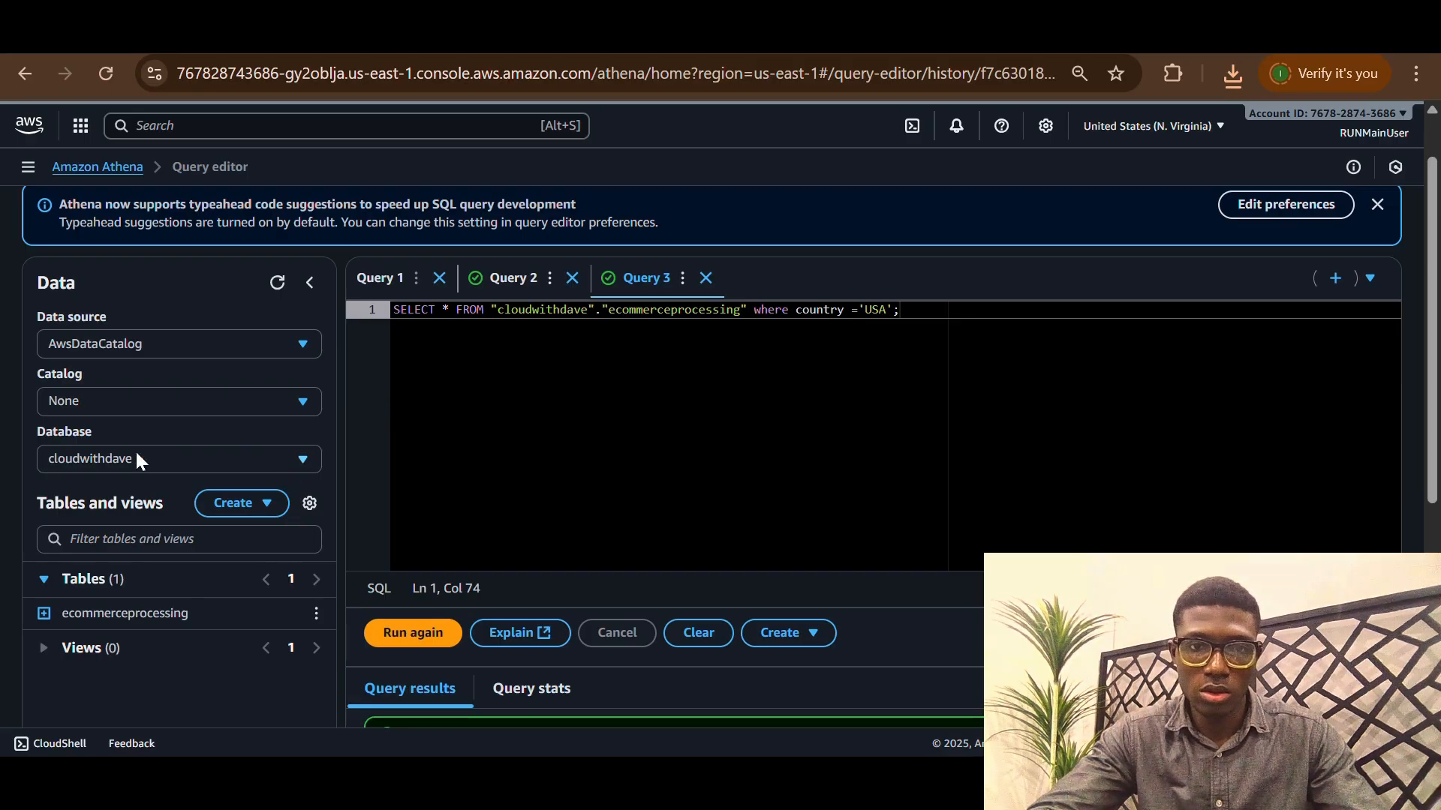
{"action": "scroll", "coordinate": [630, 463], "scroll_direction": "down", "scroll_amount": 3}
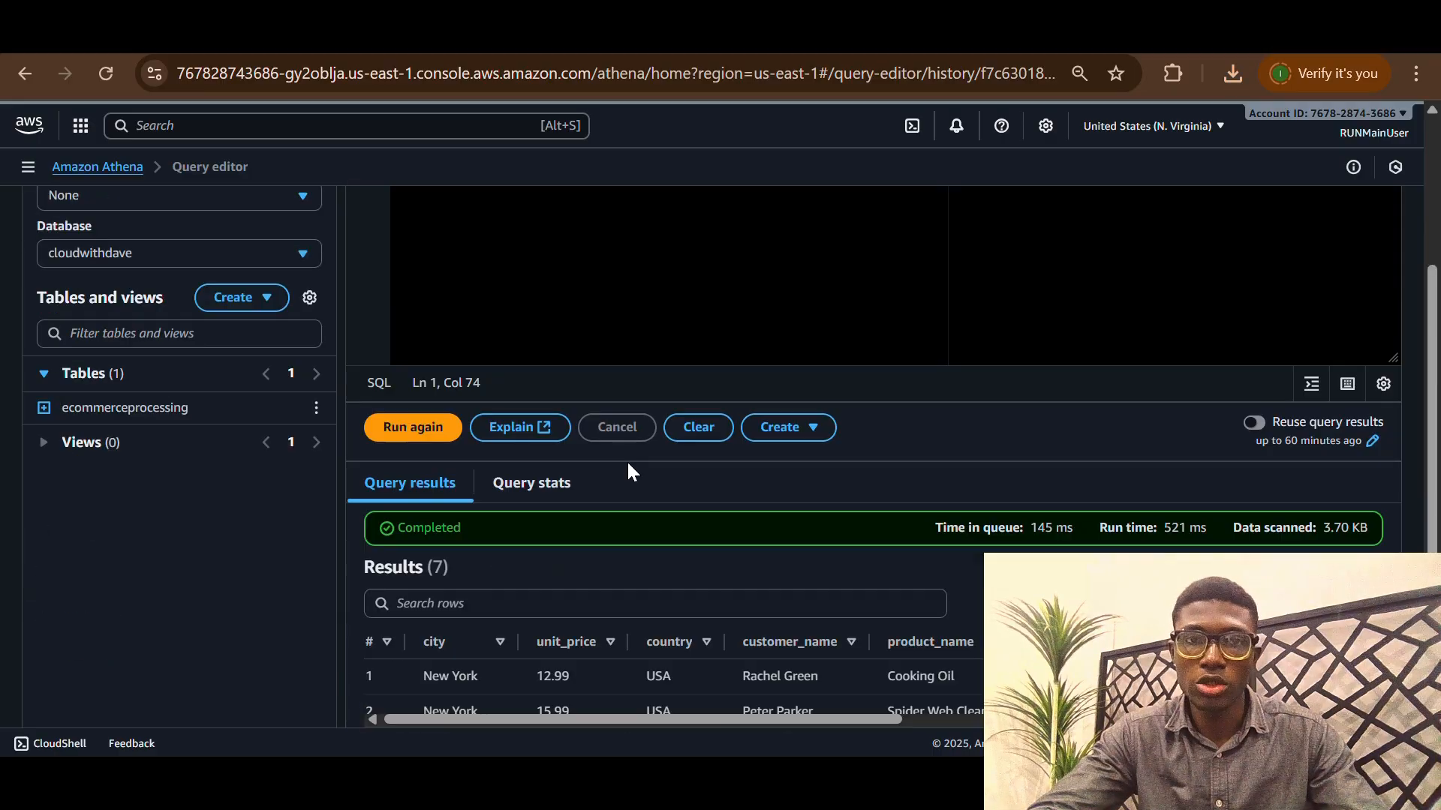
{"action": "scroll", "coordinate": [626, 358], "scroll_direction": "up", "scroll_amount": 4}
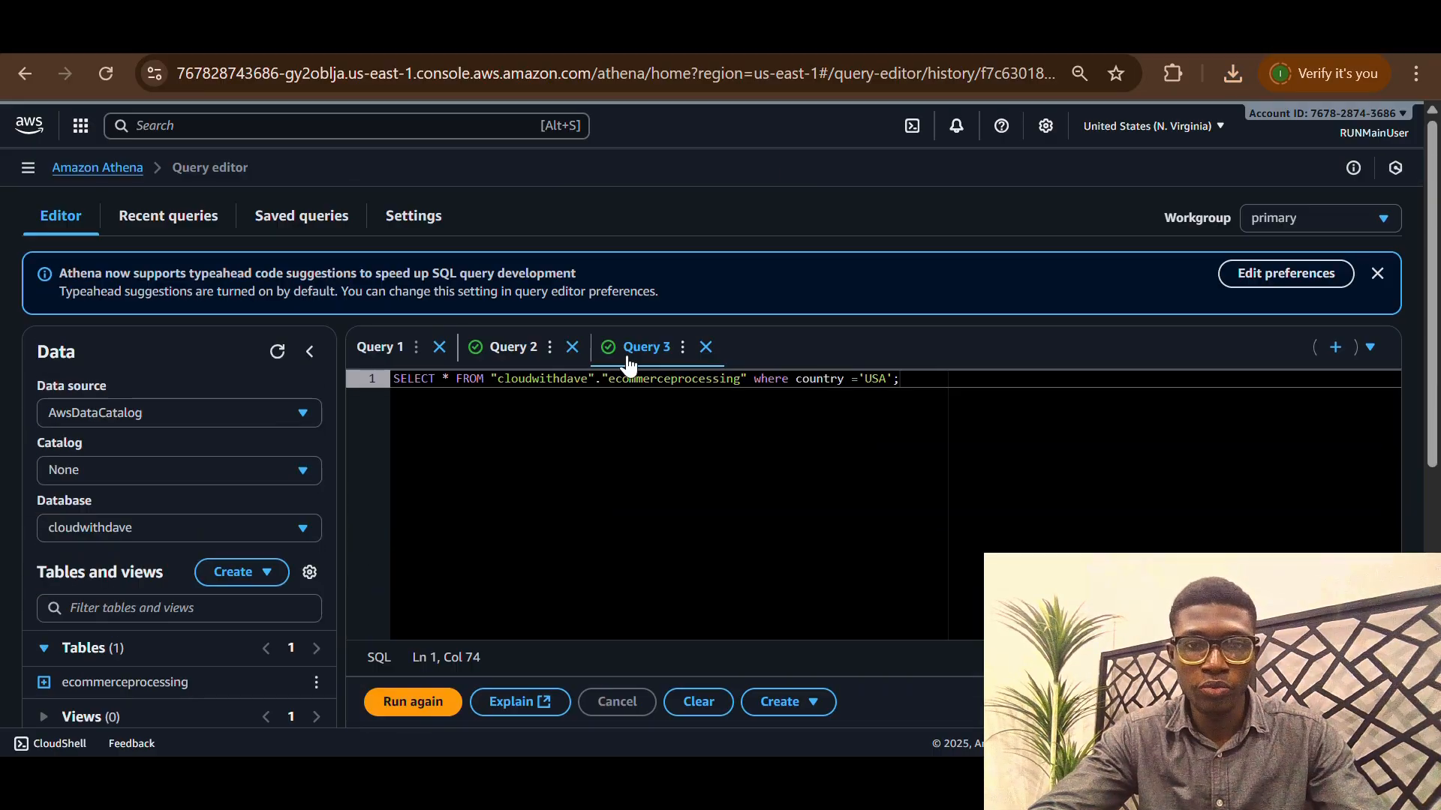
Return to the ECommerce-Orders job in AWS Glue and look through the transforms available as new nodes
{"action": "key", "text": "ctrl+Tab"}
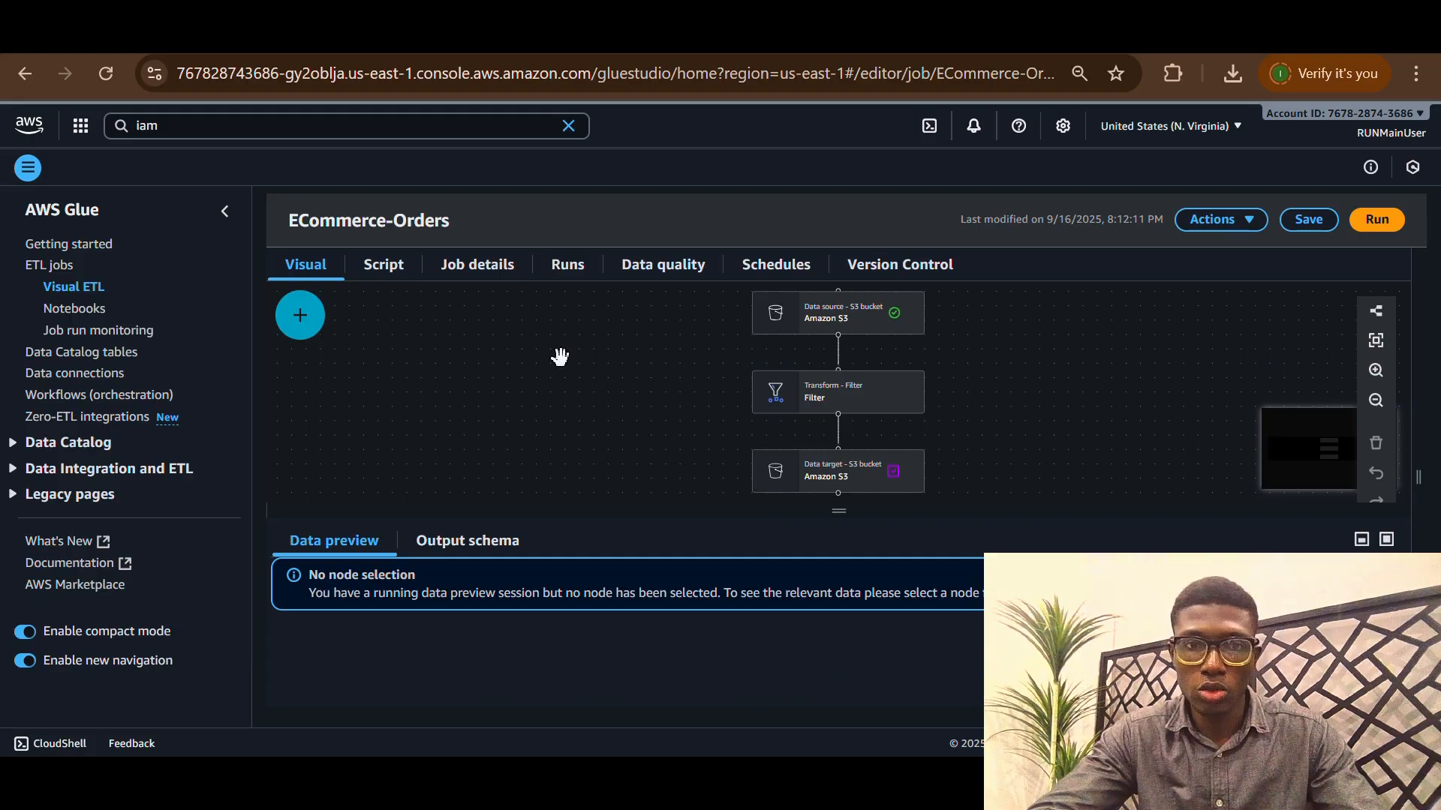
{"action": "left_click", "coordinate": [301, 330]}
{"action": "left_click", "coordinate": [422, 389]}
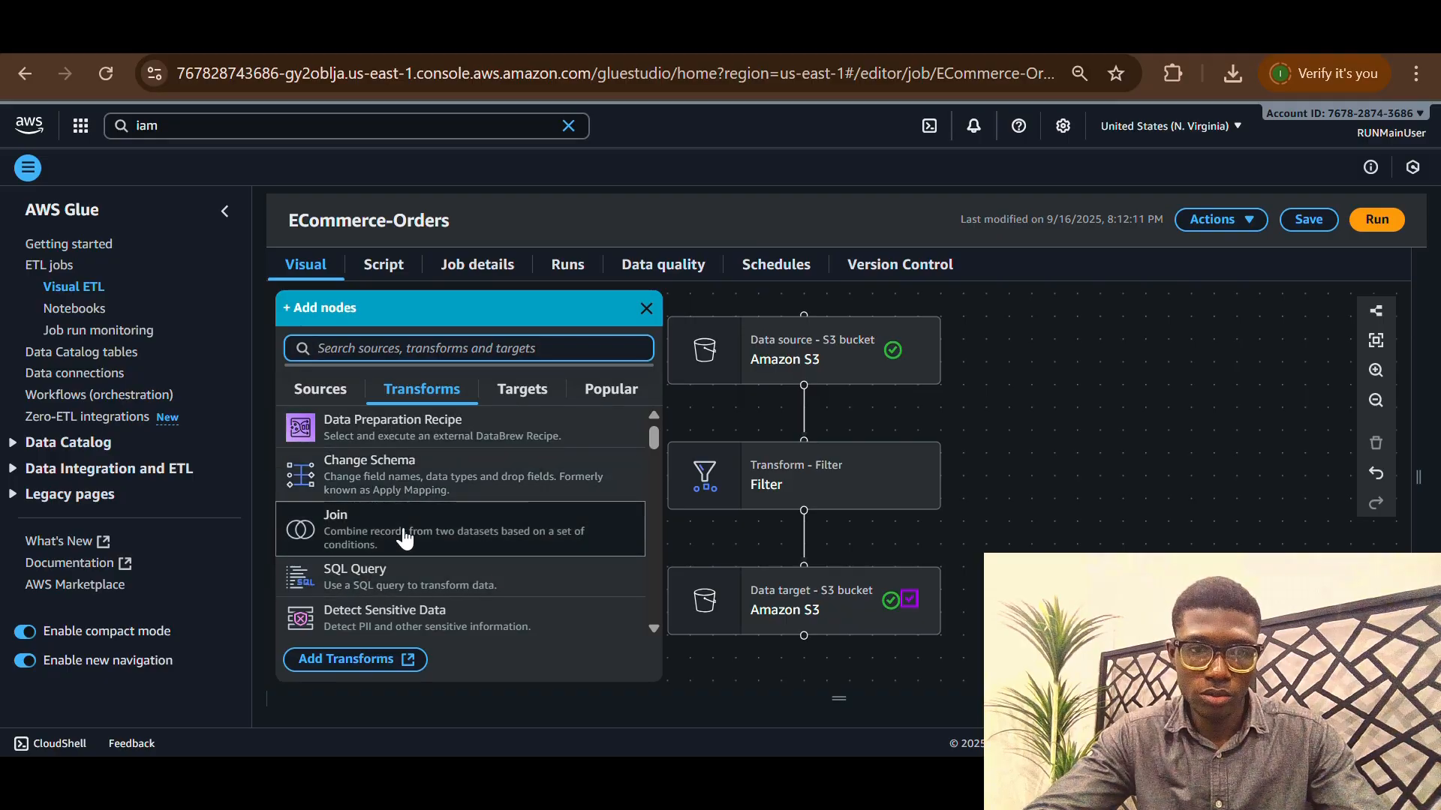
{"action": "scroll", "coordinate": [445, 570], "scroll_direction": "down", "scroll_amount": 2}
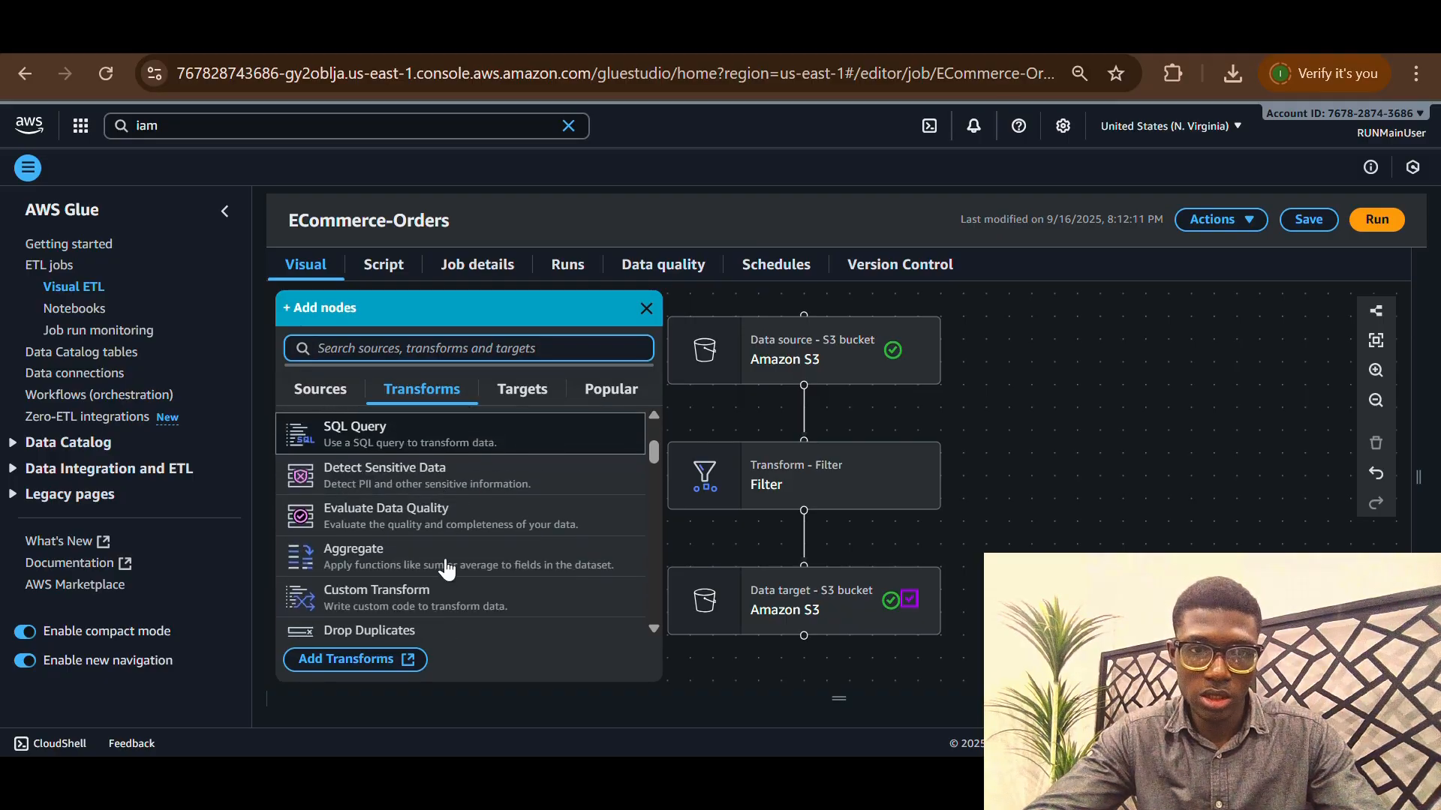
{"action": "scroll", "coordinate": [466, 564], "scroll_direction": "down", "scroll_amount": 1}
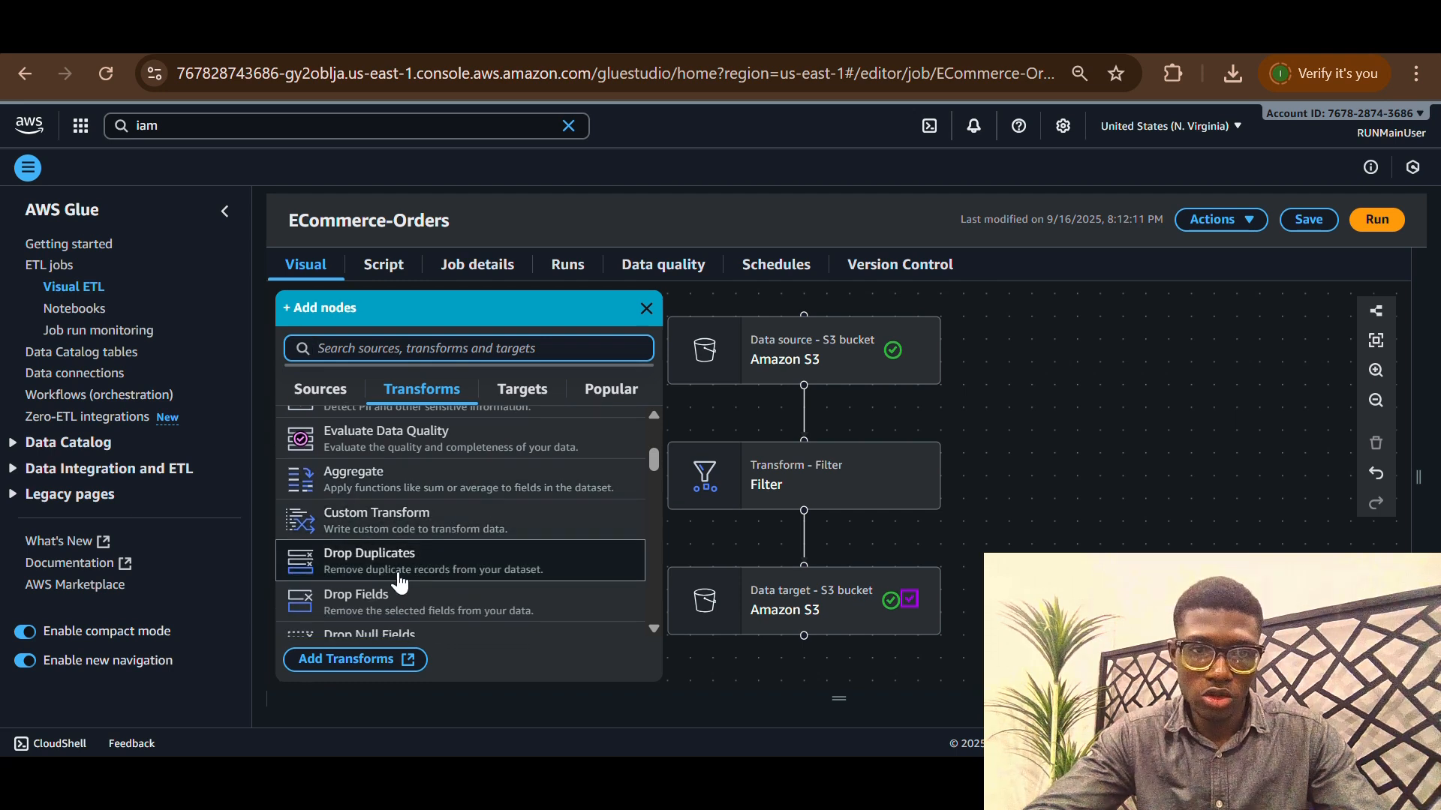
{"action": "scroll", "coordinate": [399, 583], "scroll_direction": "down", "scroll_amount": 1}
{"action": "scroll", "coordinate": [448, 531], "scroll_direction": "down", "scroll_amount": 5}
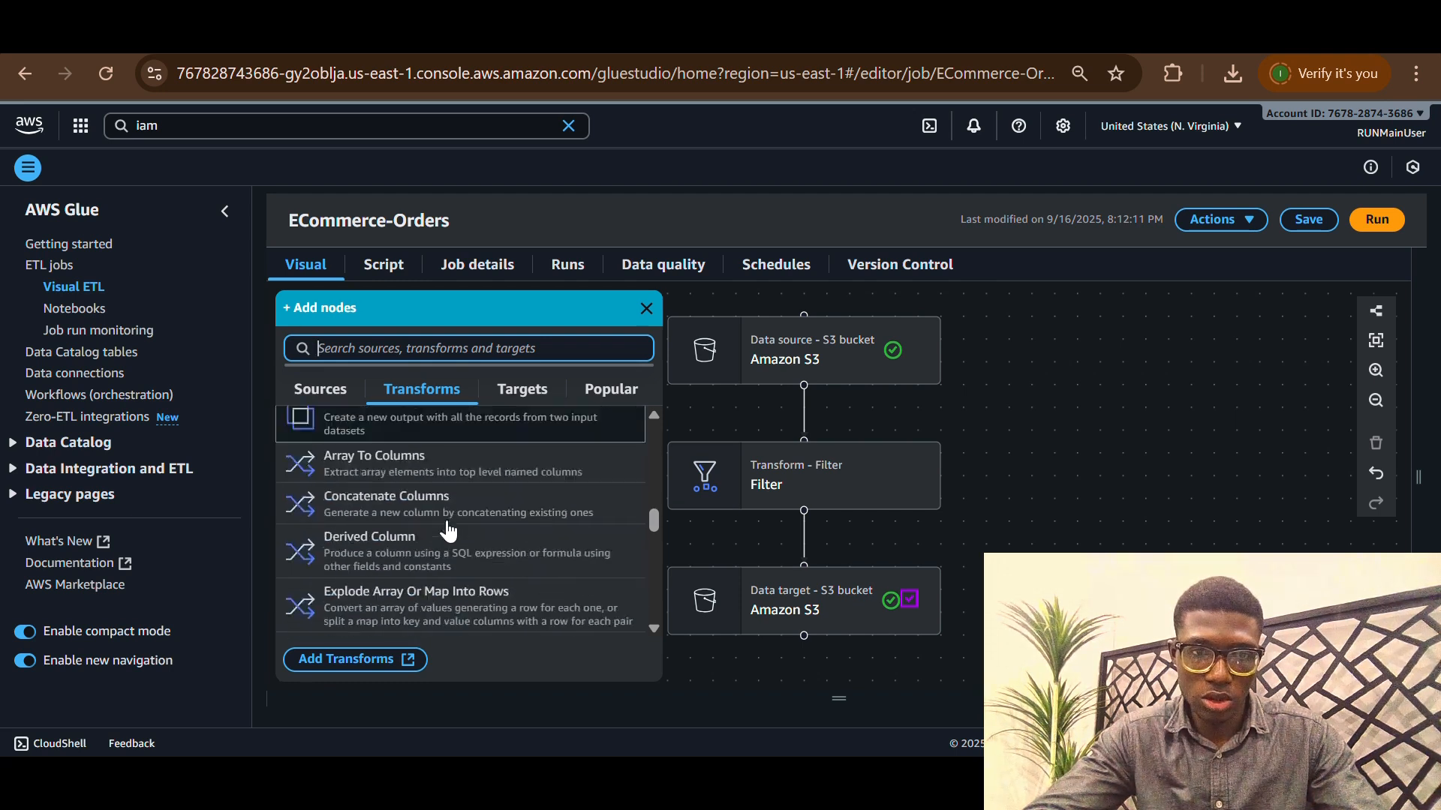
{"action": "scroll", "coordinate": [449, 531], "scroll_direction": "down", "scroll_amount": 4}
{"action": "scroll", "coordinate": [480, 487], "scroll_direction": "up", "scroll_amount": 10}
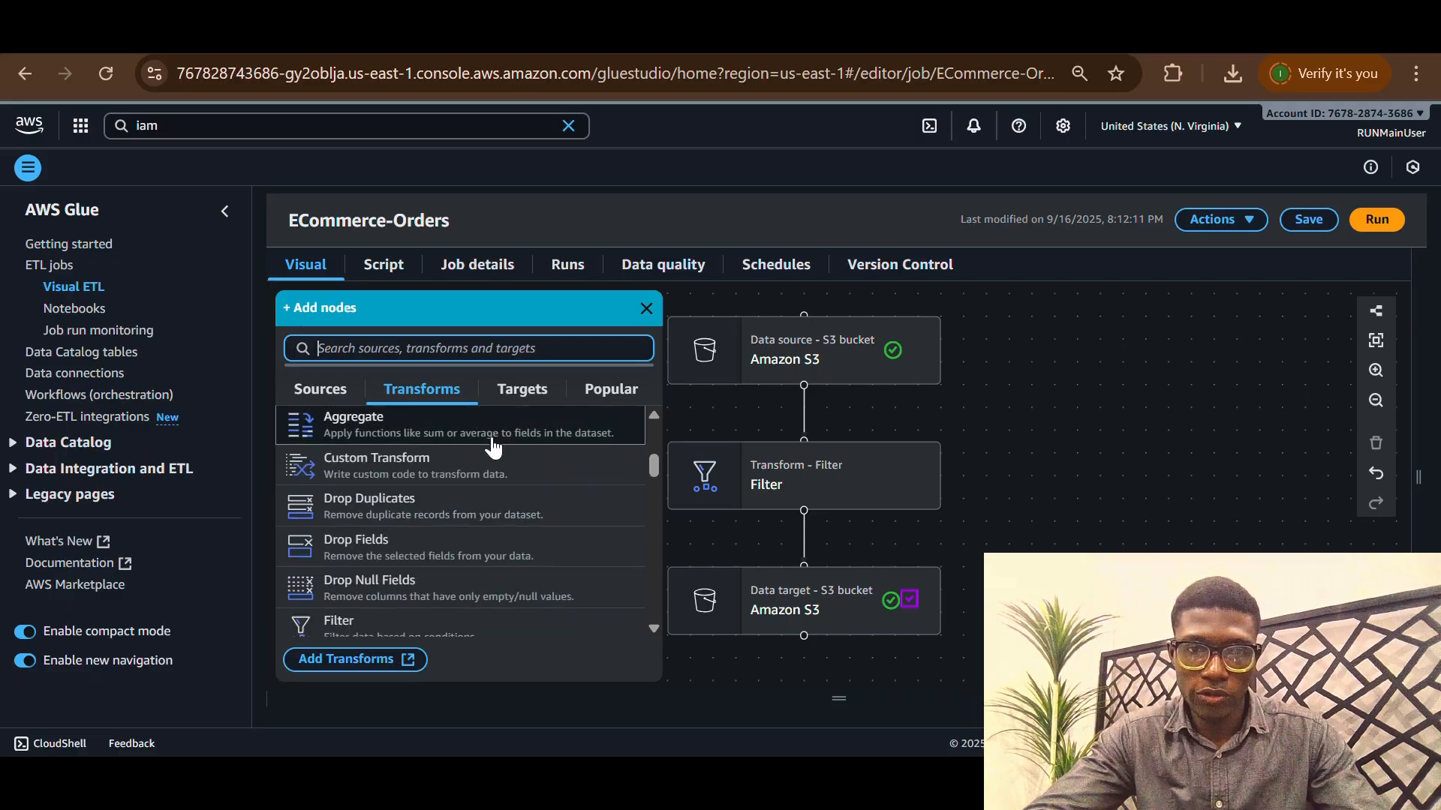
Look through the data targets that can be added as nodes to the ECommerce-Orders job
{"action": "left_click", "coordinate": [523, 392]}
{"action": "scroll", "coordinate": [460, 505], "scroll_direction": "down", "scroll_amount": 4}
{"action": "scroll", "coordinate": [461, 509], "scroll_direction": "up", "scroll_amount": 2}
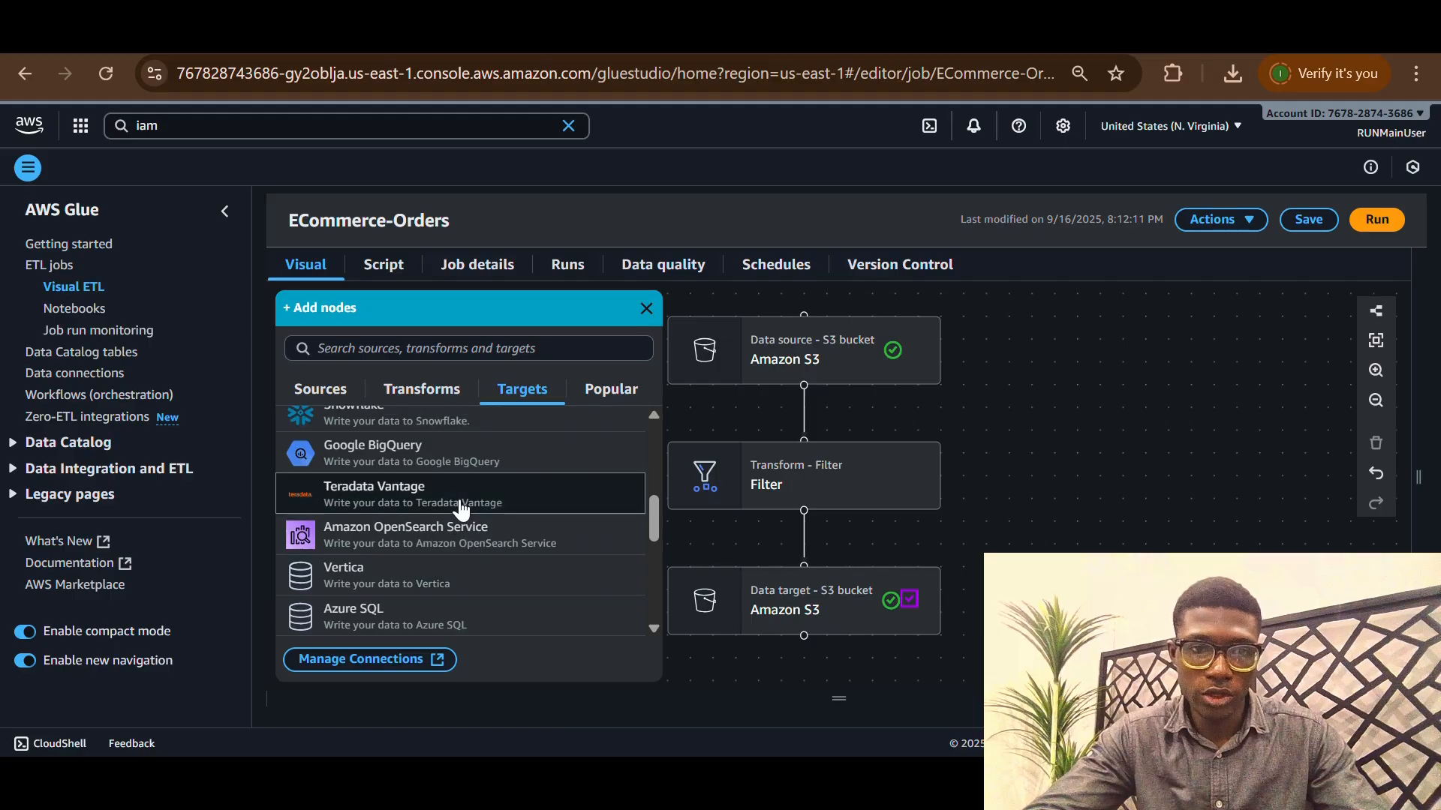
{"action": "scroll", "coordinate": [461, 508], "scroll_direction": "up", "scroll_amount": 4}
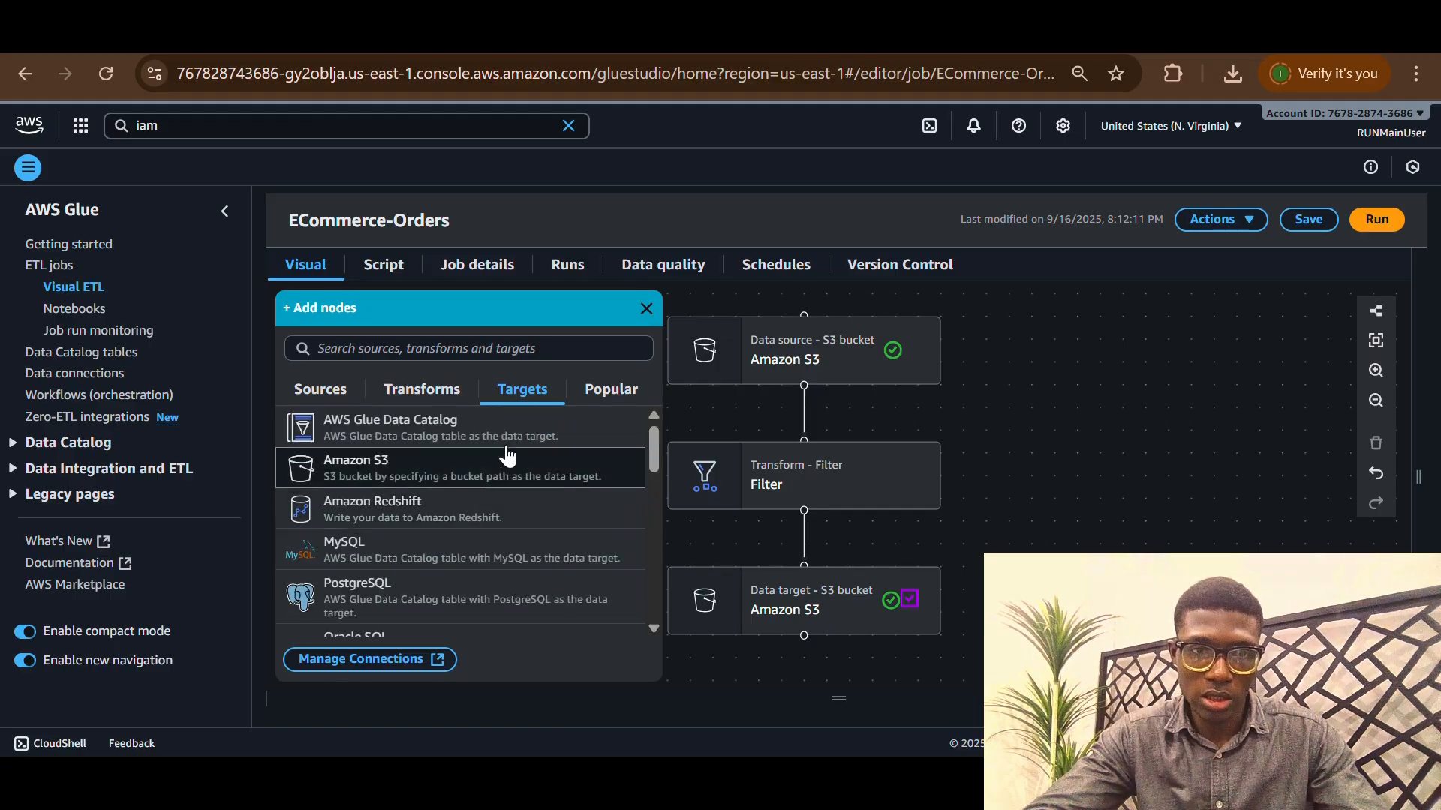
{"action": "scroll", "coordinate": [454, 495], "scroll_direction": "down", "scroll_amount": 1}
{"action": "scroll", "coordinate": [449, 496], "scroll_direction": "down", "scroll_amount": 6}
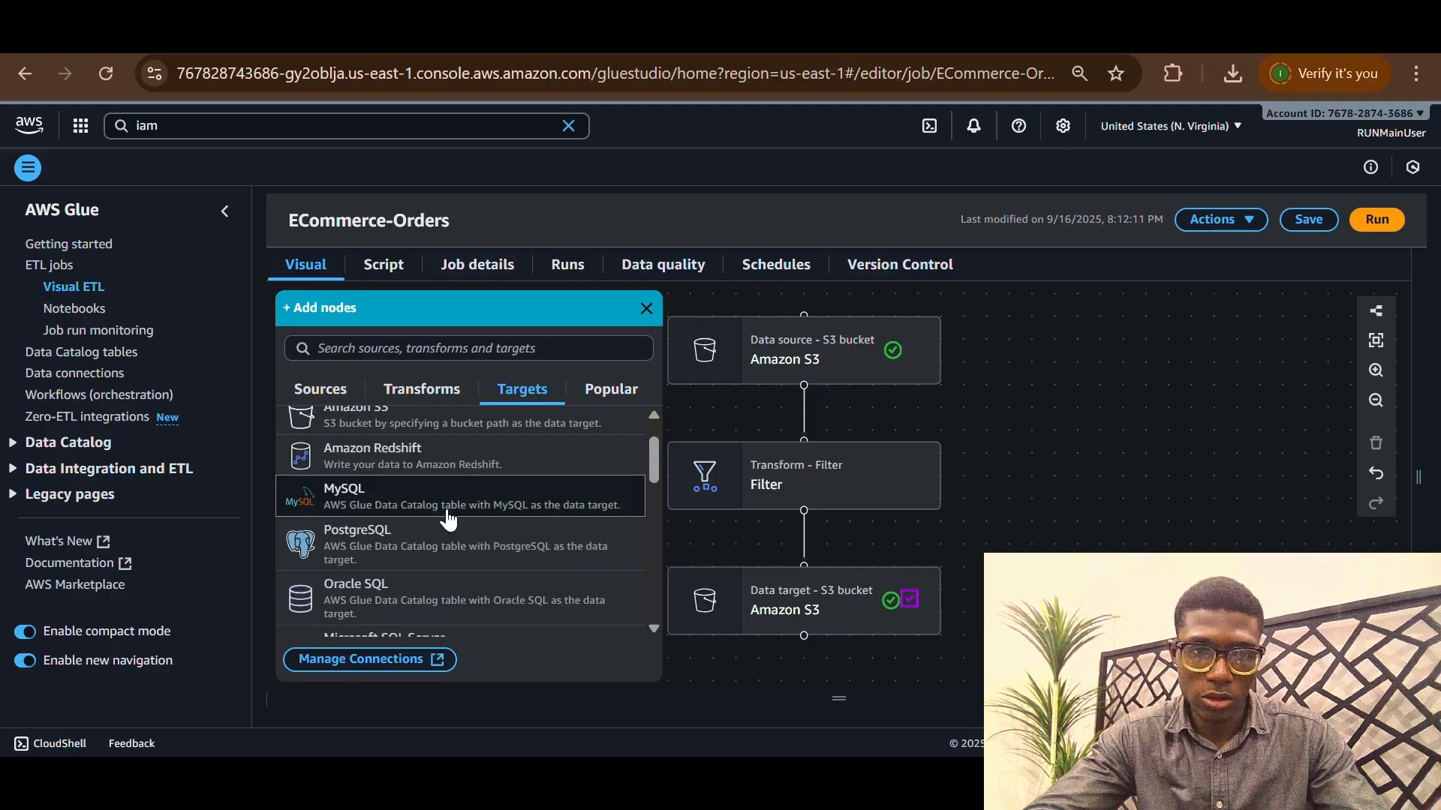
{"action": "scroll", "coordinate": [448, 517], "scroll_direction": "down", "scroll_amount": 4}
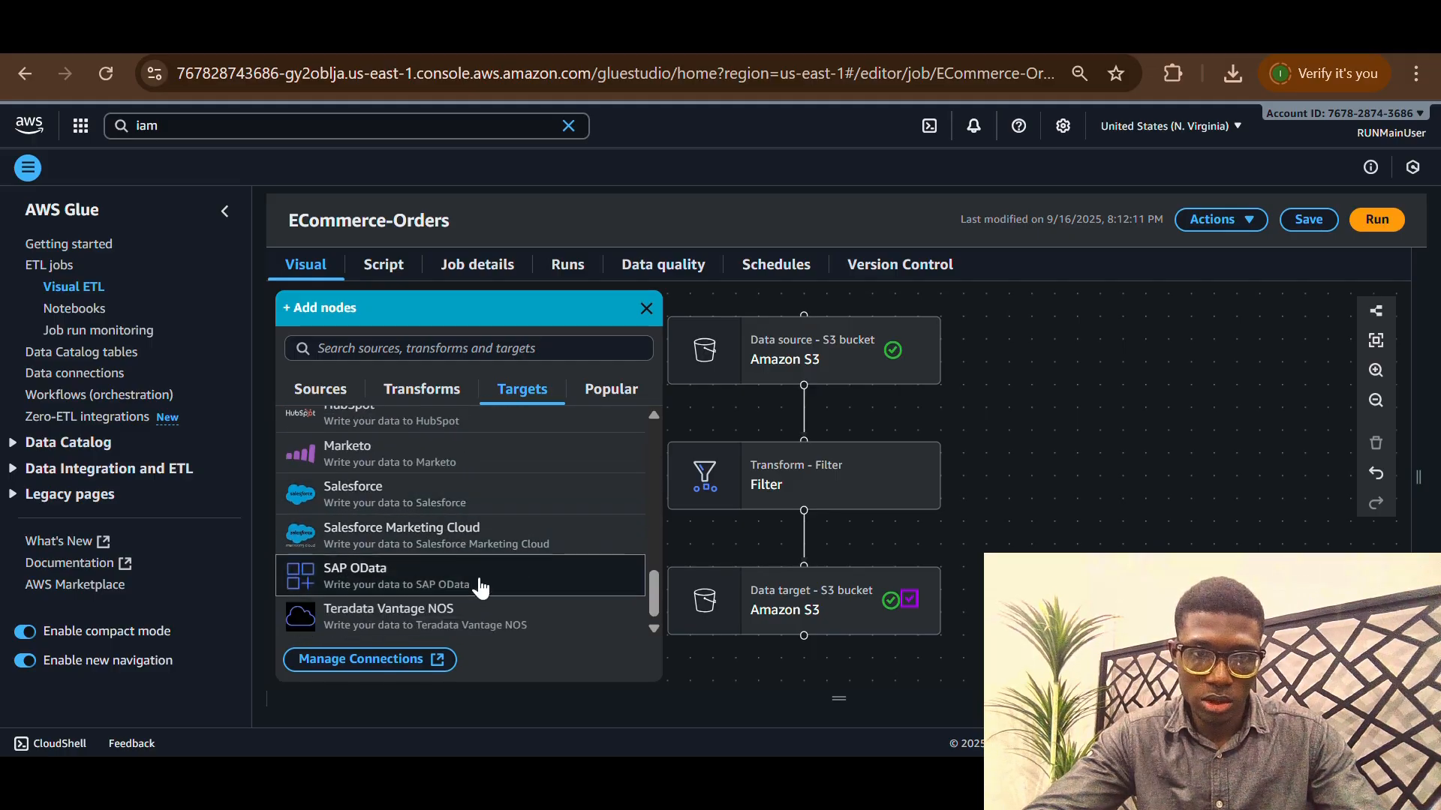
{"action": "scroll", "coordinate": [503, 527], "scroll_direction": "up", "scroll_amount": 3}
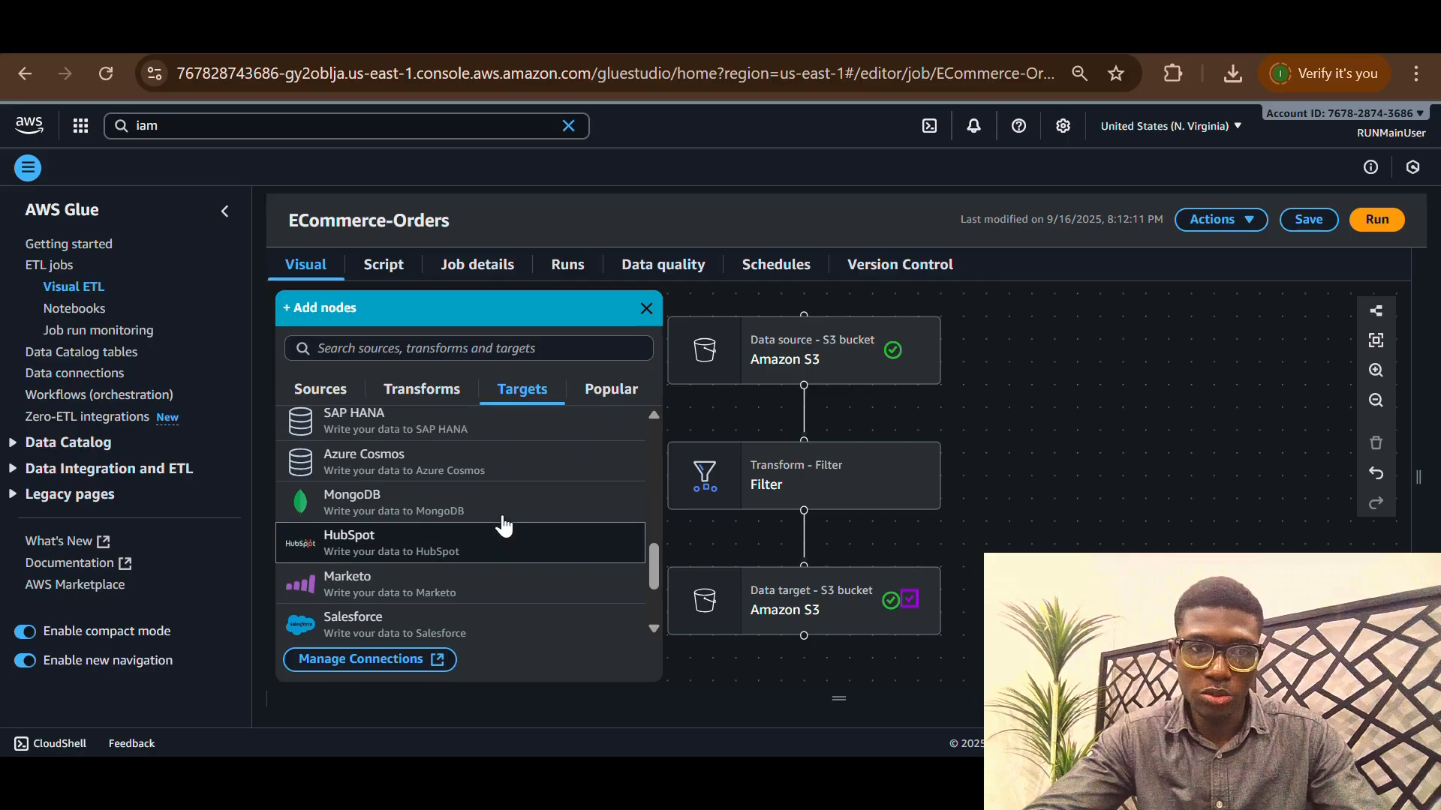
{"action": "scroll", "coordinate": [473, 509], "scroll_direction": "up", "scroll_amount": 7}
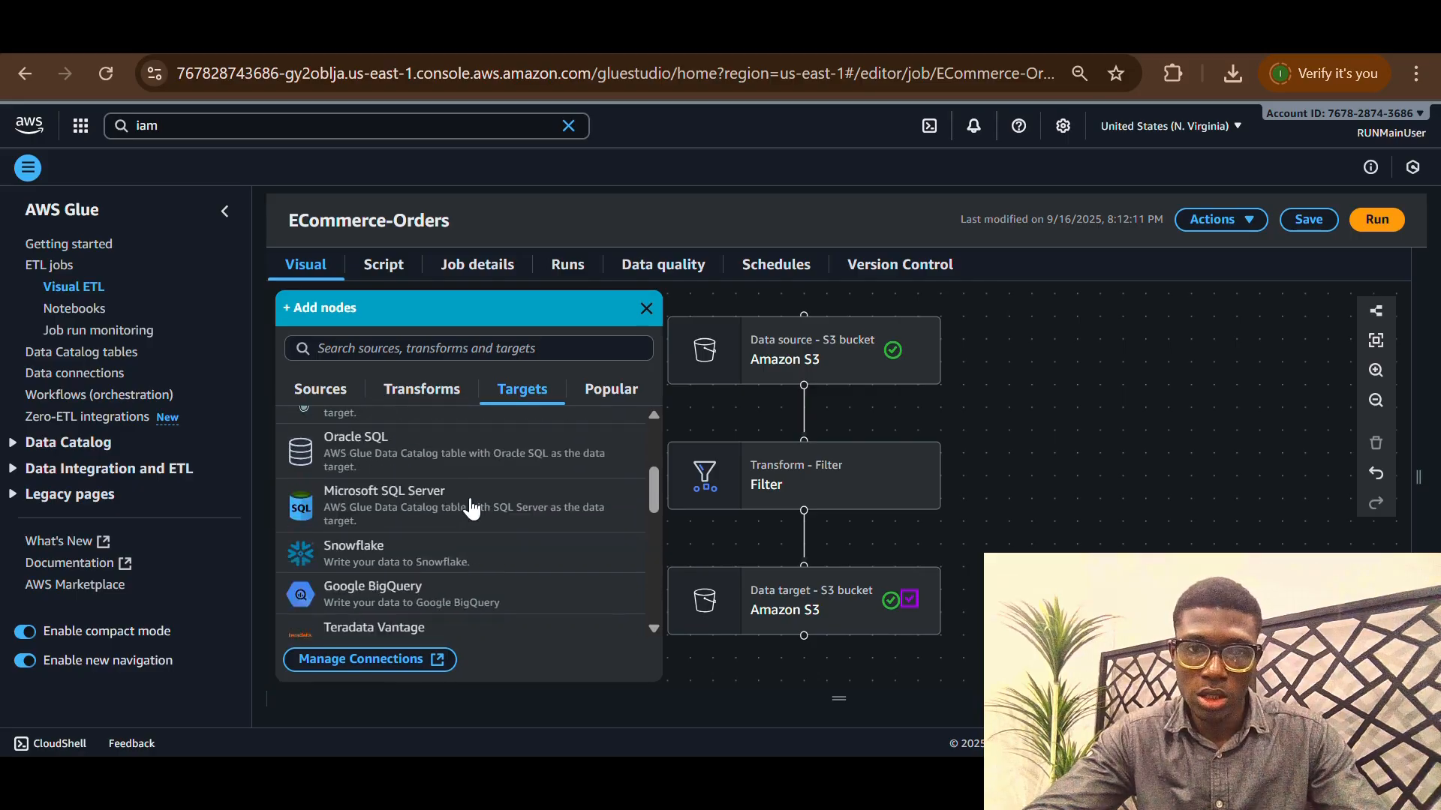
Review the popular node types, and close the node list without adding anything to the job
{"action": "left_click", "coordinate": [608, 405]}
{"action": "scroll", "coordinate": [554, 533], "scroll_direction": "down", "scroll_amount": 2}
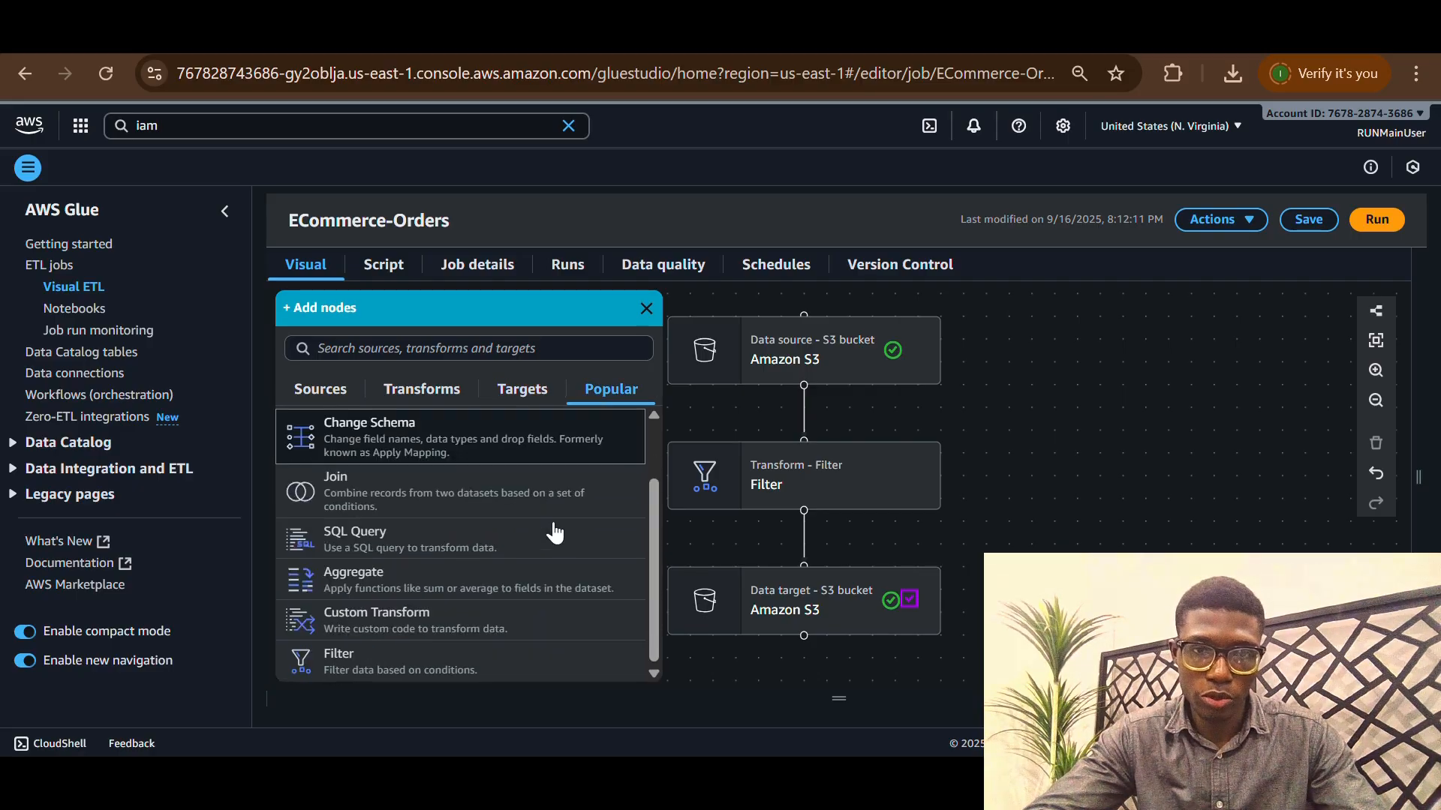
{"action": "scroll", "coordinate": [481, 527], "scroll_direction": "up", "scroll_amount": 2}
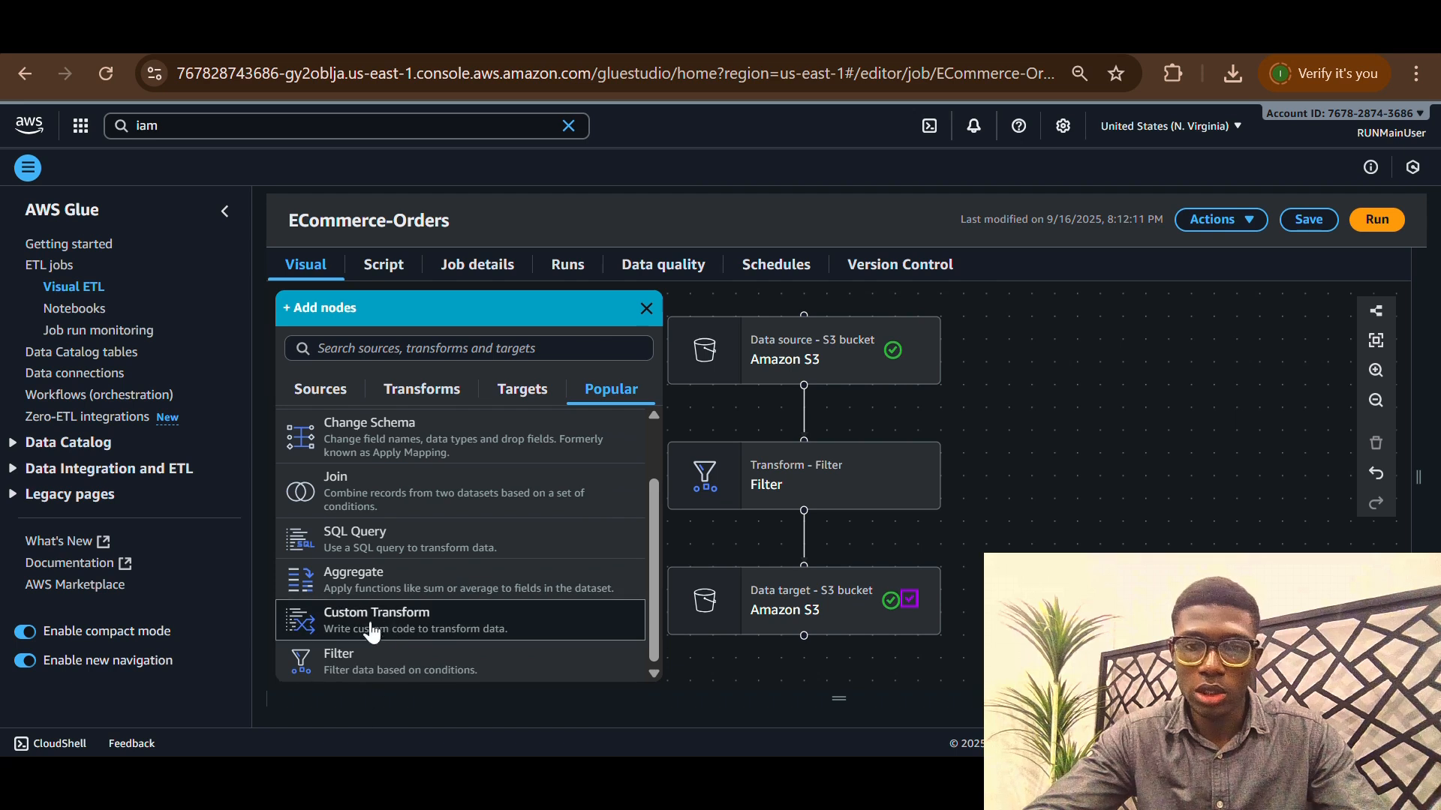
{"action": "left_click", "coordinate": [646, 308]}
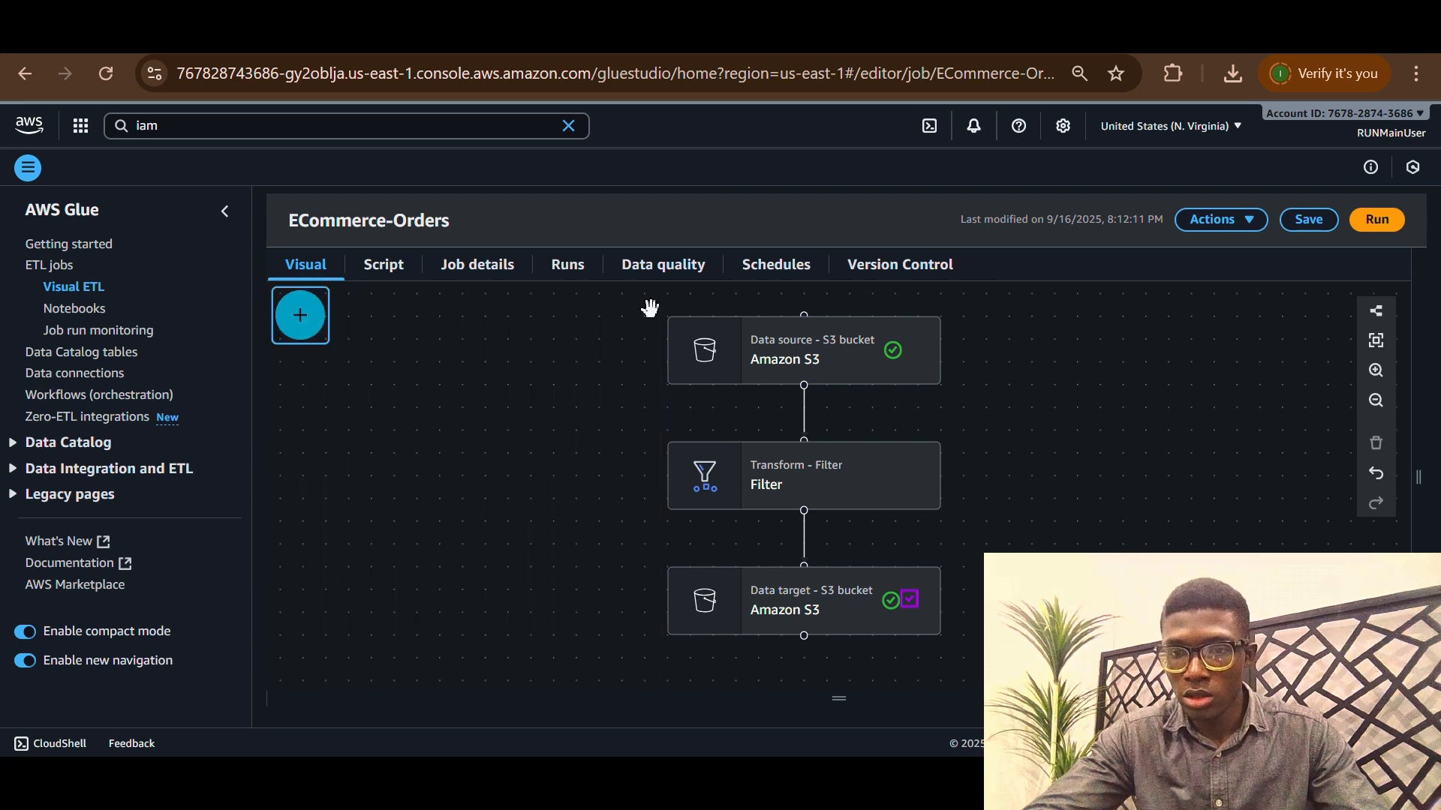
Switch to the image viewer and review the ETL Architectural Diagram from the data sources through to Amazon Athena
{"action": "key", "text": "alt+Tab"}
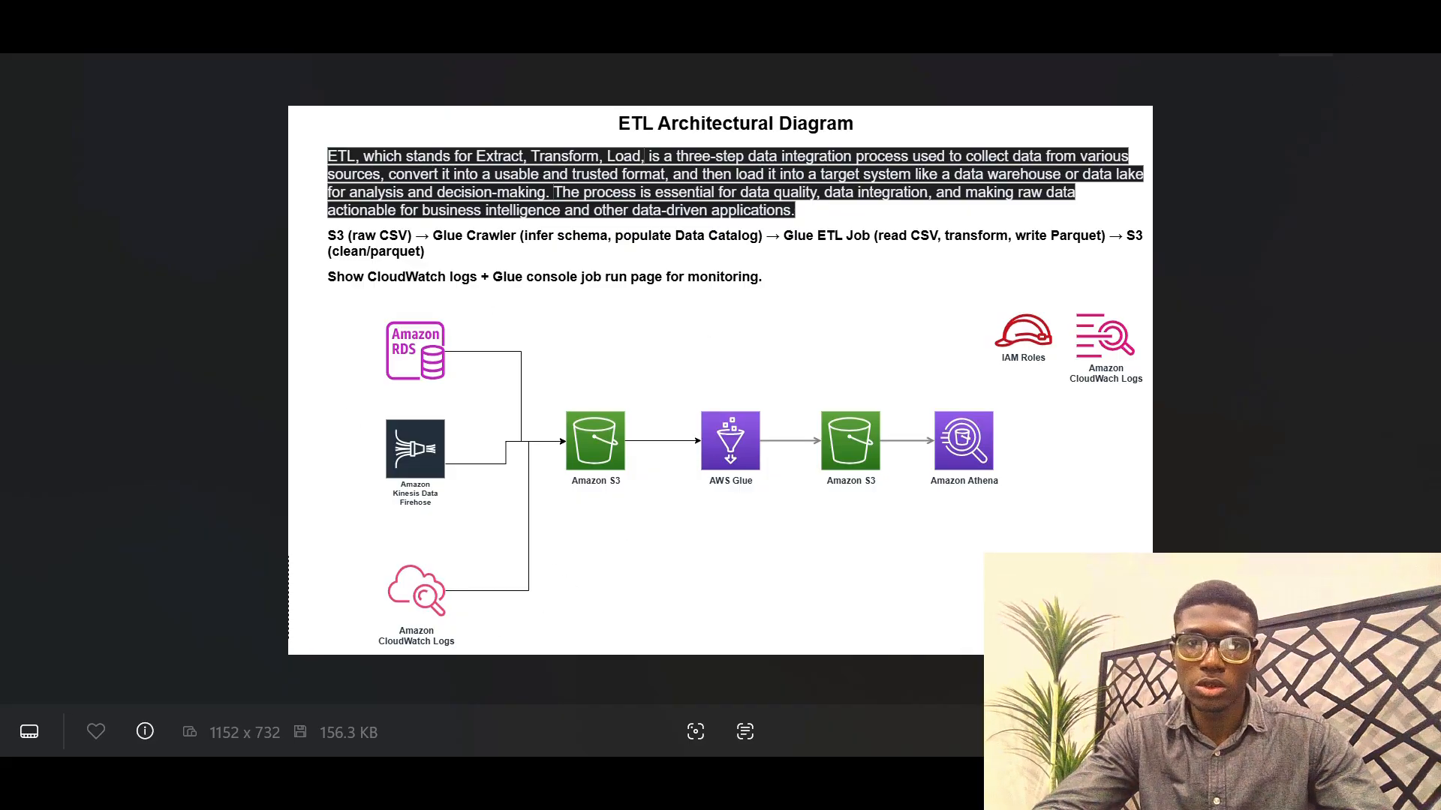
{"action": "key", "text": "alt+Tab"}
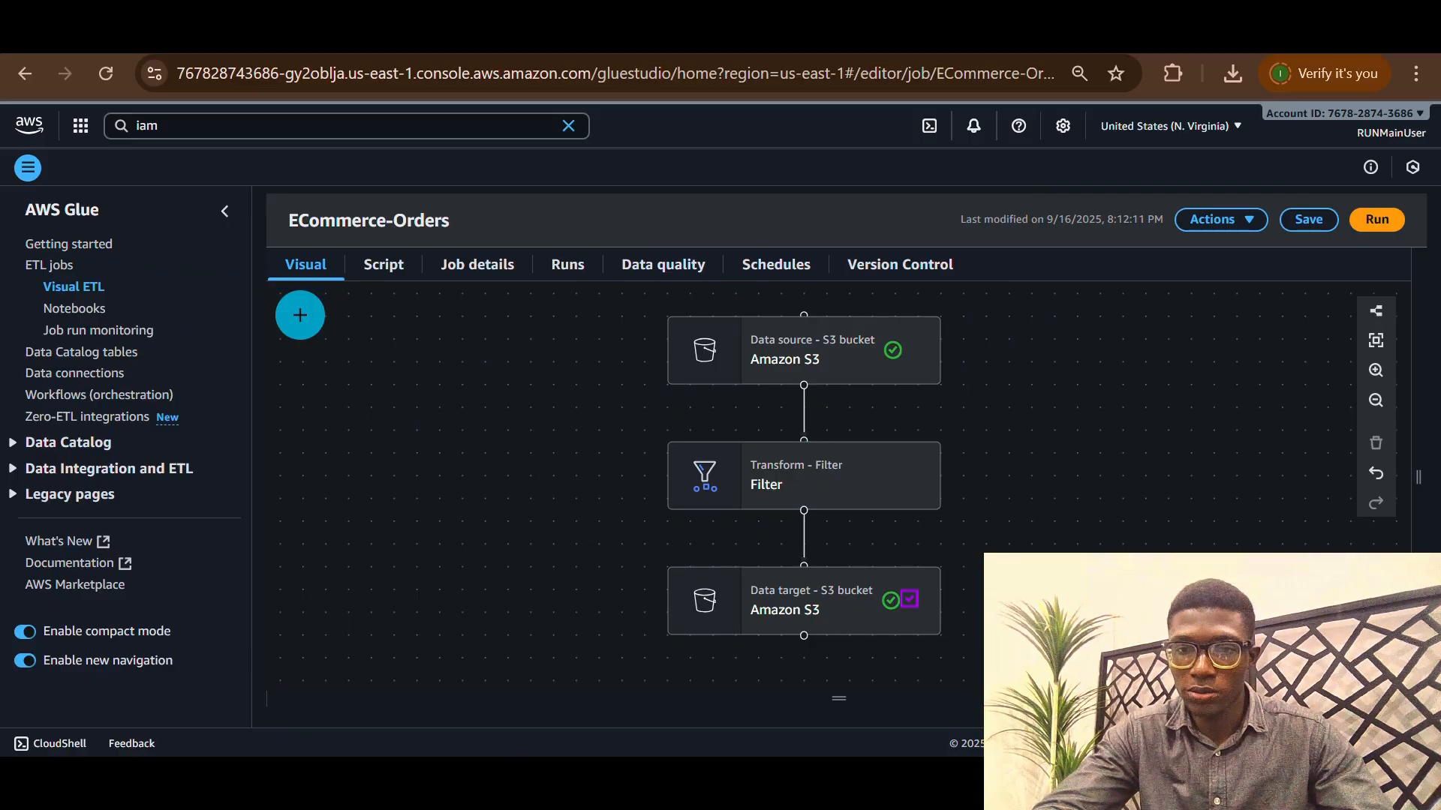
{"action": "left_click", "coordinate": [946, 777]}
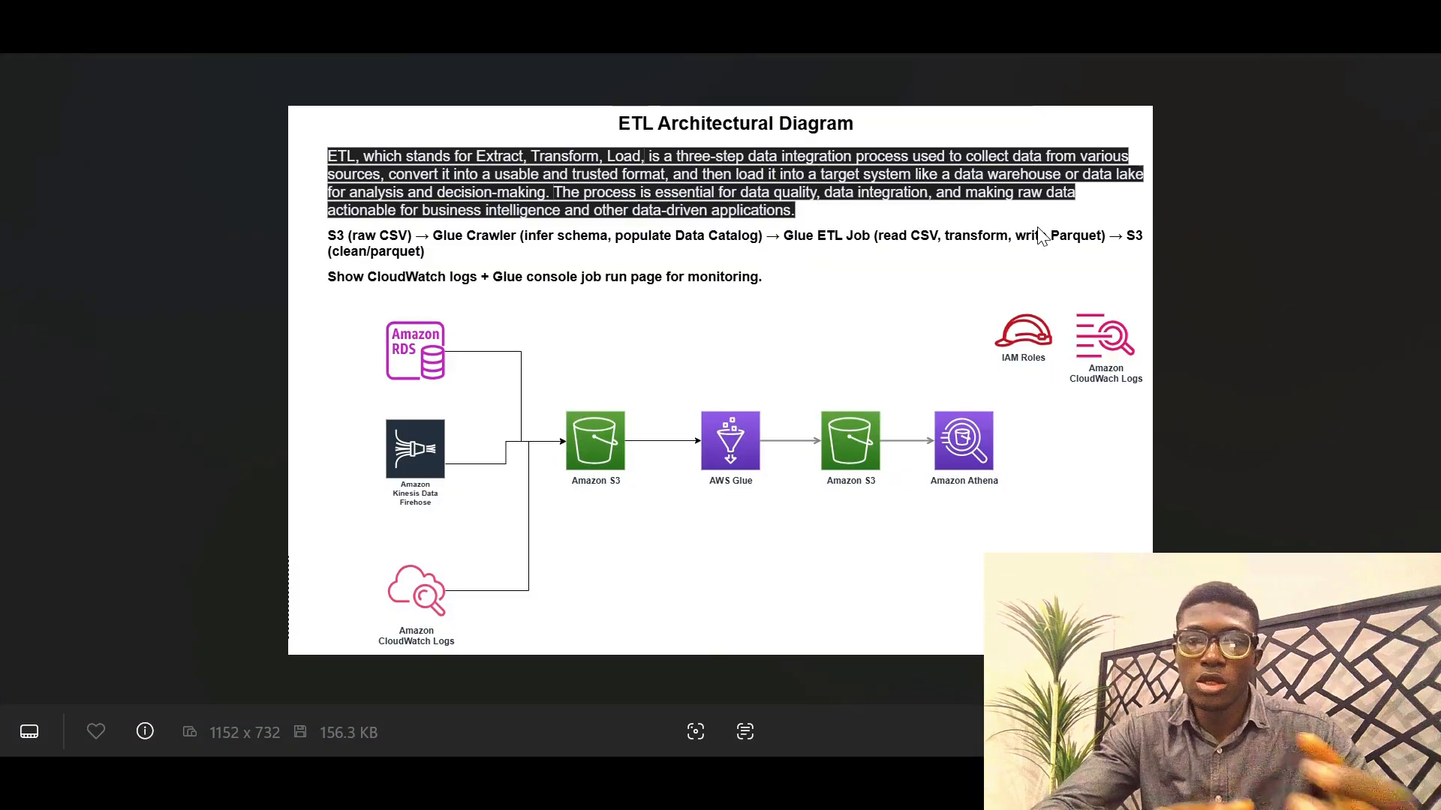